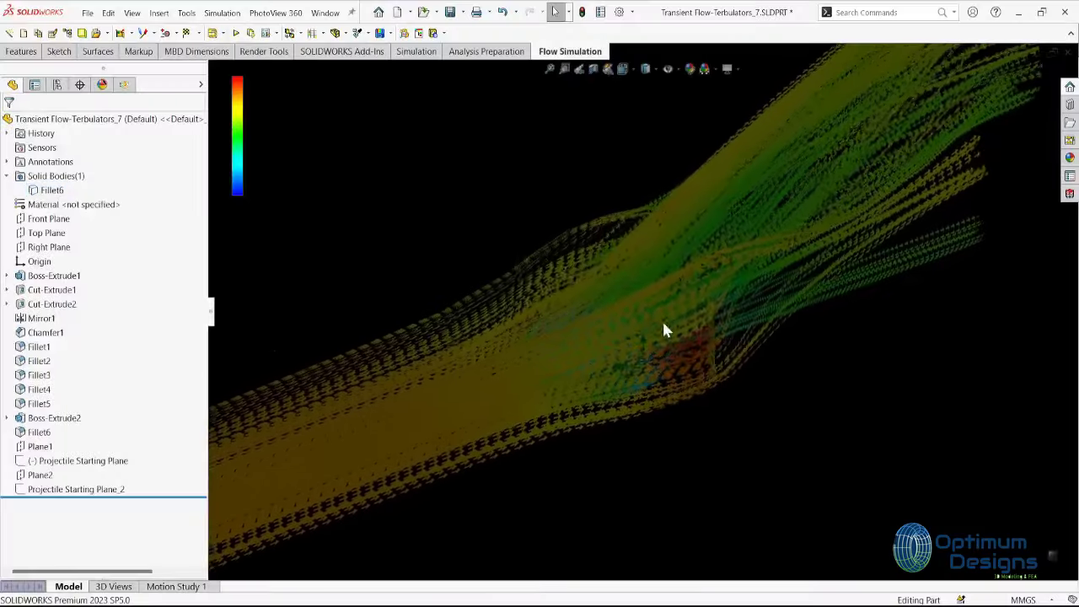
Hide the model tree and view the particle trajectories from side, top and oblique orbited angles
click(211, 312)
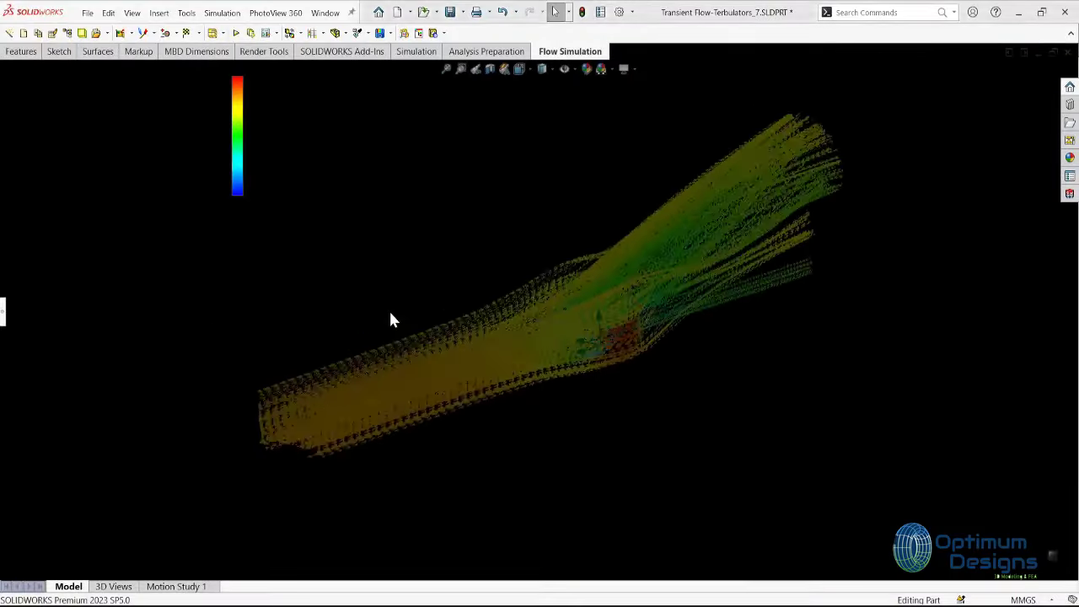
scroll(389, 319, down, 5)
key(space)
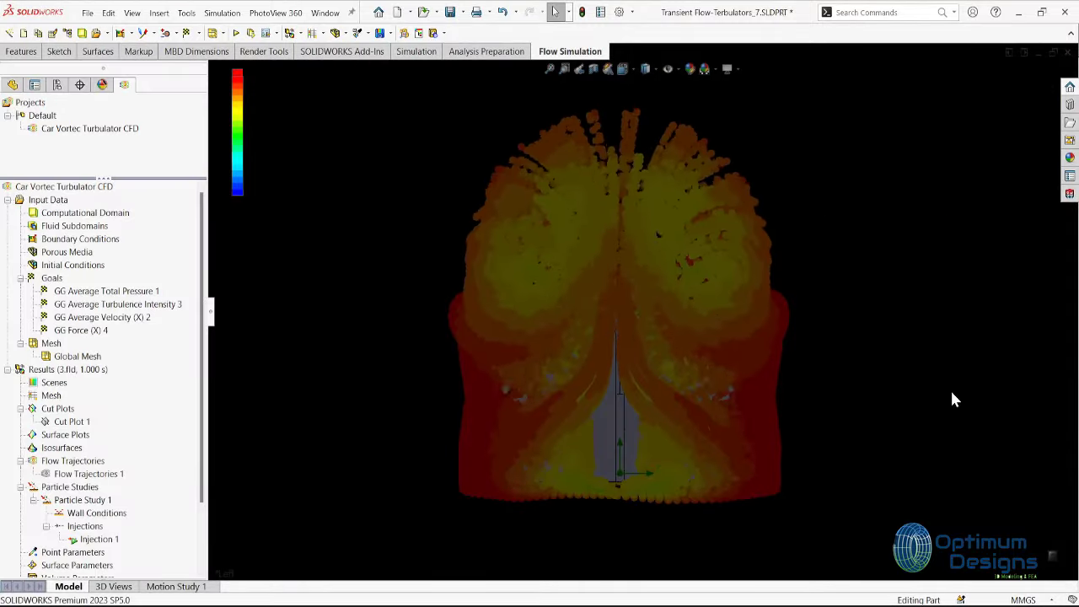
key(space)
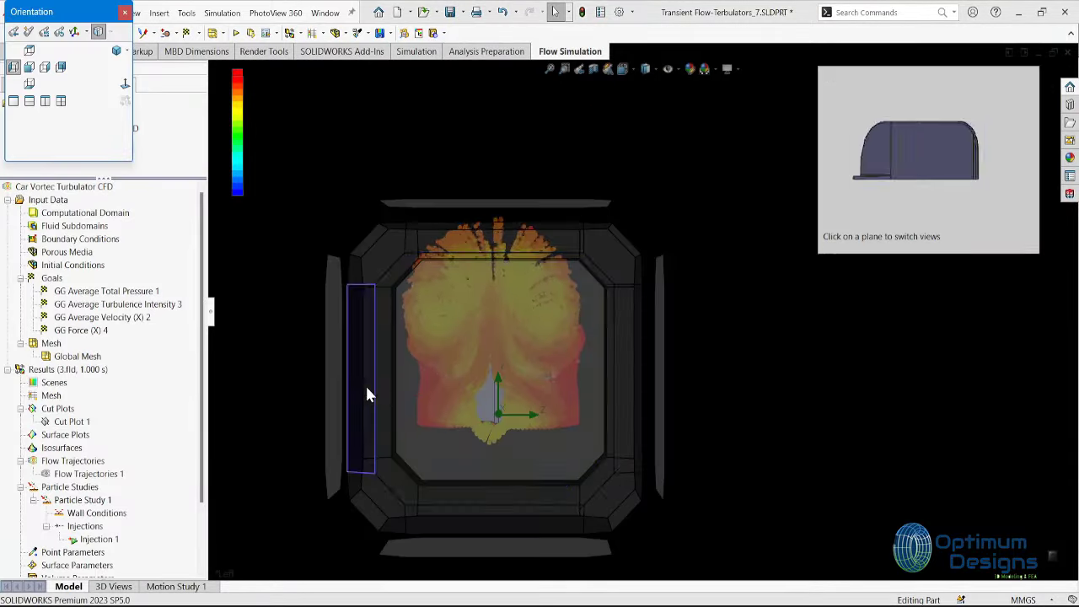
click(366, 393)
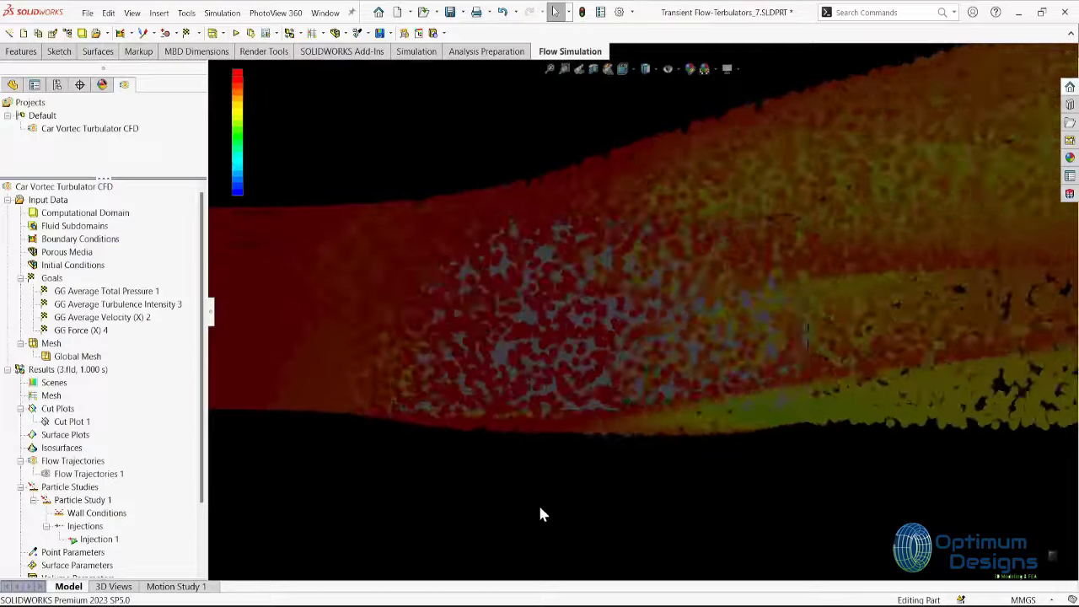
key(space)
click(501, 202)
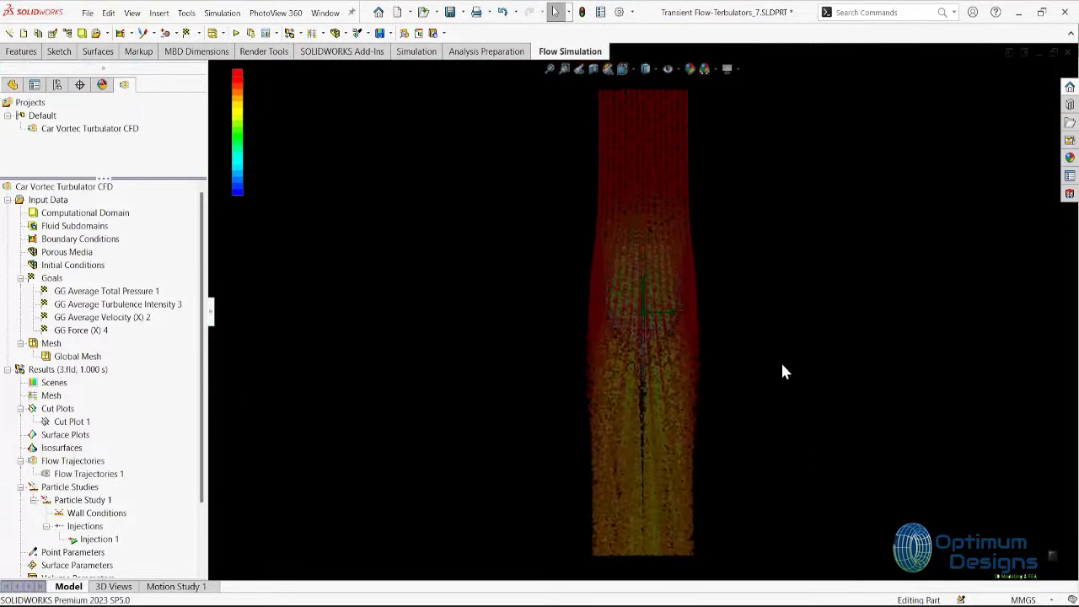
mouse_move(783, 371)
middle_down()
mouse_move(723, 313)
mouse_move(716, 185)
mouse_move(694, 168)
mouse_move(664, 316)
middle_up()
key(space)
Snap the particle flow display to a side view
click(552, 411)
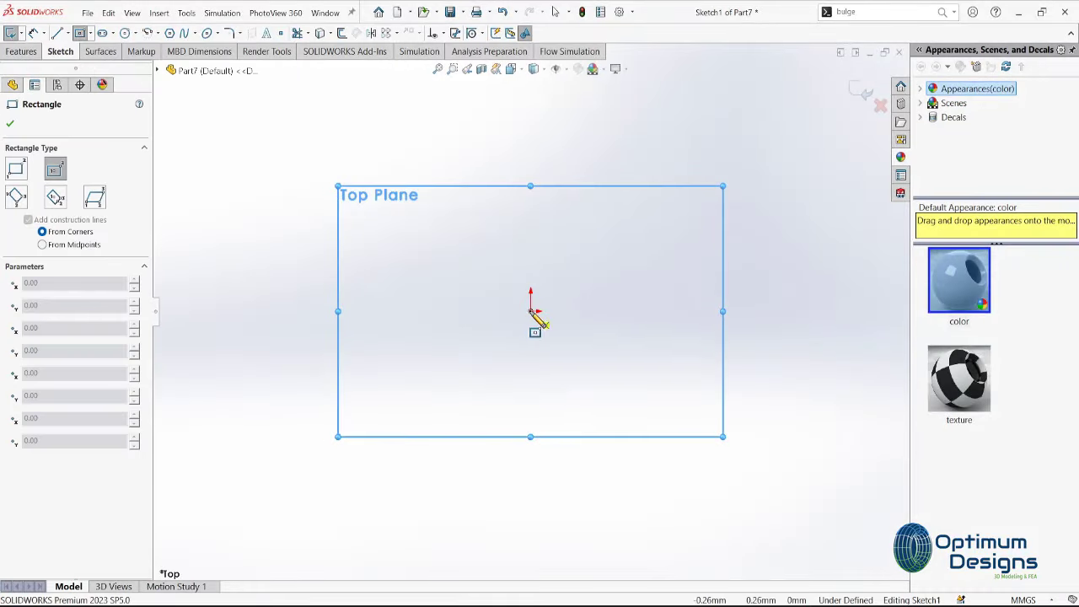
Draw a centre rectangle on the origin and dimension it 300 high by 500 wide
drag(531, 312, 327, 183)
key(Escape)
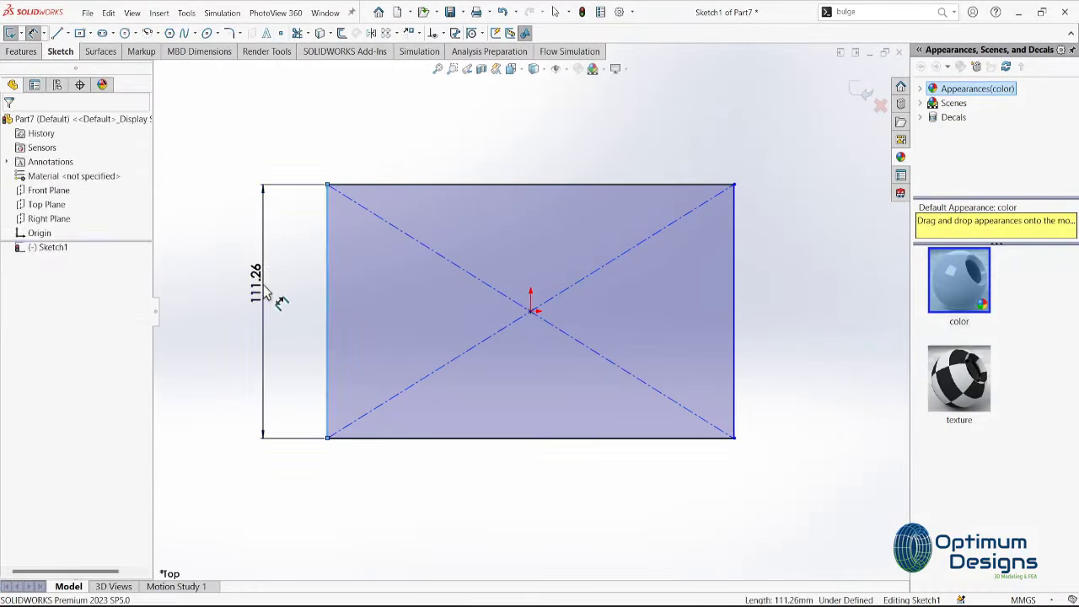
click(265, 291)
text(300)
key(Return)
click(540, 184)
click(539, 165)
text(500.00mm)
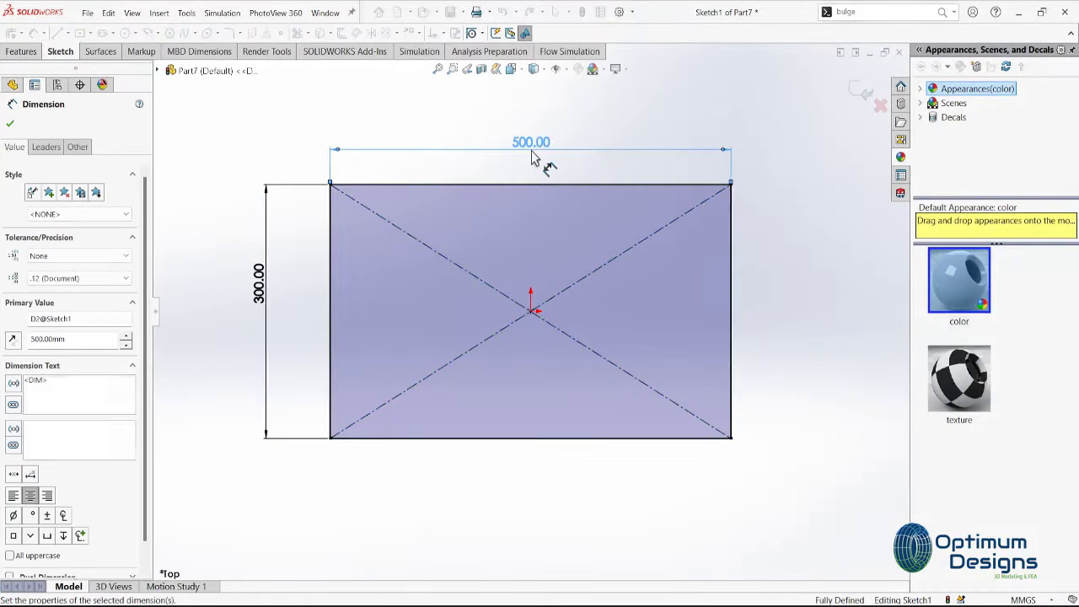
Draw a horizontal centreline through the origin across the rectangle
click(68, 35)
click(84, 65)
click(301, 311)
click(841, 311)
key(Escape)
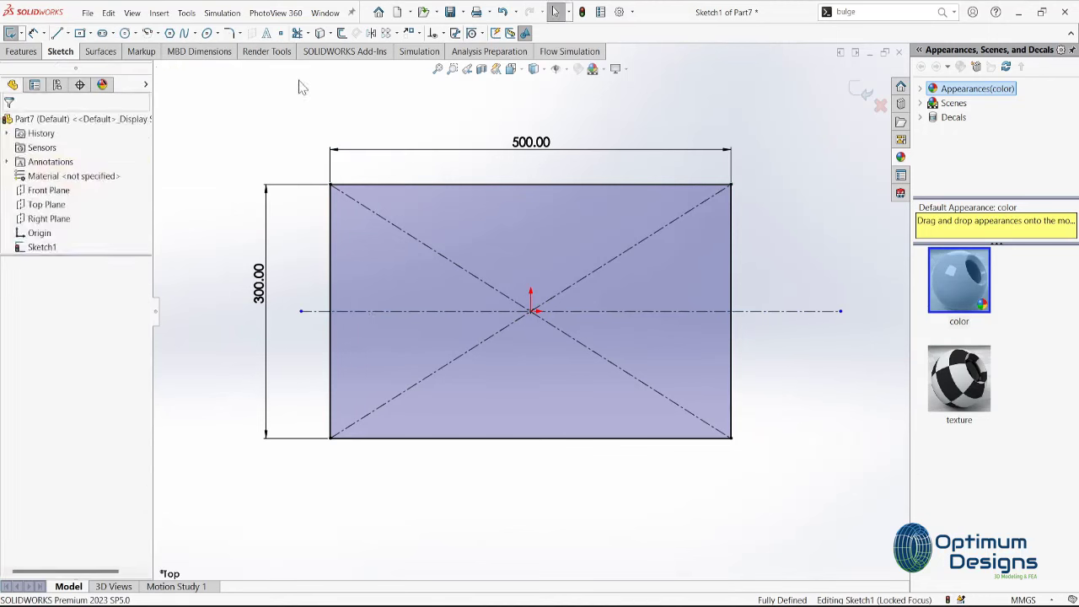
click(342, 33)
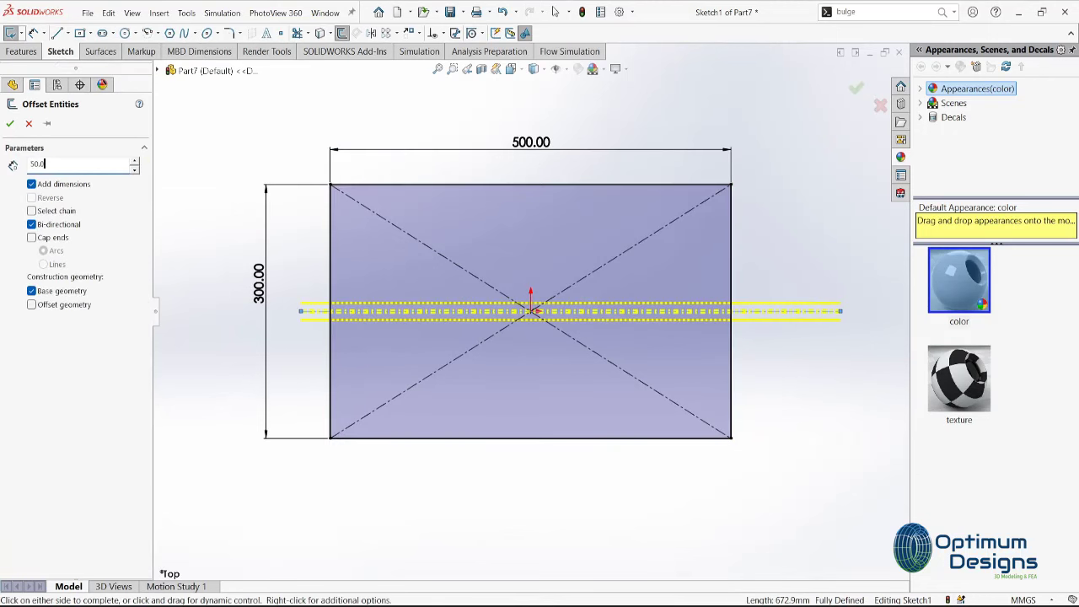
Offset the centreline 5 mm to both sides and trim the lines at the rectangle's left edge
click(301, 289)
scroll(303, 295, down, 5)
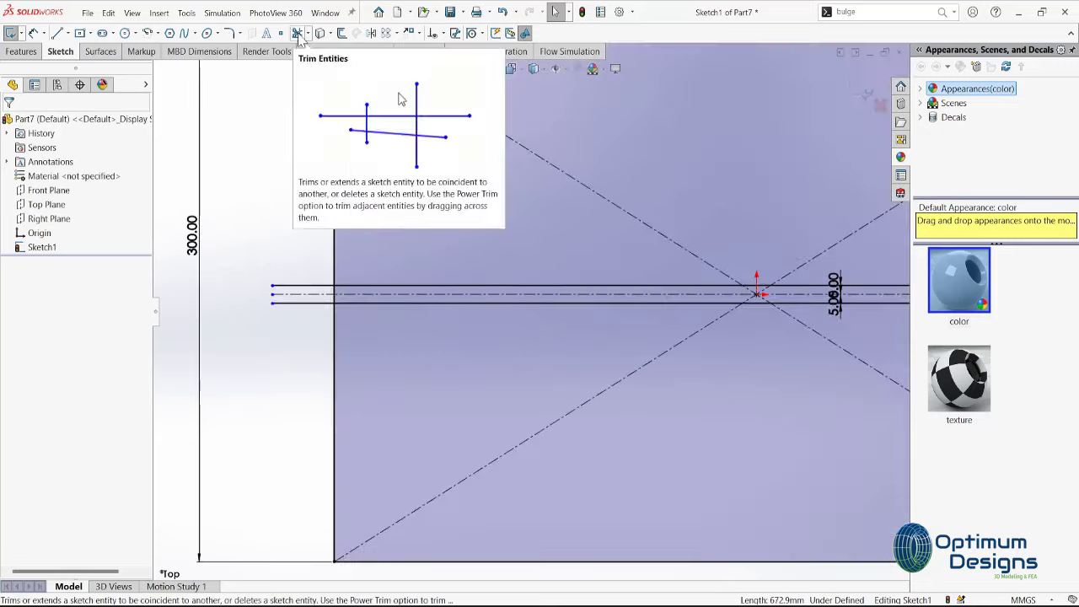
click(297, 33)
drag(353, 301, 354, 333)
Dimension the upper offset stub to 20 mm long
click(397, 290)
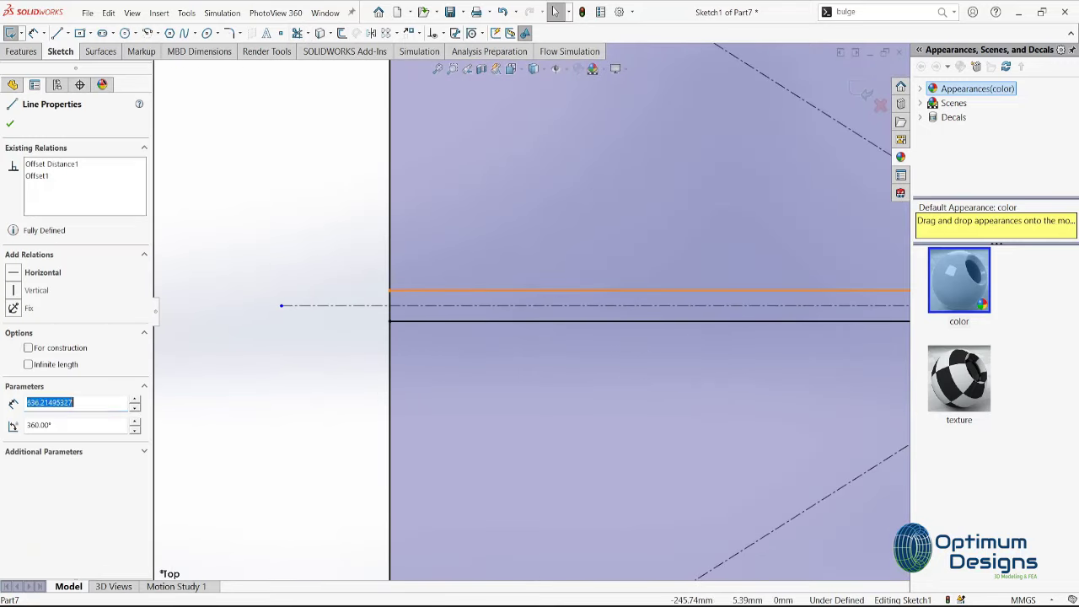
key(Return)
click(34, 33)
click(436, 239)
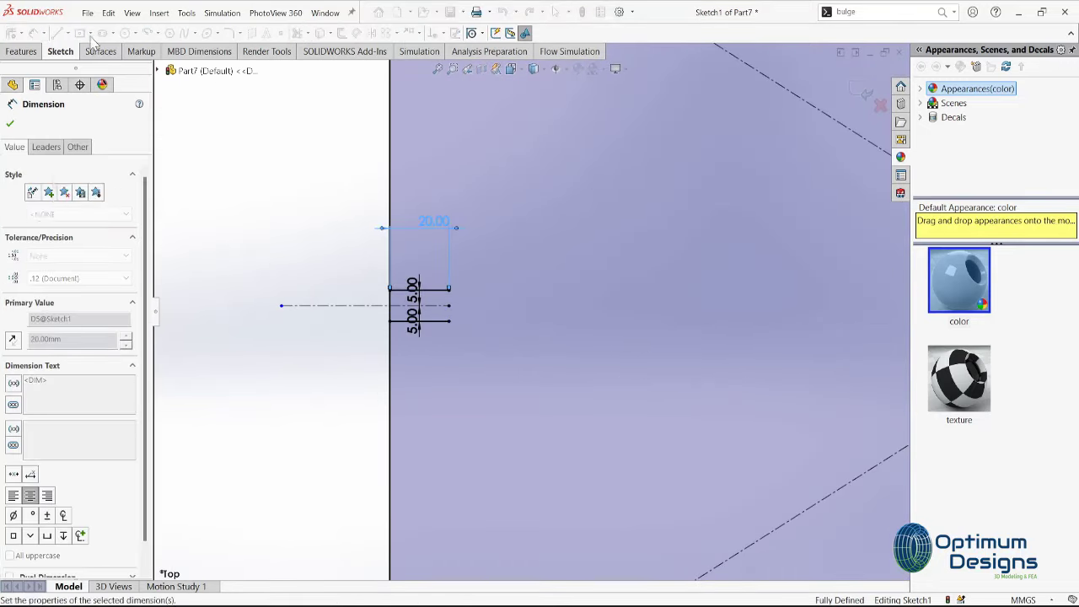
click(67, 33)
click(84, 64)
scroll(539, 313, up, 5)
Draw a vertical centreline across the rectangle, 267 mm from the left edge
click(722, 309)
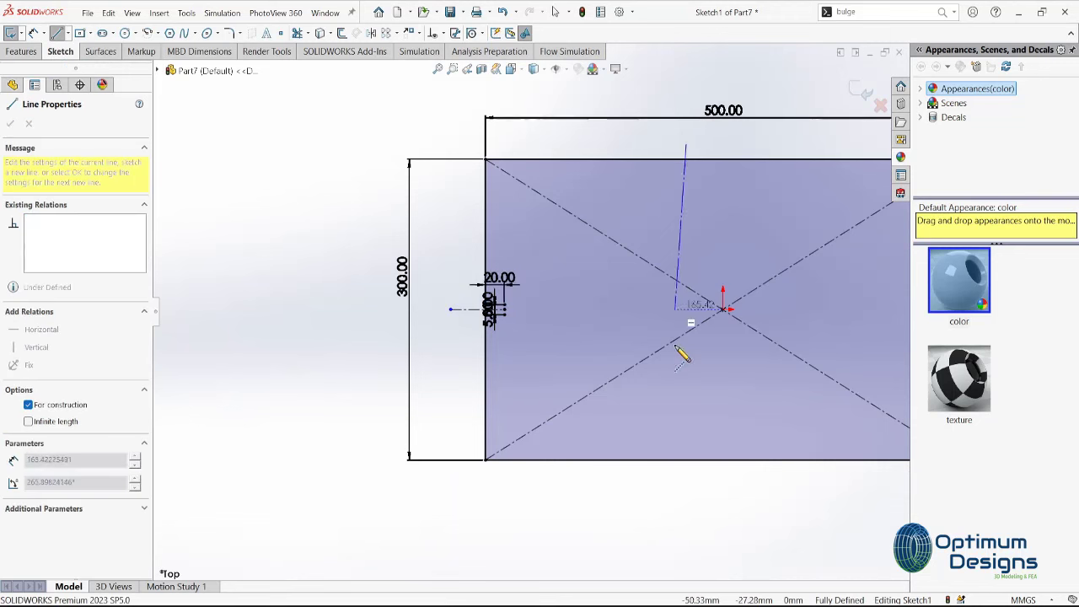
click(686, 490)
key(Escape)
click(486, 200)
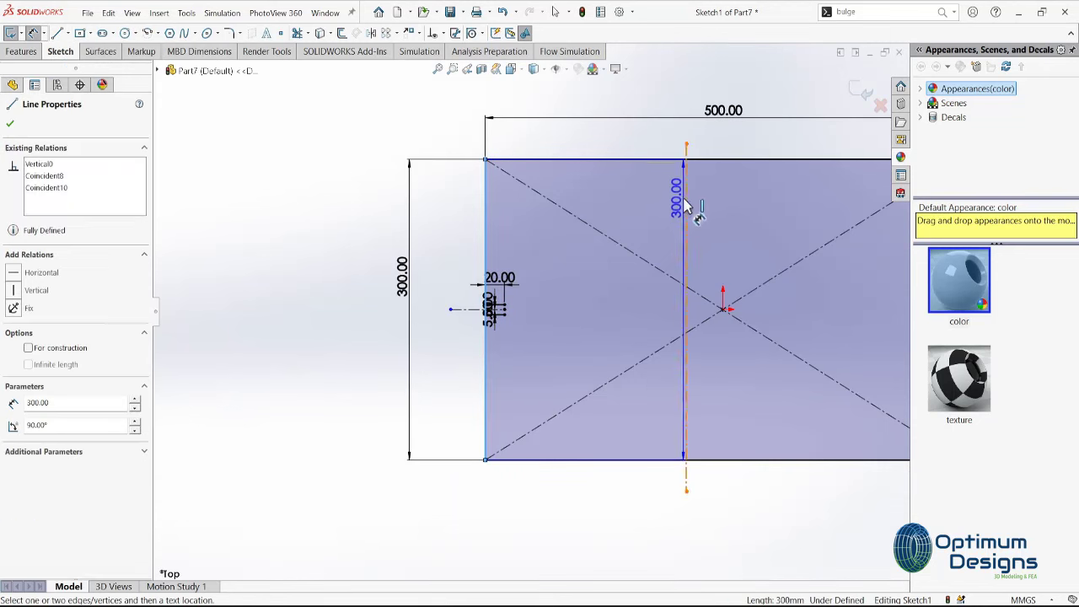
click(686, 202)
click(616, 135)
text(7)
key(Return)
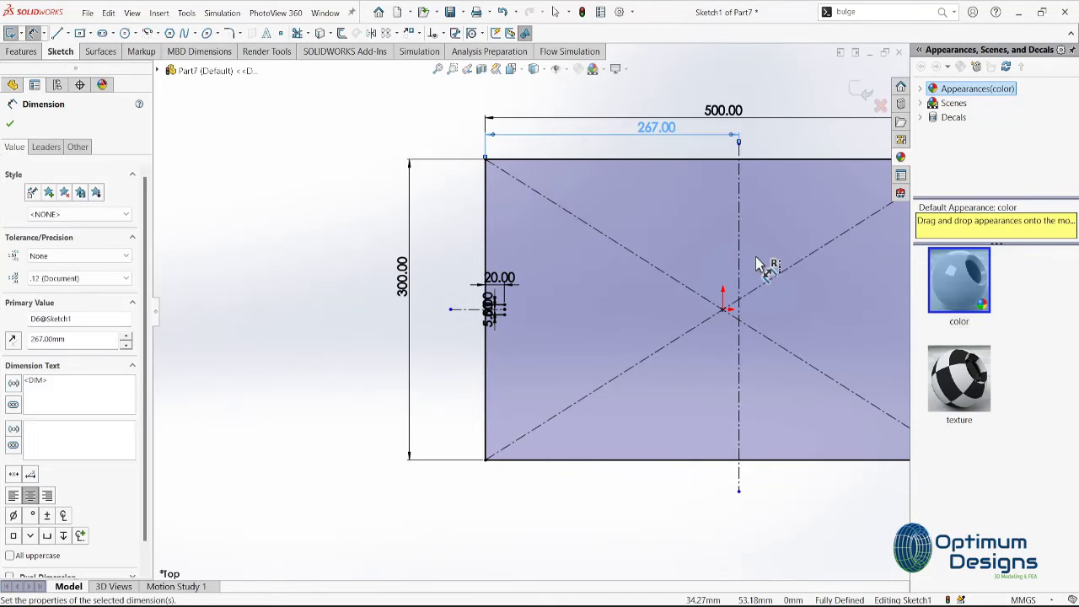
Add a driven 233 mm dimension from the centreline to the right edge
key(z)
click(675, 230)
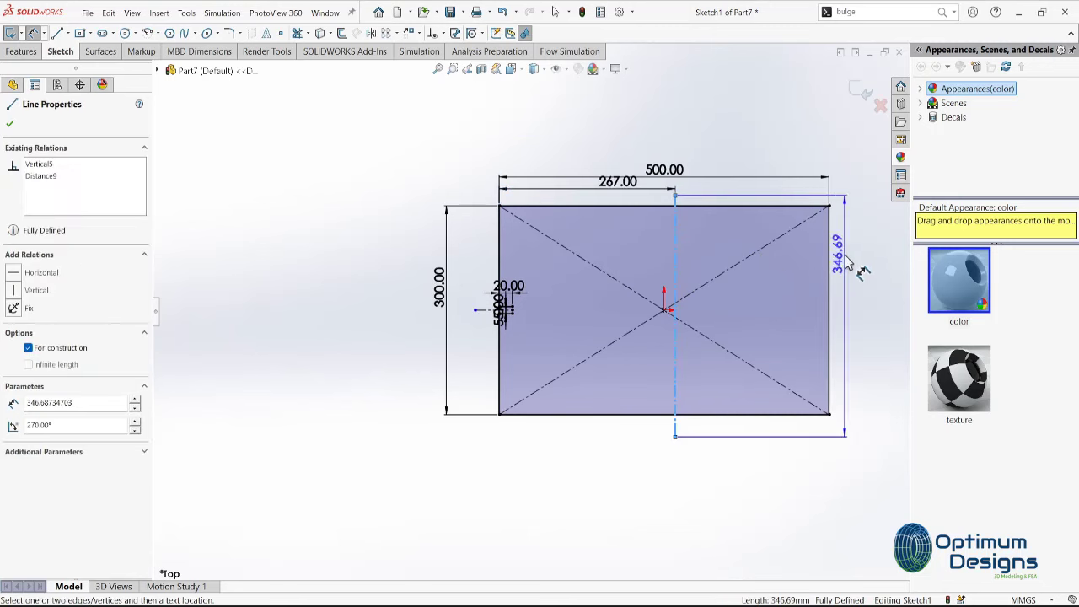
click(774, 206)
click(576, 306)
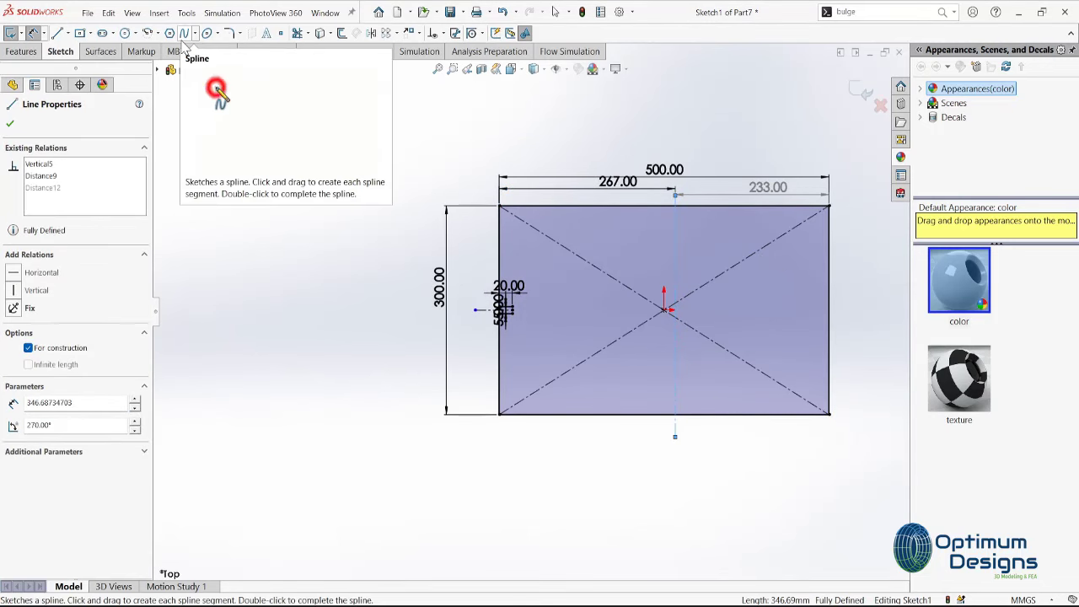
Draw a spline from the upper stub end through an interior point to the centreline's top
click(184, 33)
scroll(522, 307, down, 3)
click(330, 298)
click(570, 294)
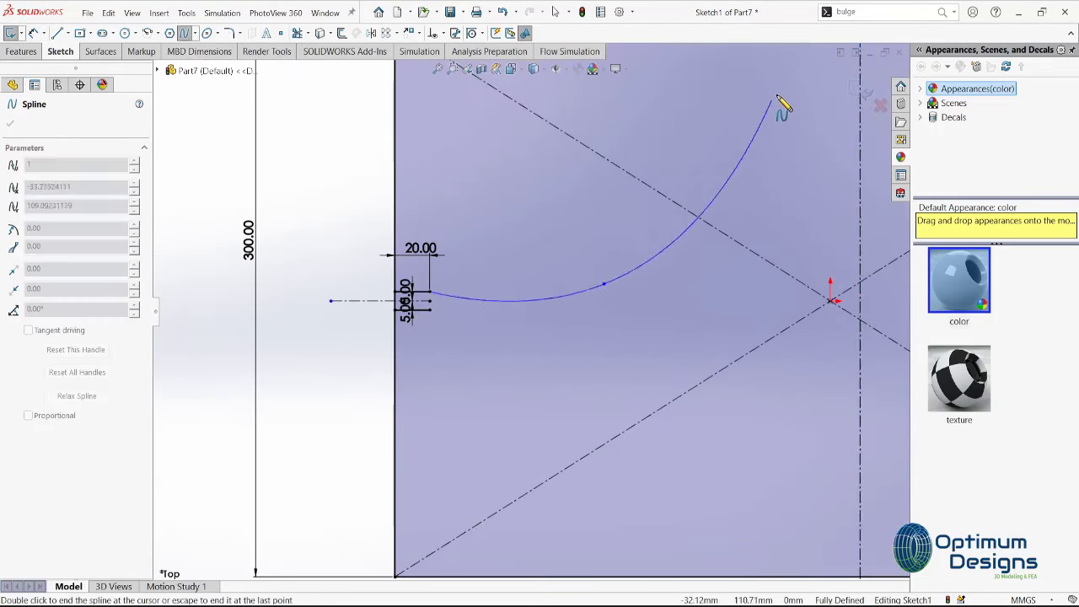
scroll(741, 127, up, 2)
double_click(759, 114)
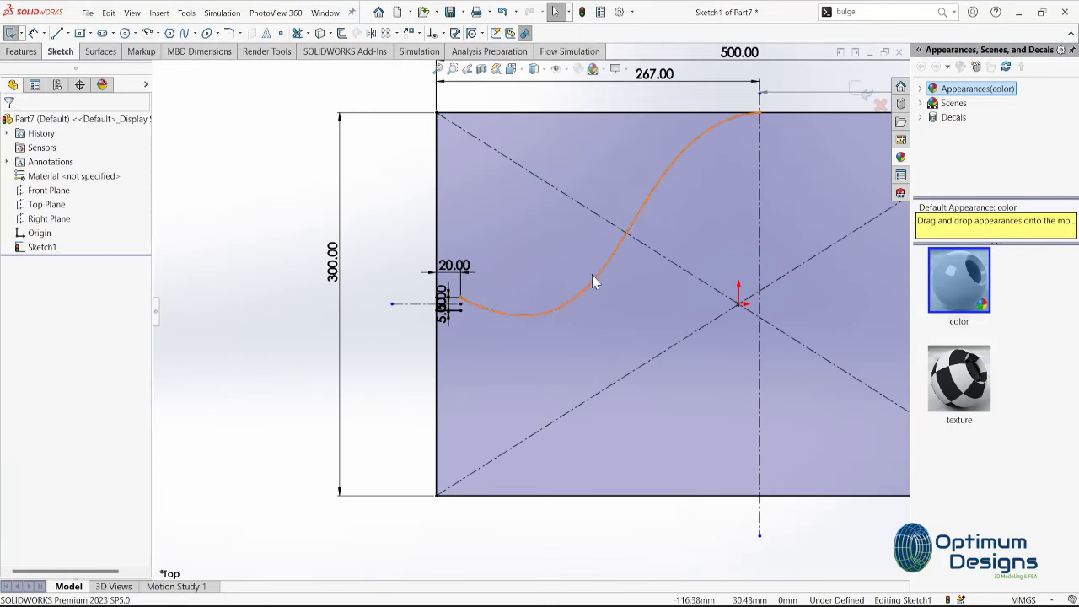
Flatten the spline's tangent where it leaves the stub
click(510, 316)
click(607, 261)
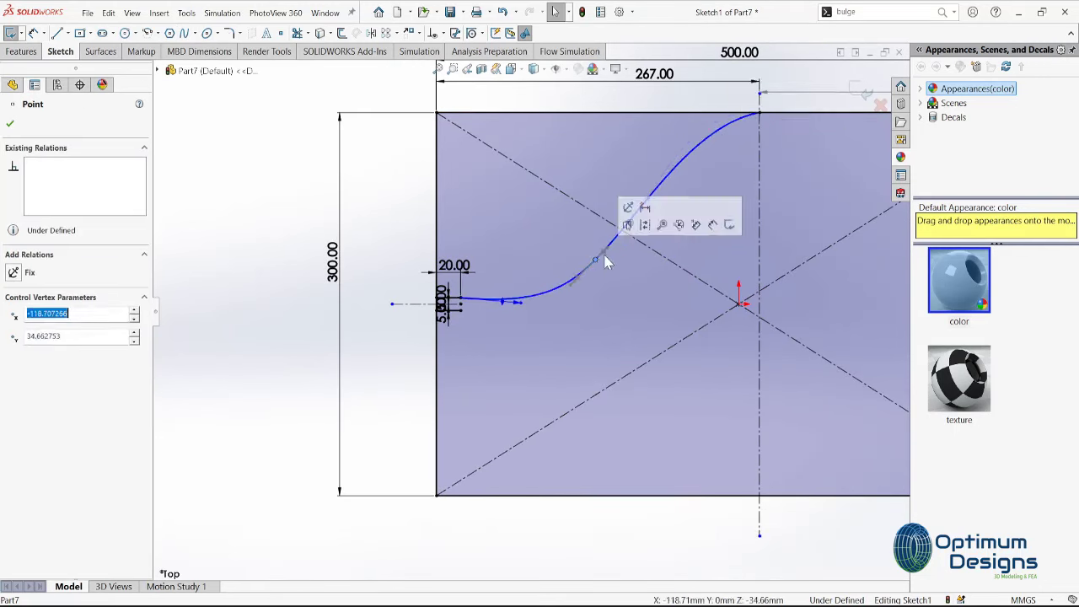
scroll(747, 119, up, 2)
ctrl+middle_drag(281, 485, 456, 375)
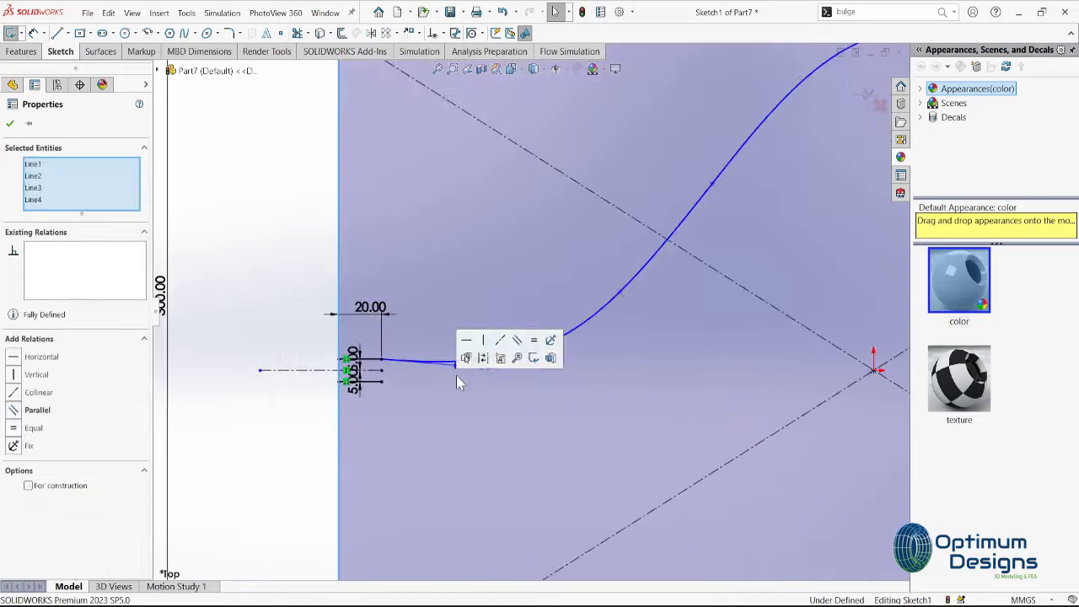
drag(485, 368, 484, 364)
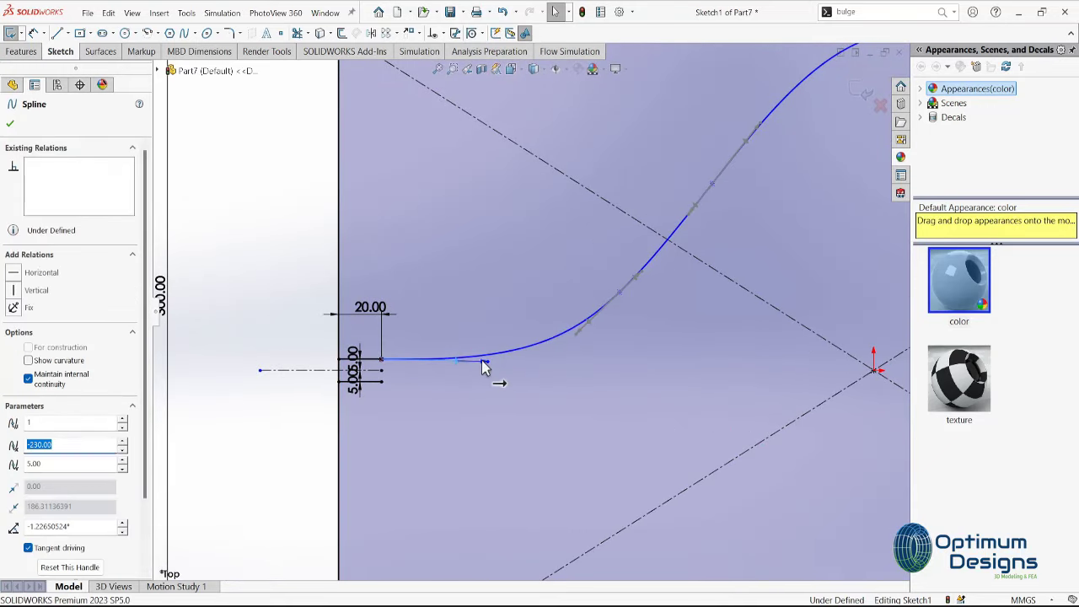
scroll(262, 358, down, 1)
Pull the spline's interior point into an S-shape, then begin a second spline from its top
click(571, 294)
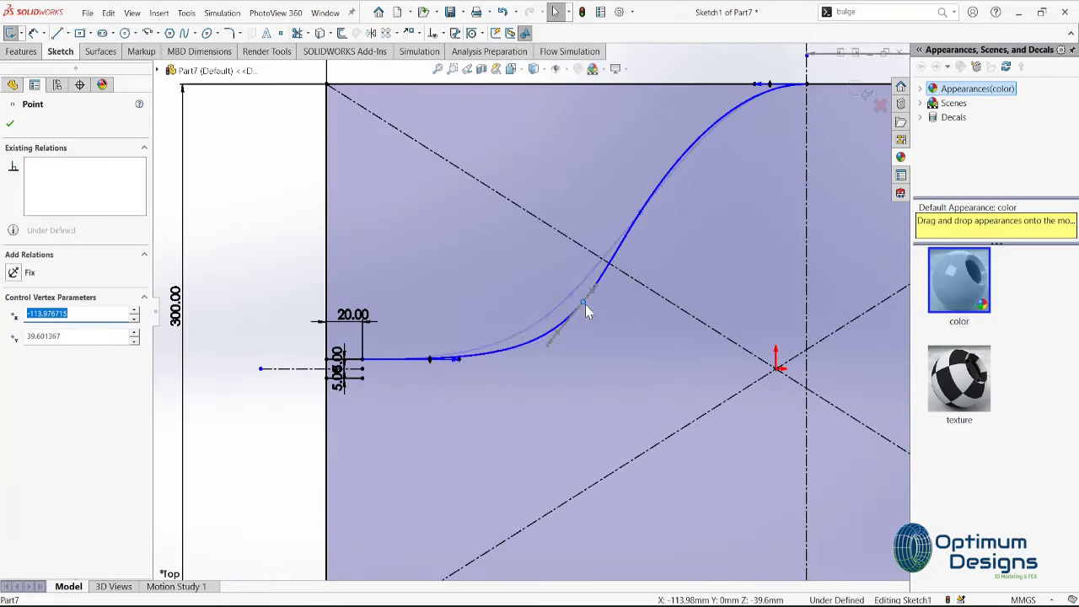
mouse_move(565, 291)
mouse_down()
mouse_move(656, 218)
mouse_move(637, 217)
mouse_up()
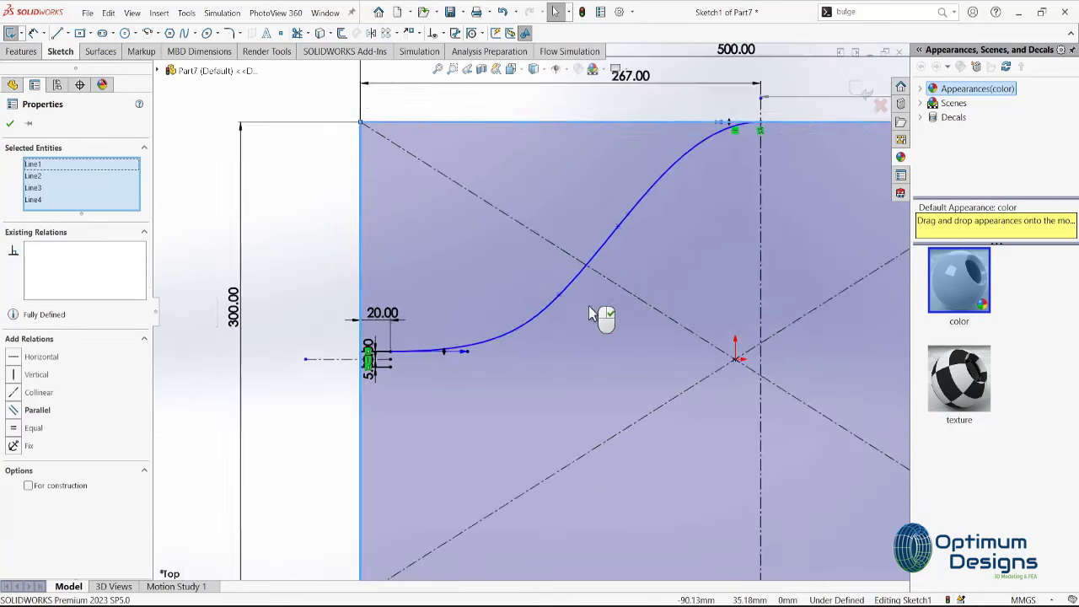
key(f)
scroll(700, 247, down, 3)
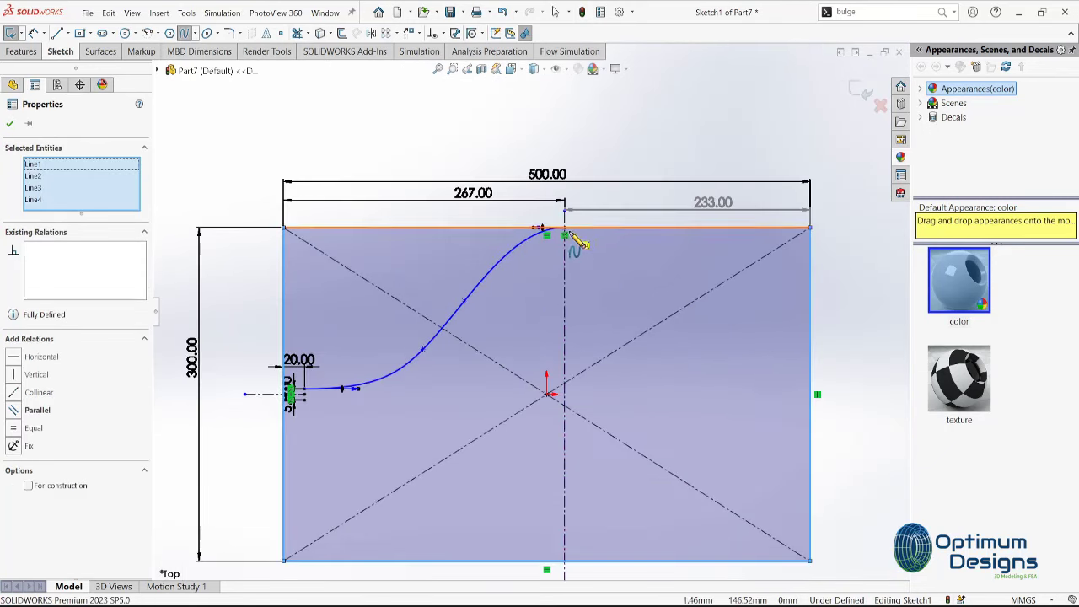
click(565, 229)
right_click(801, 291)
End the second spline at the right edge, dimensioned 40 mm below the top
click(831, 311)
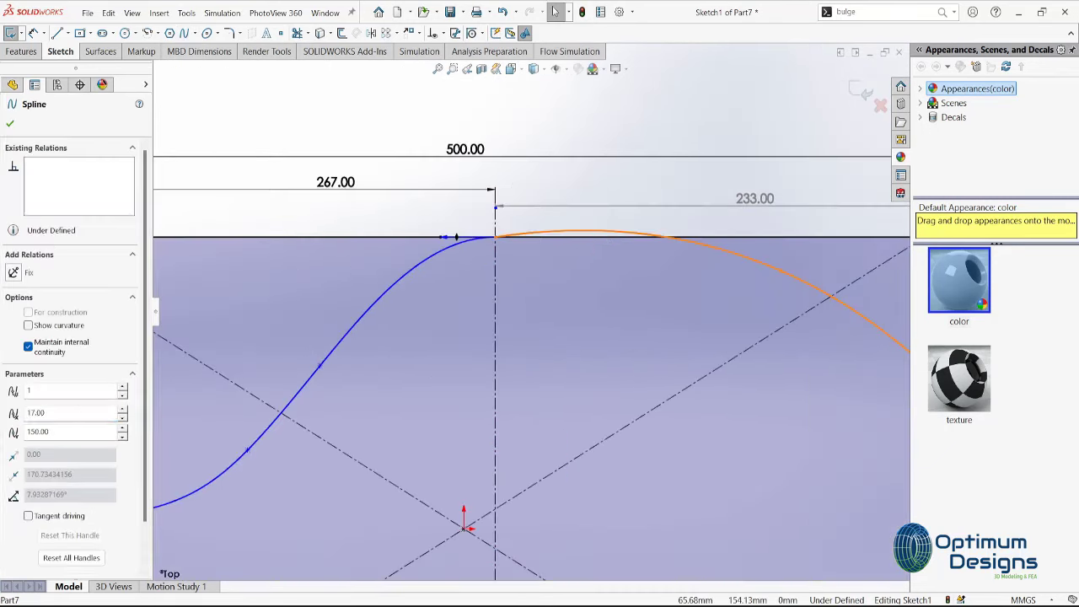
scroll(573, 245, down, 4)
scroll(801, 403, up, 3)
scroll(756, 341, down, 3)
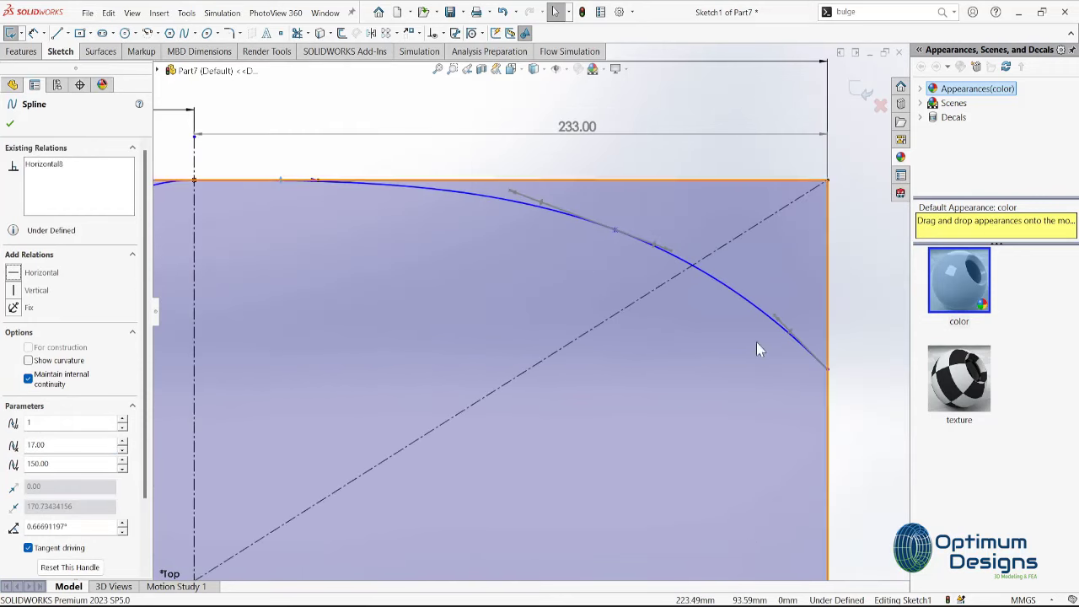
click(827, 303)
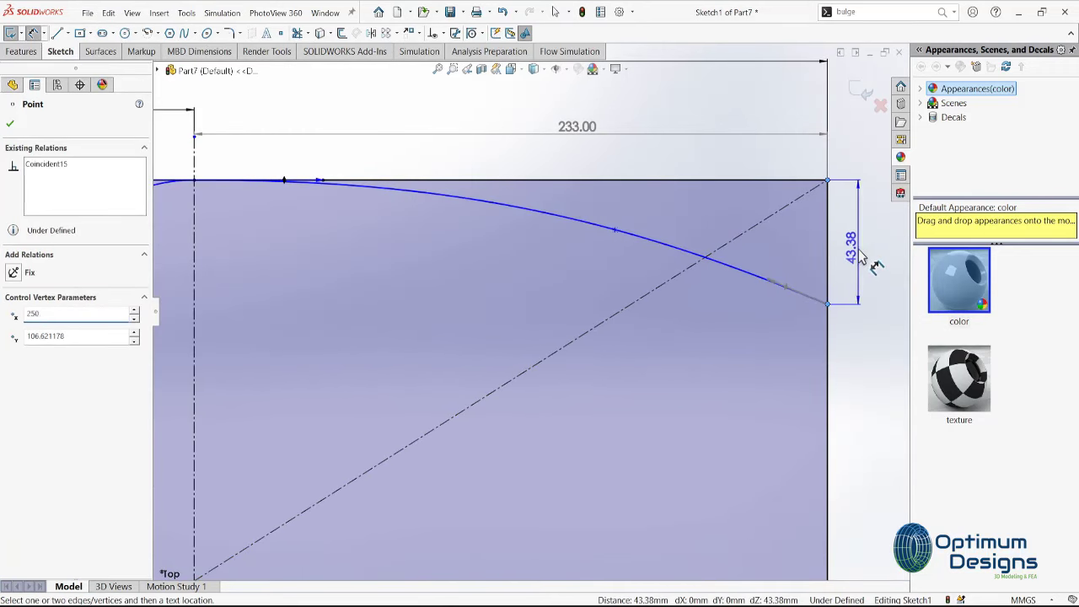
click(860, 257)
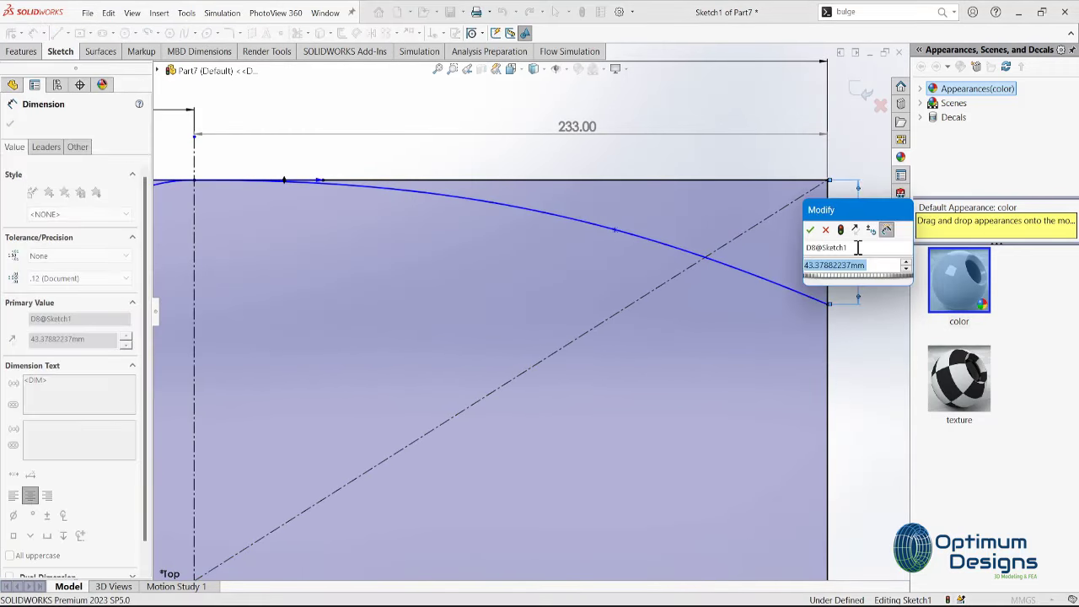
text(40)
key(Return)
key(f)
key(Escape)
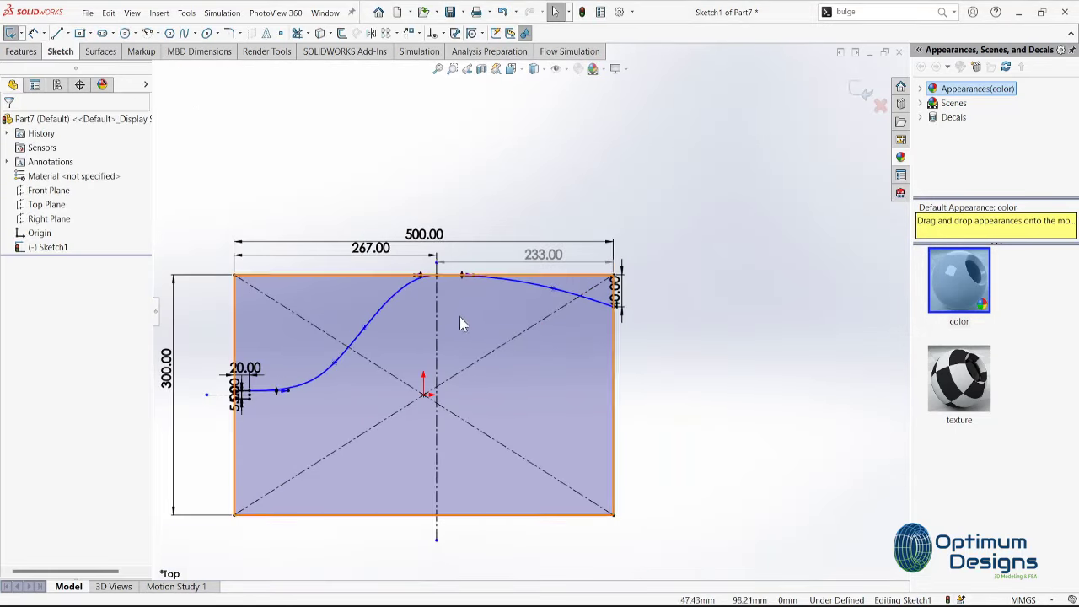
Change the spline peak's position dimension from 267 to 300 mm
double_click(371, 248)
text(280)
key(Return)
key(Escape)
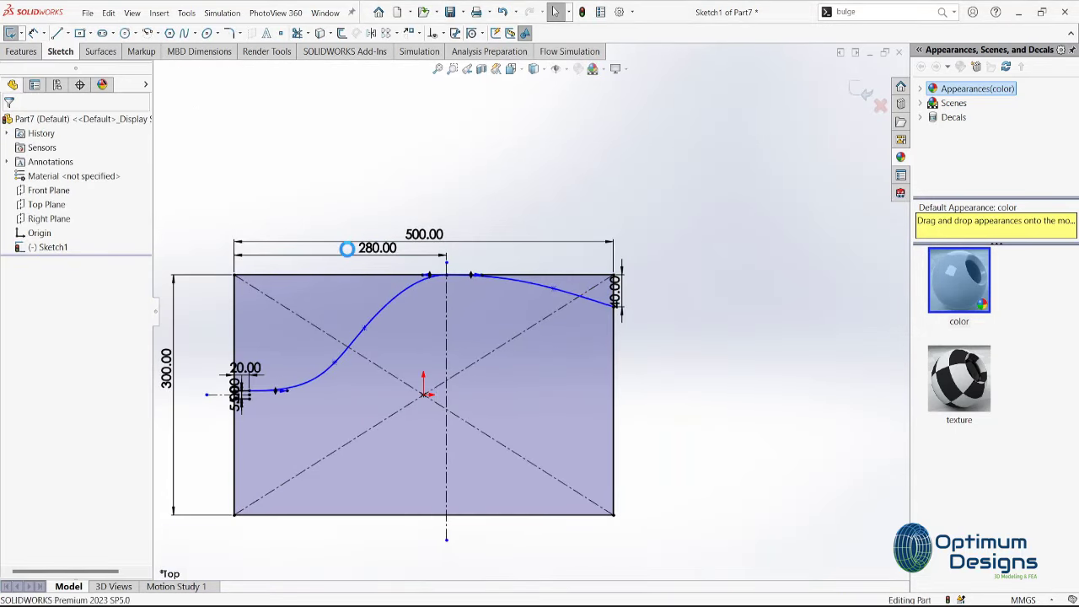
key(ctrl+b)
click(55, 253)
double_click(498, 108)
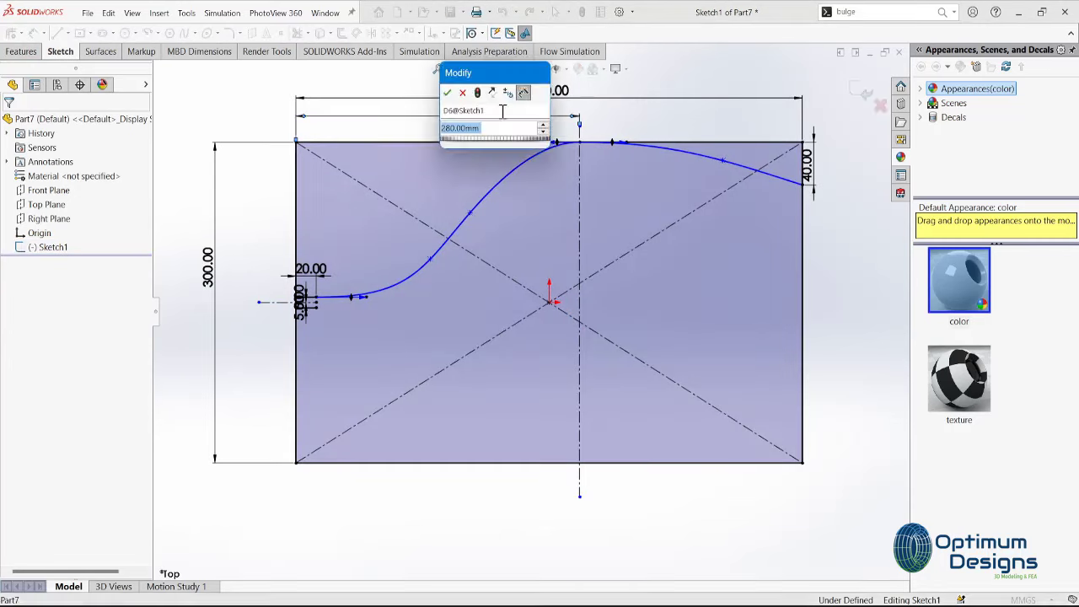
text(300)
key(Return)
key(Escape)
Dimension the spline's end tangent handle to 150 mm
click(724, 160)
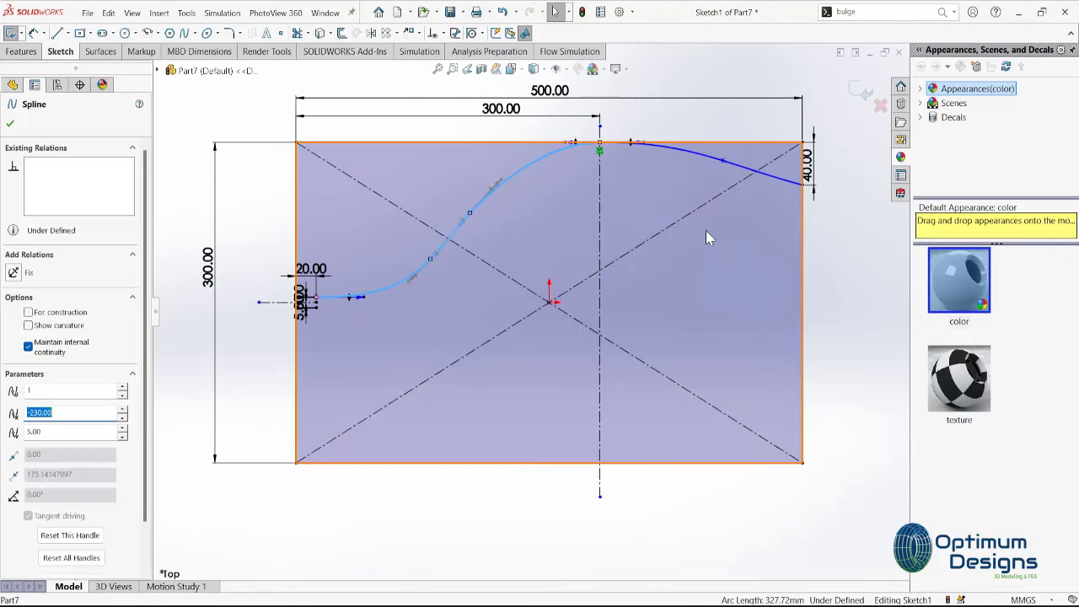
scroll(749, 202, up, 5)
scroll(727, 205, down, 2)
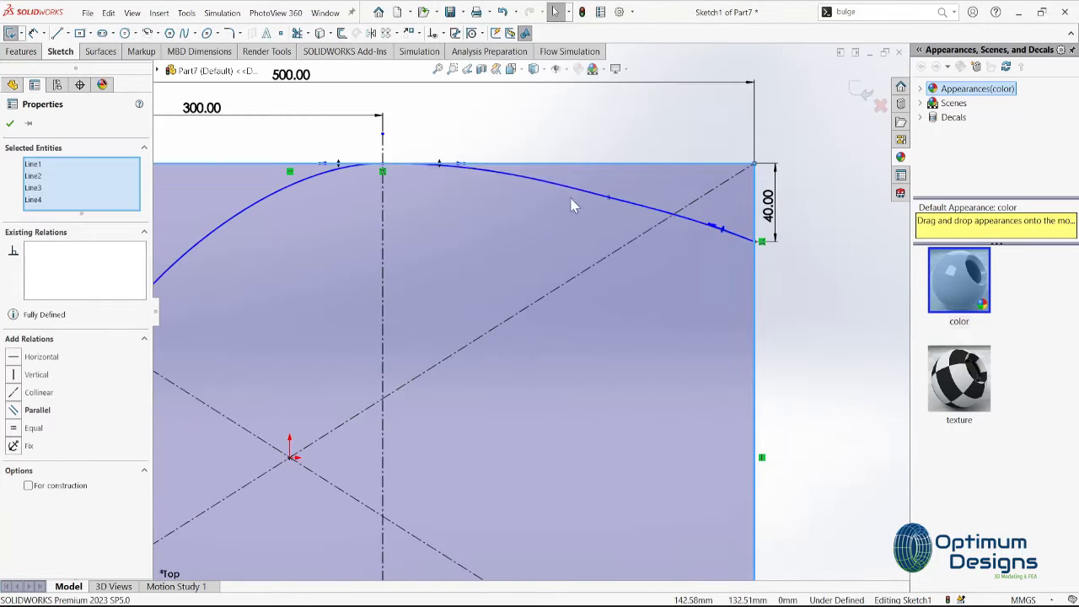
click(612, 193)
scroll(548, 240, down, 3)
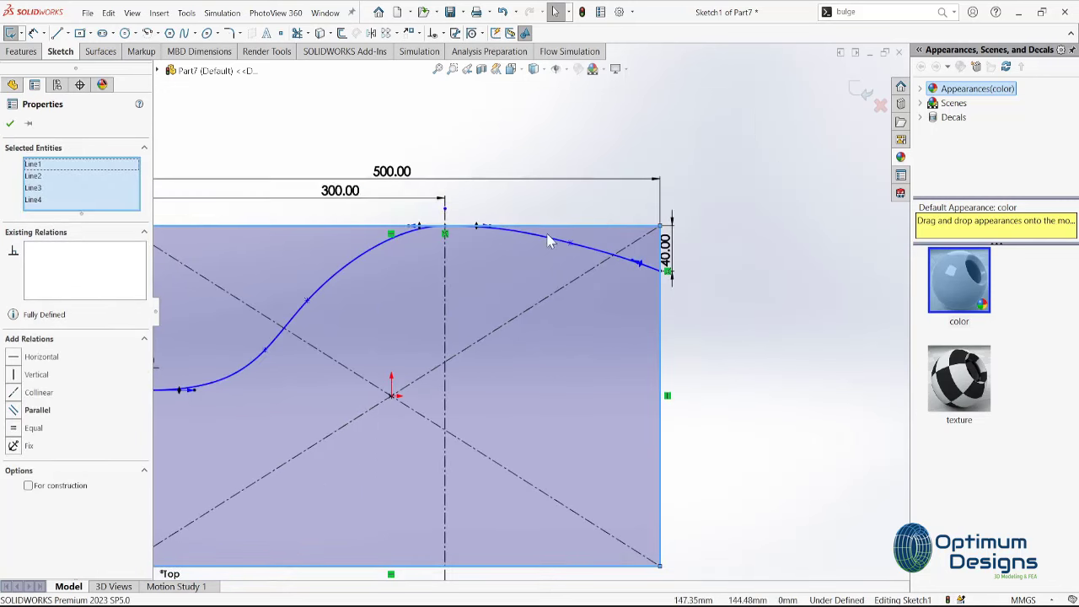
scroll(674, 263, up, 5)
click(475, 248)
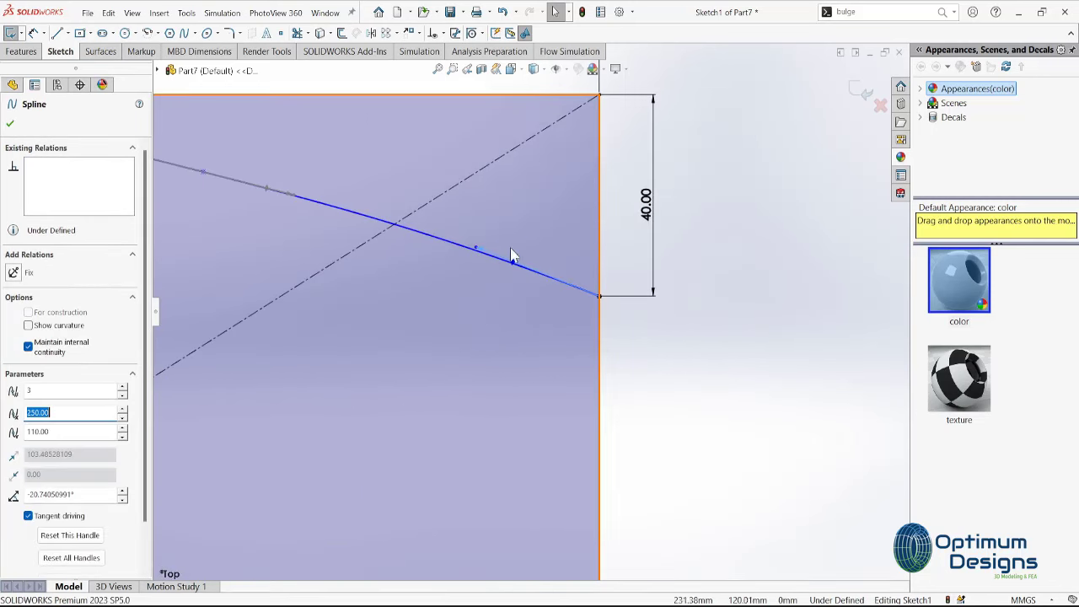
click(512, 262)
click(687, 220)
text(150)
key(Return)
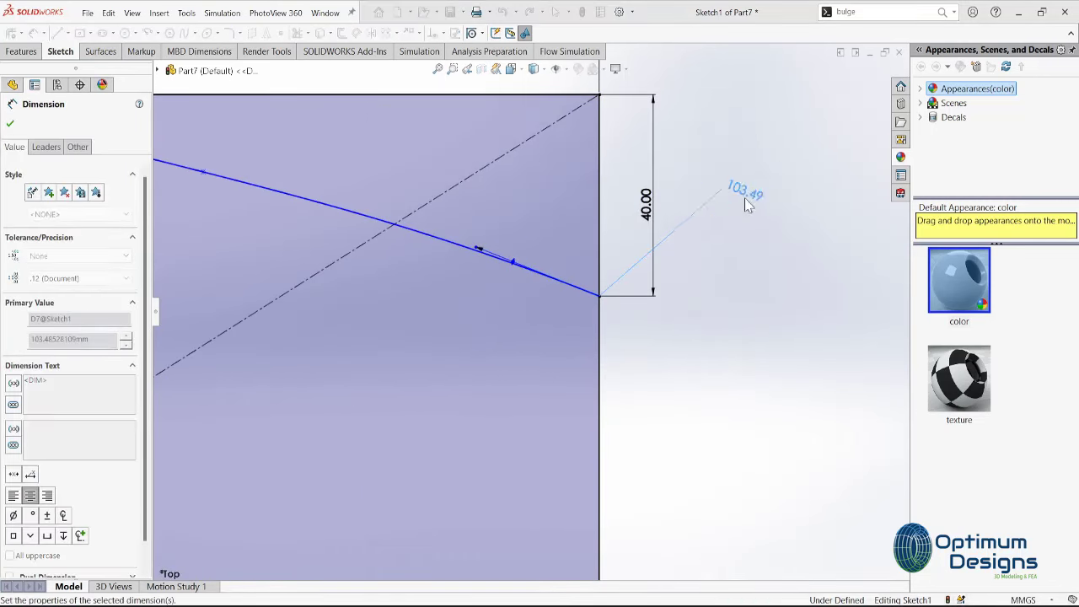
Dimension the spline's top tangent handle to 160 mm
scroll(356, 248, down, 3)
scroll(335, 337, up, 5)
click(440, 334)
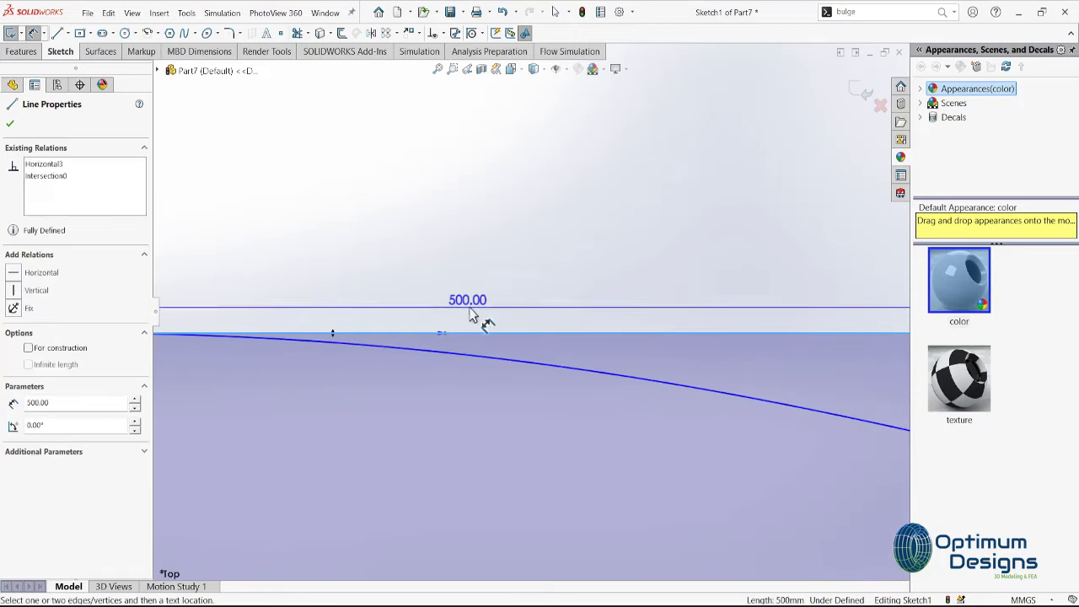
key(Escape)
click(482, 279)
text(160)
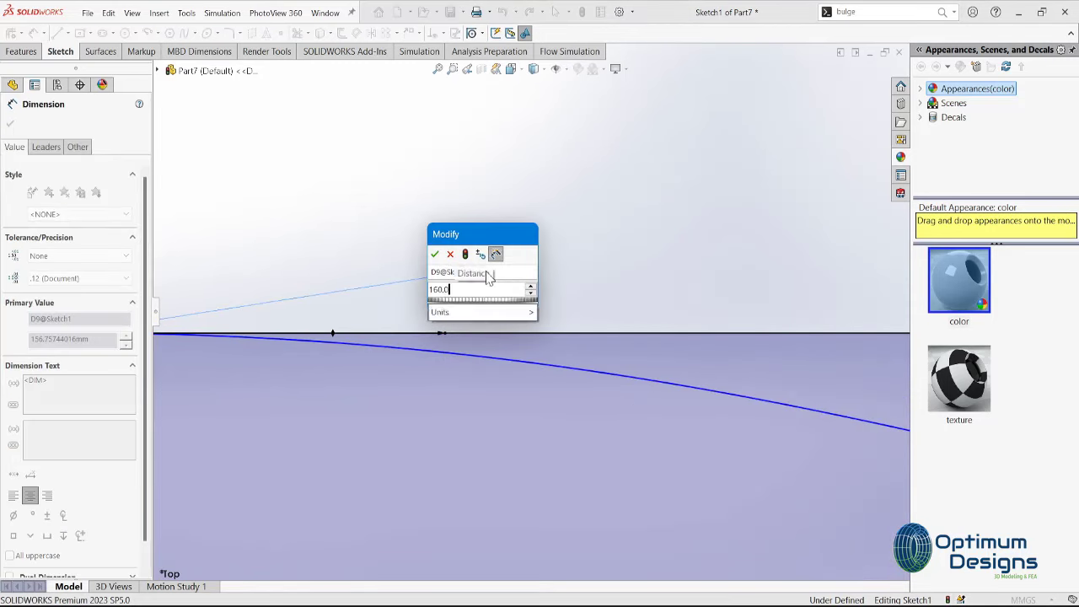
key(Return)
scroll(590, 366, down, 3)
key(Escape)
scroll(739, 416, down, 1)
scroll(373, 368, up, 1)
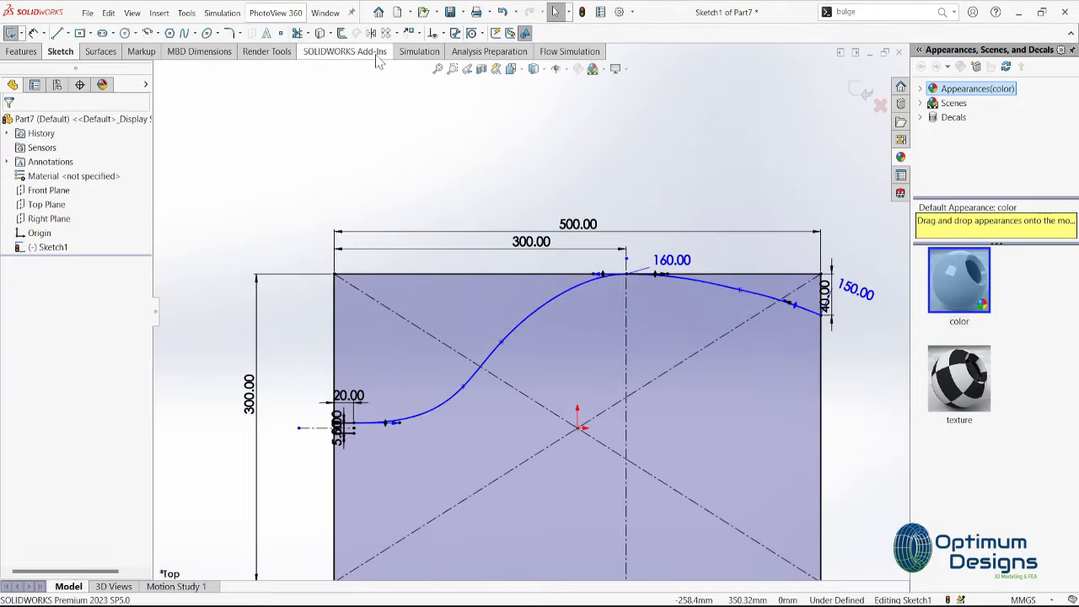
click(371, 34)
Mirror both splines about the horizontal centreline
click(711, 297)
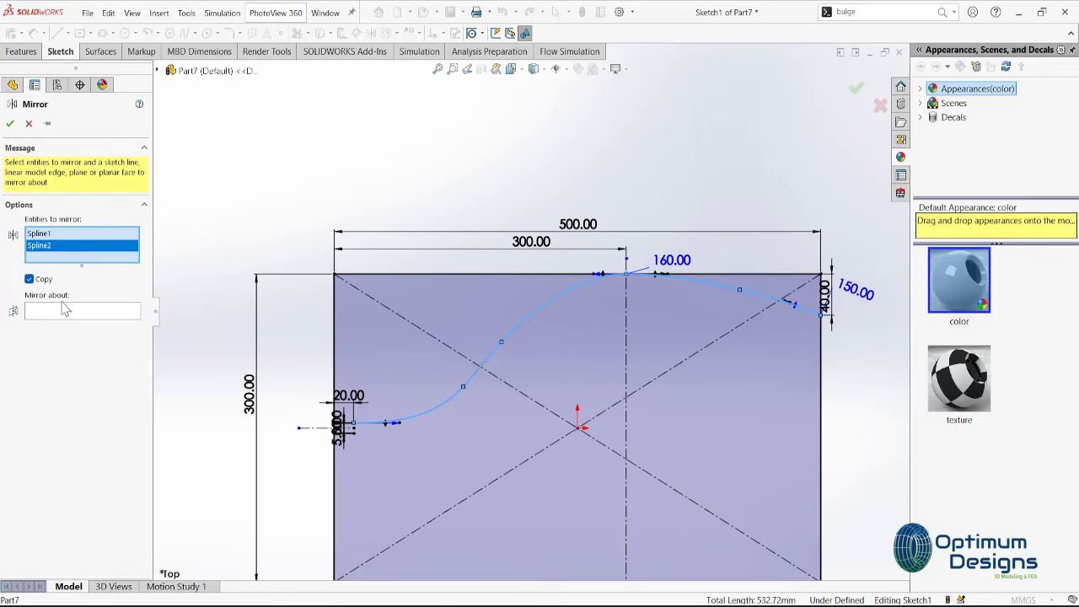
key(Return)
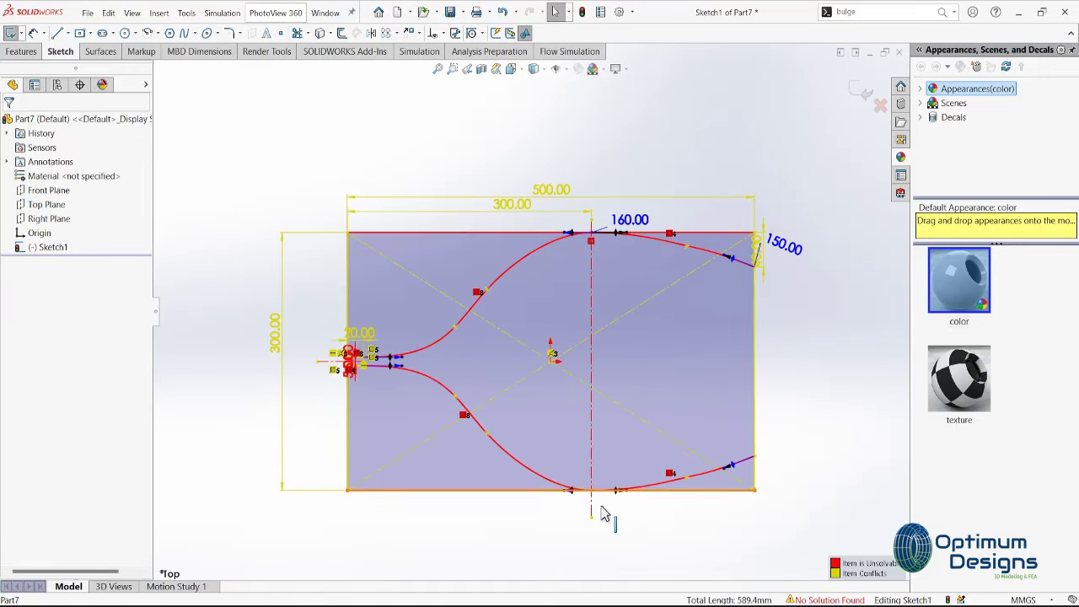
scroll(407, 360, up, 3)
scroll(529, 310, down, 5)
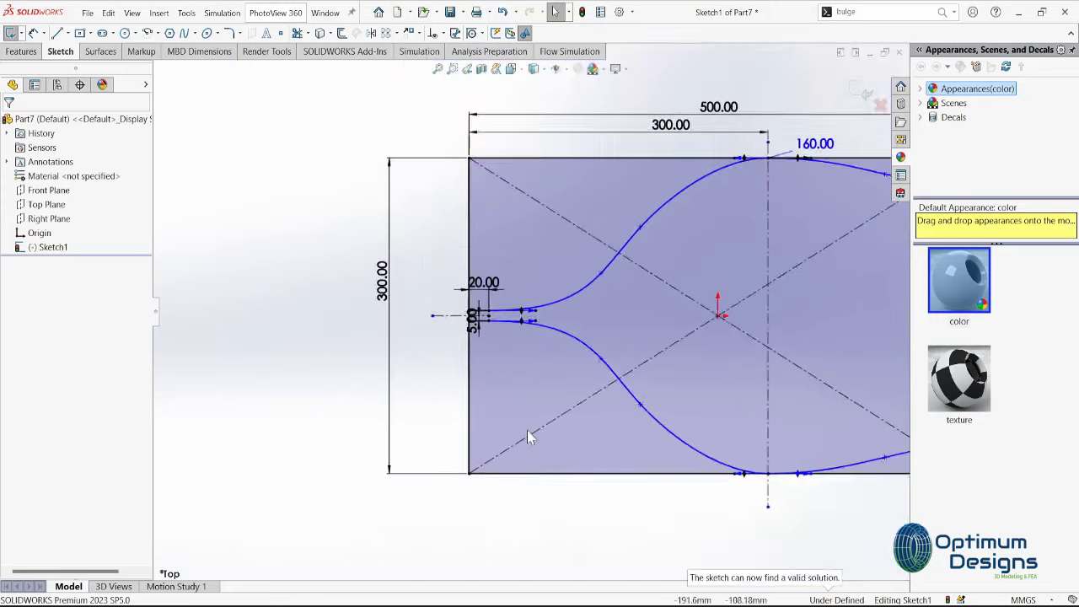
Check the profile by selecting its splines and left-end lines, then begin a Boss-Extrude
click(625, 248)
scroll(742, 417, up, 3)
scroll(658, 447, up, 4)
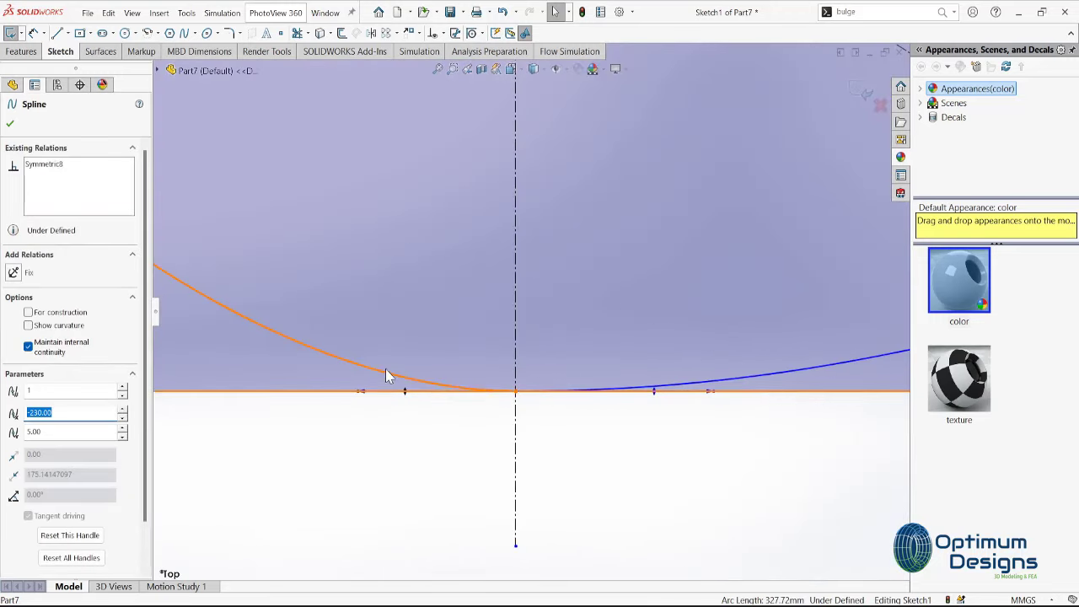
ctrl+click(385, 369)
ctrl+click(780, 377)
scroll(781, 377, down, 4)
scroll(241, 229, up, 5)
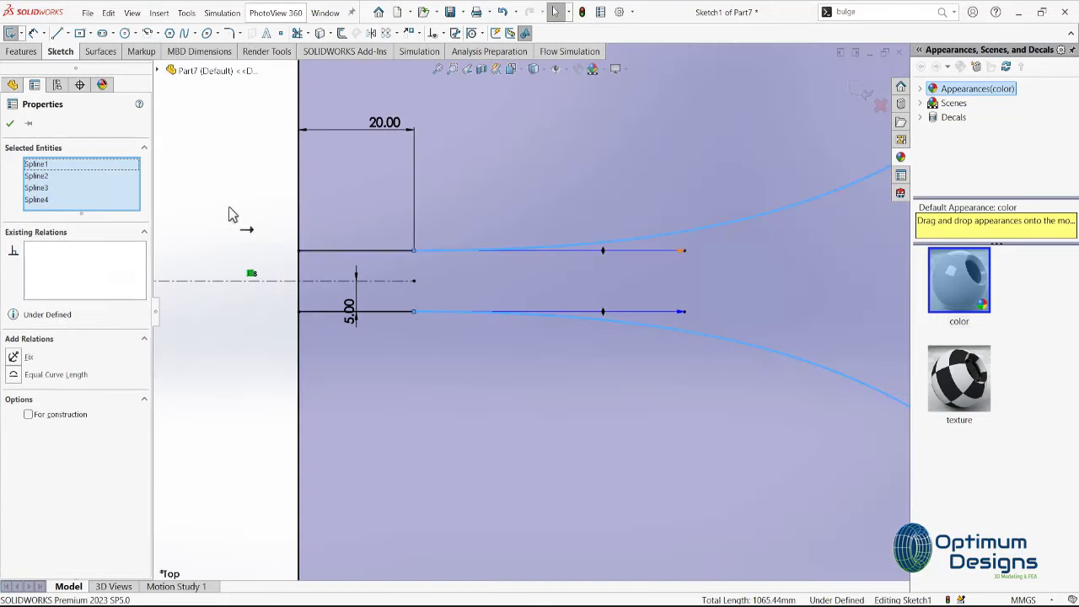
ctrl+click(354, 251)
ctrl+click(329, 312)
click(397, 404)
key(f)
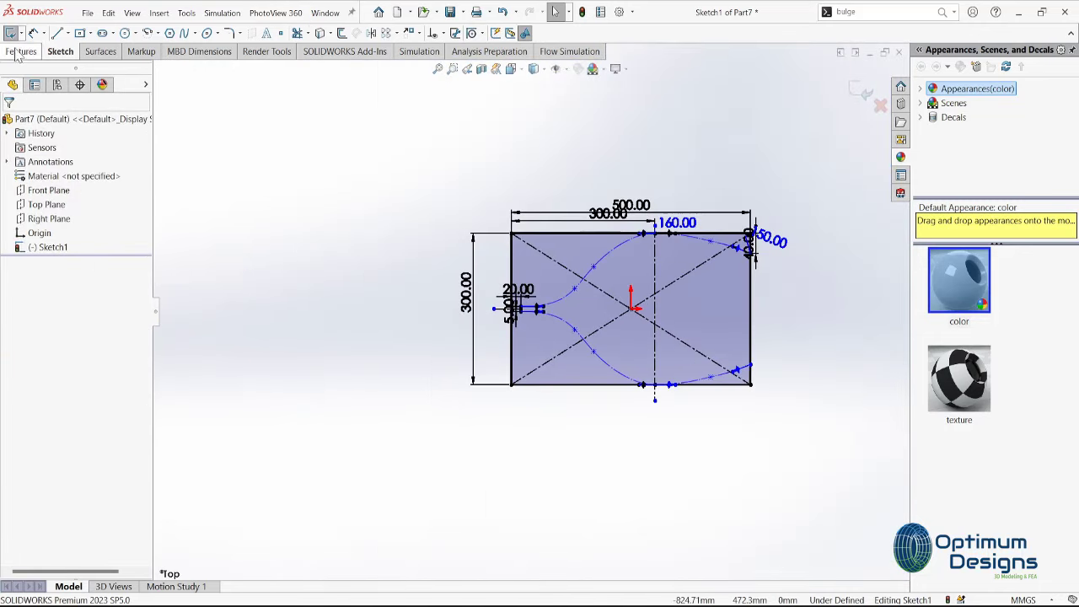
click(22, 51)
click(12, 33)
Extrude the rectangle 170 mm into a solid block
text(170)
key(Return)
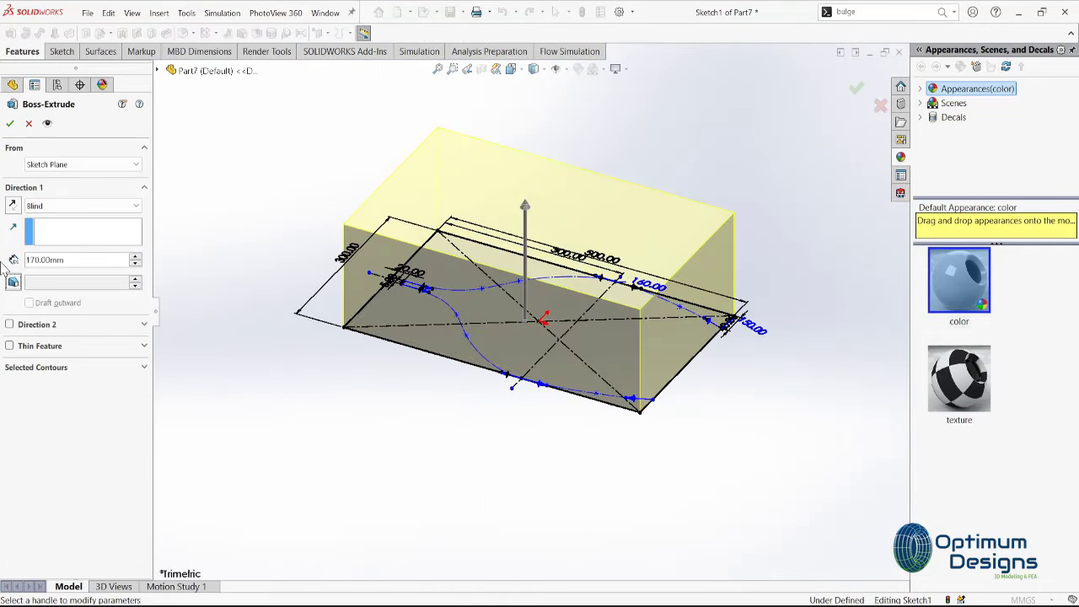
click(10, 124)
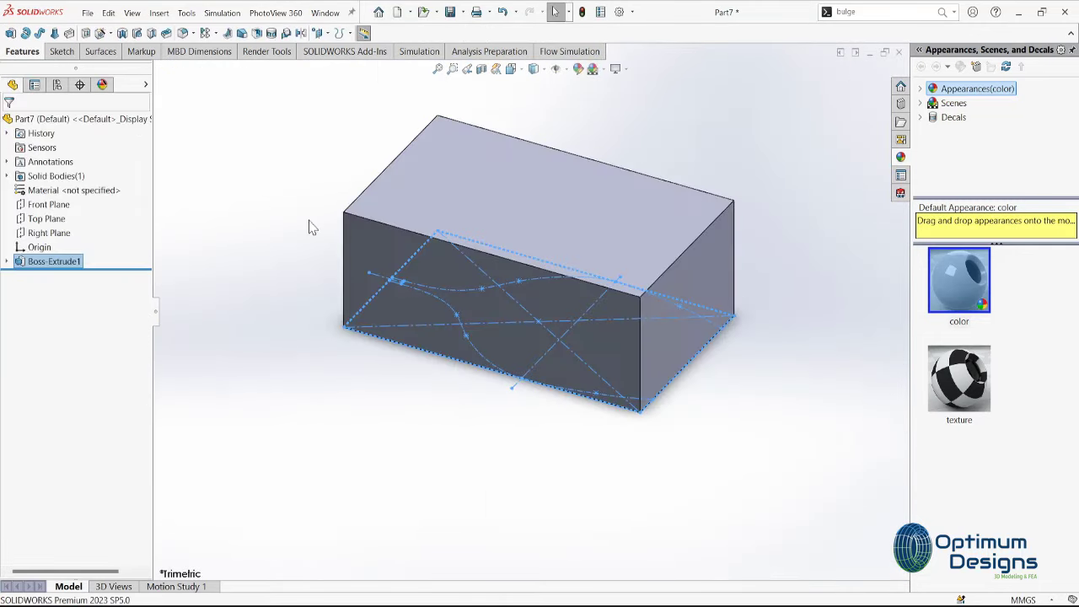
Sketch on the block's top face and convert Sketch1's end lines and splines into it
right_click(462, 147)
click(510, 212)
click(8, 261)
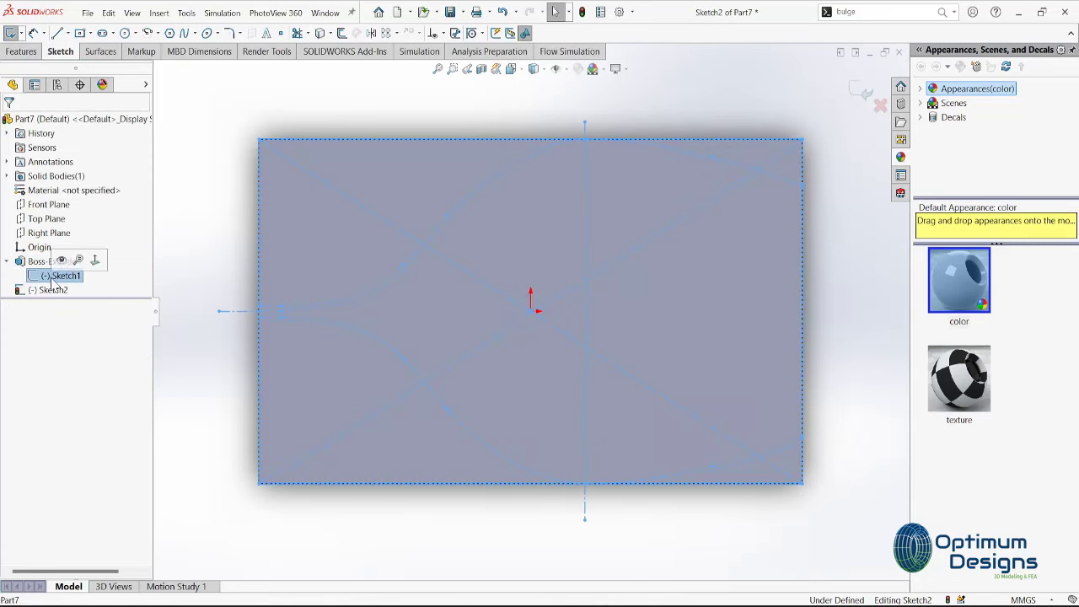
click(320, 33)
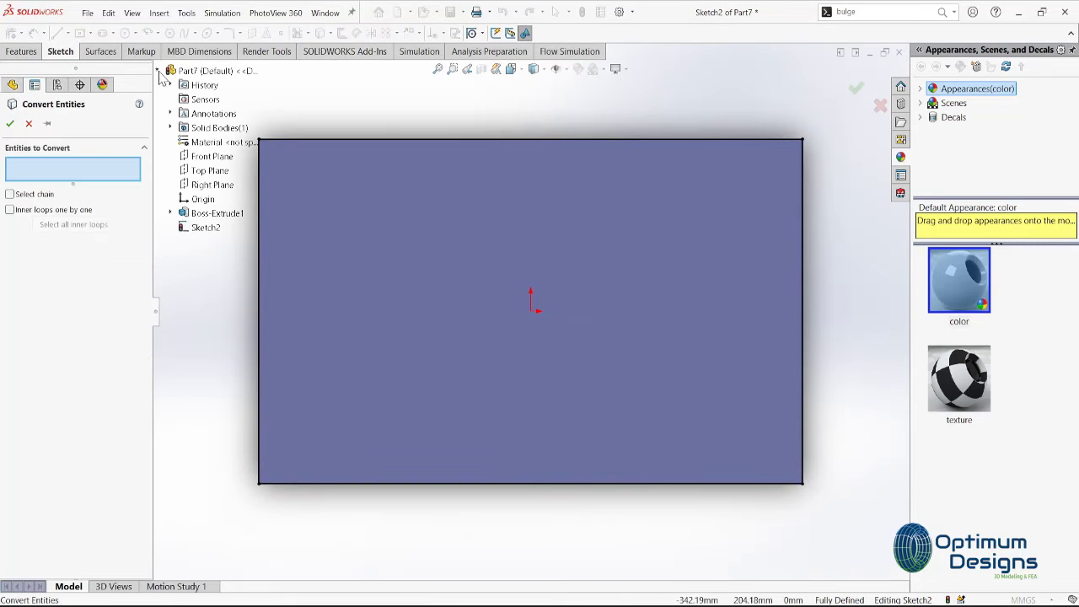
click(402, 266)
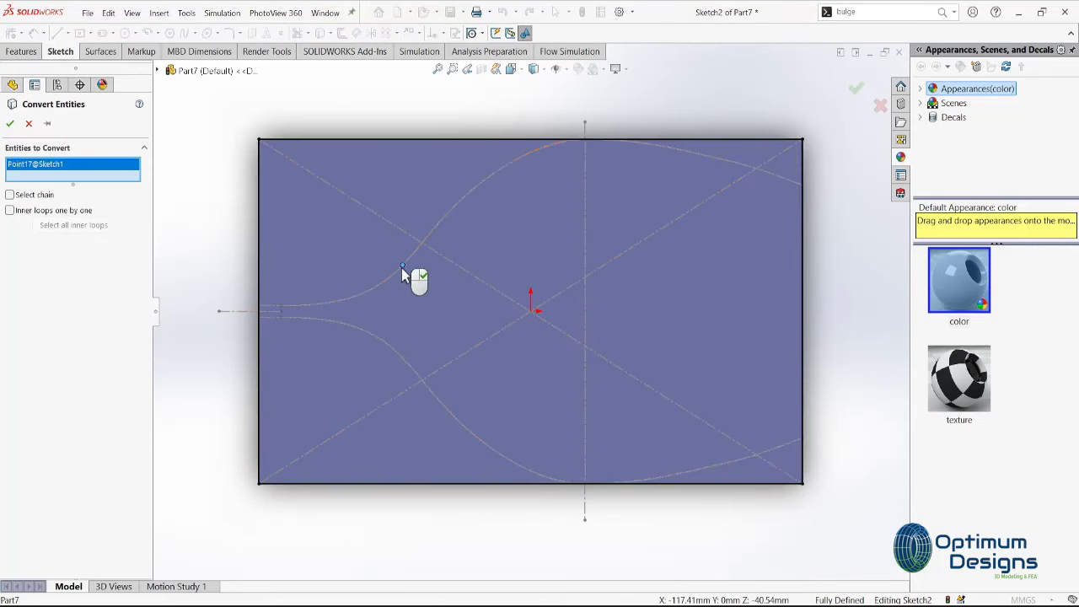
click(270, 306)
click(269, 317)
click(305, 321)
click(721, 162)
click(773, 444)
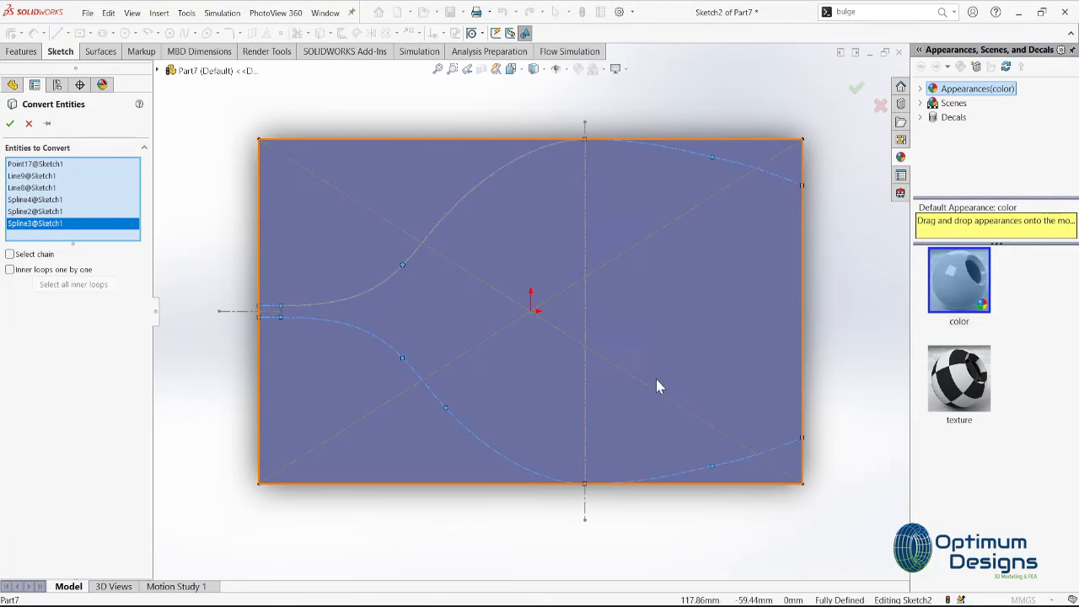
click(9, 123)
Convert the remaining upper-left spline into the top-face sketch
click(321, 33)
click(415, 250)
key(Return)
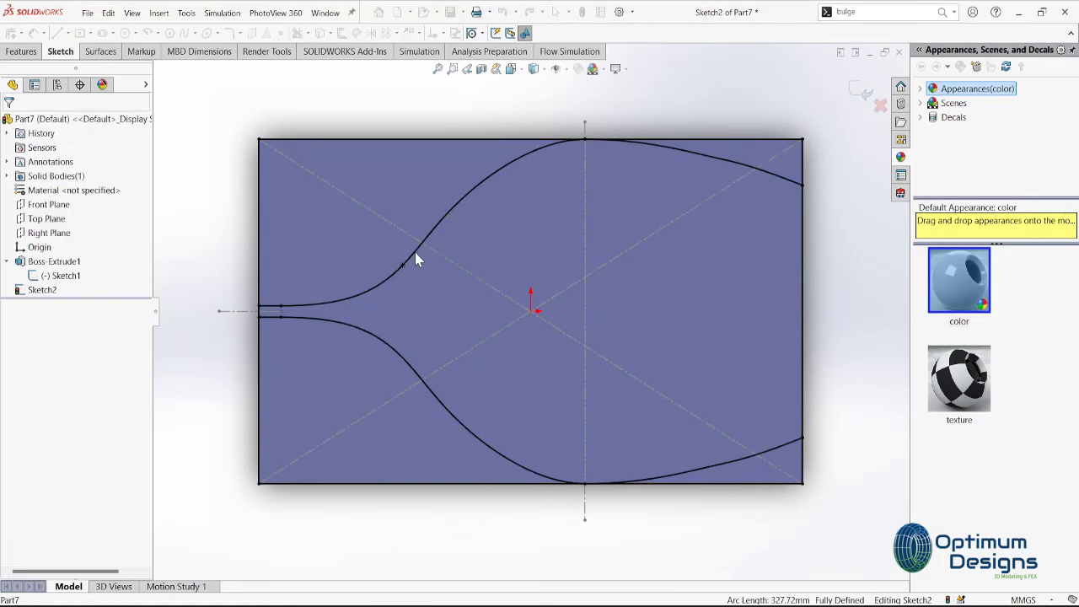
Cut the three regions outside the curved outline 190 mm deep with Extruded Cut
click(85, 33)
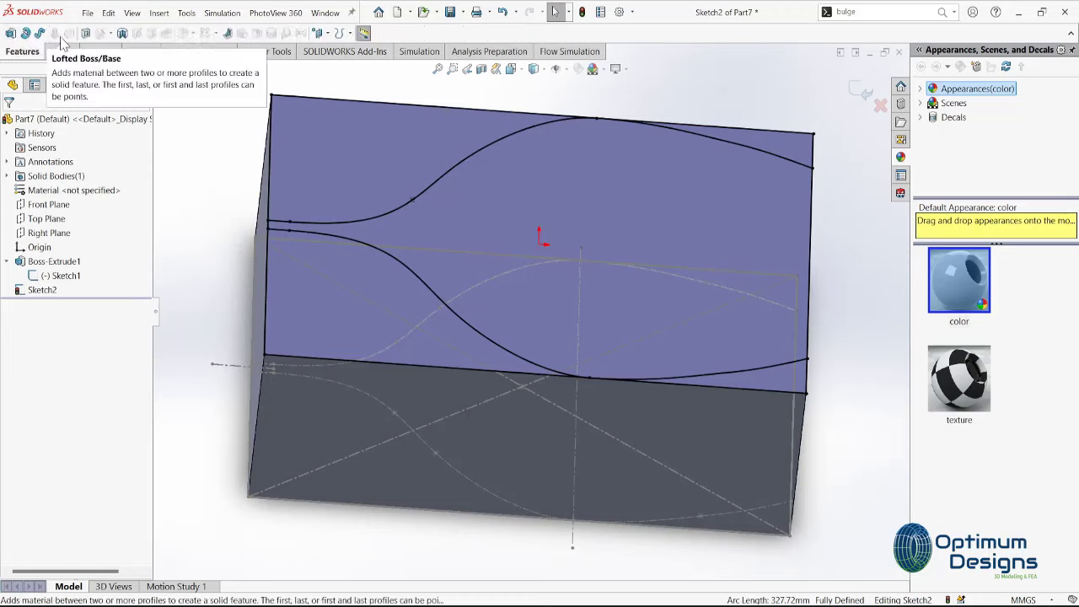
click(289, 302)
click(711, 472)
click(790, 164)
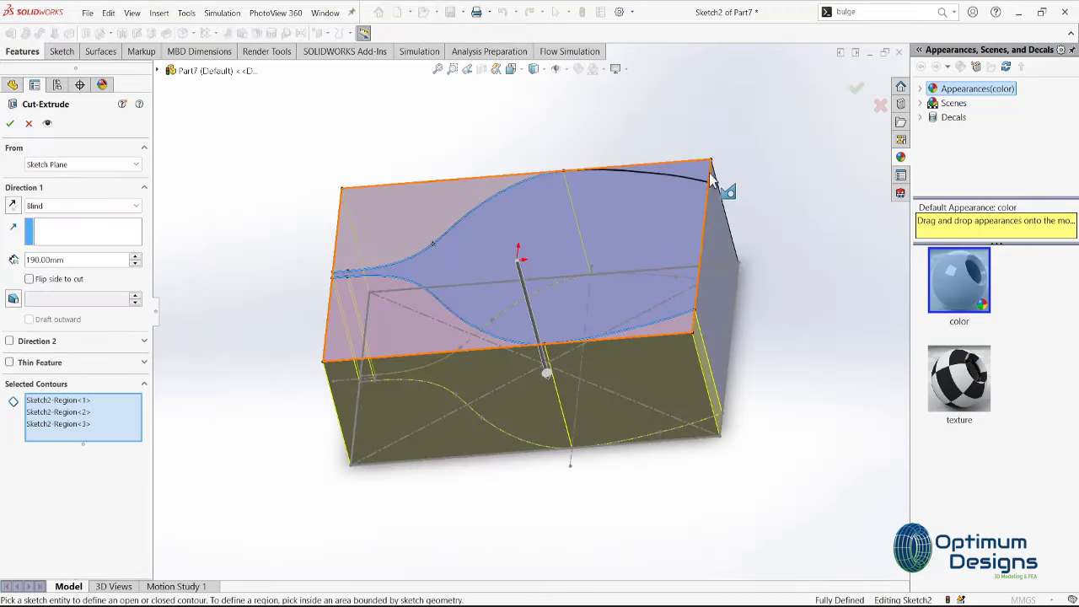
click(9, 123)
Inspect the cut body, then view its top face head-on, abandoning a started centerline
mouse_move(362, 405)
middle_down()
mouse_move(422, 397)
mouse_move(374, 337)
middle_up()
right_click(422, 214)
click(468, 218)
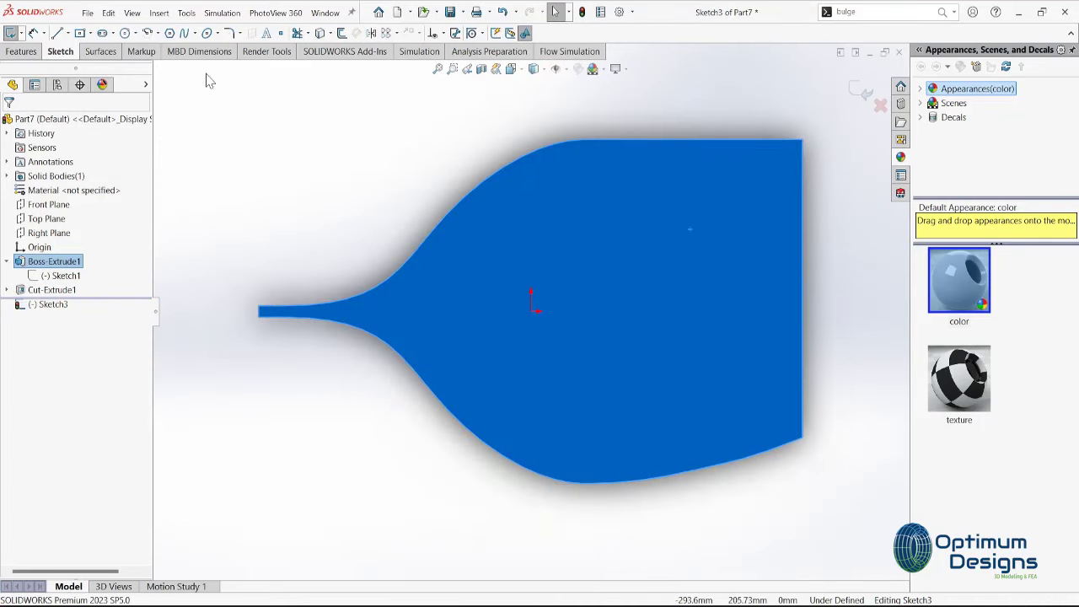
click(801, 288)
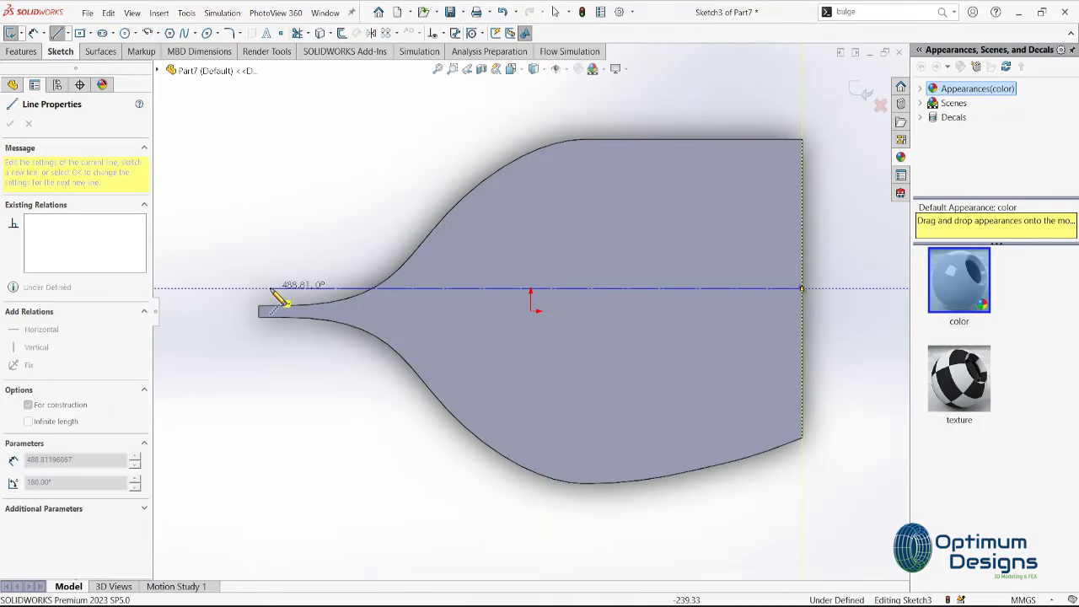
key(Escape)
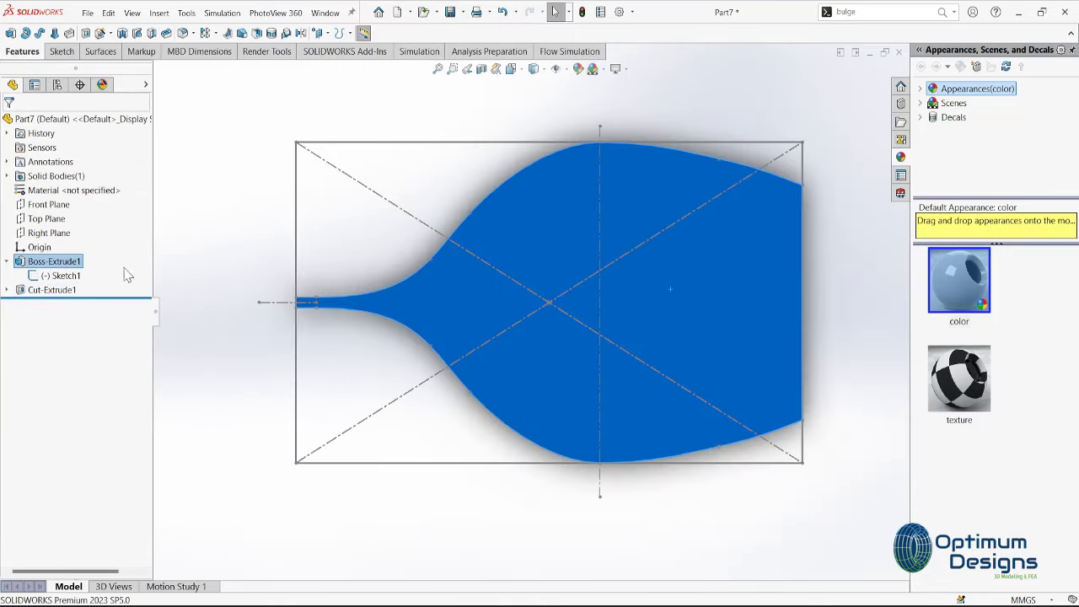
Hide Sketch1 and draw a horizontal centerline across the whole body
right_click(69, 277)
click(75, 262)
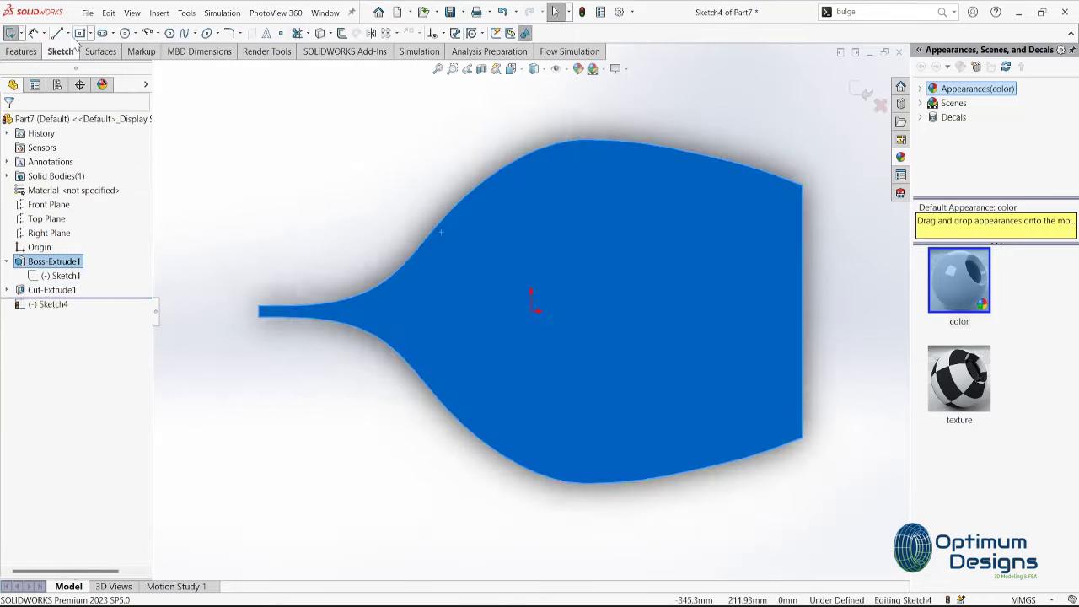
click(258, 311)
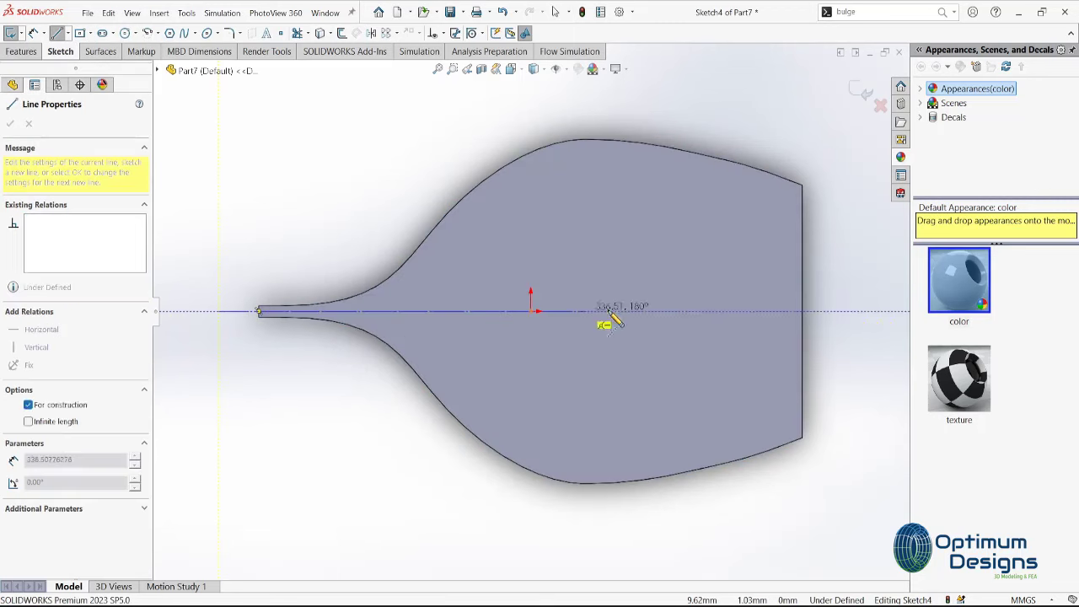
click(866, 311)
key(Escape)
Convert the upper curved edge and offset the centerline 10 mm to both sides
click(319, 33)
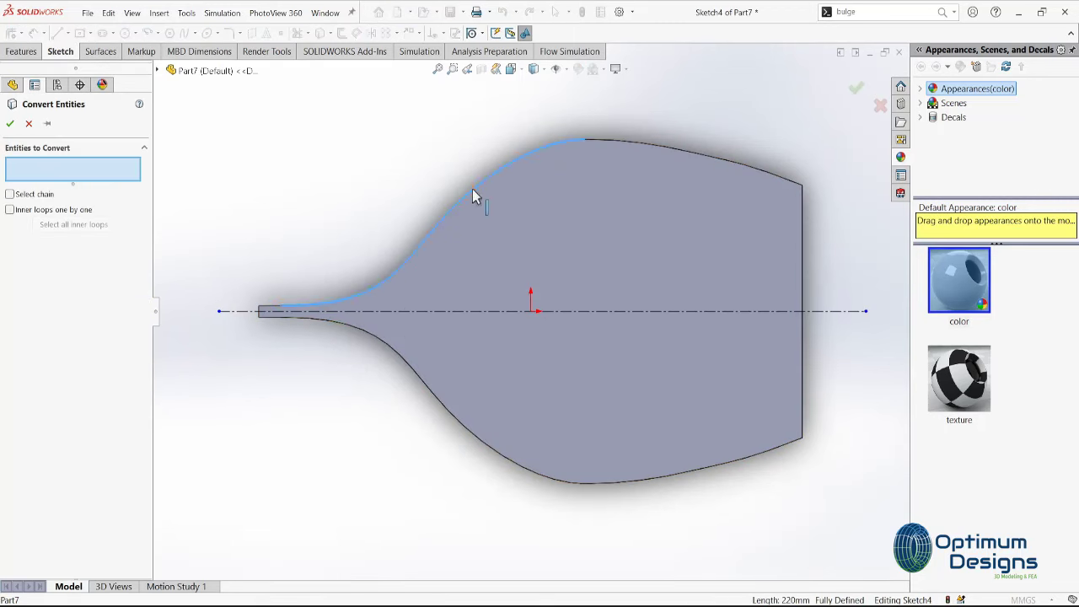
key(Return)
click(320, 33)
key(Escape)
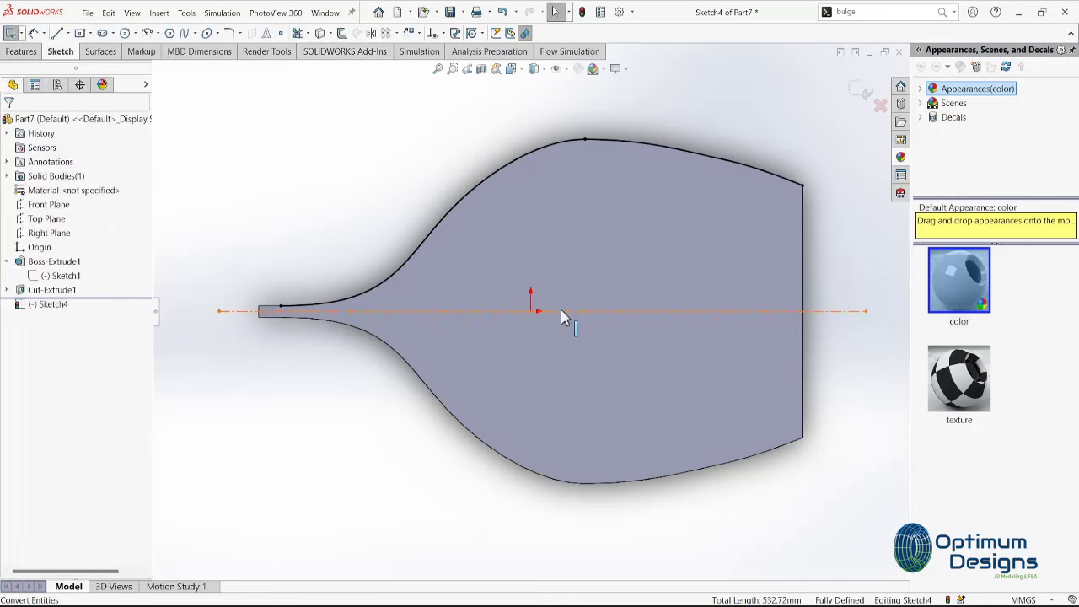
click(564, 311)
click(343, 34)
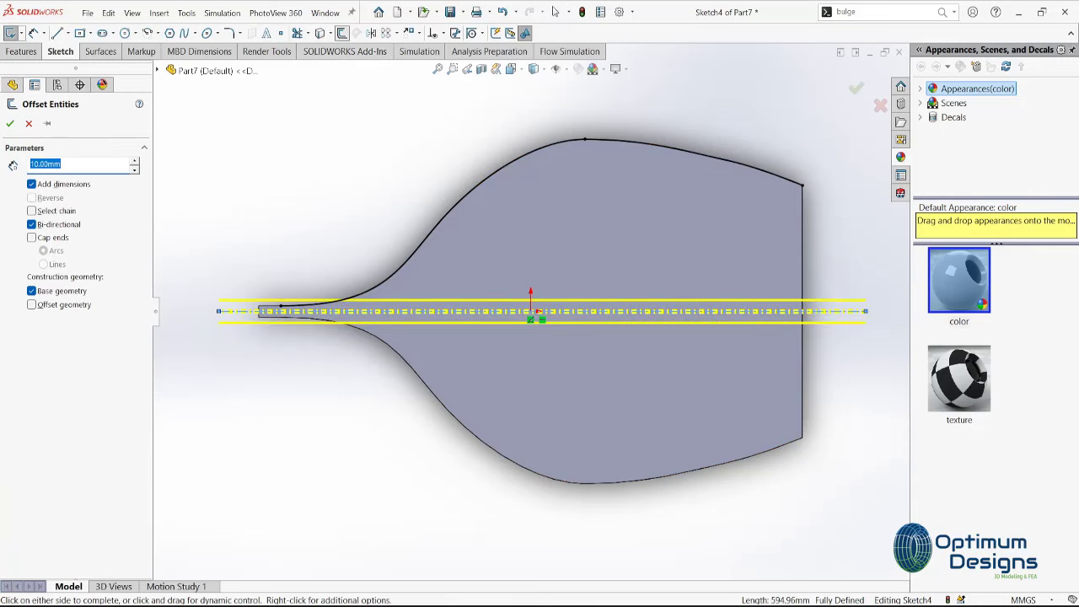
click(10, 123)
Offset the upper outline curve 10 mm inward
click(430, 220)
click(343, 34)
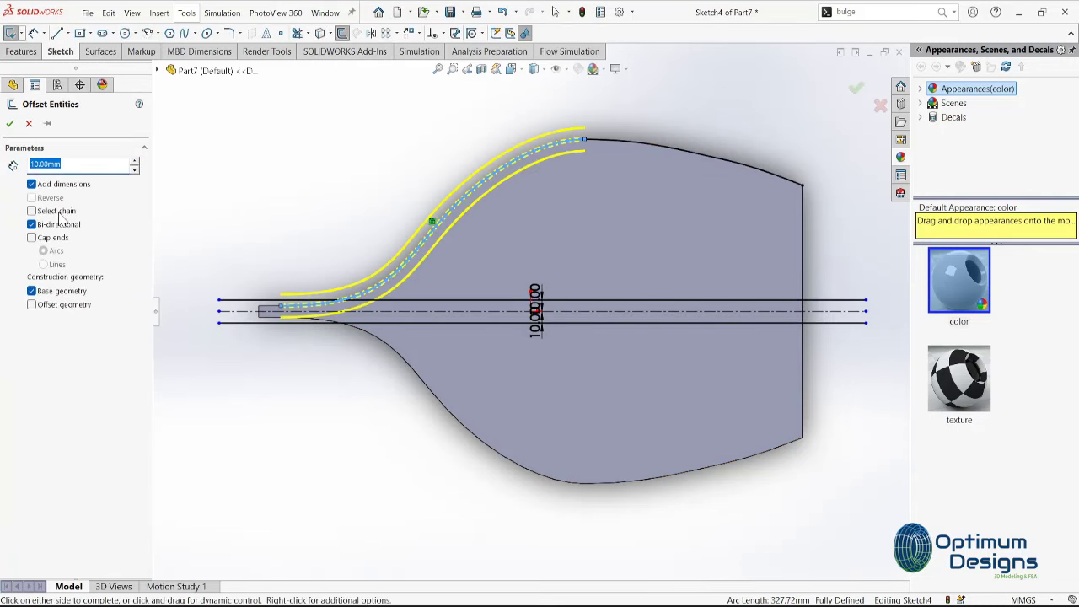
click(11, 127)
Change the centerline offset dimension from 10 mm to 5 mm
click(342, 34)
click(10, 123)
scroll(686, 366, down, 3)
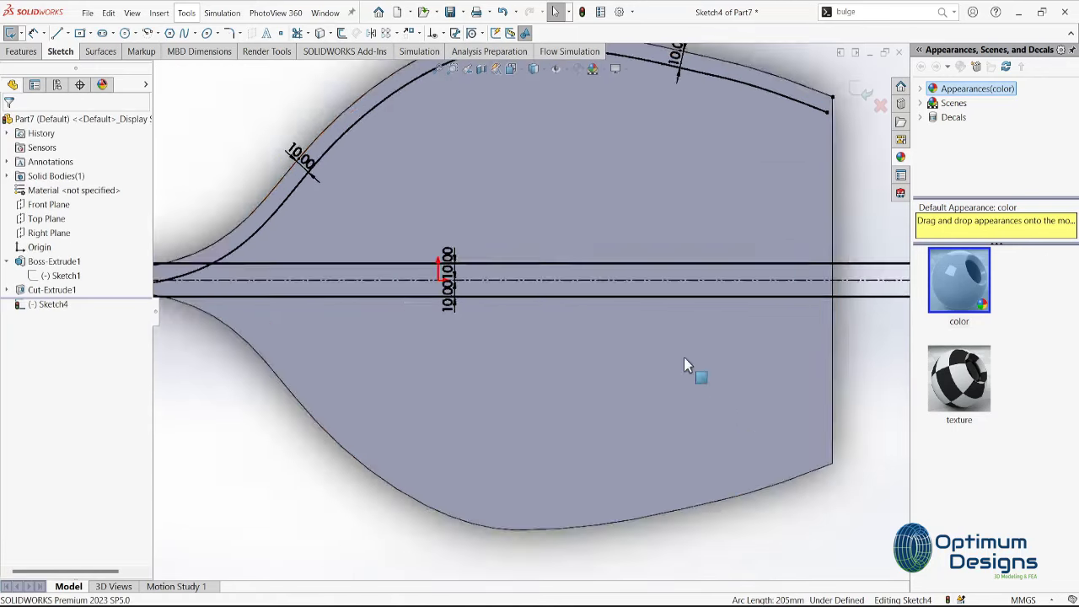
scroll(685, 337, down, 3)
double_click(332, 269)
key(Return)
double_click(344, 238)
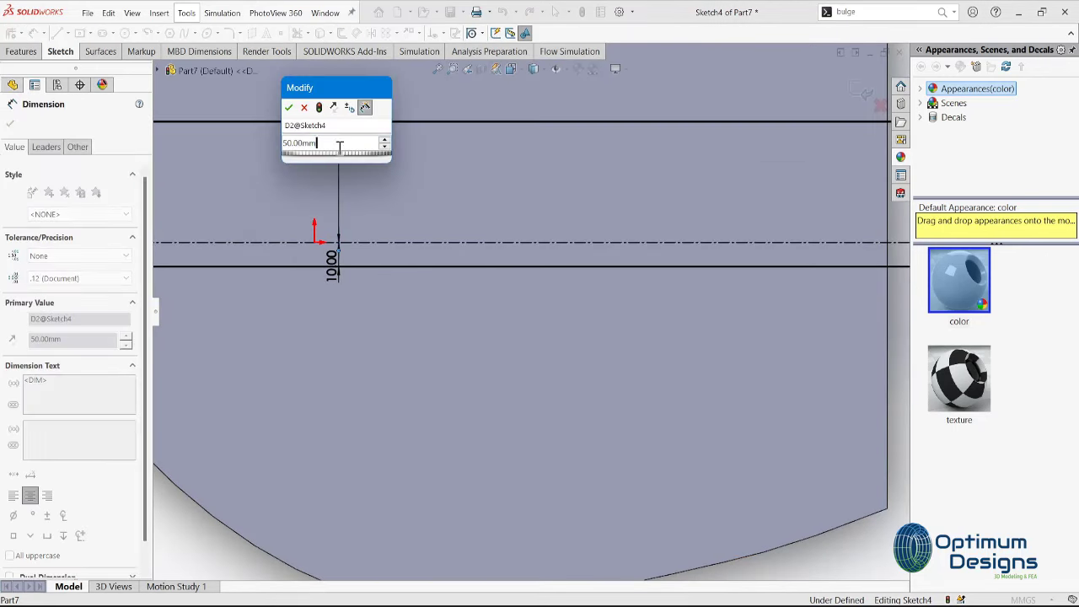
key(Return)
key(Escape)
key(f)
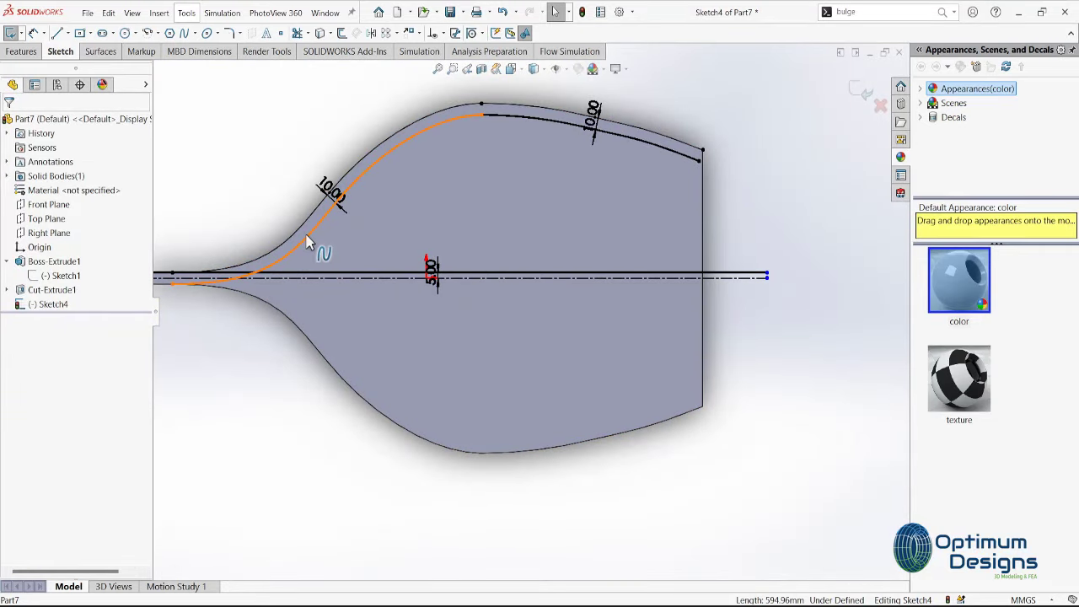
scroll(371, 270, down, 2)
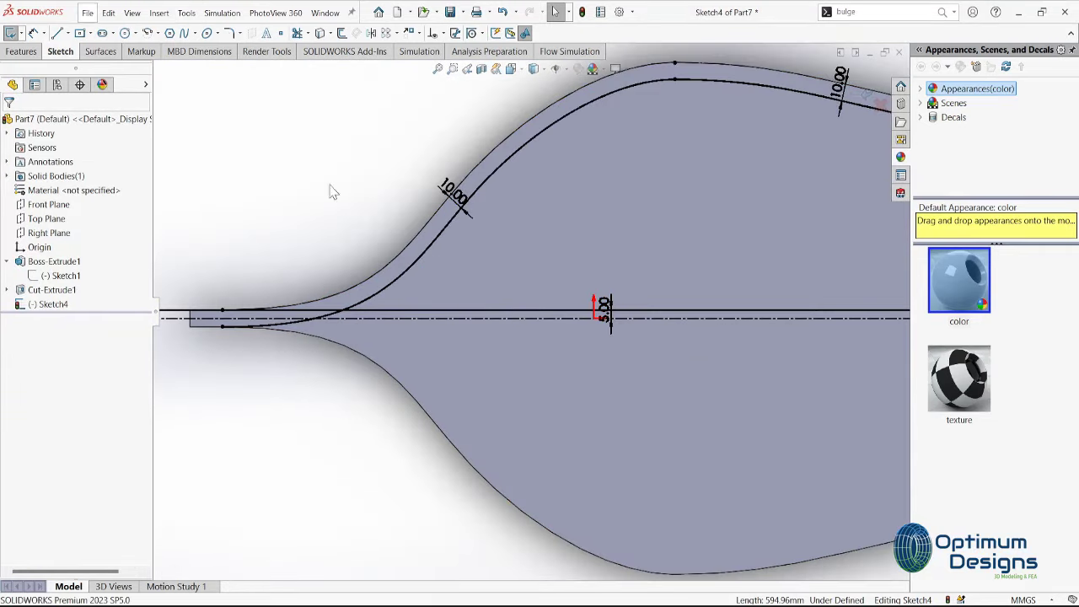
Draw a vertical centerline across the body, offset it 70 mm, and trim the excess
click(59, 32)
drag(594, 212, 594, 451)
key(Escape)
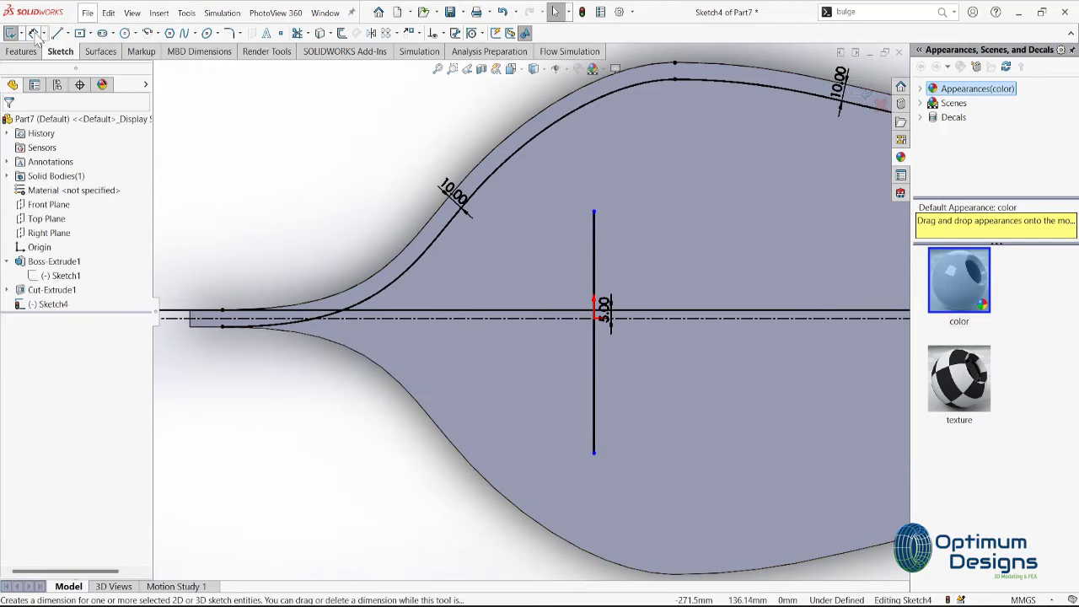
click(342, 32)
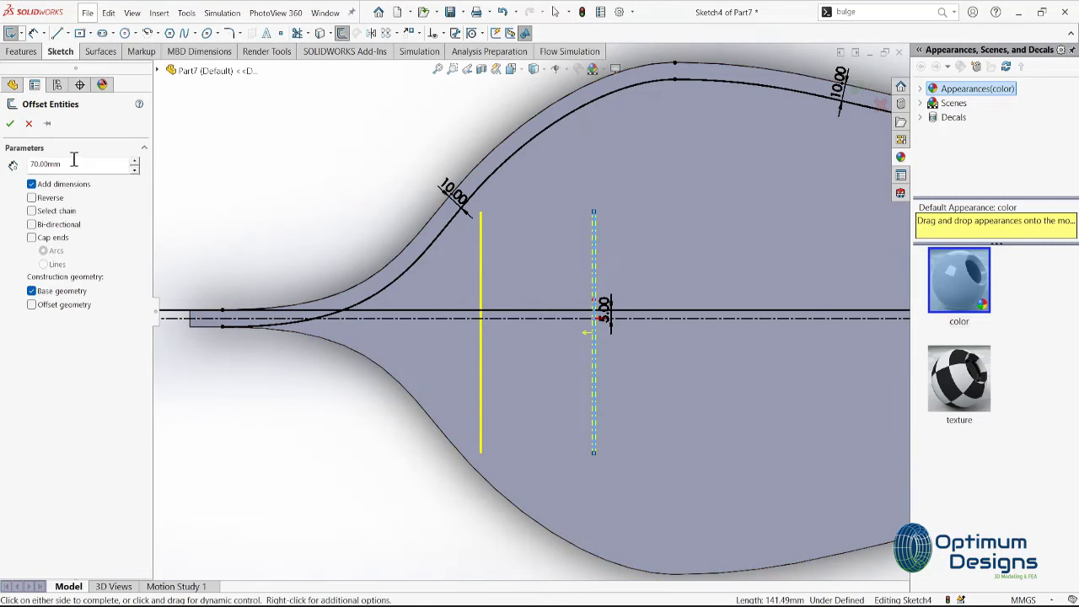
click(11, 123)
click(307, 32)
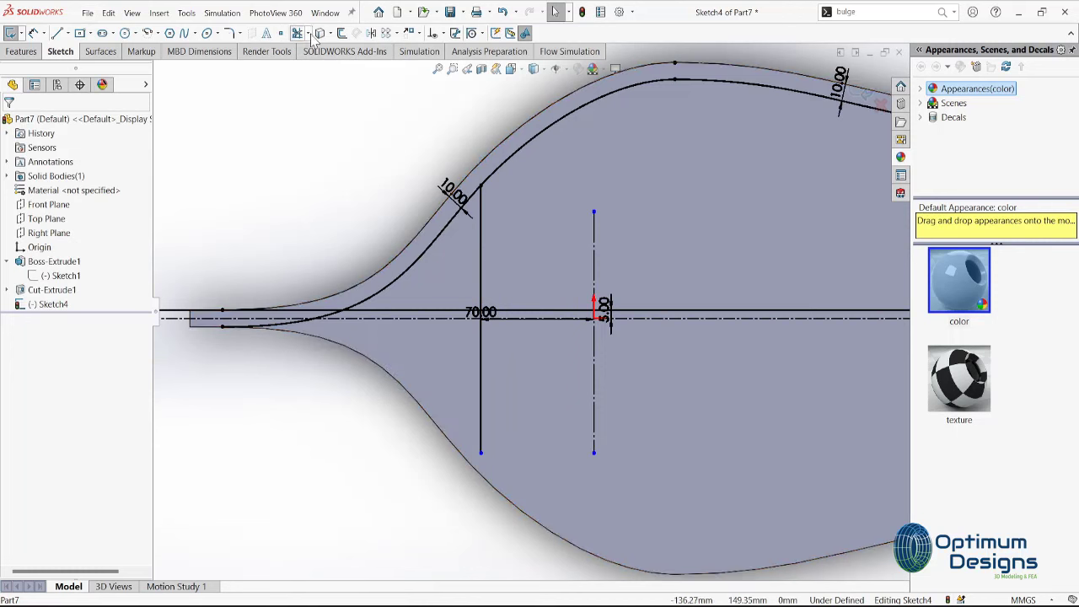
click(297, 33)
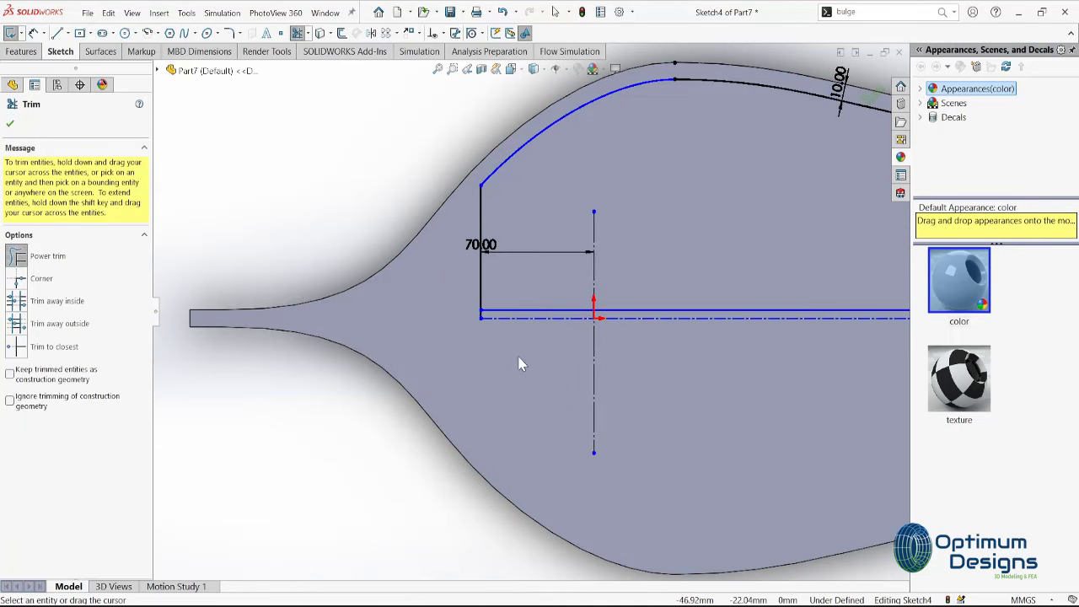
scroll(664, 255, down, 2)
scroll(674, 287, up, 5)
scroll(691, 314, down, 2)
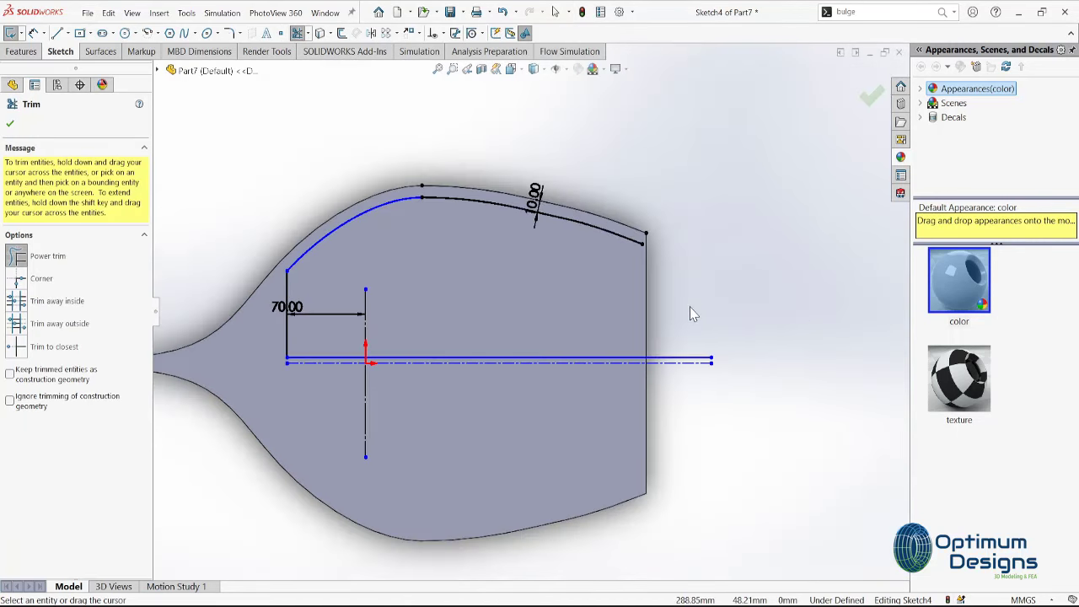
key(Escape)
Set the inset curve offset to 20 mm, offset the outer outline 20 mm, and trim
double_click(536, 200)
text(20)
key(Return)
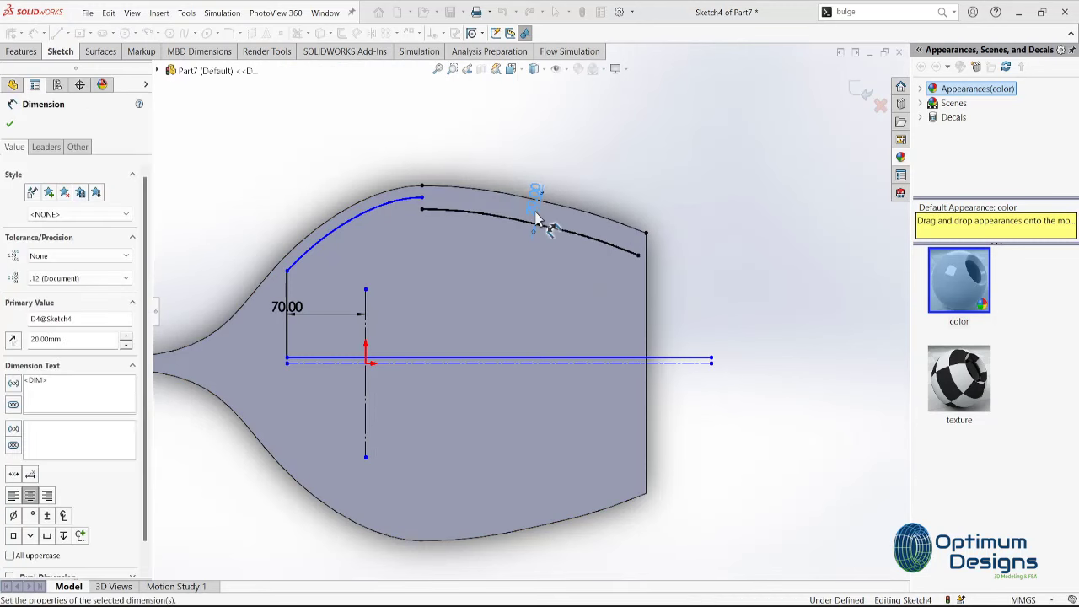
scroll(336, 224, down, 1)
key(Escape)
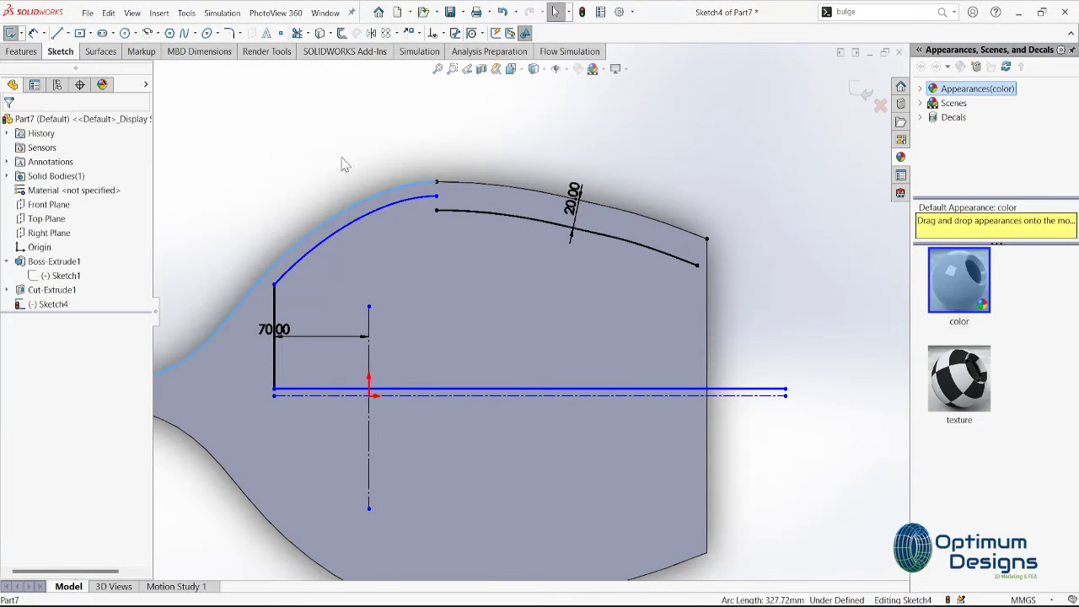
click(338, 215)
key(o)
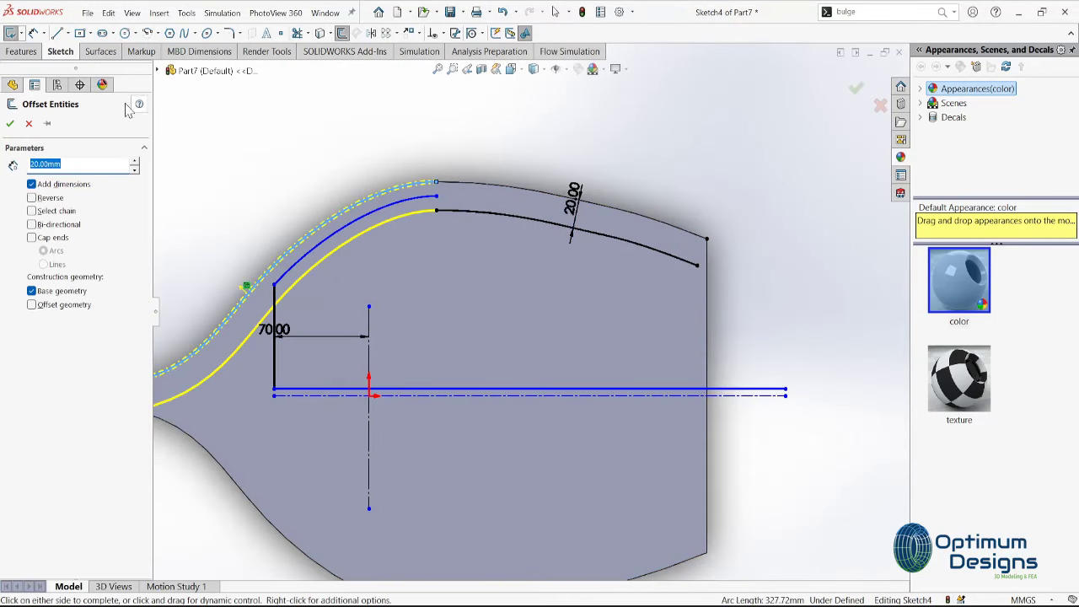
key(Return)
click(296, 33)
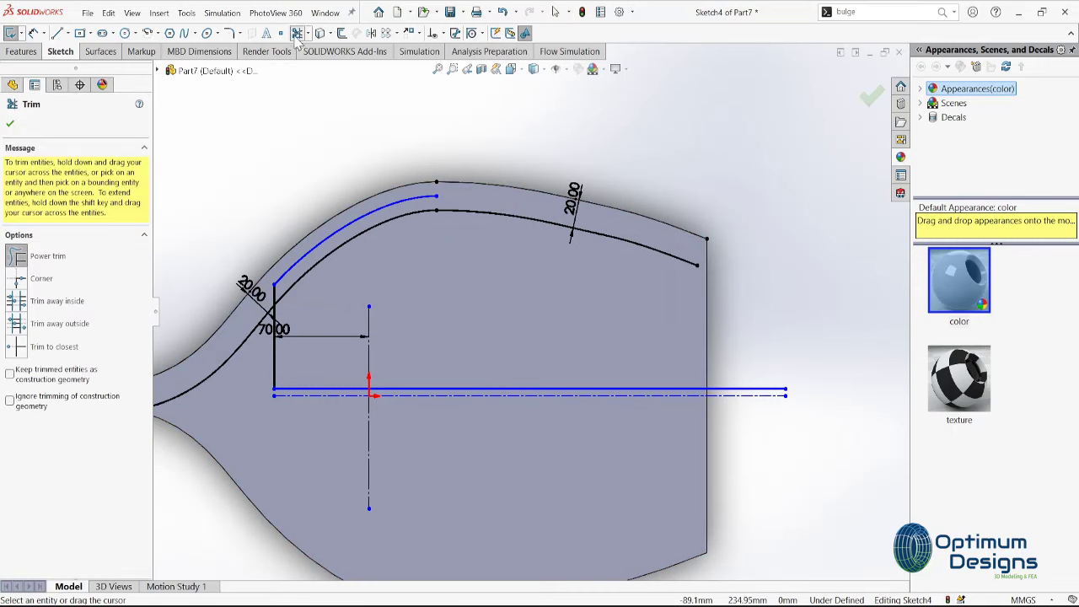
scroll(268, 240, down, 5)
scroll(813, 402, up, 5)
scroll(818, 402, down, 2)
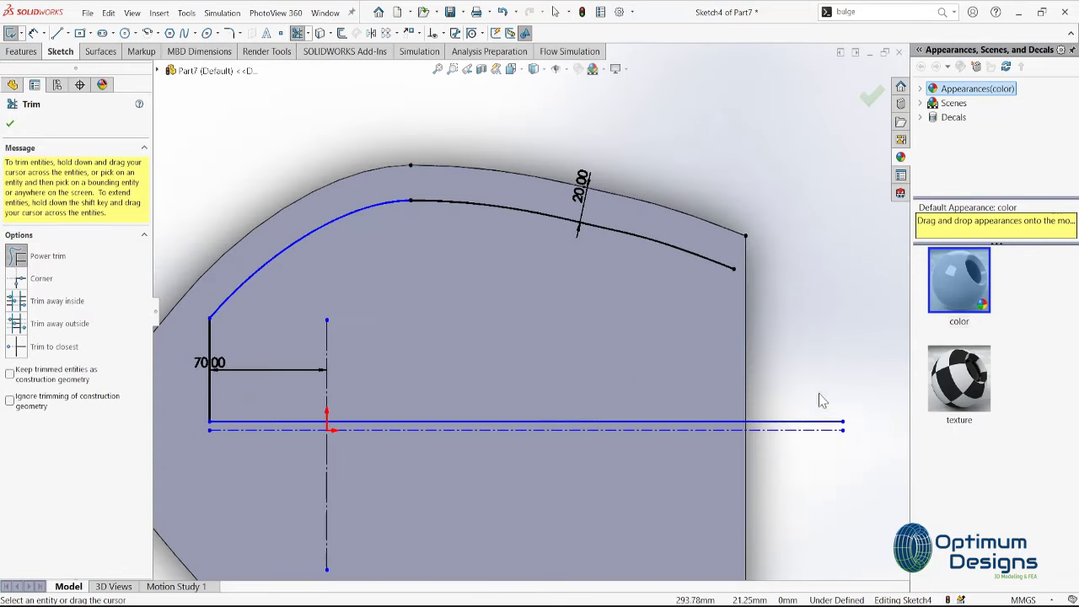
key(Escape)
Offset the horizontal centerline 10 mm to both sides and trim the extra segments
click(442, 430)
click(342, 33)
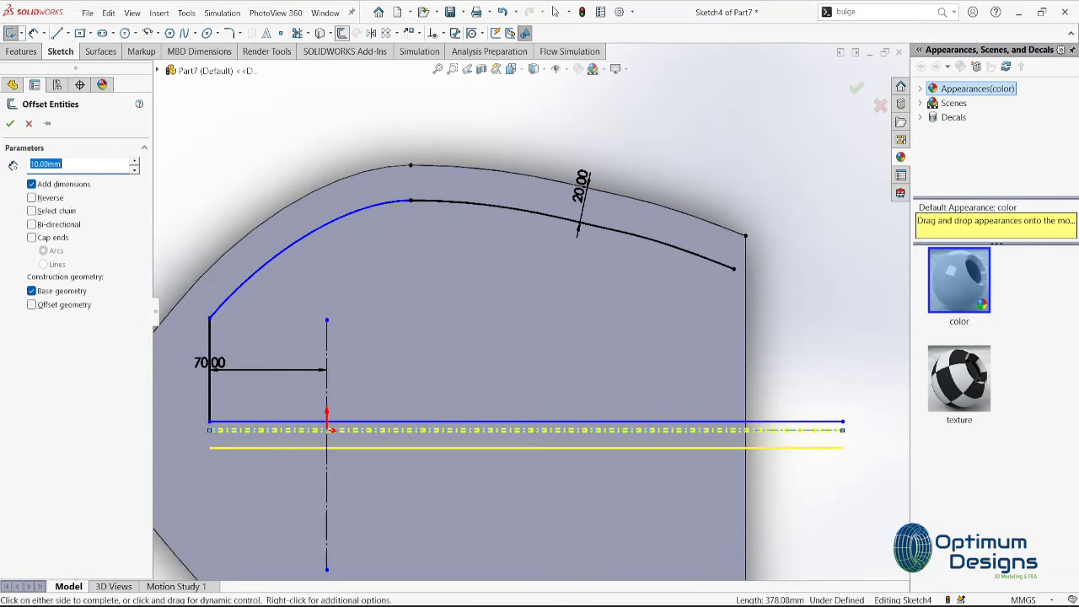
click(10, 124)
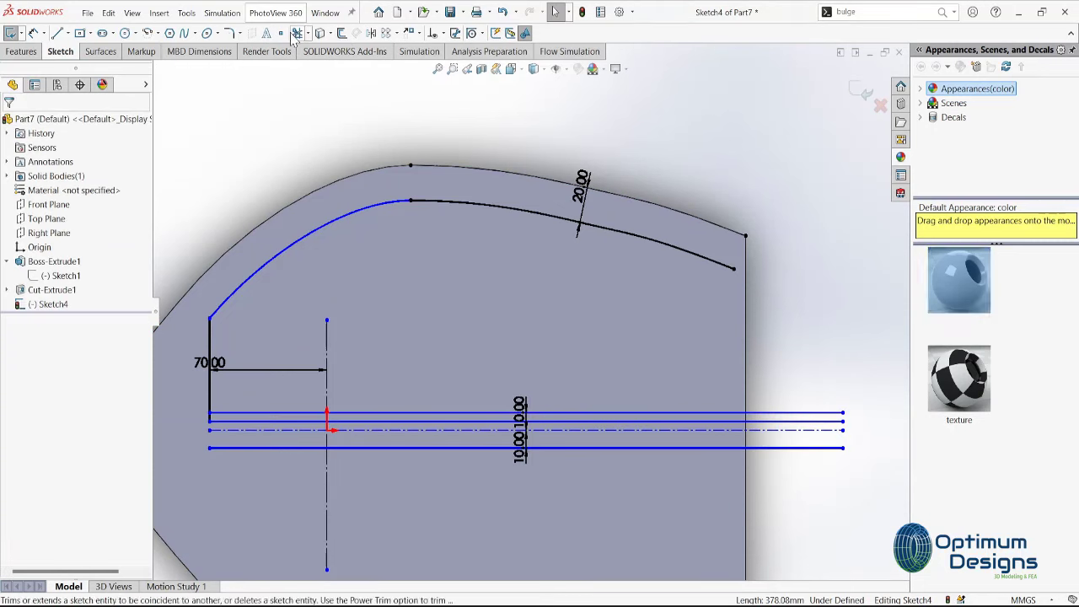
key(t)
scroll(213, 485, down, 3)
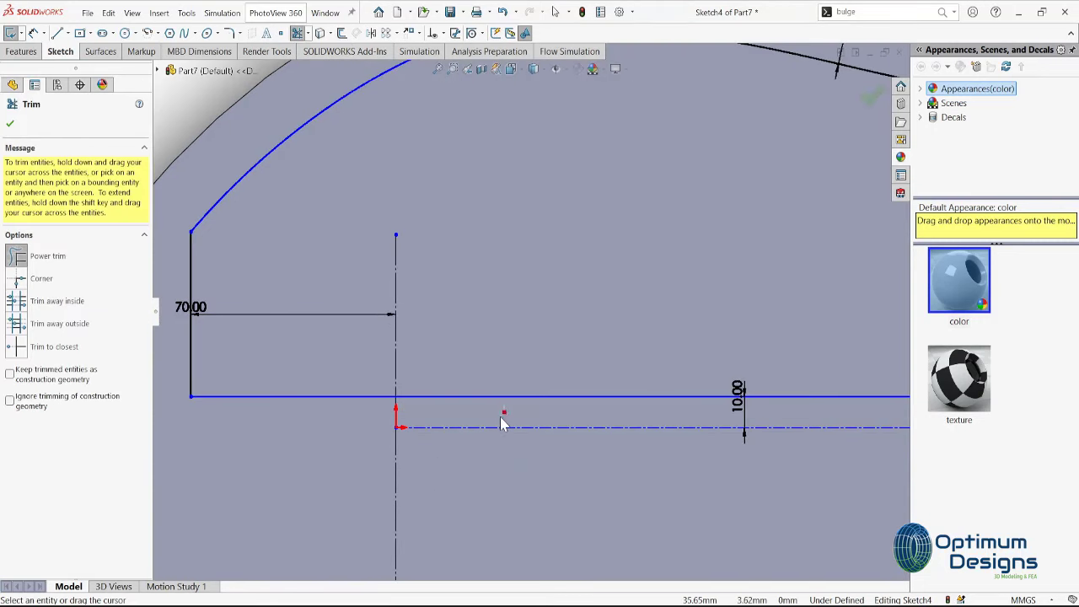
scroll(502, 422, up, 3)
key(Escape)
Draw the closing vertical line from the upper curve down to the offset line
key(l)
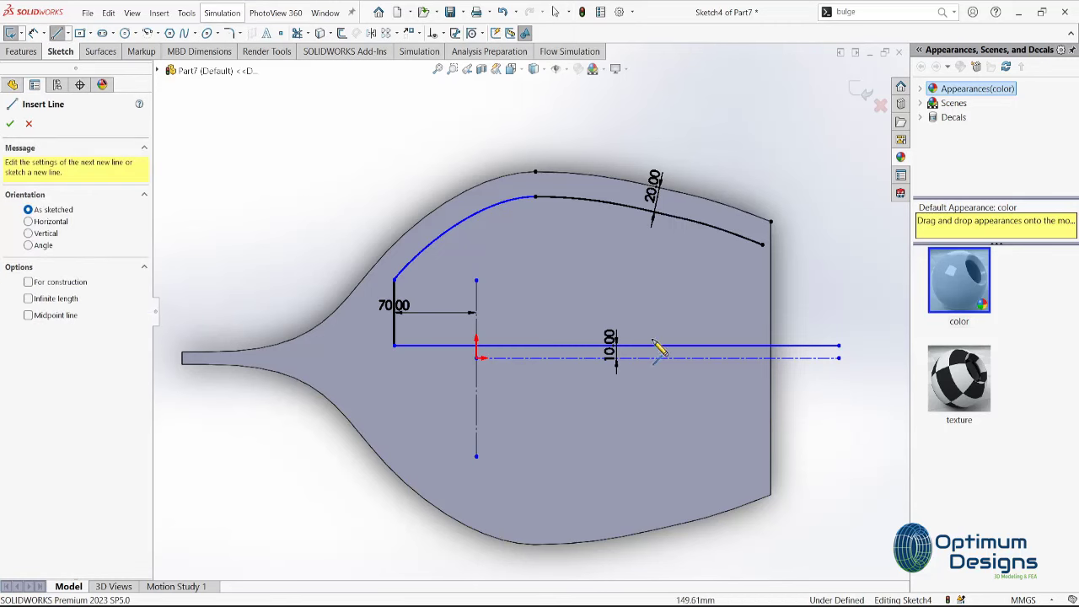
click(774, 245)
click(774, 345)
scroll(843, 349, down, 3)
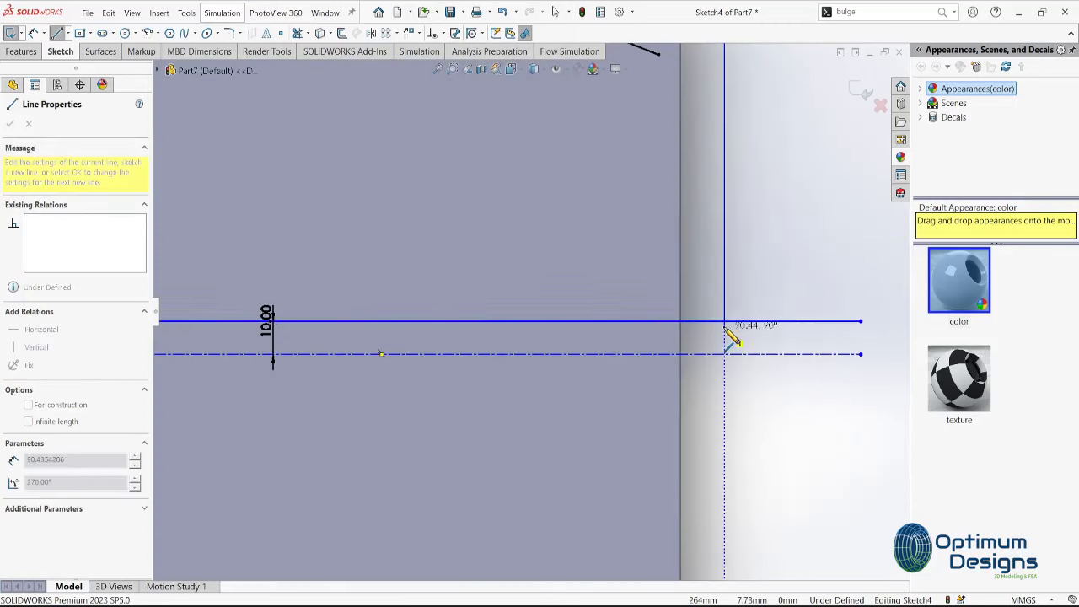
key(Escape)
Trim the profile and delete the inset curve's 20 mm offset dimension
click(297, 33)
scroll(721, 163, up, 3)
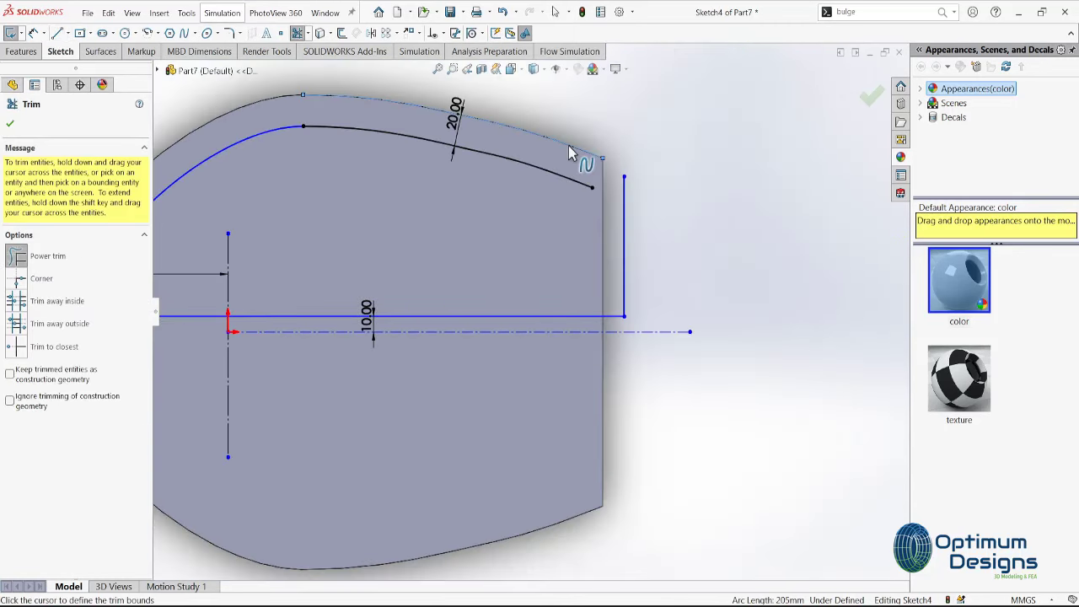
click(593, 186)
key(Escape)
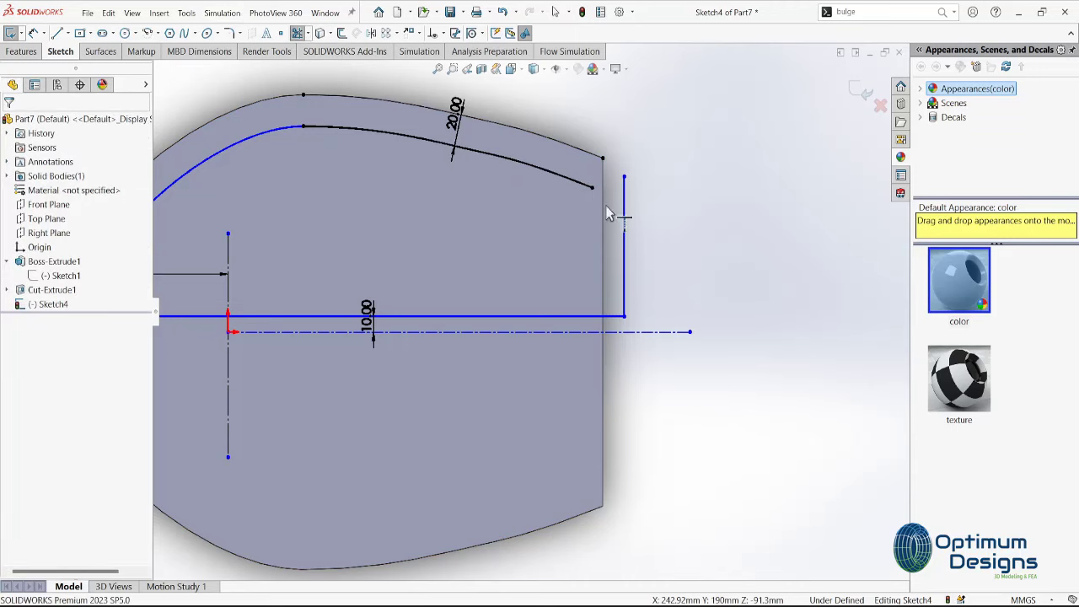
click(593, 186)
click(562, 175)
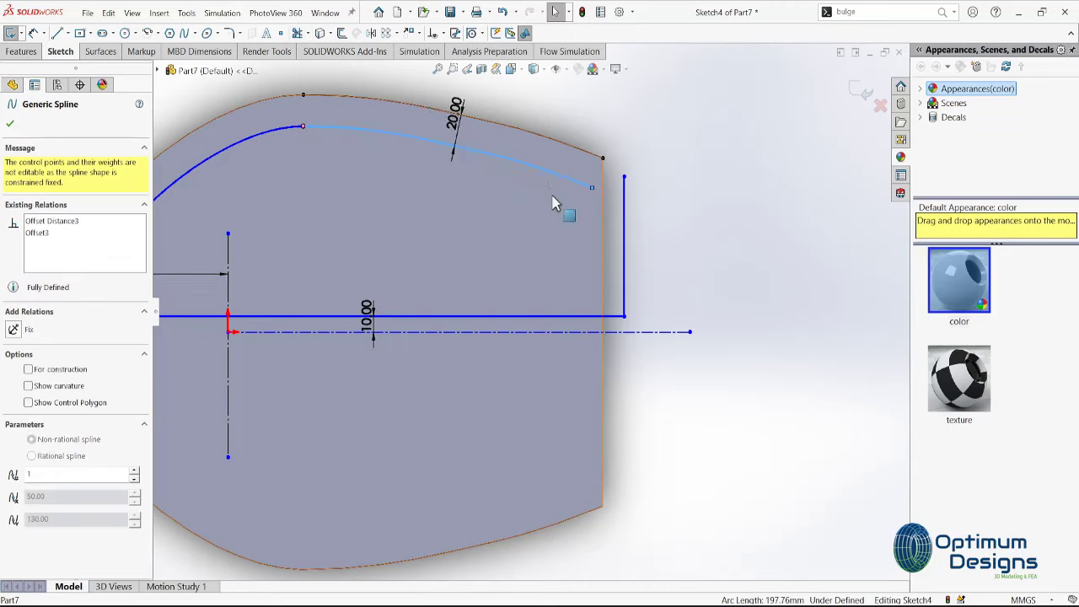
click(456, 116)
key(Delete)
click(592, 187)
scroll(568, 241, up, 3)
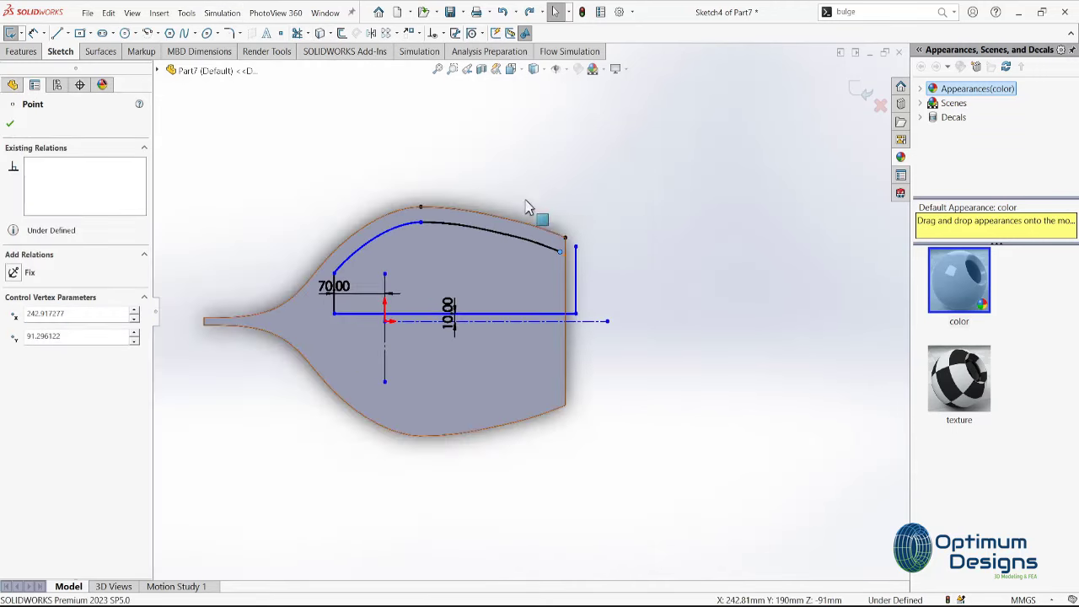
middle_drag(568, 241, 320, 218)
key(space)
Add a connecting spline to the vertical line with equal curvature to the lower curve
click(433, 320)
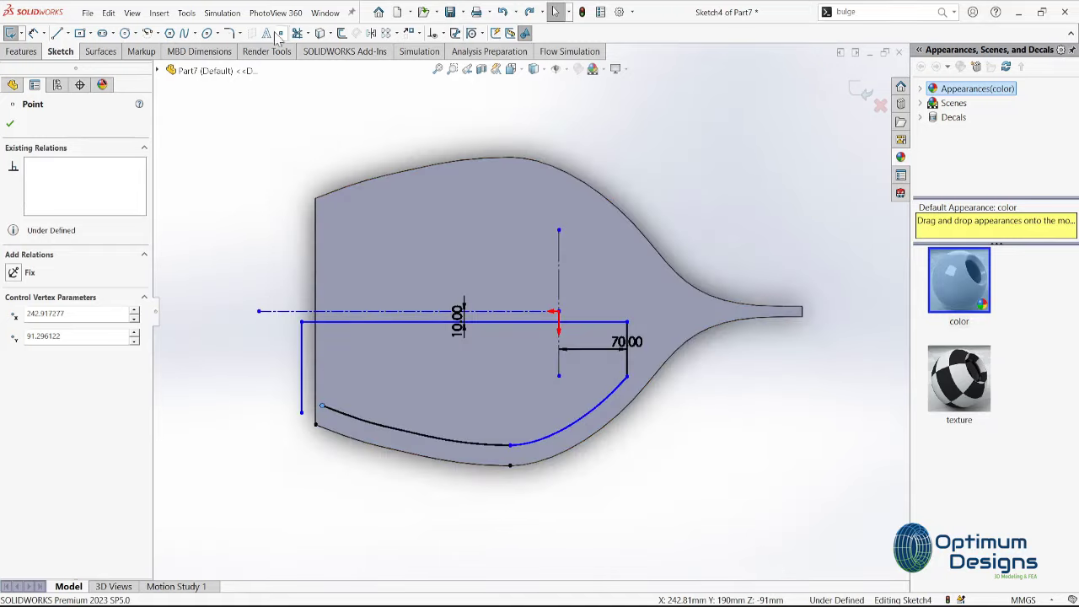
click(185, 32)
scroll(285, 377, down, 3)
click(276, 369)
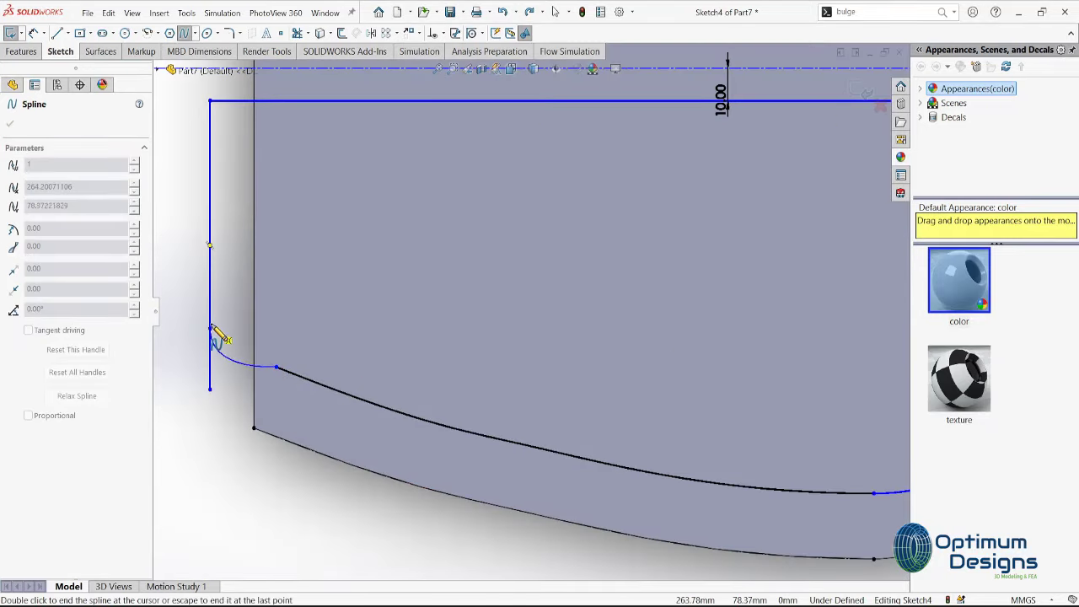
double_click(210, 329)
click(240, 346)
ctrl+click(312, 386)
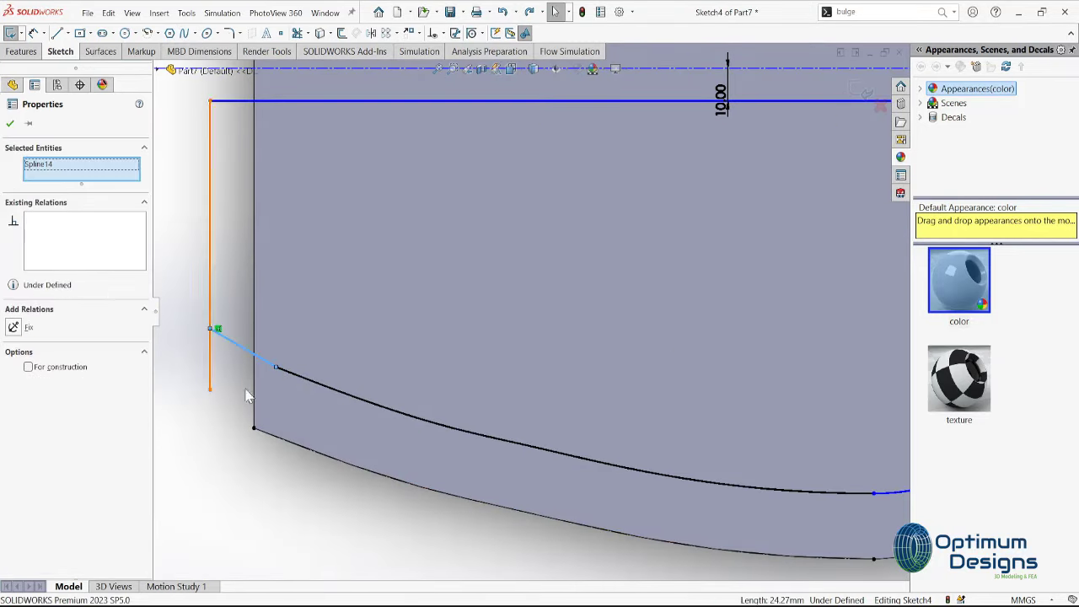
click(14, 369)
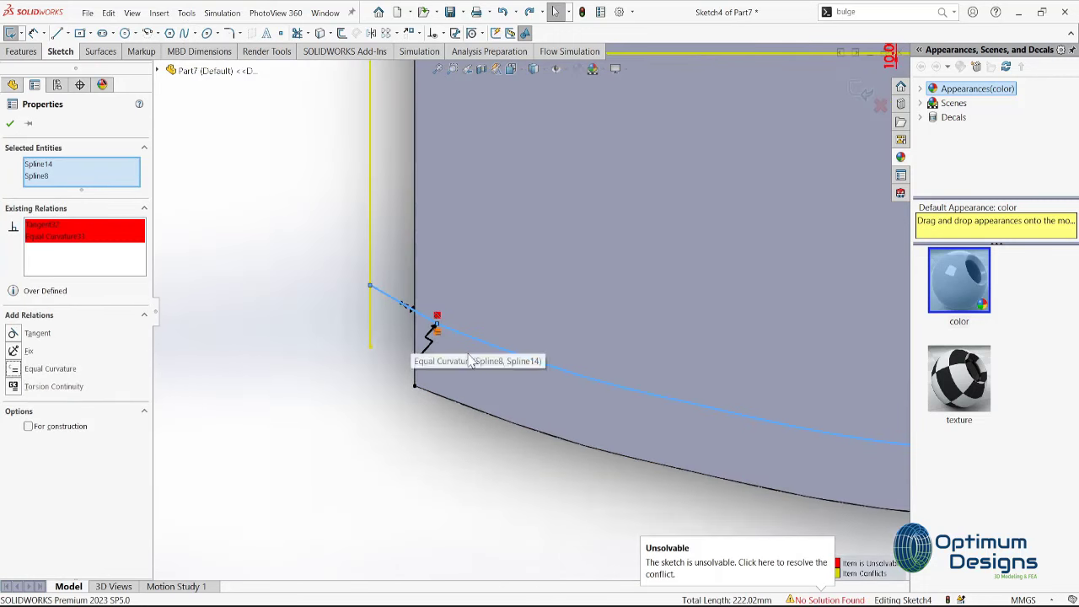
Delete the conflicting sketch relation and return to an isometric view
click(60, 251)
key(Delete)
scroll(421, 322, down, 3)
scroll(421, 322, down, 3)
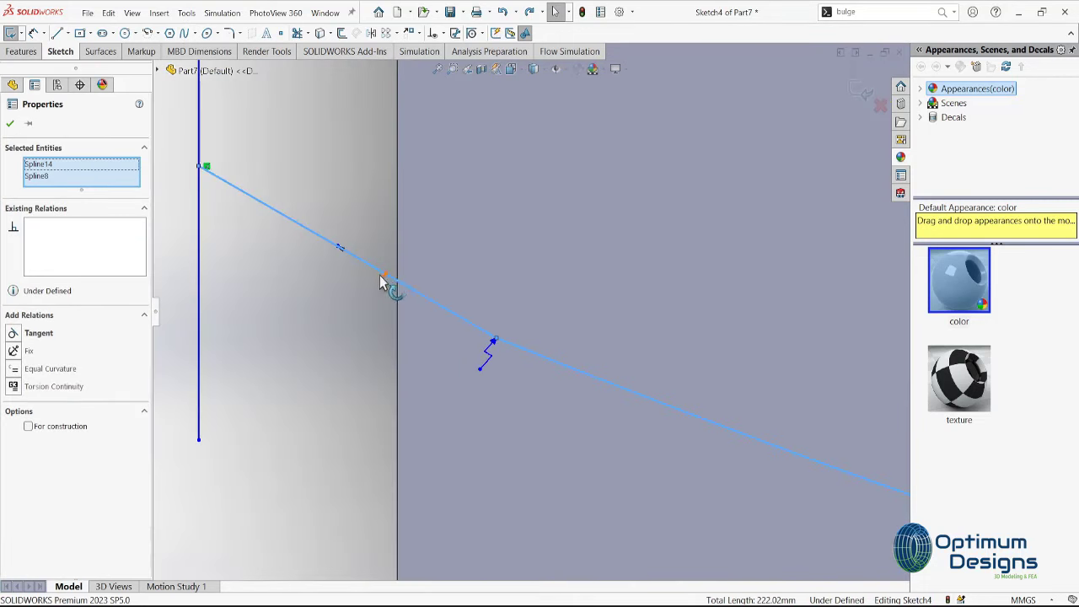
click(371, 295)
click(320, 309)
key(ctrl+7)
Cut the closed sketch profile 170 mm deep as a pocket (Cut-Extrude2)
key(t)
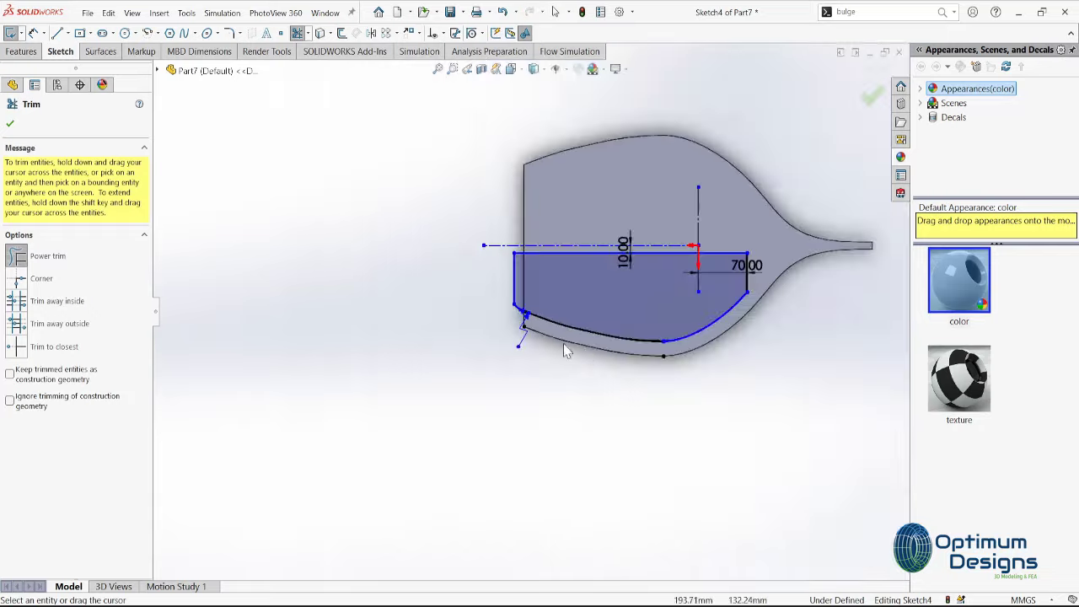
click(22, 51)
click(85, 33)
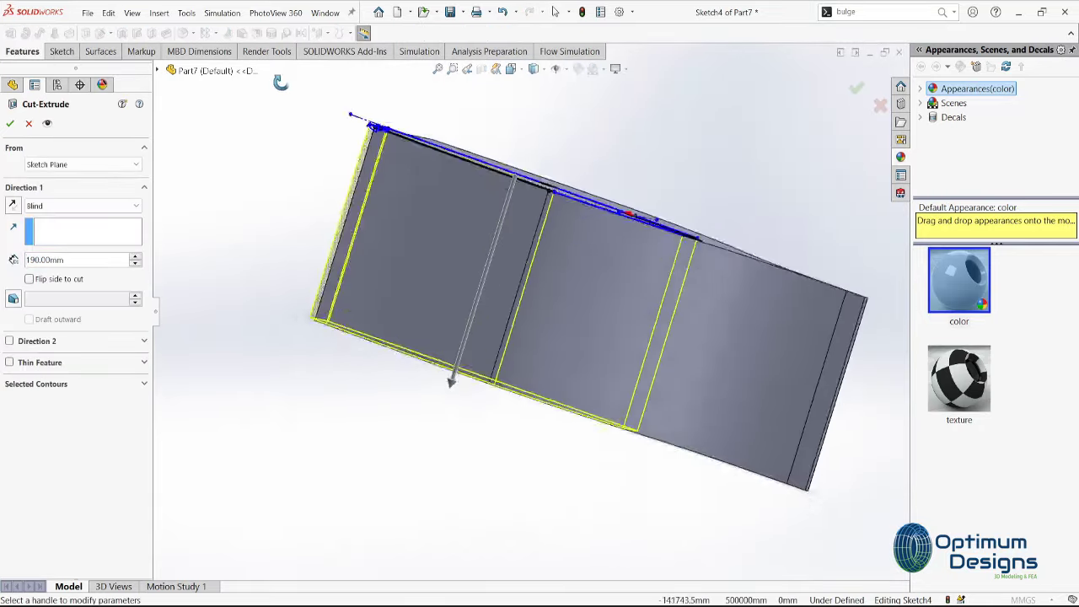
right_click(34, 262)
text(170)
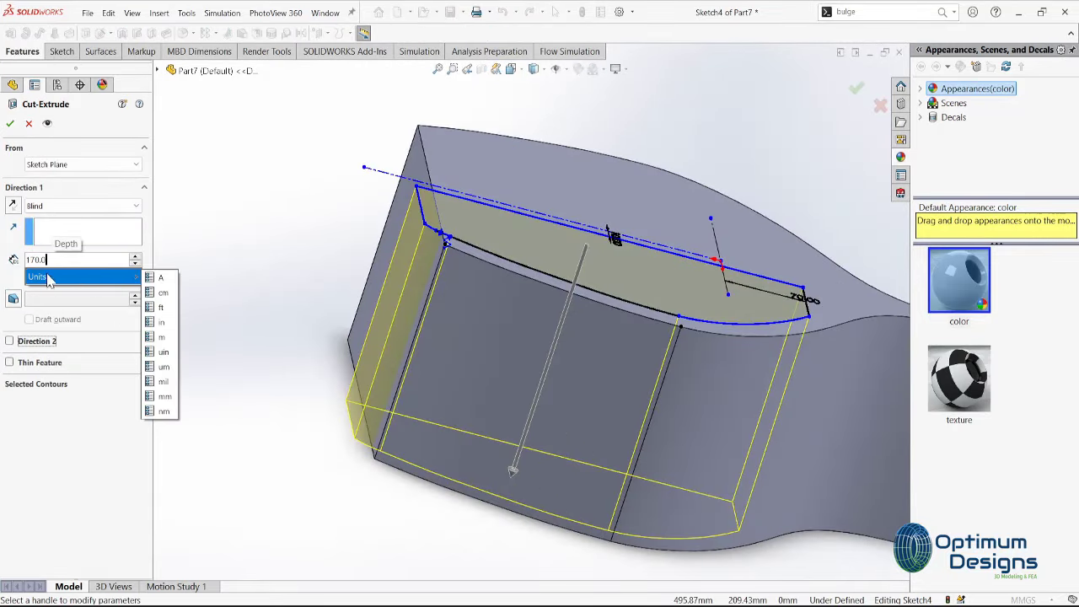
key(Return)
right_click(38, 263)
key(Return)
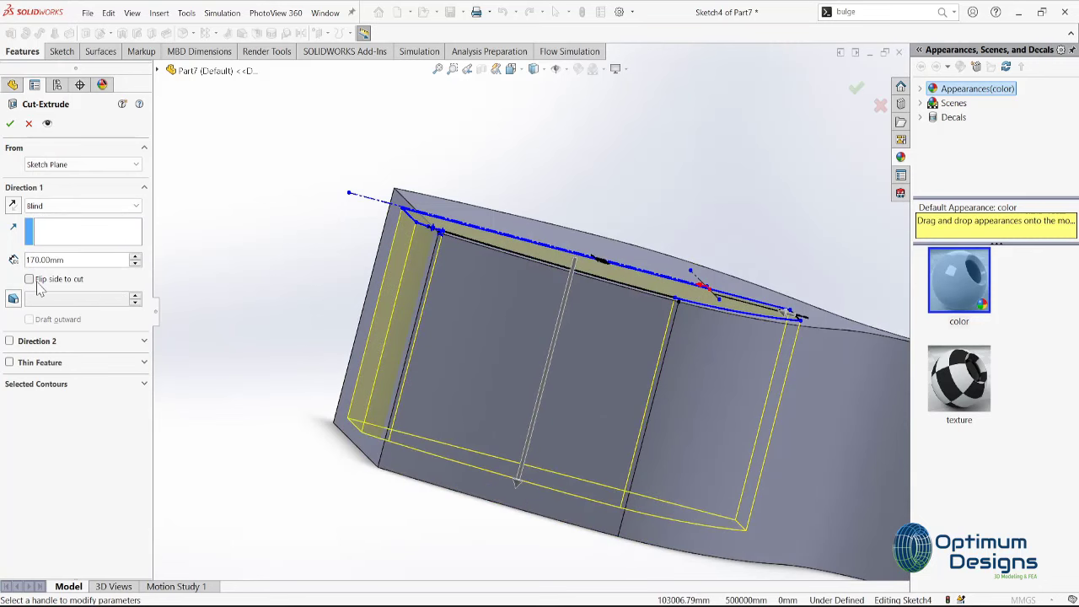
click(10, 123)
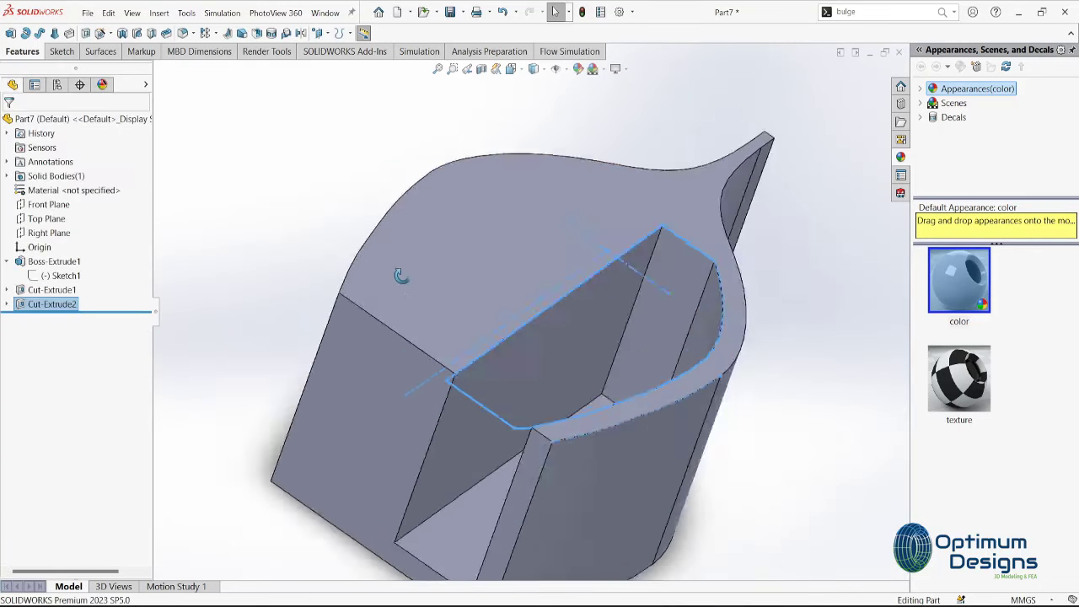
Mirror Cut-Extrude2 across the Front Plane
click(207, 33)
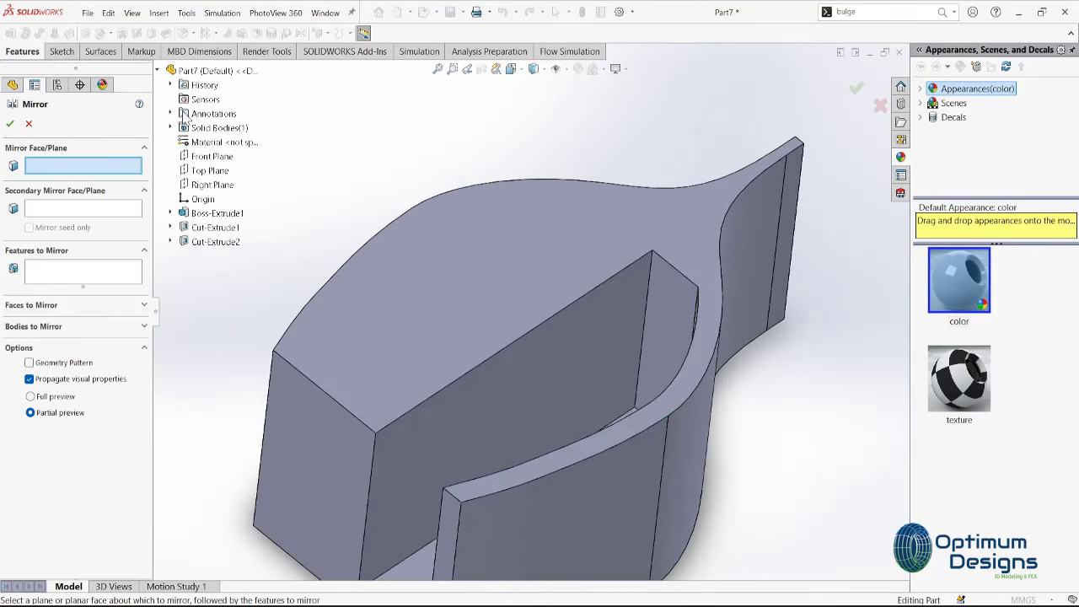
click(212, 157)
click(210, 241)
right_click(203, 245)
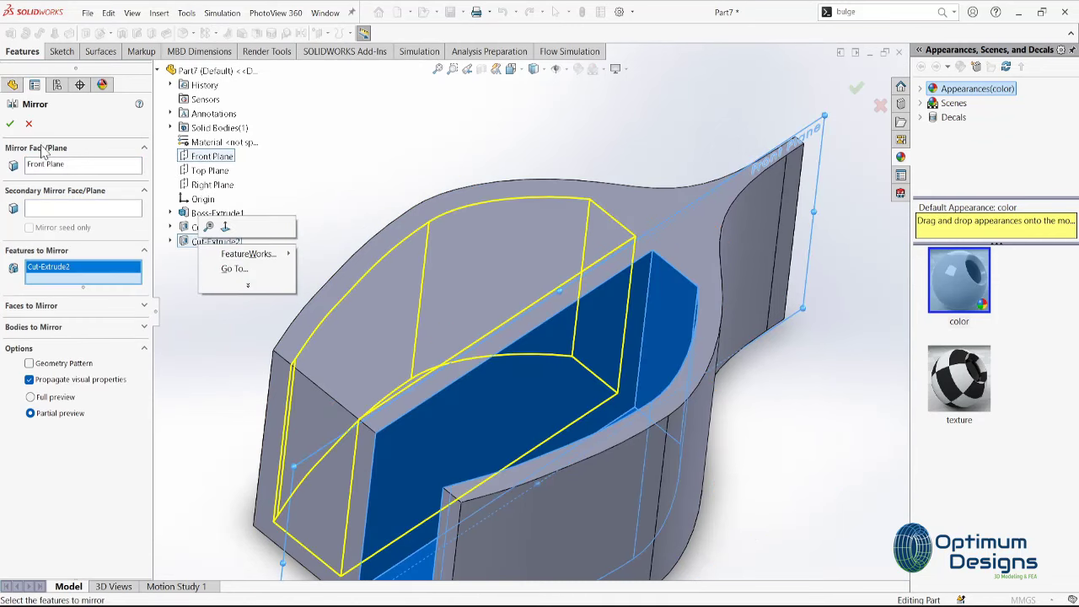
click(221, 224)
Chamfer two central divider edges at 130 mm
click(182, 33)
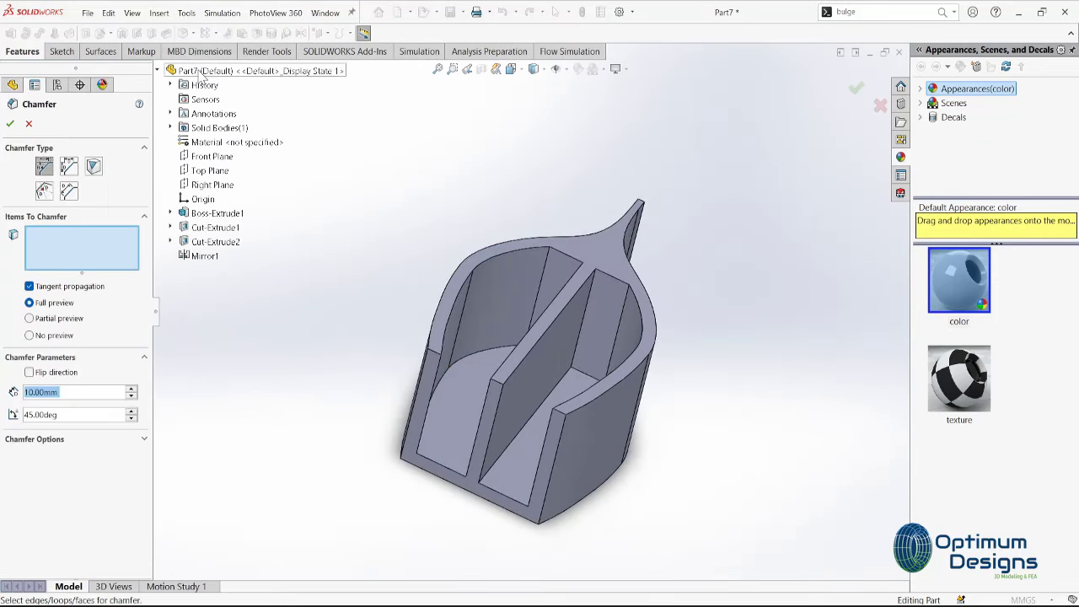
text(130)
middle_drag(396, 312, 588, 394)
click(525, 300)
middle_drag(525, 299, 548, 298)
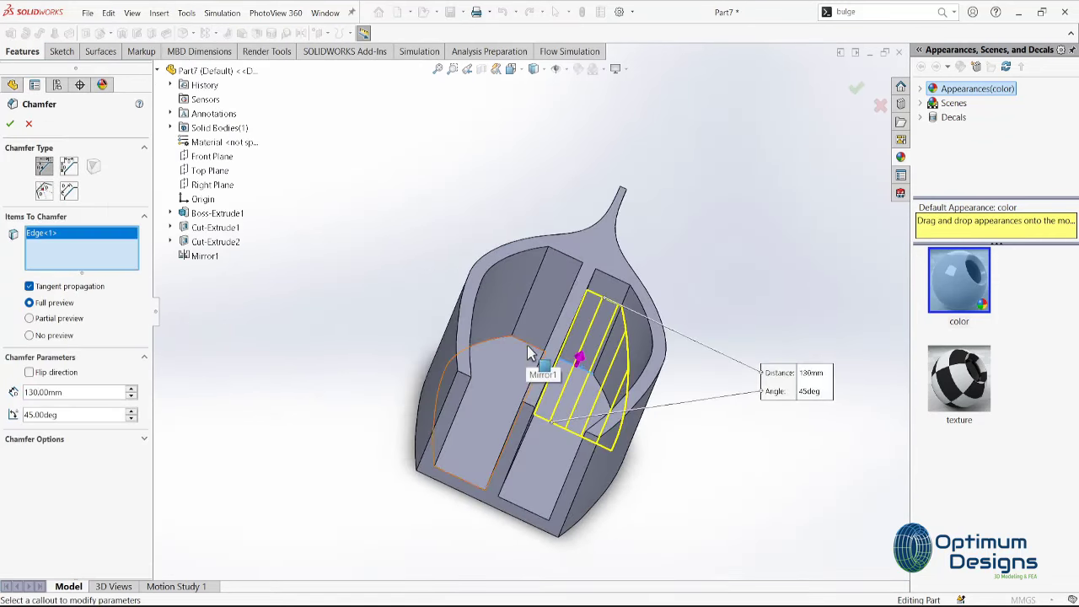
click(526, 351)
middle_drag(526, 351, 556, 357)
click(10, 123)
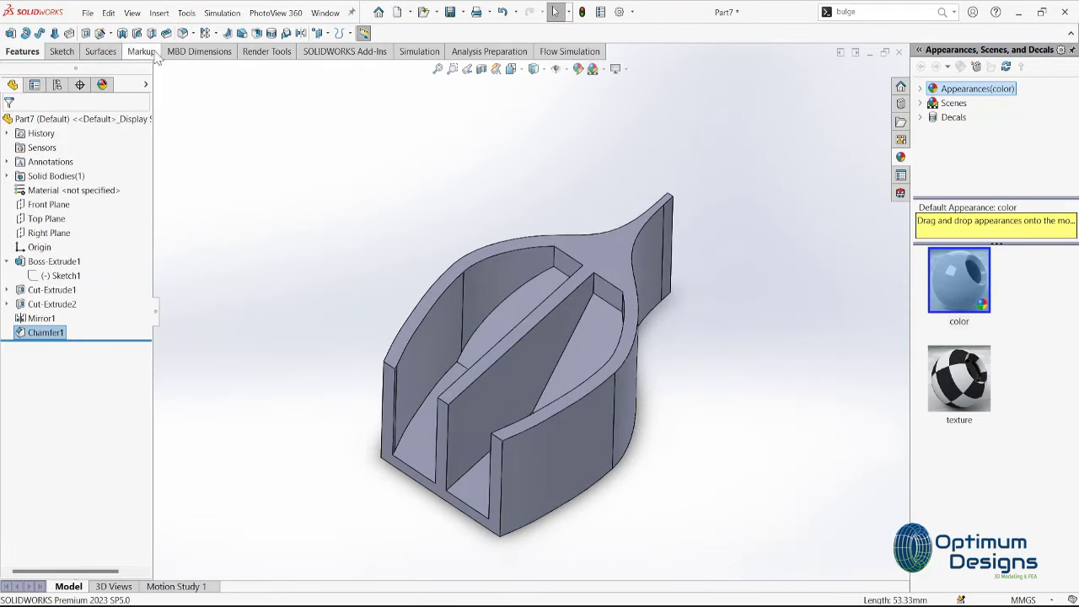
Round three wall edges with Fillet1
click(179, 35)
click(390, 367)
click(455, 375)
click(504, 438)
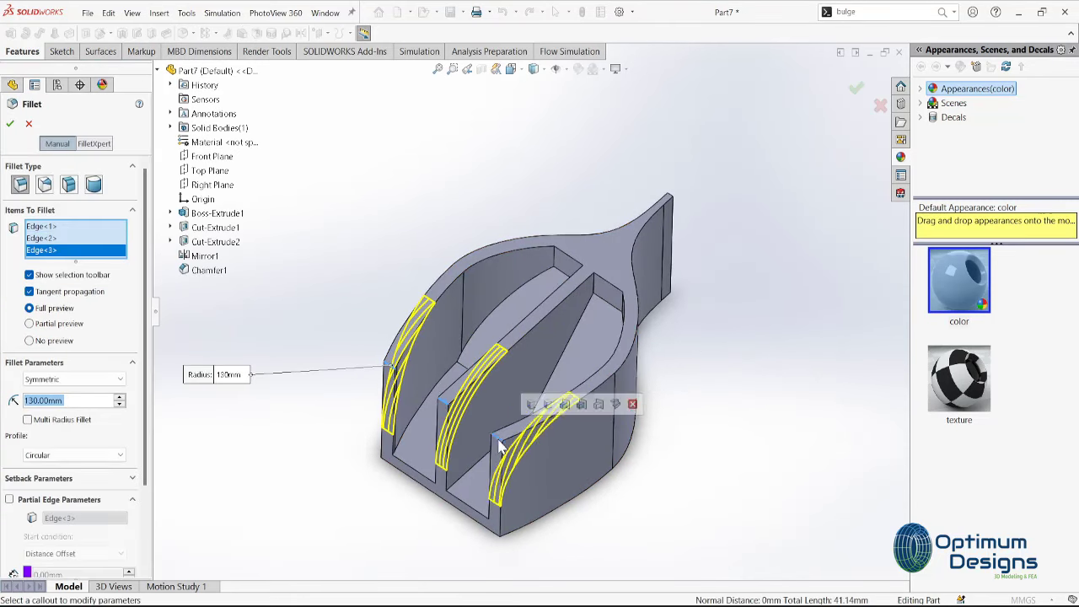
middle_drag(504, 438, 472, 422)
scroll(86, 408, up, 1)
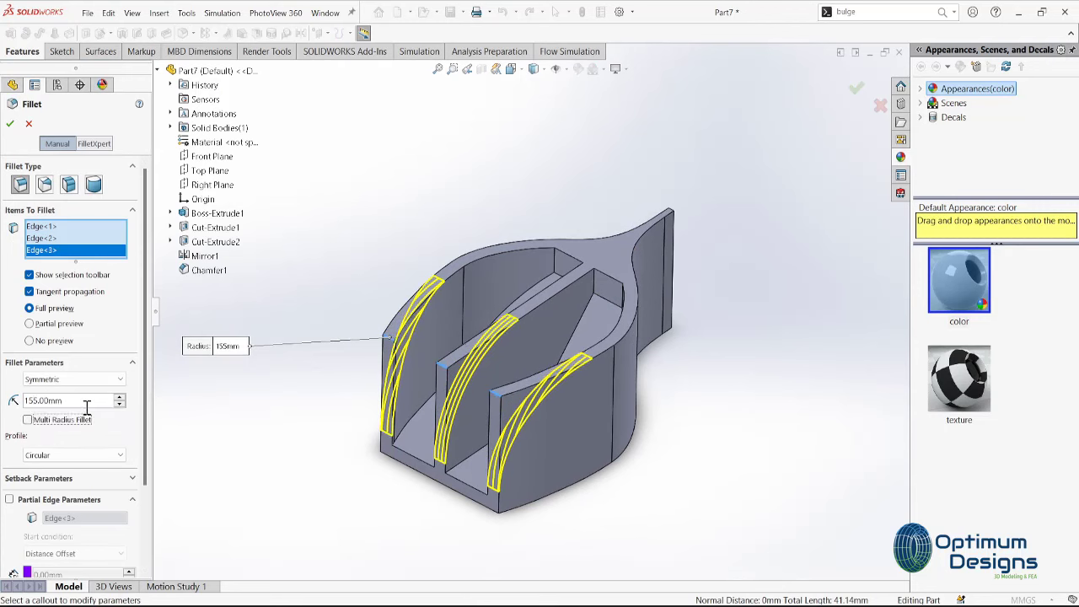
text(60)
key(Return)
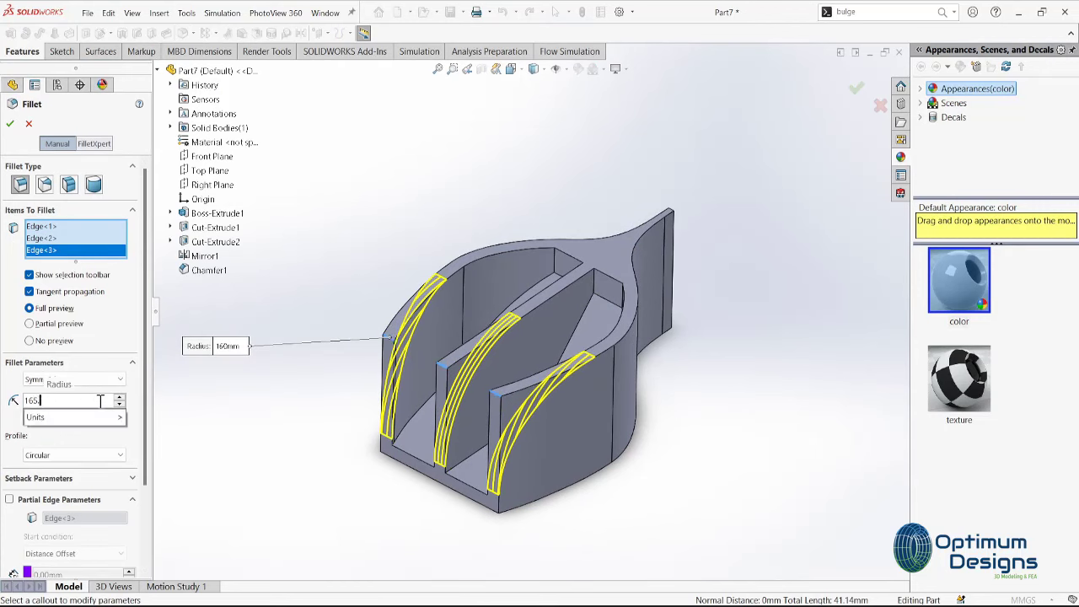
key(Return)
key(Return)
Add a 45 mm fillet on two edges near the tail
click(182, 34)
text(50.00mm)
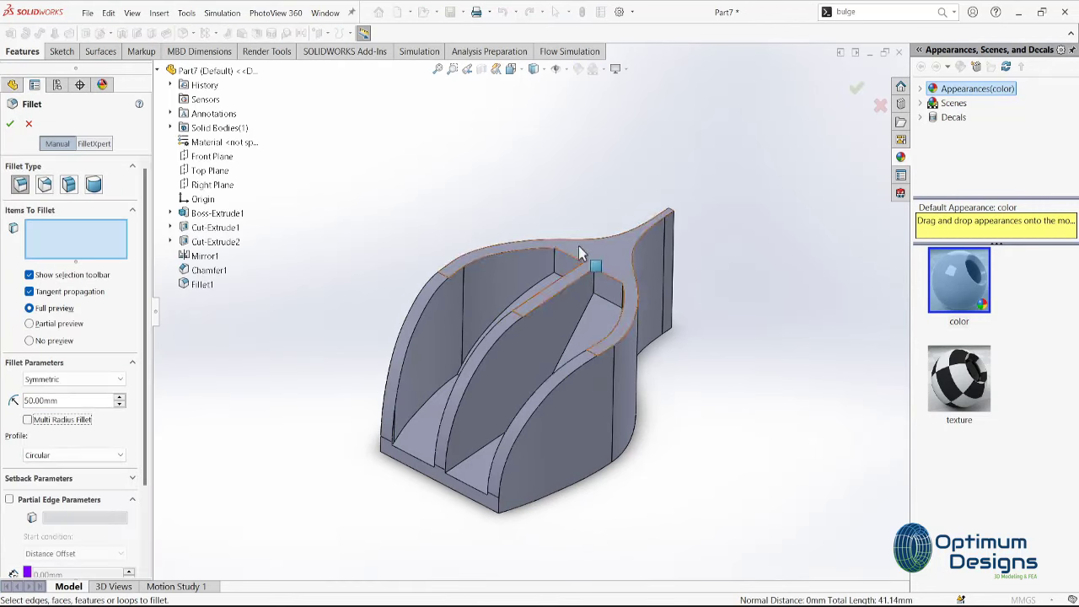
click(580, 254)
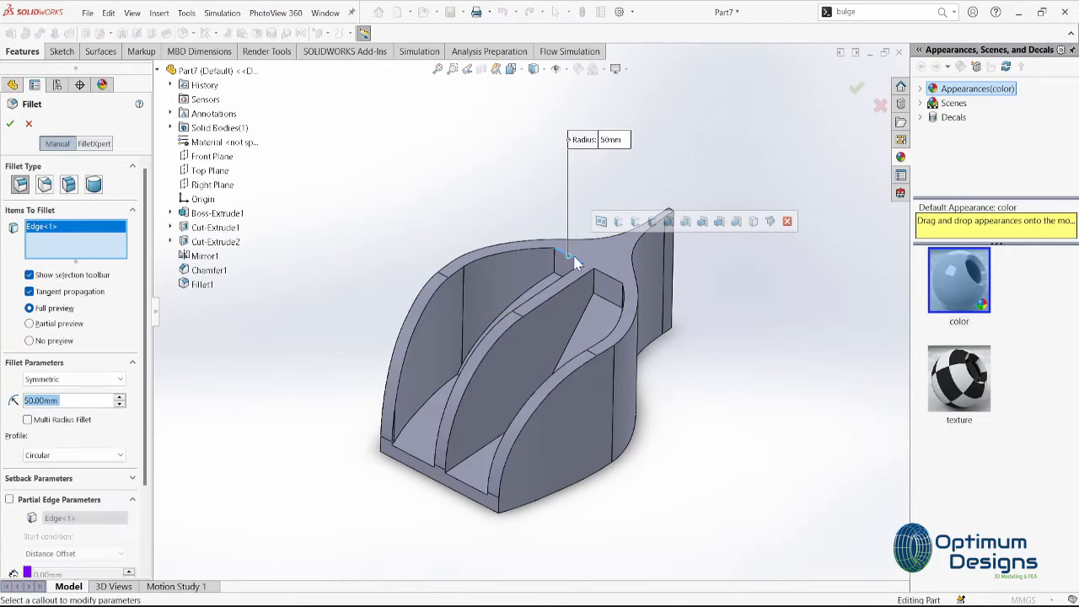
click(613, 287)
scroll(624, 282, down, 5)
double_click(108, 401)
text(45)
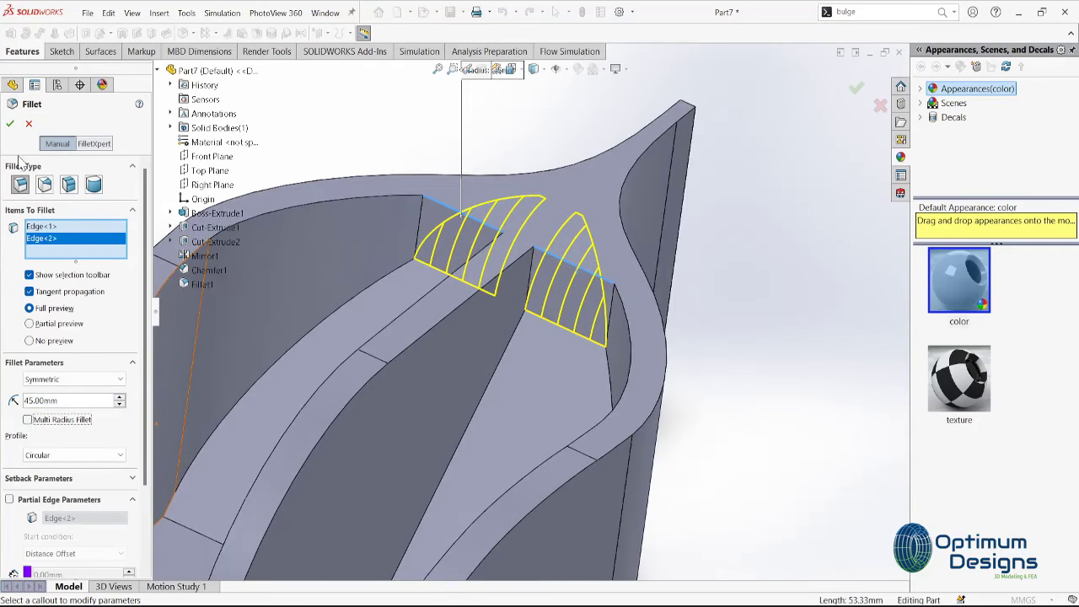
click(10, 123)
Round two edges on the other side with a 120 mm fillet
mouse_move(260, 248)
middle_down()
mouse_move(248, 260)
mouse_move(289, 284)
mouse_move(279, 247)
mouse_move(202, 195)
middle_up()
key(Return)
click(336, 434)
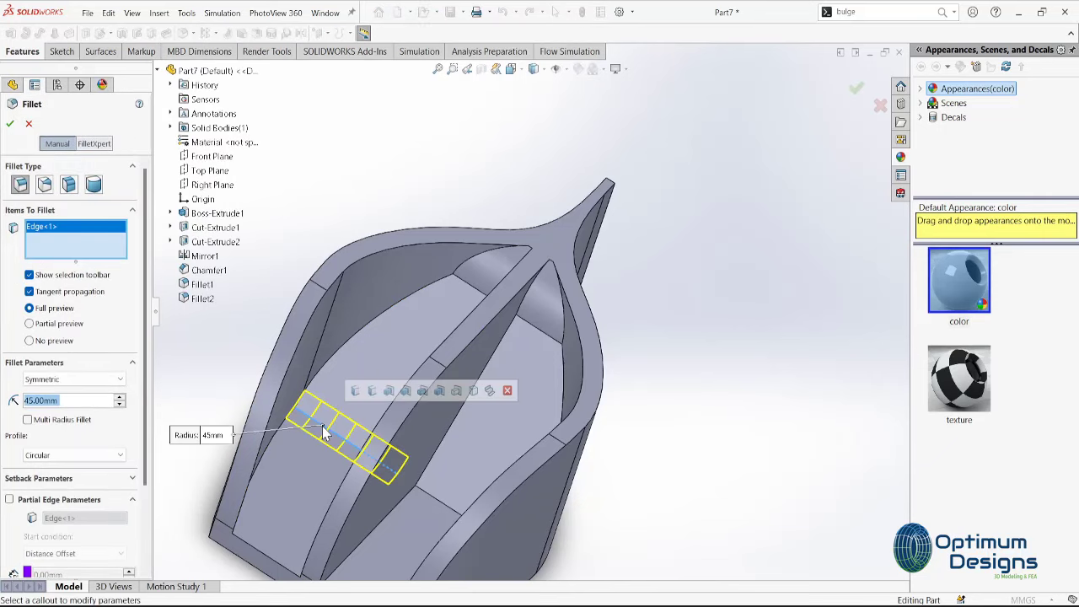
click(424, 497)
click(119, 397)
key(Return)
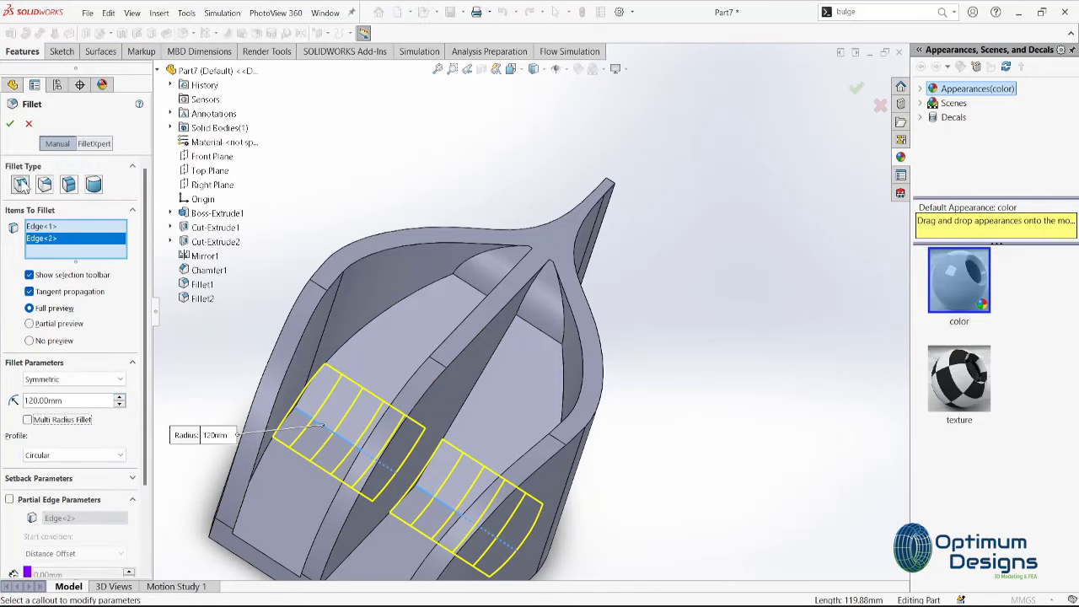
mouse_move(337, 405)
middle_down()
mouse_move(349, 416)
mouse_move(283, 458)
mouse_move(277, 430)
middle_up()
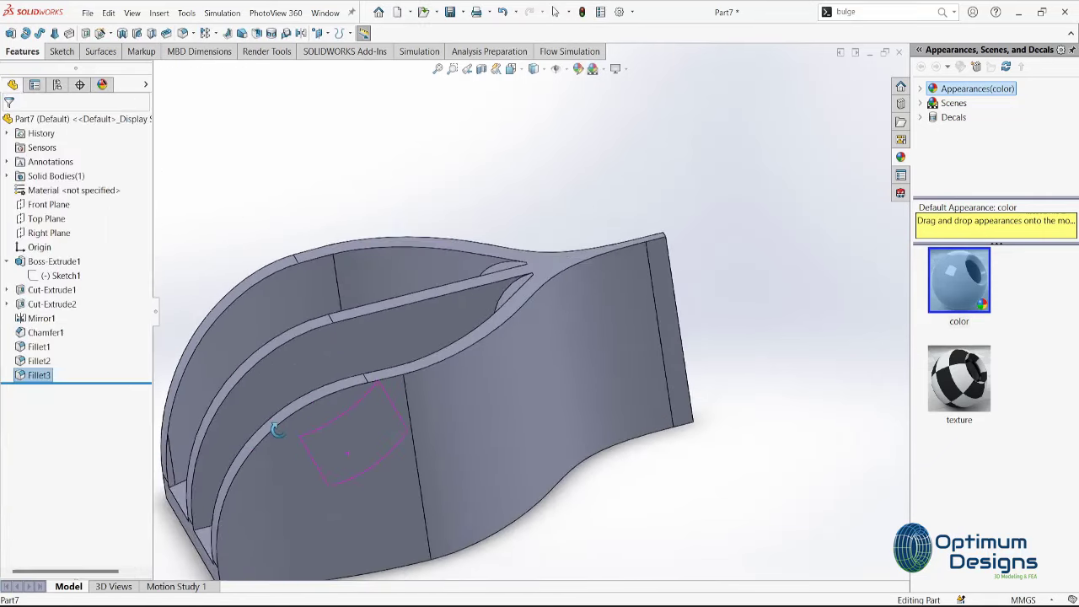
Fillet the edge where the tail joins the body
key(Return)
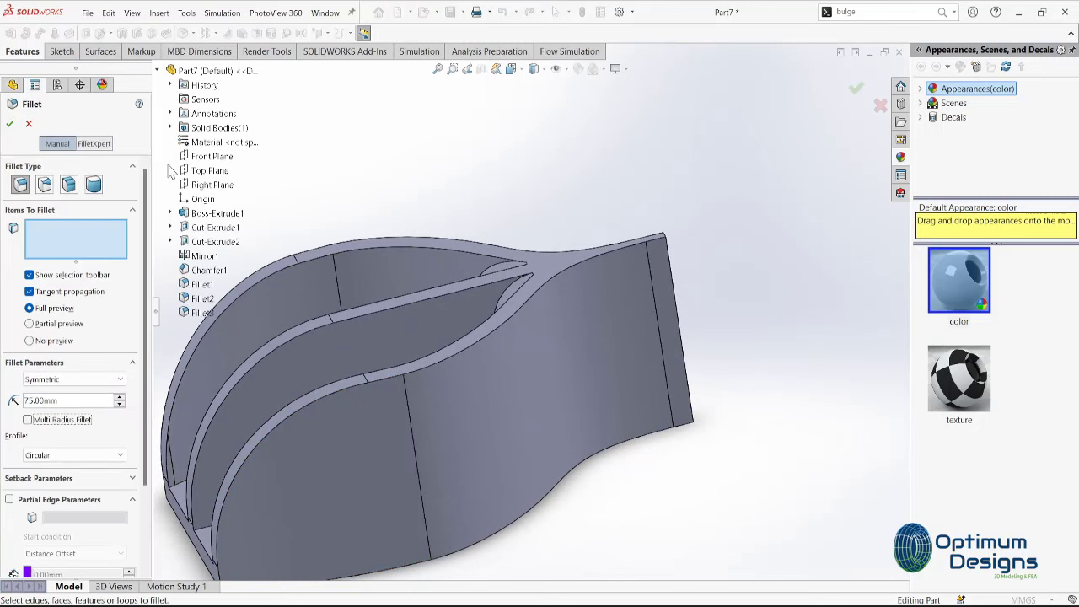
middle_drag(169, 171, 676, 268)
click(626, 306)
middle_drag(627, 307, 560, 248)
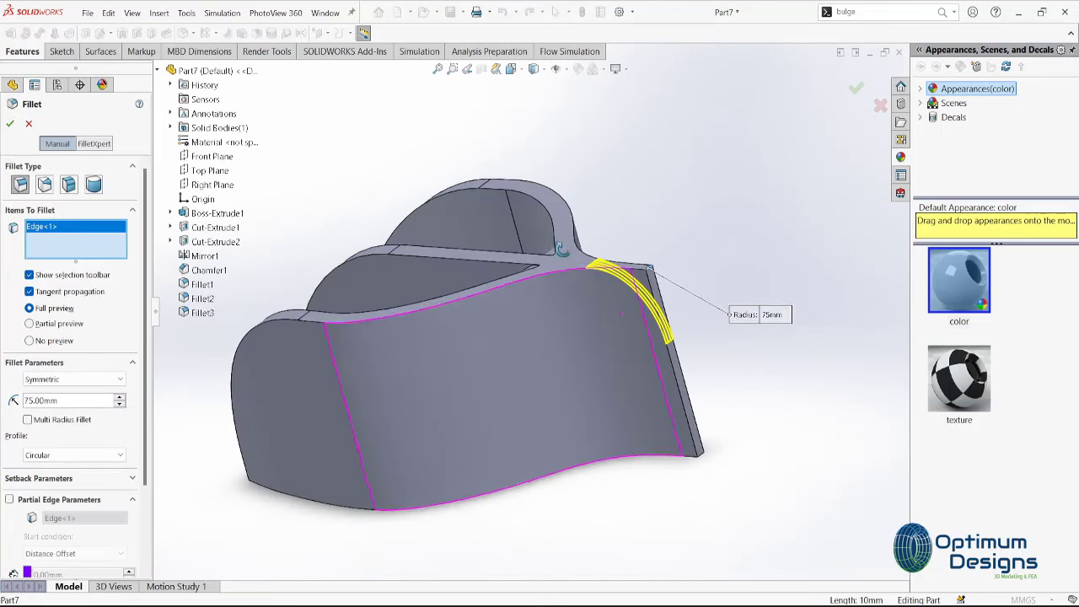
click(119, 398)
click(120, 398)
click(10, 127)
mouse_move(556, 363)
middle_down()
mouse_move(578, 357)
mouse_move(517, 390)
mouse_move(551, 385)
middle_up()
Start a new fillet on the right outer rim edge and set its radius to 5 mm
click(180, 35)
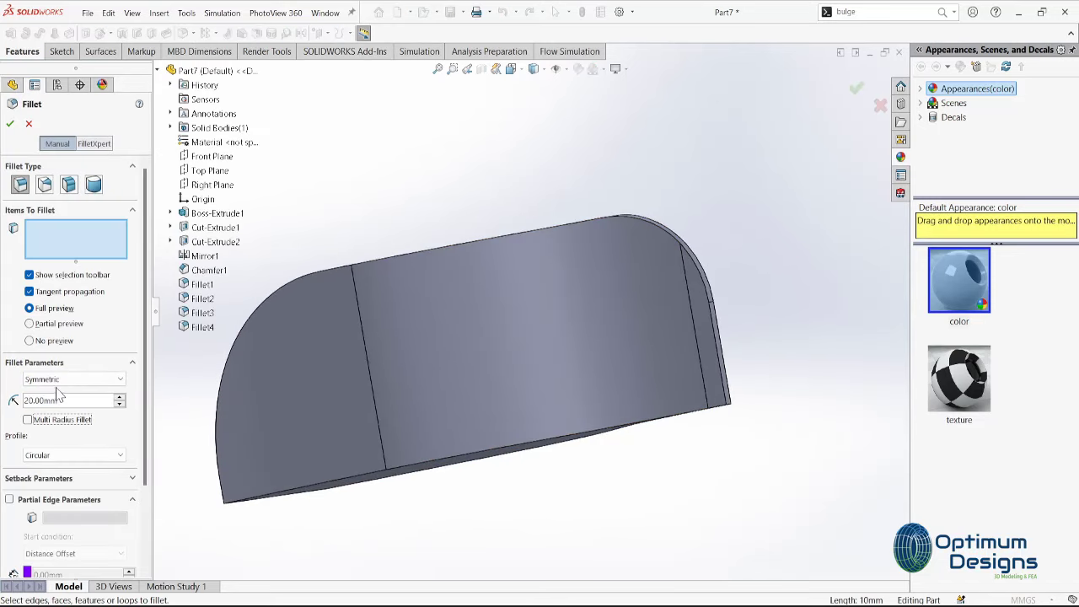
scroll(674, 340, down, 5)
click(675, 338)
text(15)
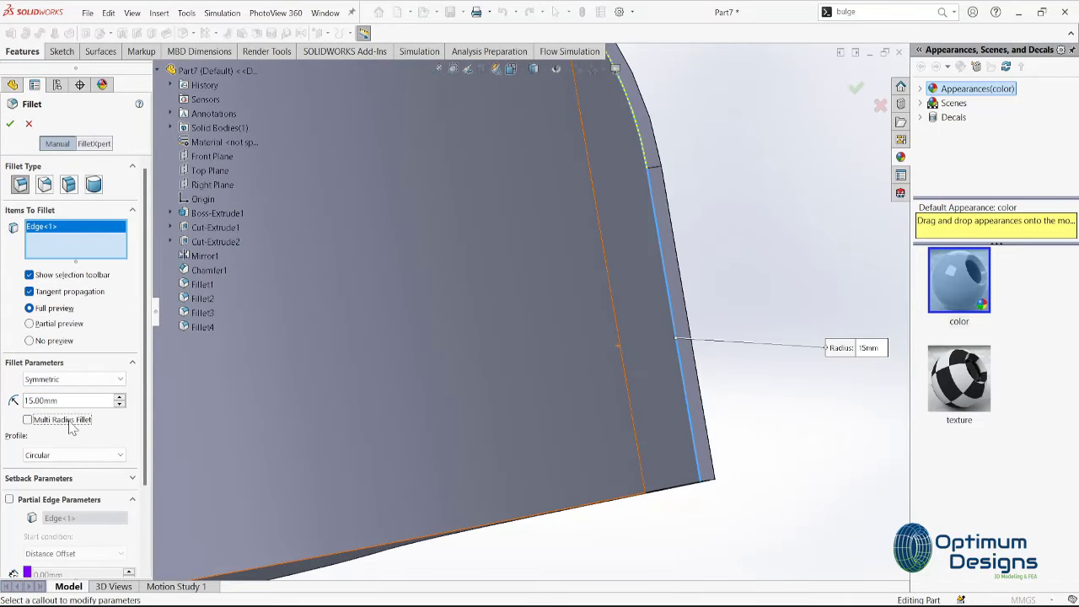
triple_click(67, 400)
text(10)
key(Return)
scroll(459, 458, up, 5)
triple_click(82, 400)
text(5)
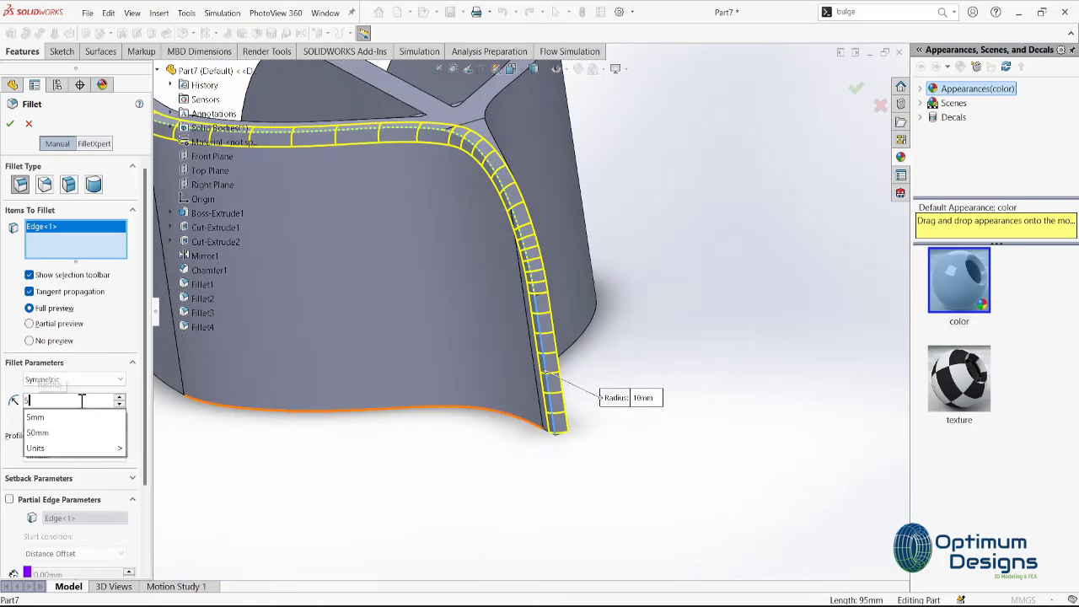
key(Return)
Add the remaining rim edges to the 5 mm fillet and accept it
click(590, 354)
middle_drag(590, 354, 593, 354)
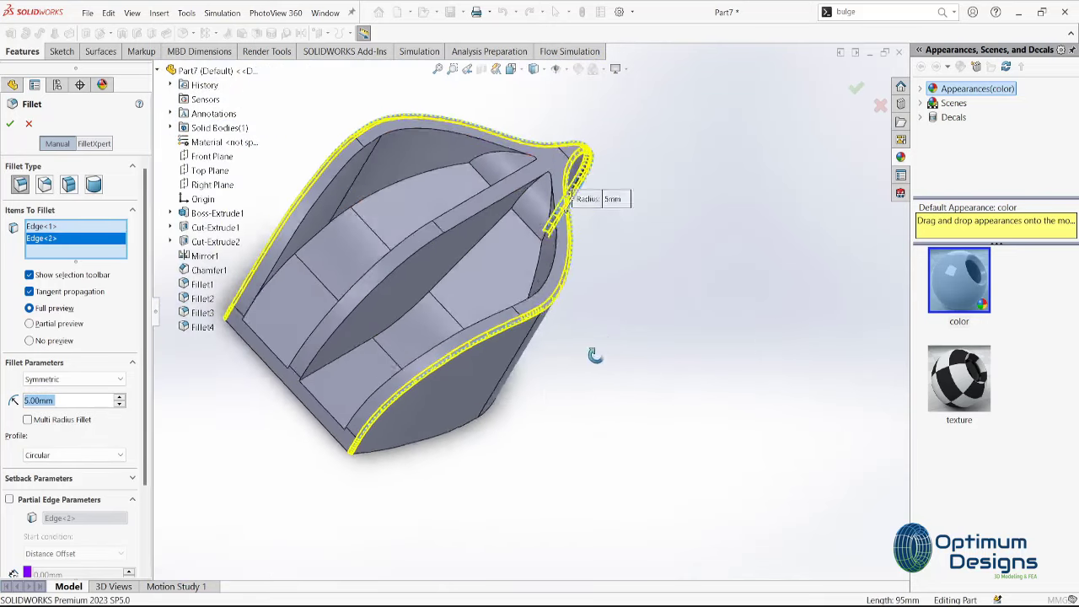
click(415, 135)
mouse_move(472, 252)
middle_down()
mouse_move(540, 397)
mouse_move(506, 317)
mouse_move(522, 314)
mouse_move(557, 338)
middle_up()
click(531, 392)
click(506, 318)
click(522, 315)
click(9, 124)
mouse_move(253, 371)
middle_down()
mouse_move(161, 375)
mouse_move(660, 259)
middle_up()
Sketch top and bottom horizontal lines and a right vertical line on the body's flat face
click(660, 259)
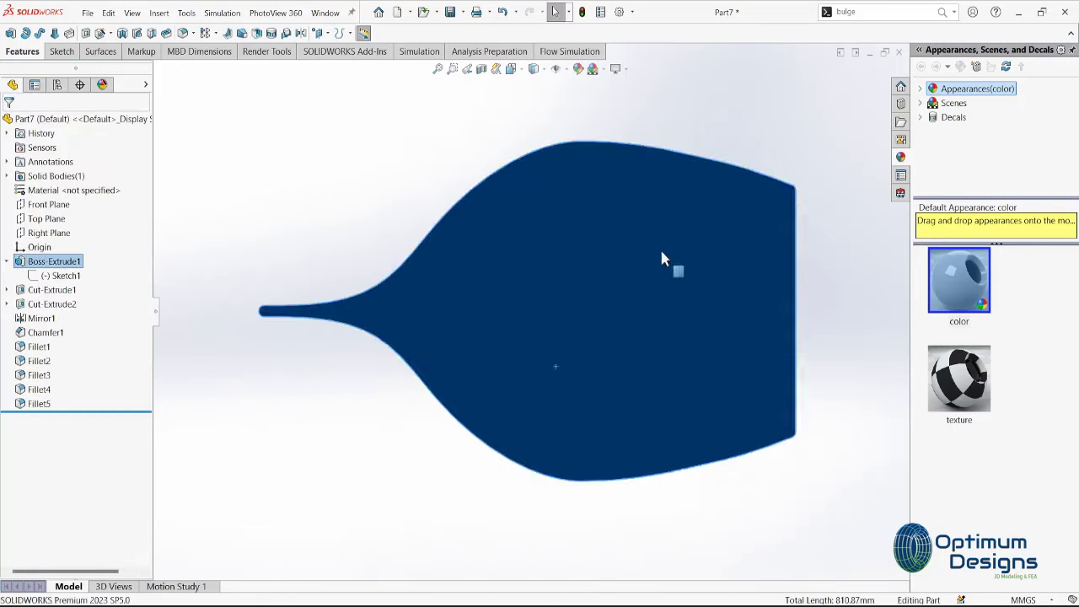
click(679, 231)
key(l)
click(580, 141)
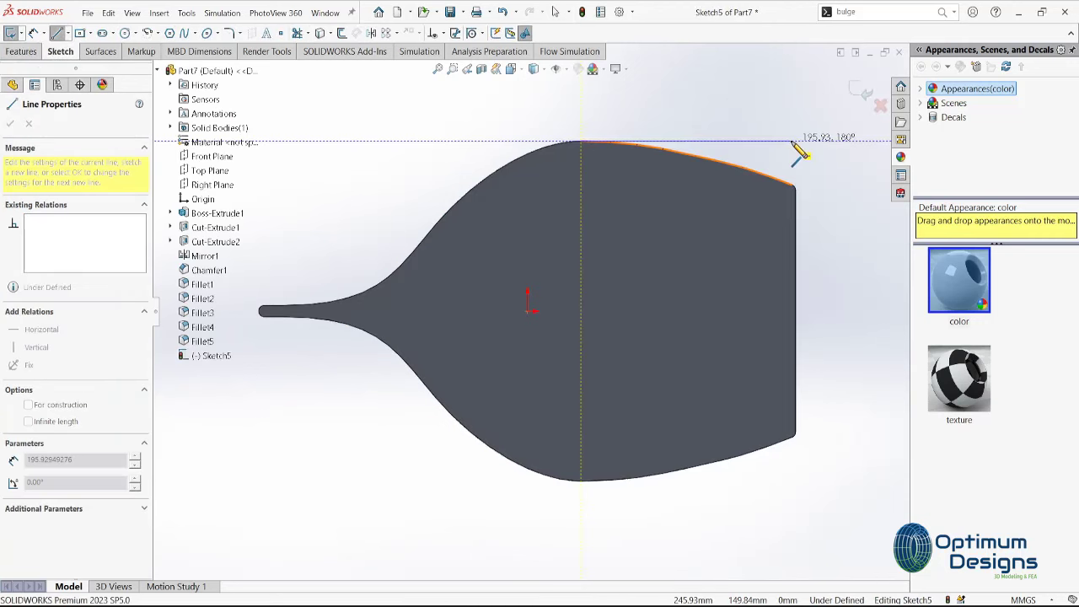
click(823, 141)
click(56, 33)
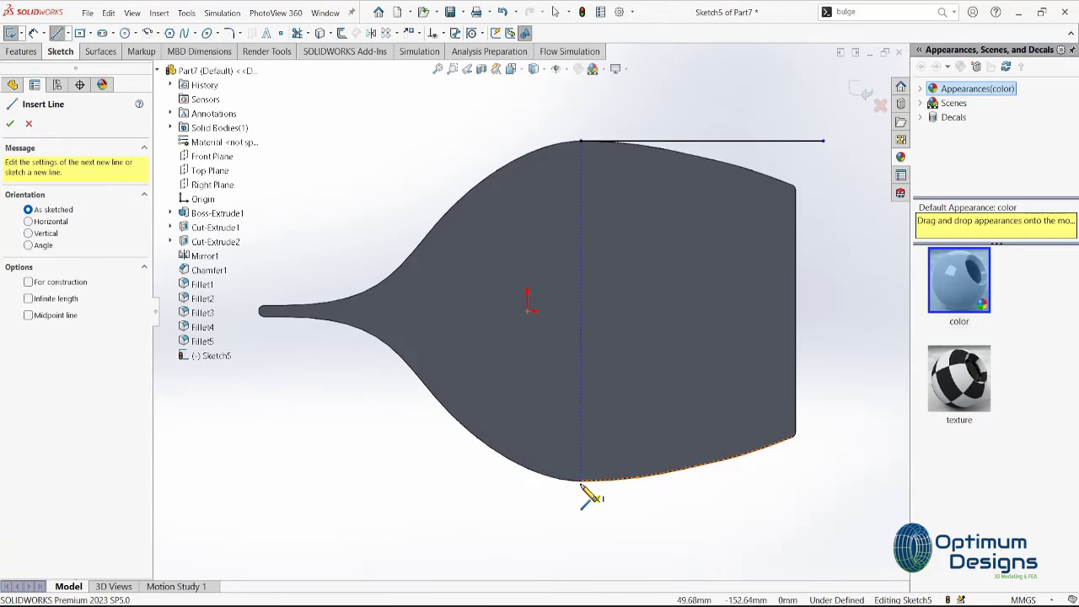
click(581, 482)
click(867, 480)
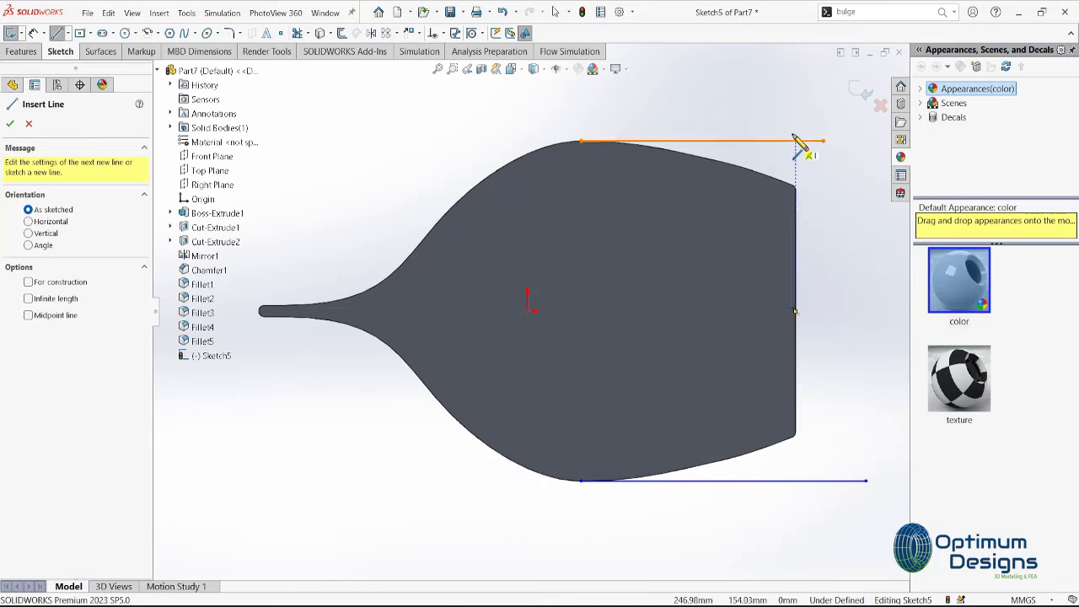
drag(795, 115, 795, 502)
key(Escape)
Trim the overhanging line ends and close the left side with a vertical line
key(t)
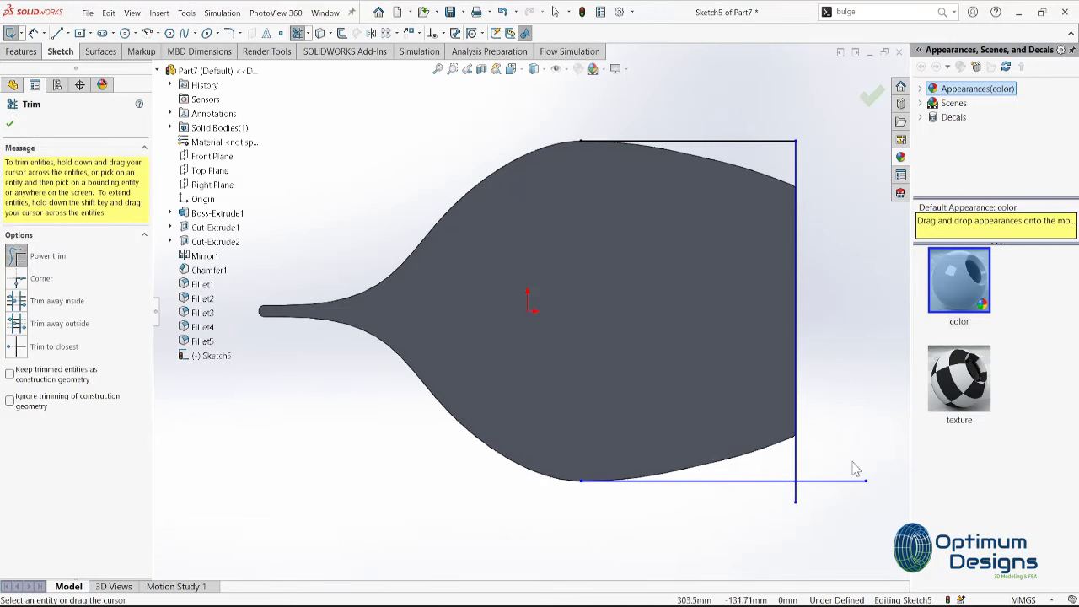
drag(856, 469, 784, 498)
key(l)
drag(580, 141, 580, 481)
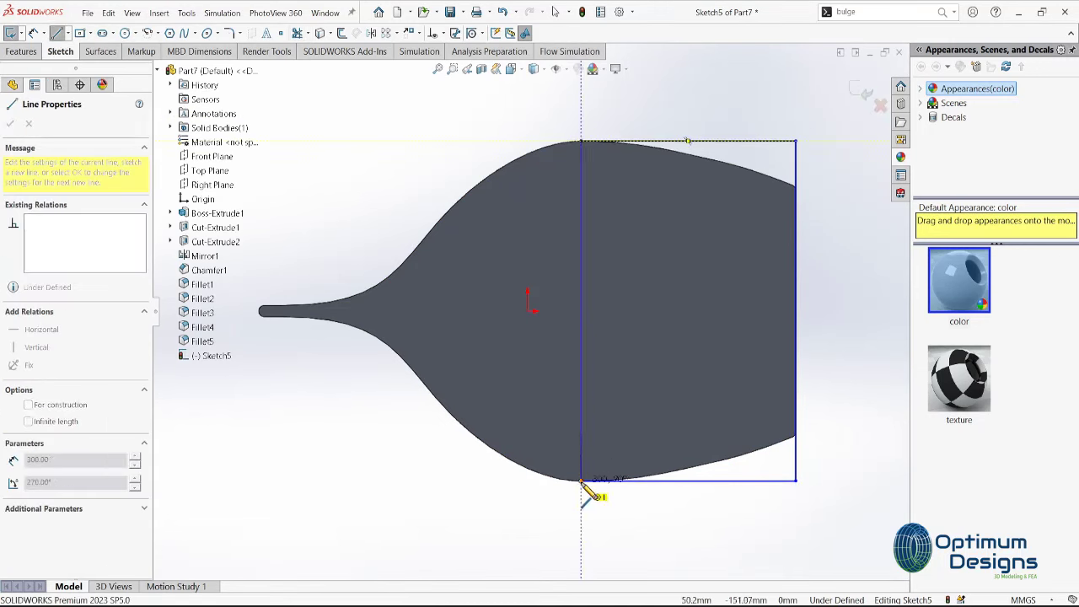
key(Escape)
Finish the sketch and begin a Boss-Extrude of Sketch5
mouse_move(581, 482)
middle_down()
mouse_move(494, 422)
mouse_move(458, 501)
mouse_move(521, 246)
middle_up()
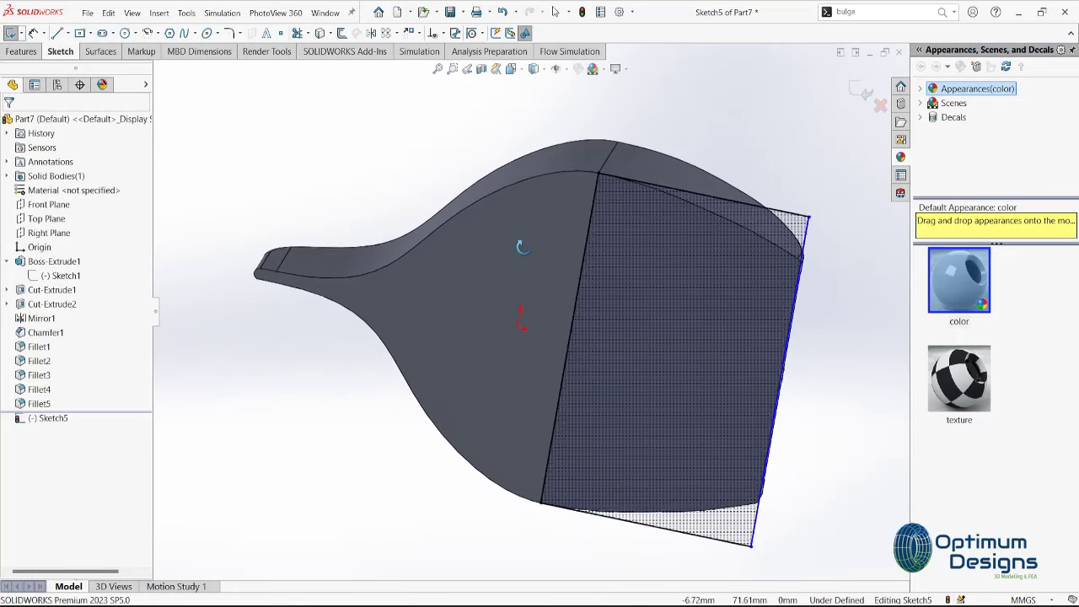
scroll(284, 284, down, 5)
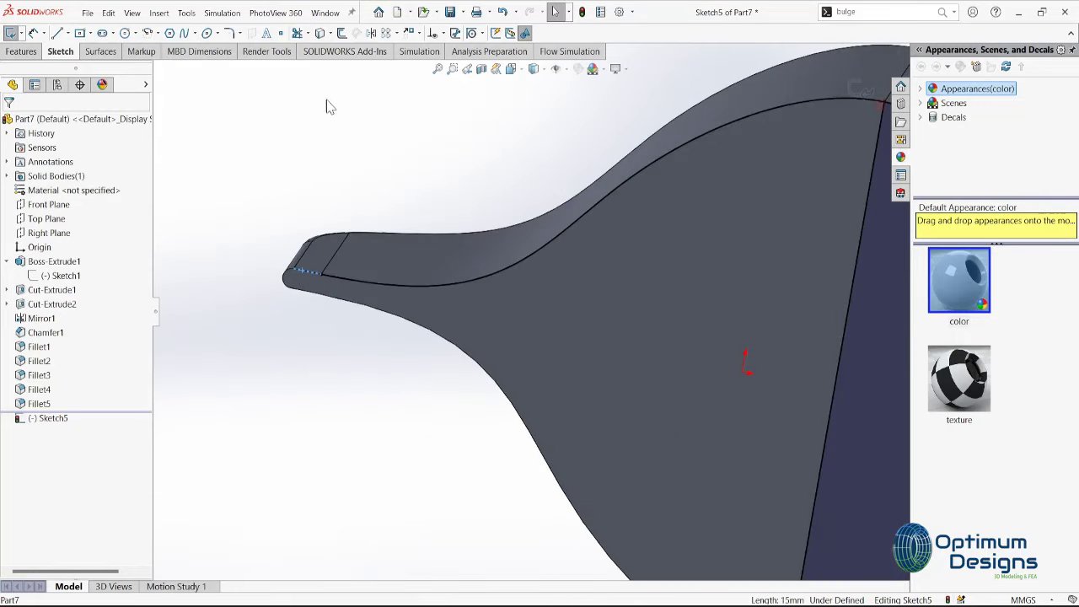
scroll(285, 288, up, 2)
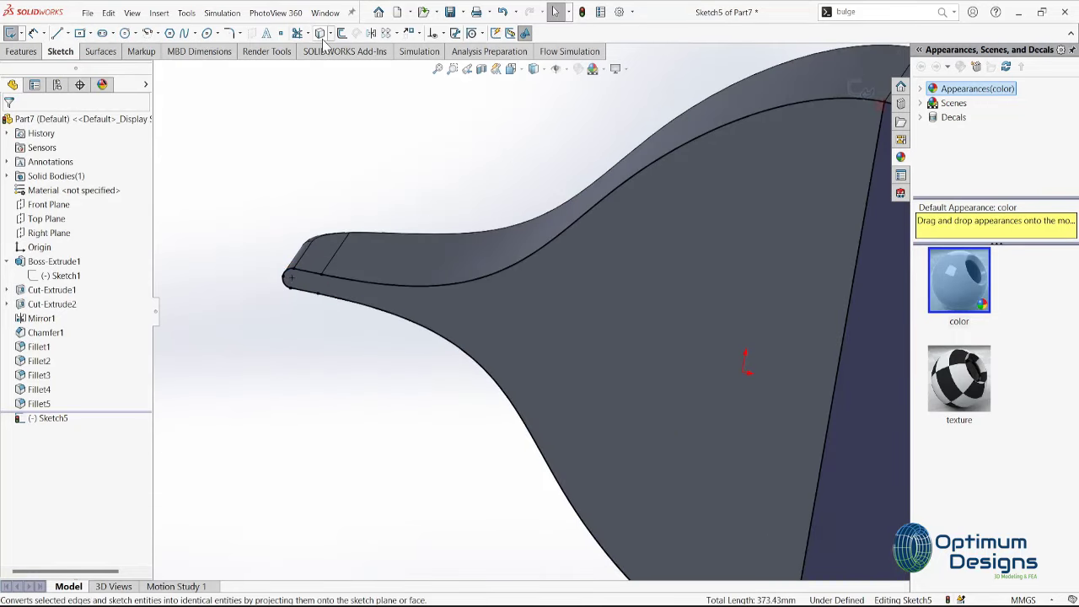
key(f)
click(715, 370)
key(Escape)
key(ctrl+8)
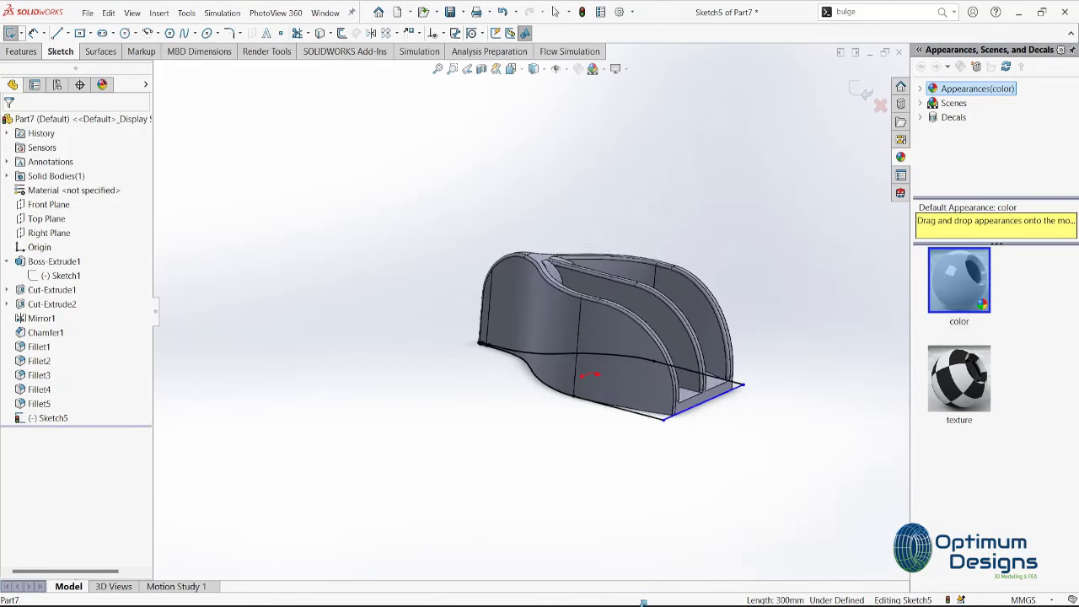
click(22, 51)
click(12, 33)
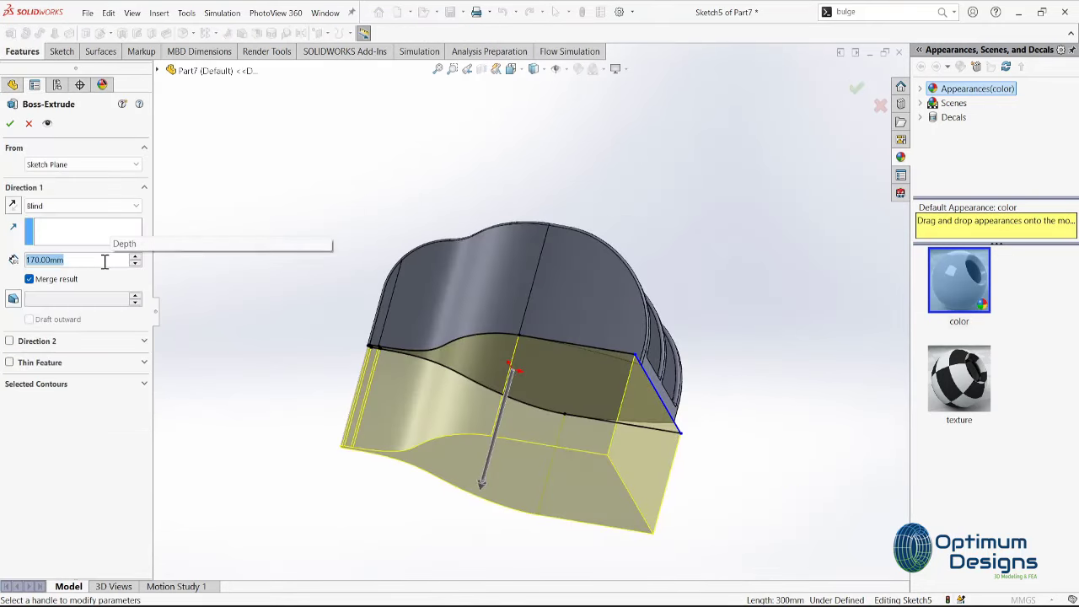
Extrude the base sketch 5 mm into a thin plate
text(5)
key(Return)
click(10, 124)
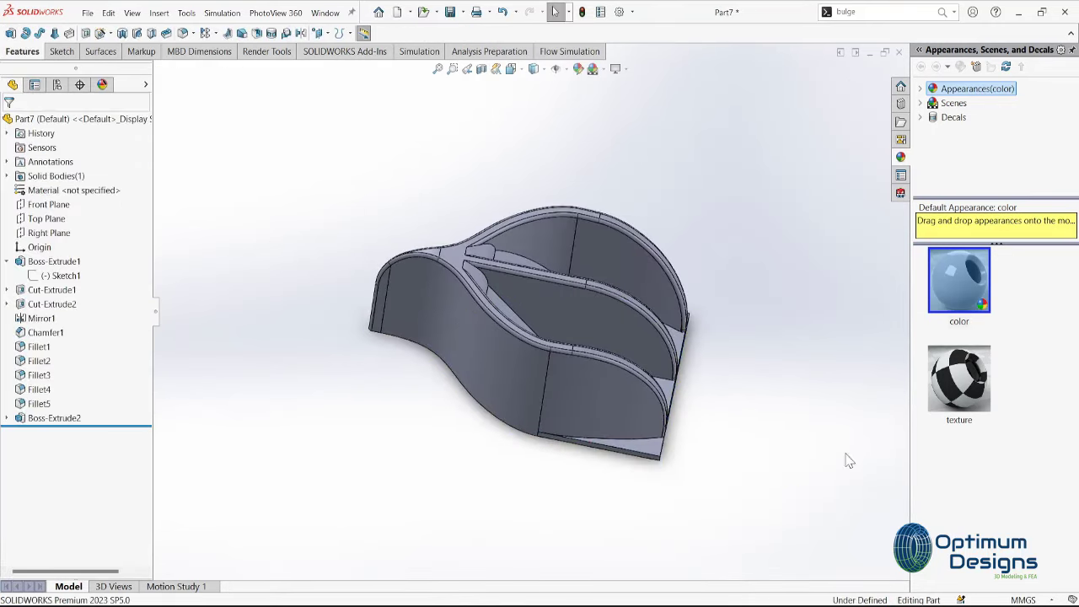
Round four plate junction edges with a 5 mm fillet
click(187, 37)
click(639, 437)
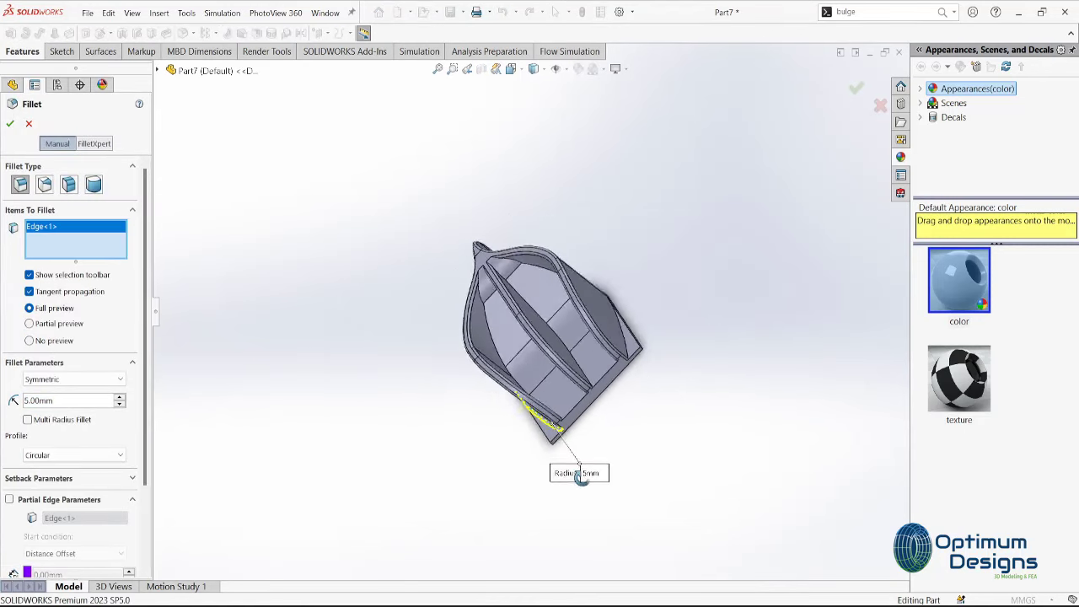
middle_drag(639, 437, 575, 393)
click(575, 393)
click(595, 355)
mouse_move(595, 354)
middle_down()
mouse_move(660, 293)
mouse_move(494, 409)
middle_up()
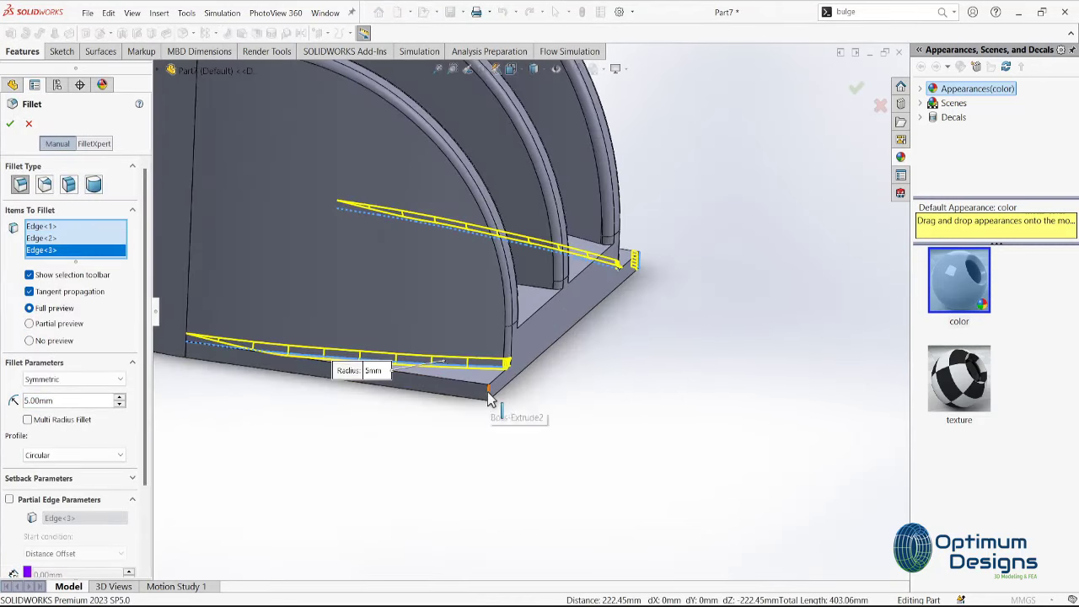
click(458, 396)
click(10, 124)
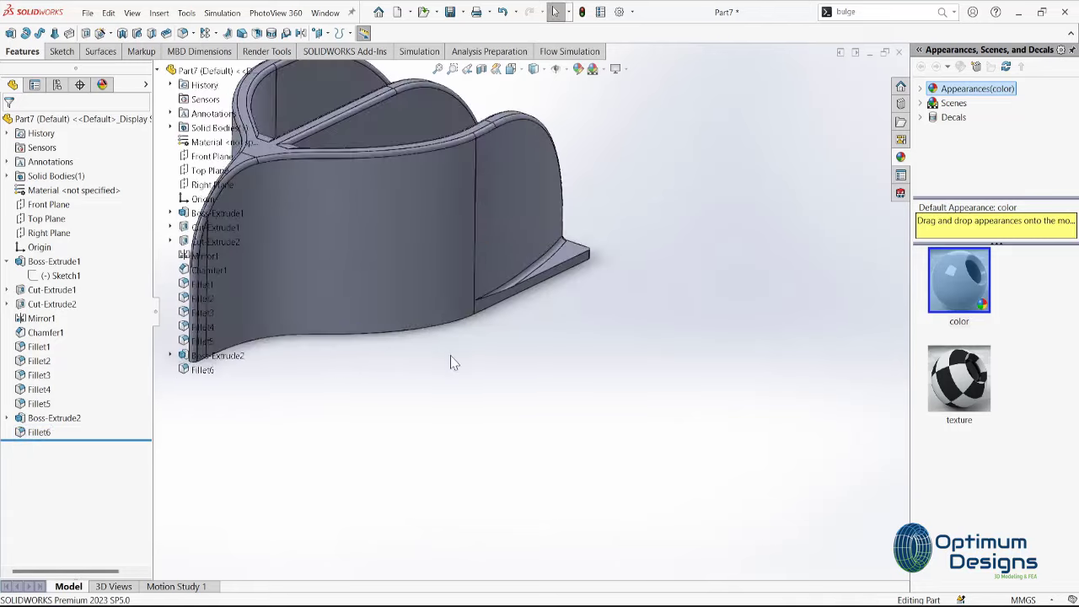
middle_drag(450, 361, 407, 335)
Assign Rubber to the part, then remove the material again
right_click(82, 193)
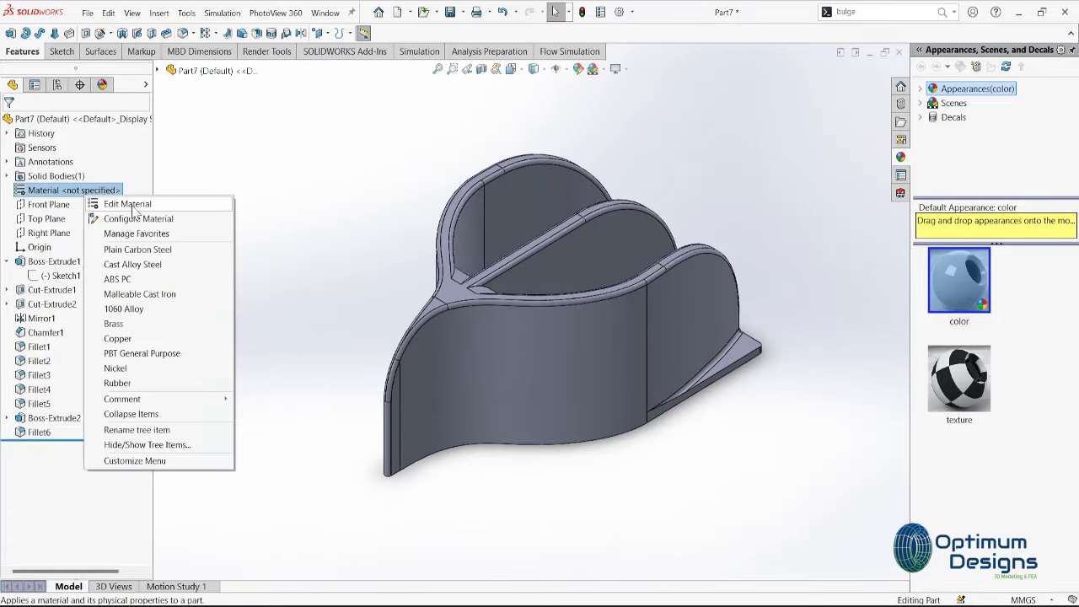
click(177, 384)
right_click(42, 193)
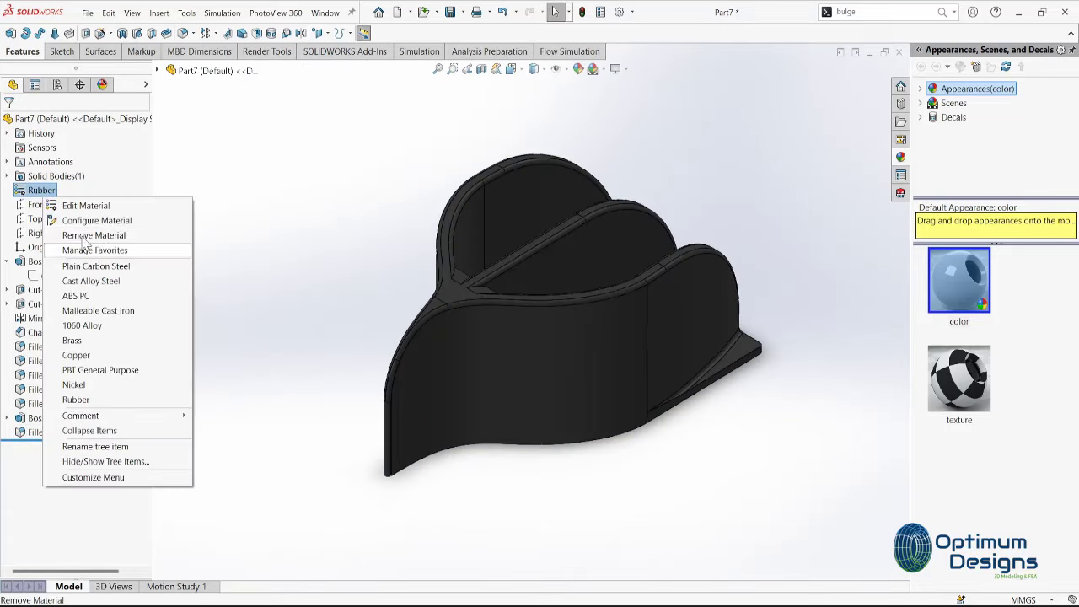
click(94, 235)
text(Speed = 75 m/sec)
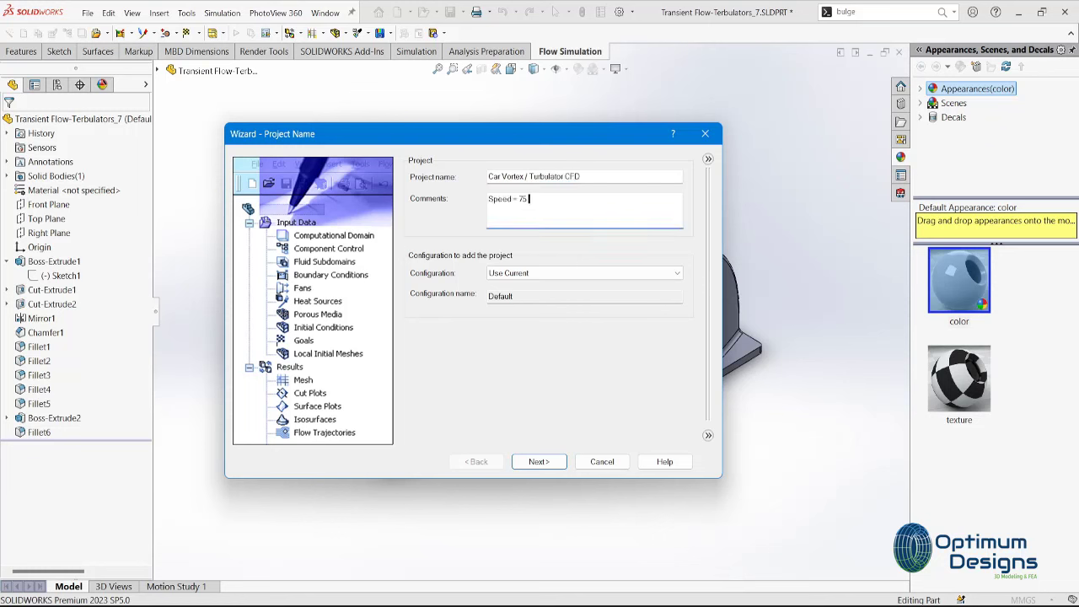
Correct the invalid project name and keep the default unit system
click(537, 463)
click(638, 368)
click(539, 463)
click(573, 372)
click(561, 523)
click(544, 462)
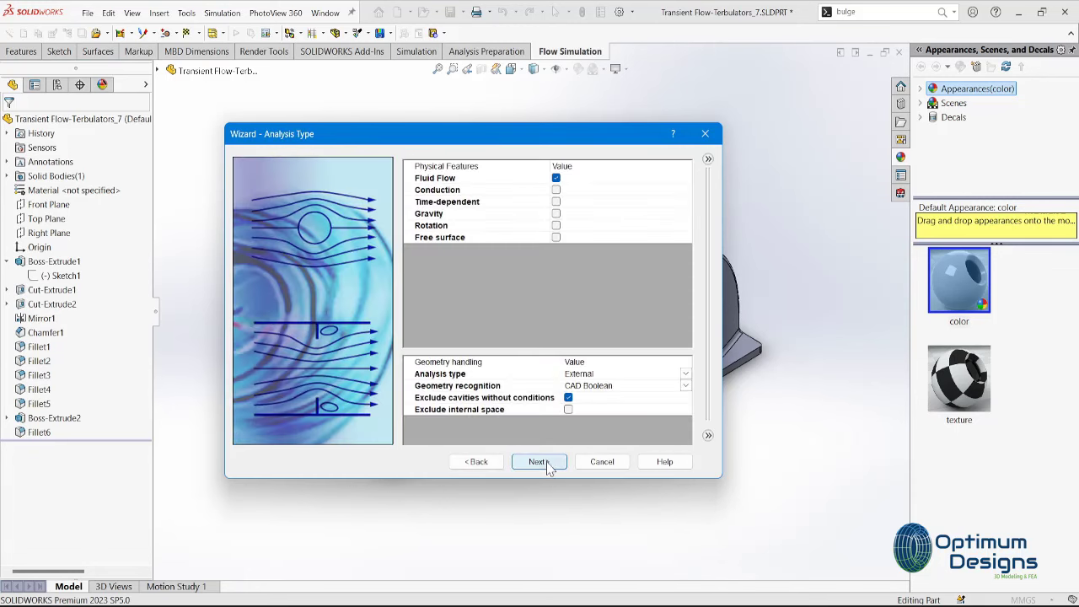
Make the external air analysis time-dependent, excluding internal space, with 70 m/s X velocity
click(556, 201)
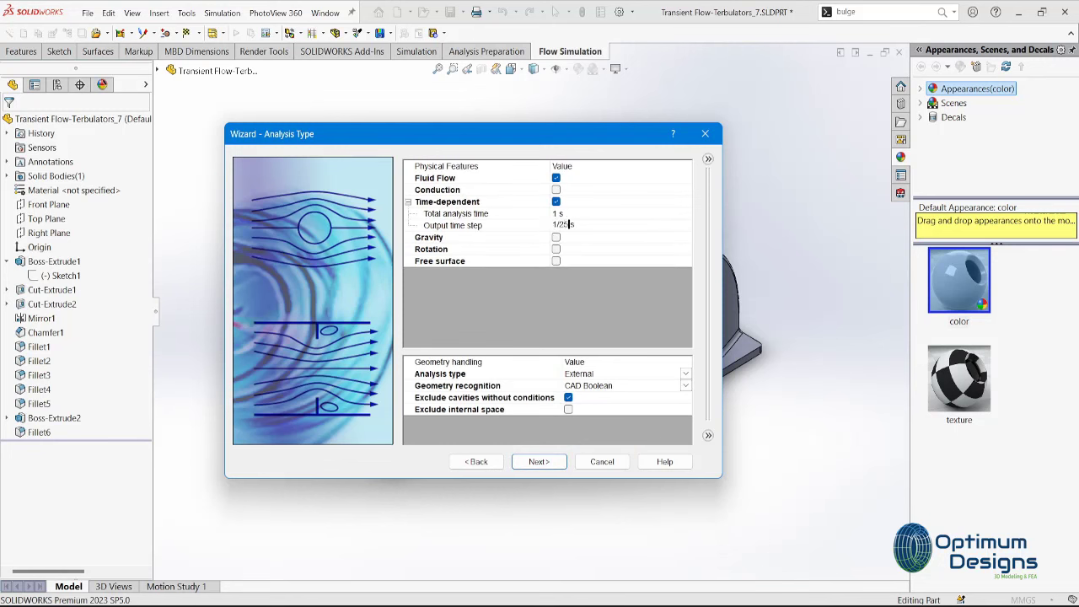
click(569, 409)
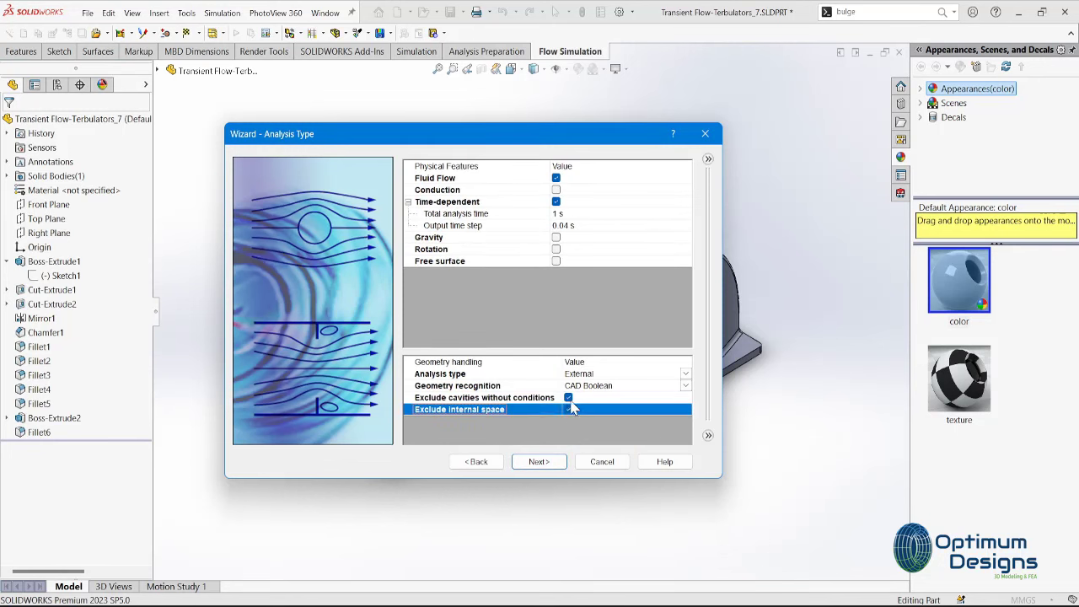
click(542, 462)
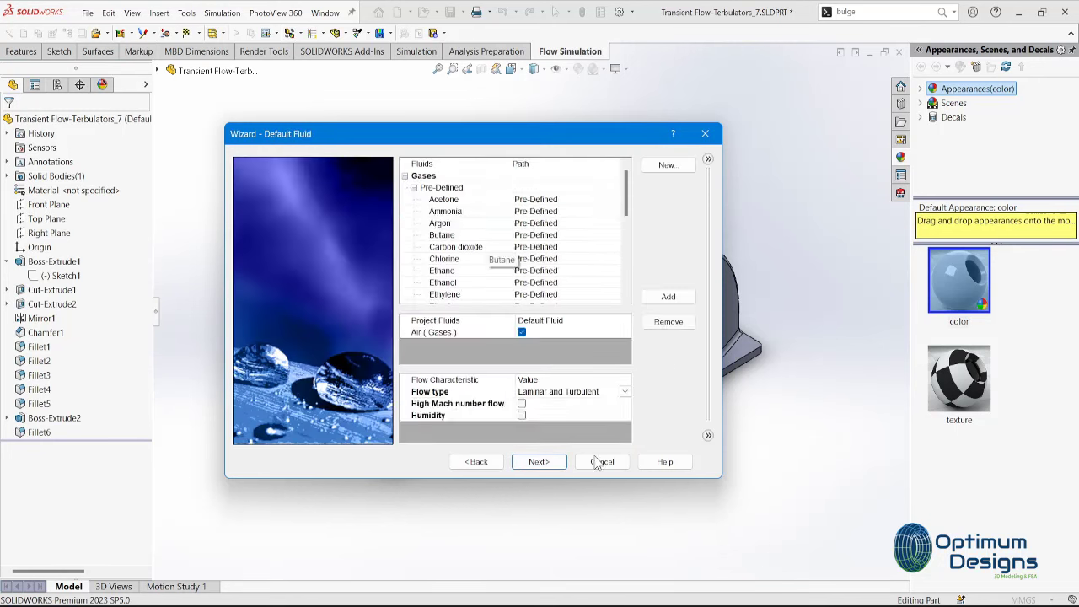
click(540, 462)
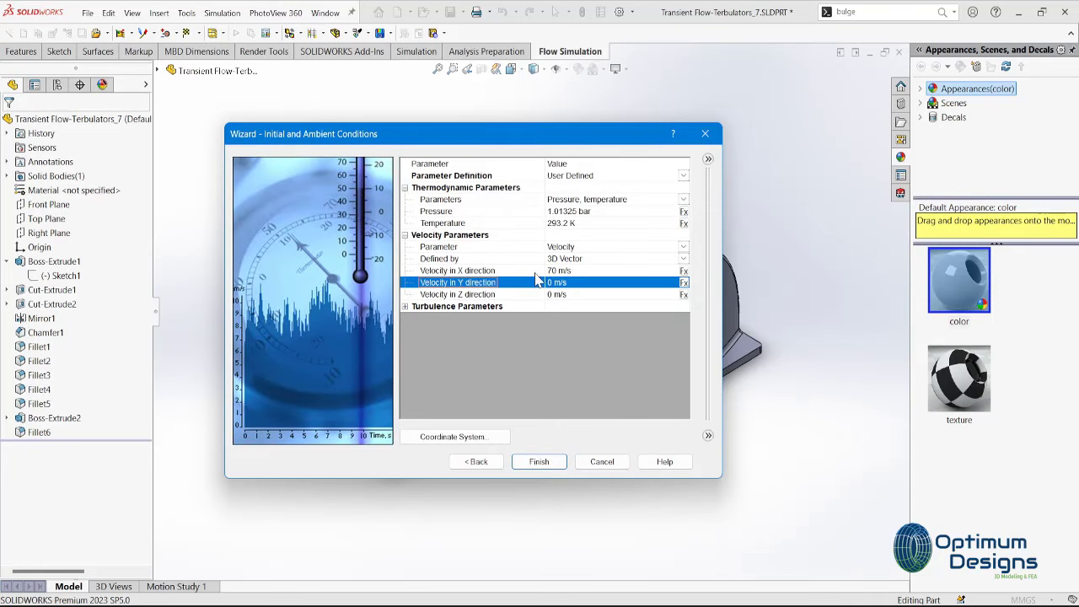
drag(575, 147, 289, 161)
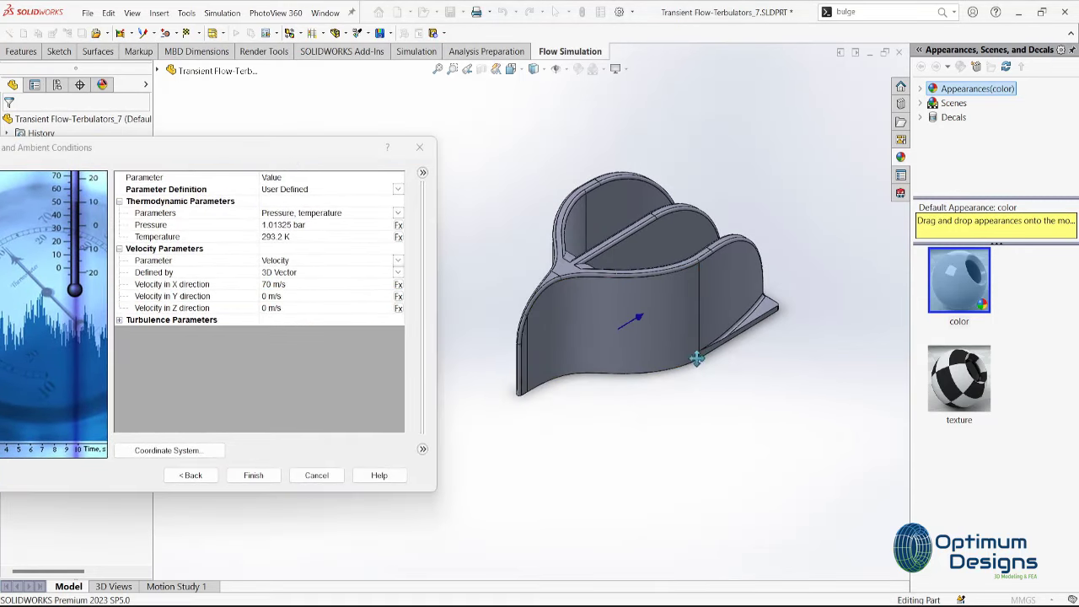
click(253, 474)
click(12, 86)
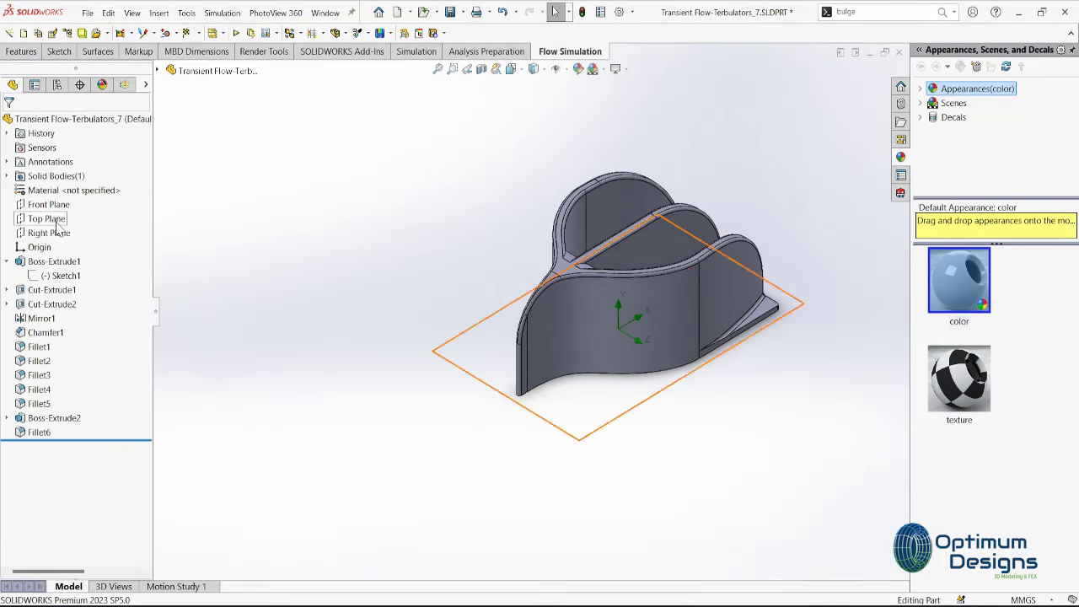
Create Plane1 offset 1000 mm from the Right Plane with the offset flipped, viewed normal to it
click(186, 12)
mouse_move(158, 13)
click(292, 175)
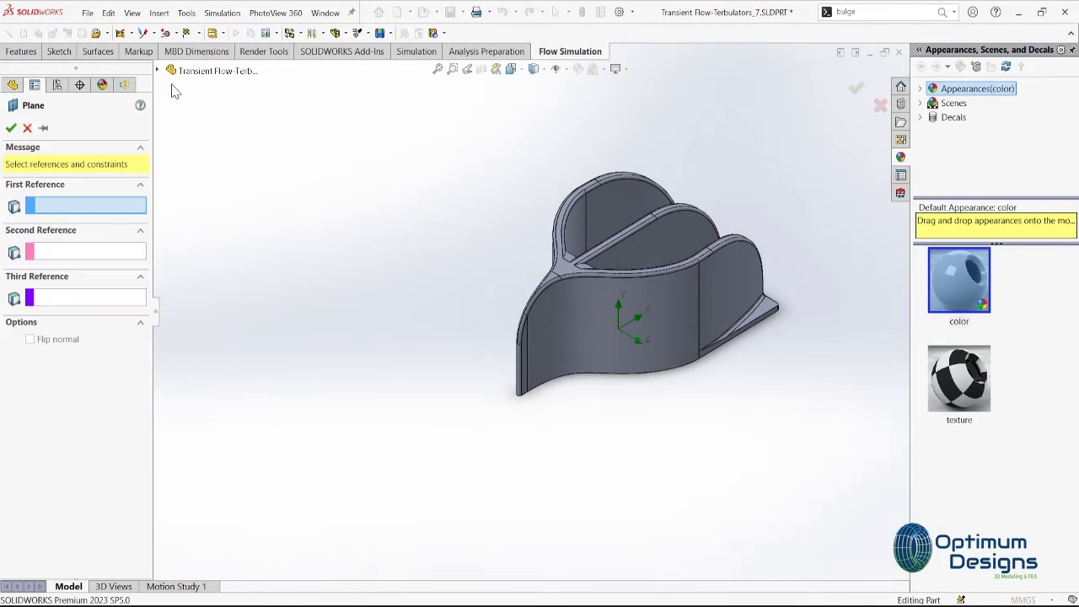
click(212, 185)
click(30, 331)
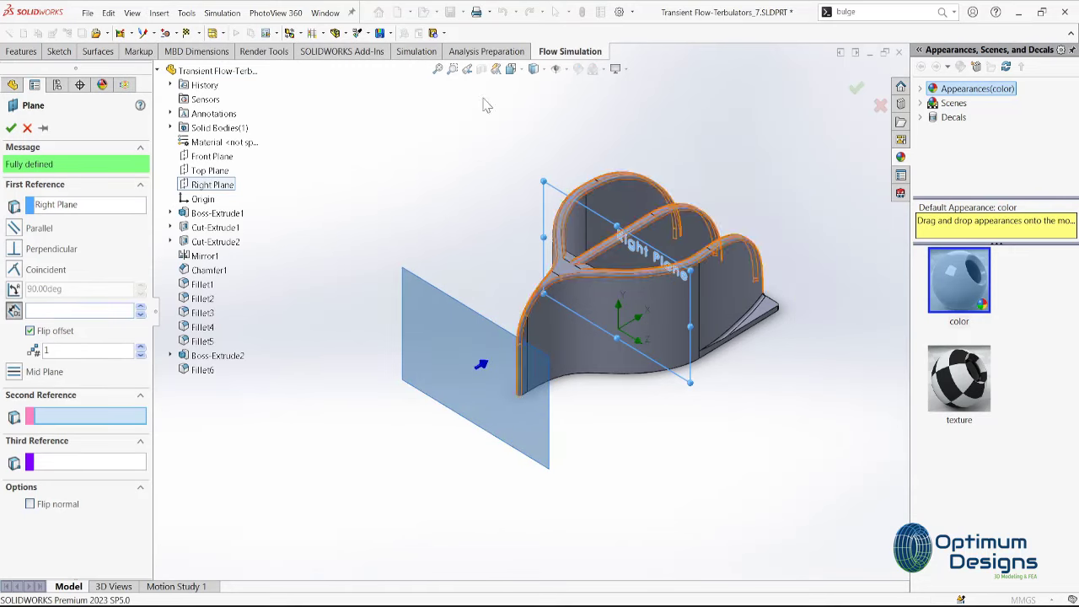
key(space)
click(448, 298)
text(1000)
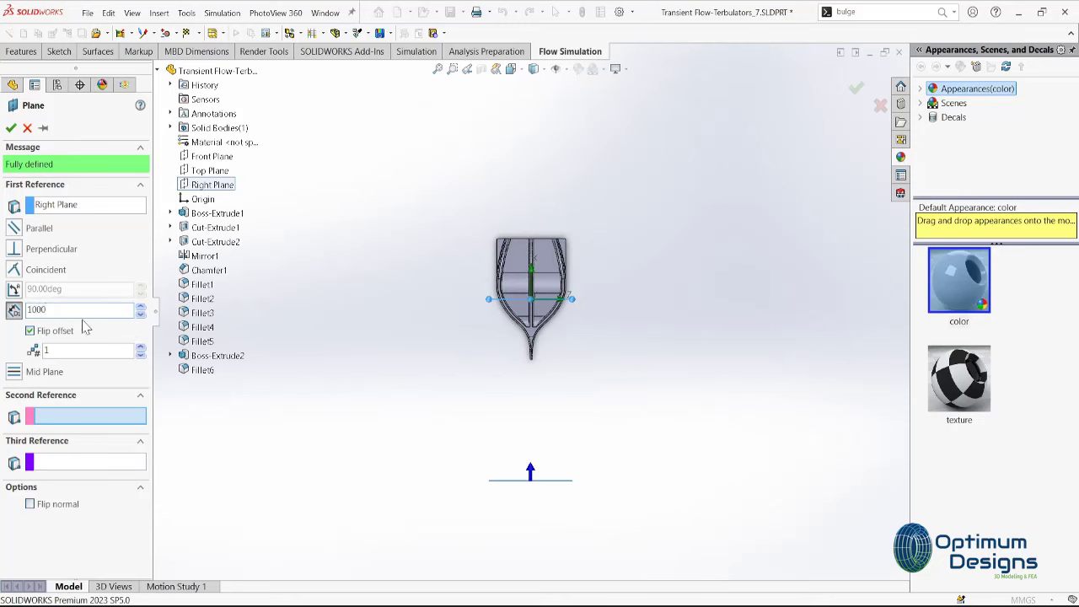
click(11, 127)
key(ctrl+8)
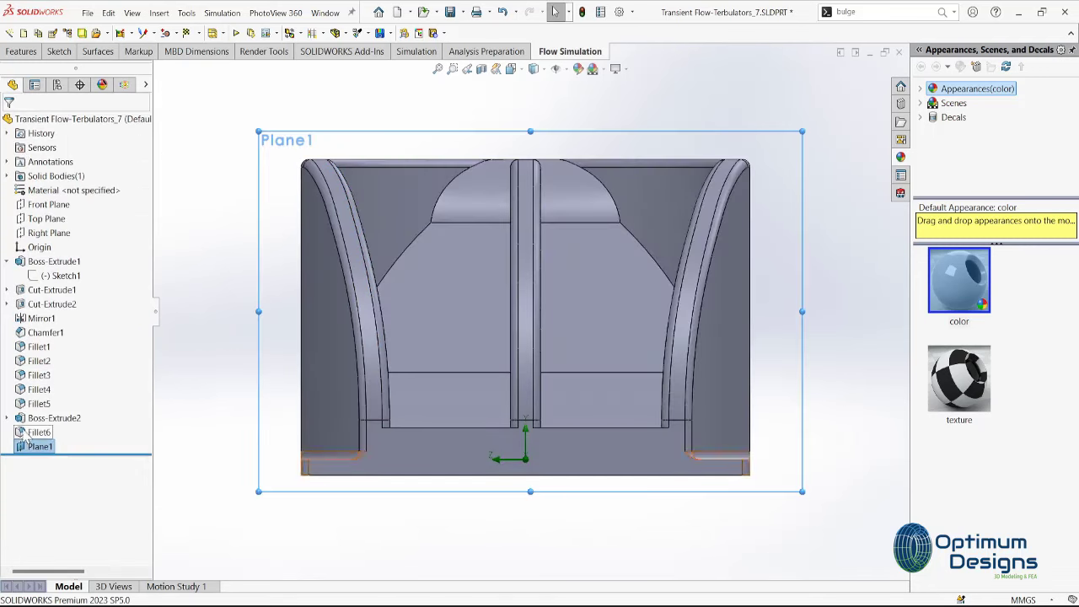
right_click(34, 446)
Draw a corner rectangle on Plane1 enclosing the body, then hide the solid body
click(49, 348)
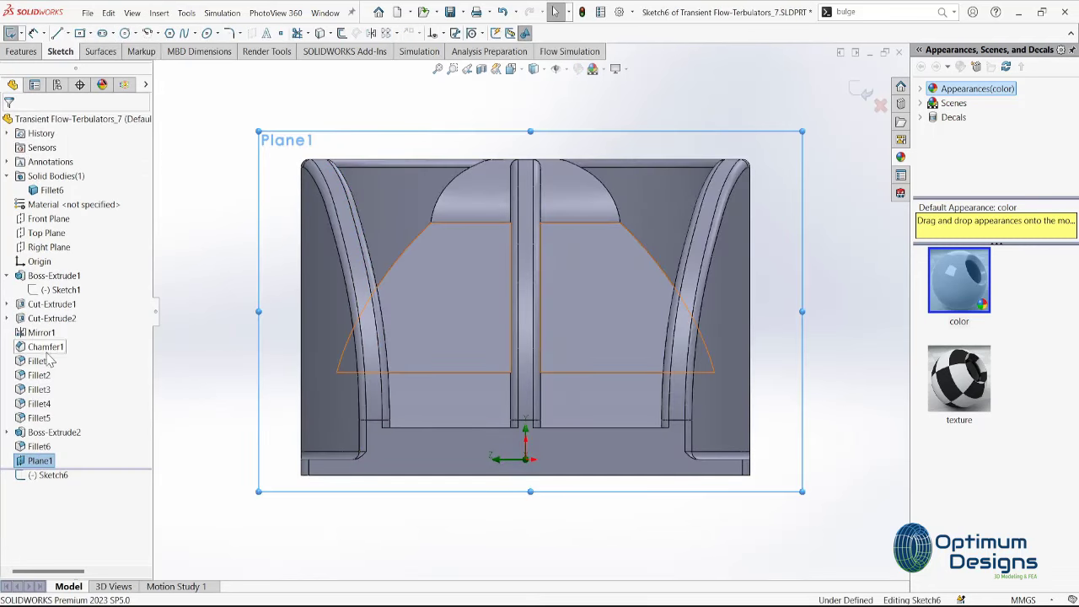
click(91, 34)
click(118, 49)
click(280, 149)
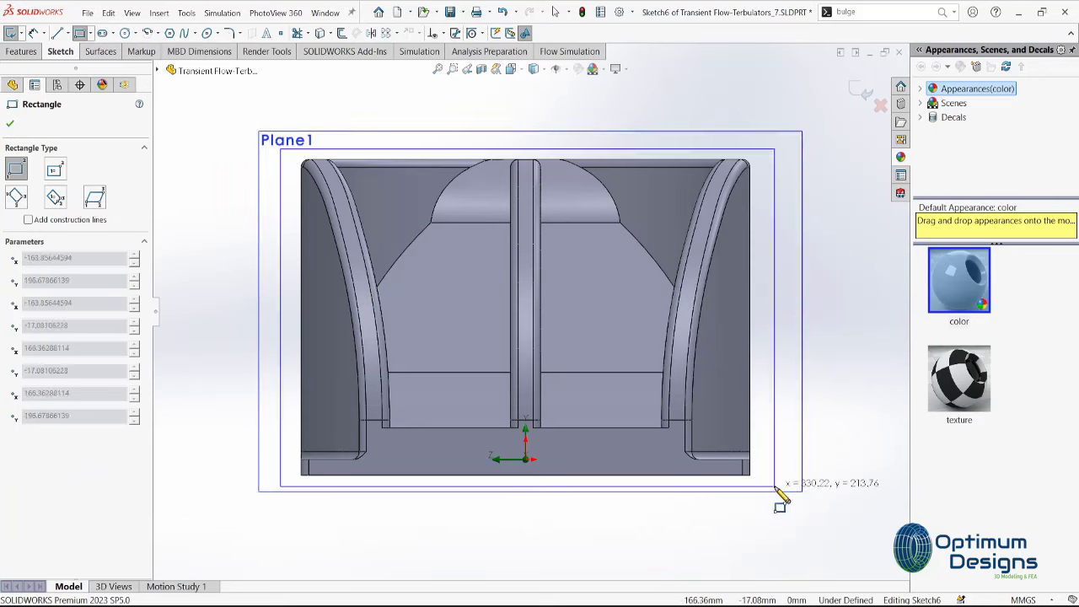
click(771, 485)
key(Escape)
right_click(52, 189)
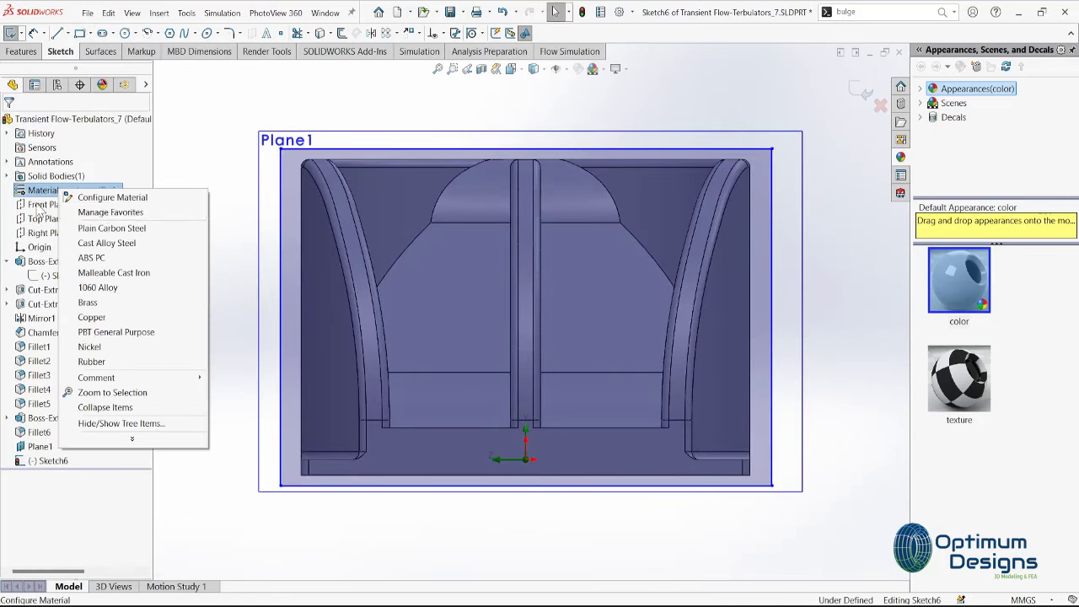
key(Escape)
click(52, 189)
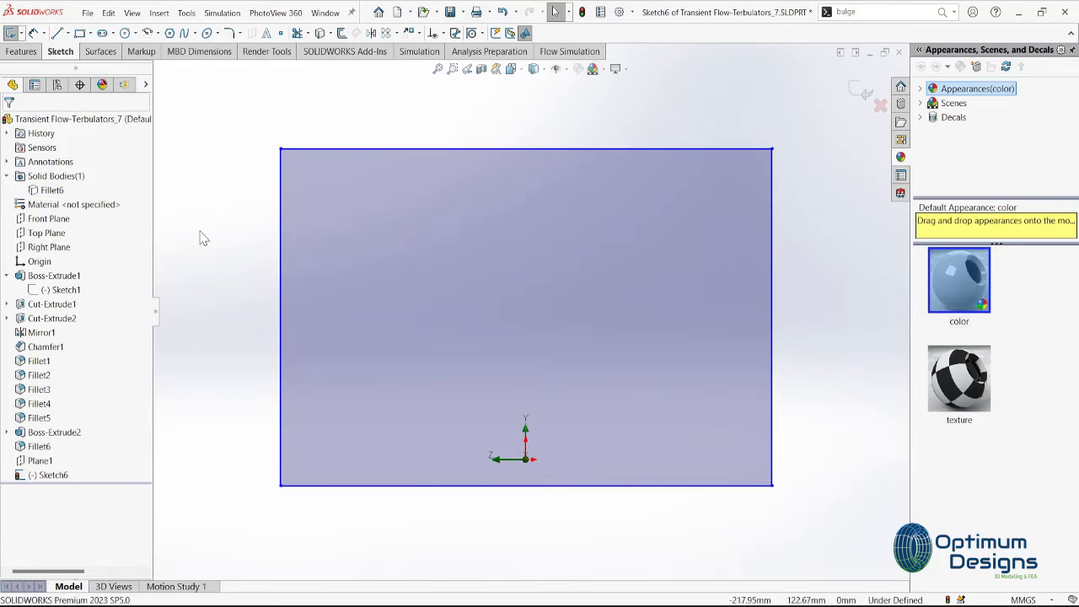
Pattern the rectangle's left edge into 25 vertical lines spaced 10 mm apart
click(341, 32)
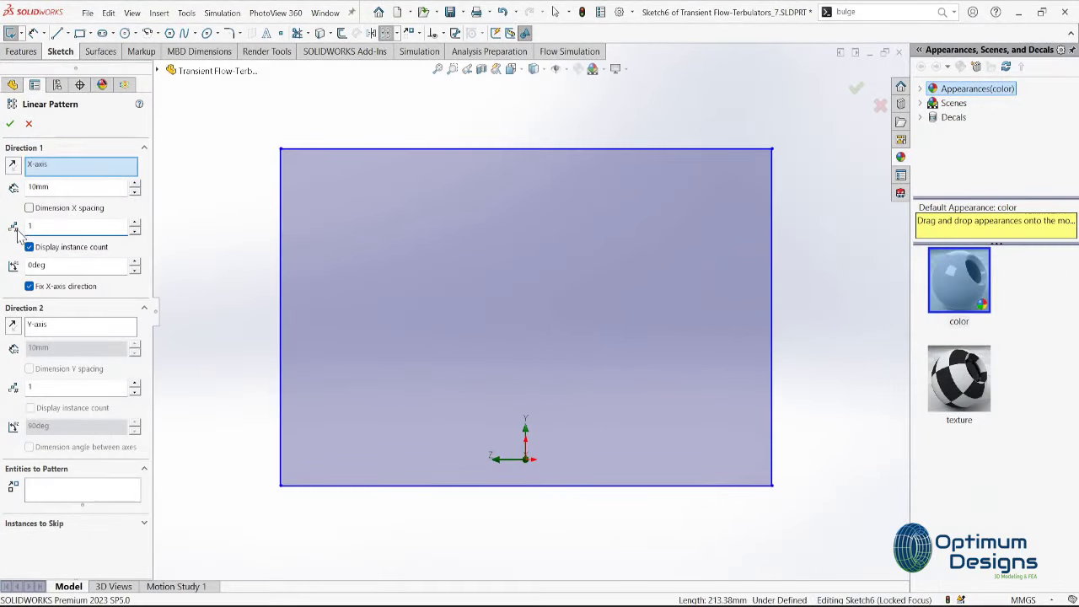
text(5)
click(282, 189)
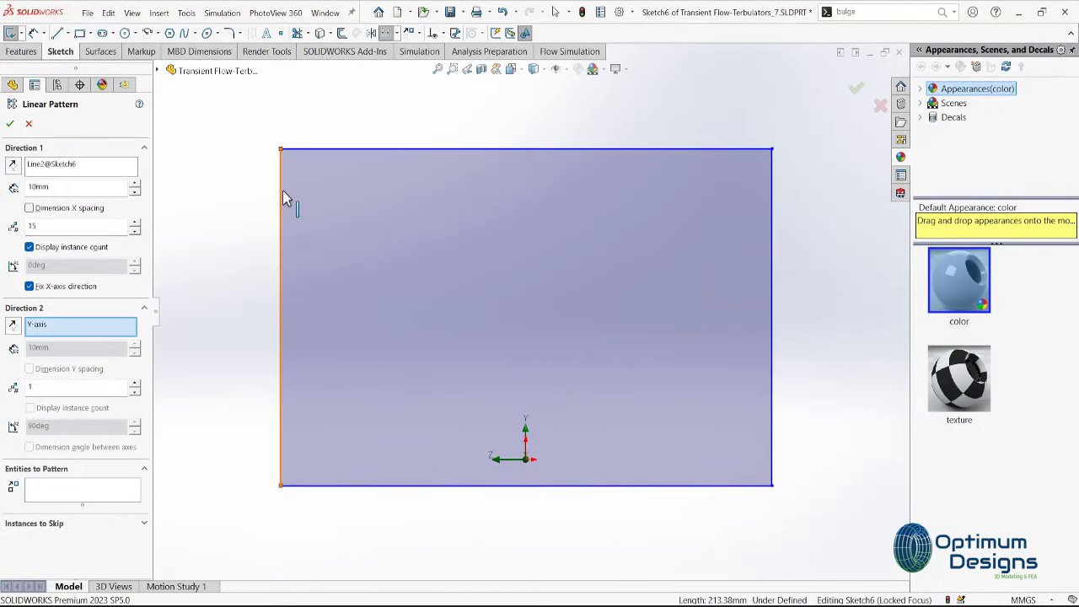
click(85, 164)
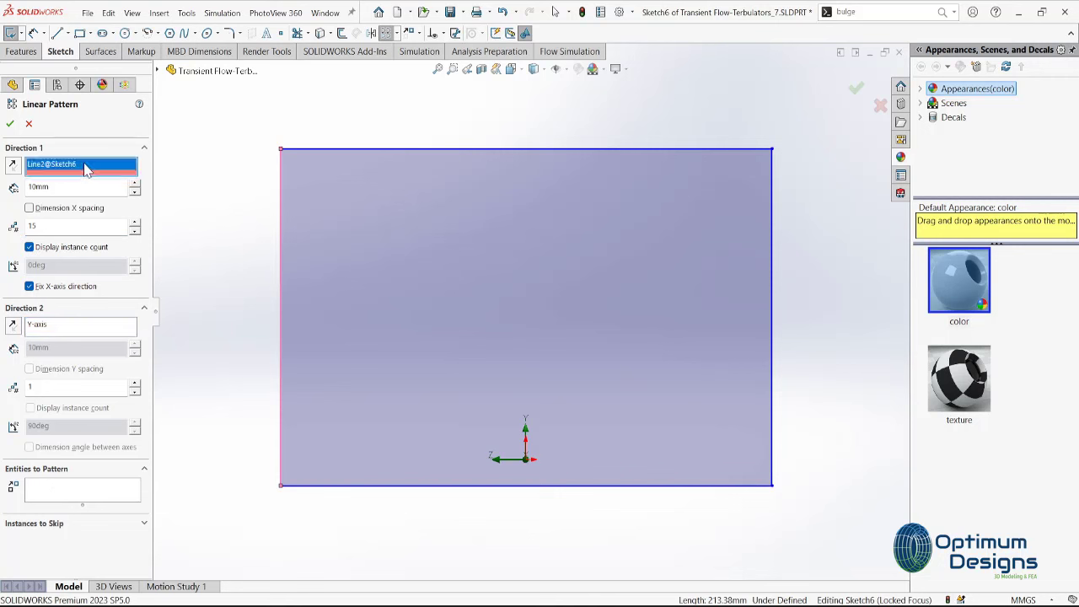
click(342, 150)
click(280, 293)
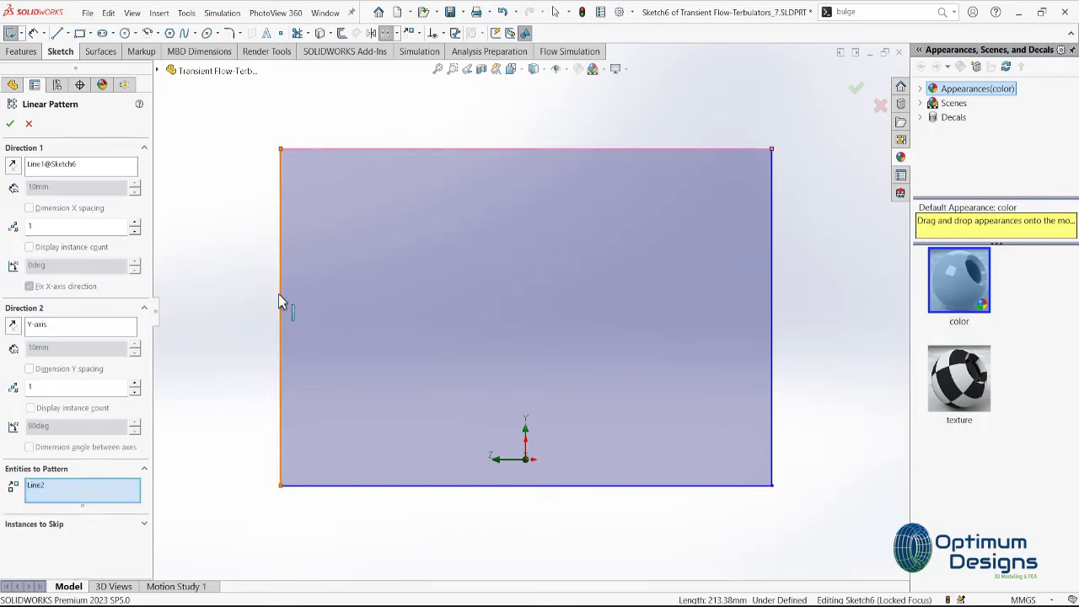
click(135, 226)
text(25)
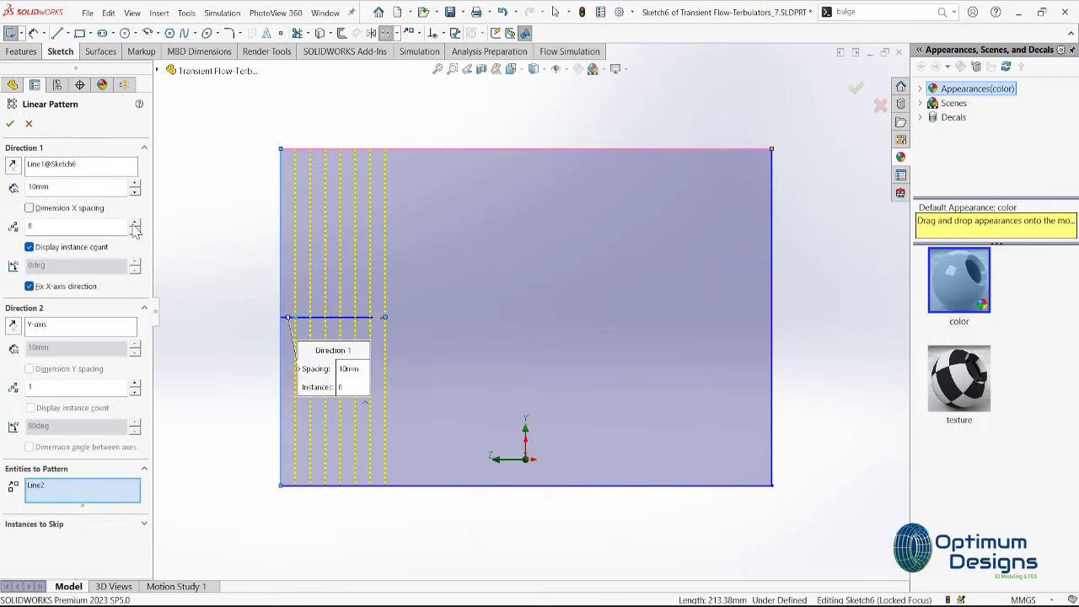
click(10, 123)
click(639, 191)
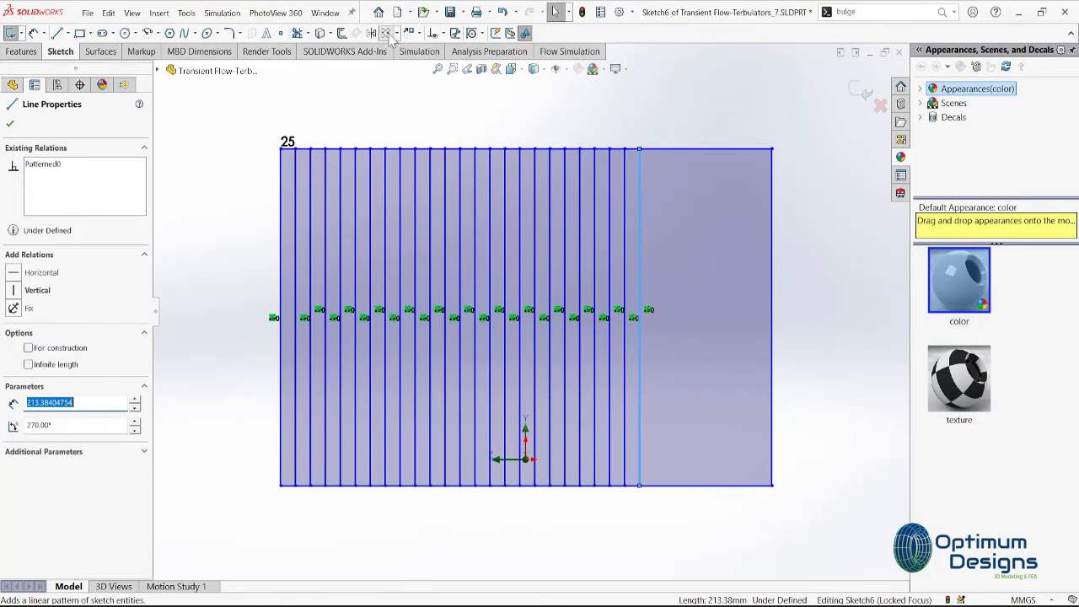
Raise the earlier line pattern to 8 copies and finish it
click(386, 33)
click(139, 225)
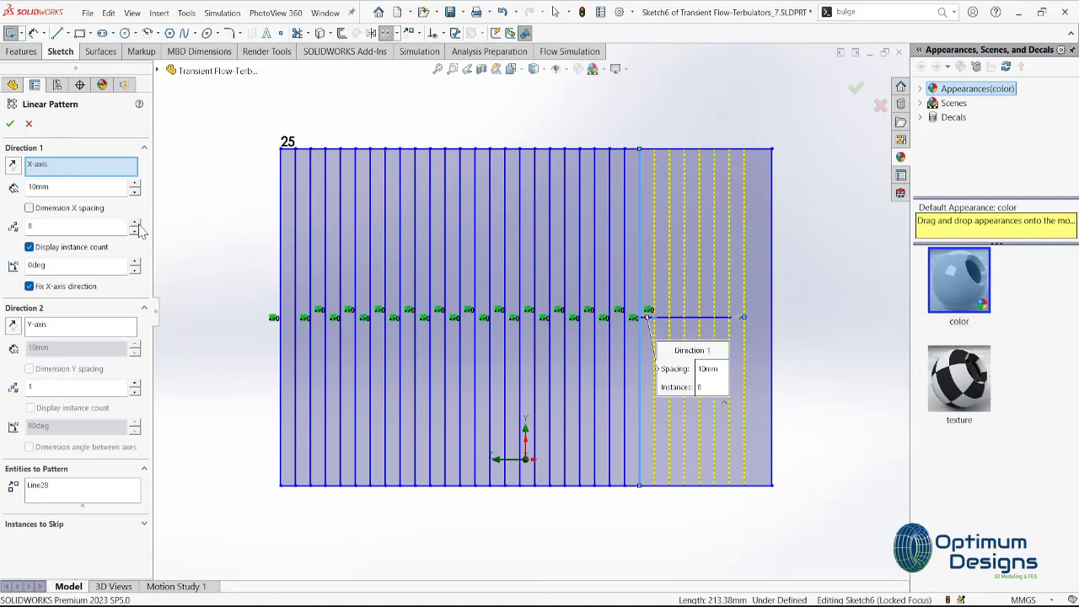
click(10, 123)
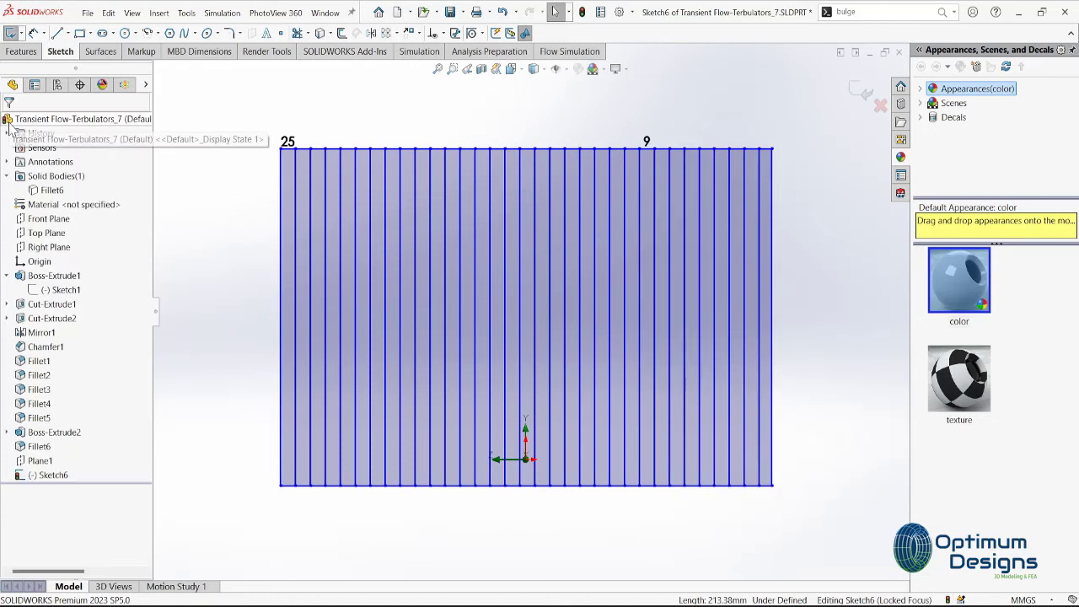
Try a 20-copy pattern of the top line along the left edge, then discard it
click(386, 33)
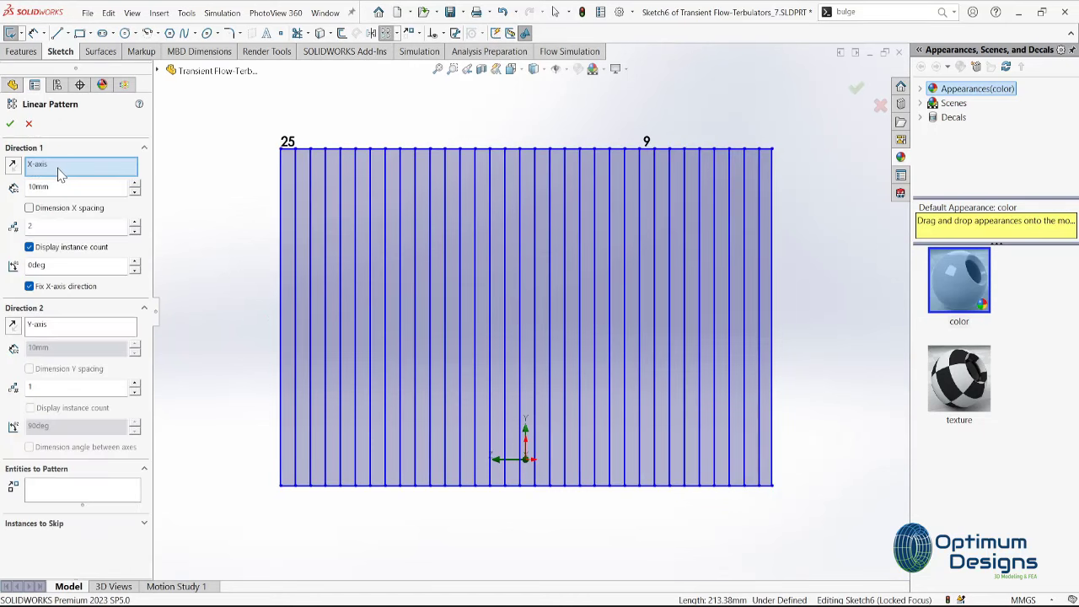
click(280, 293)
key(Delete)
click(78, 482)
click(371, 169)
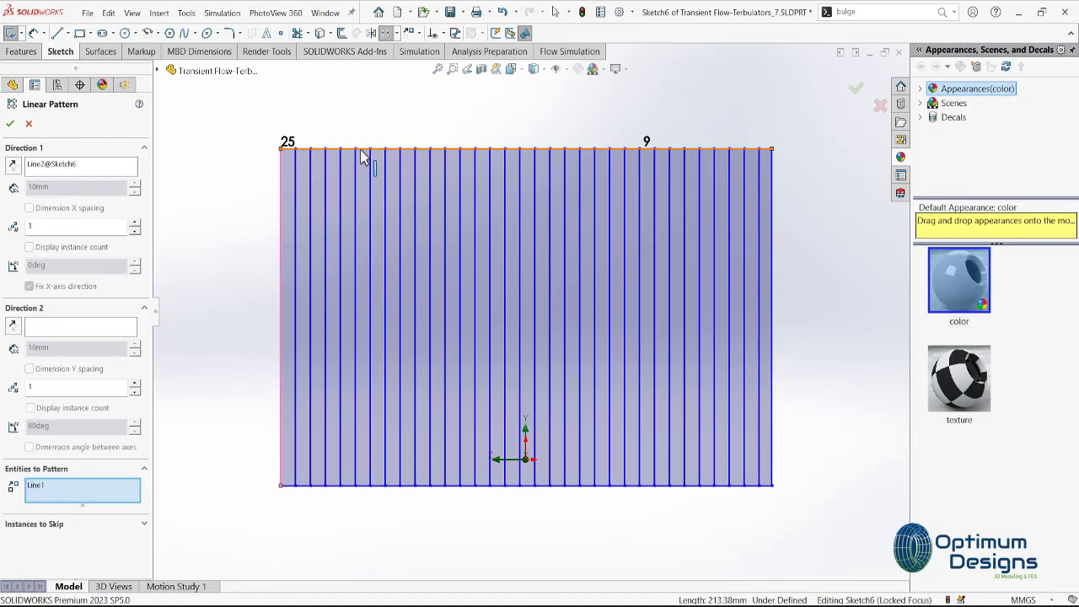
click(134, 223)
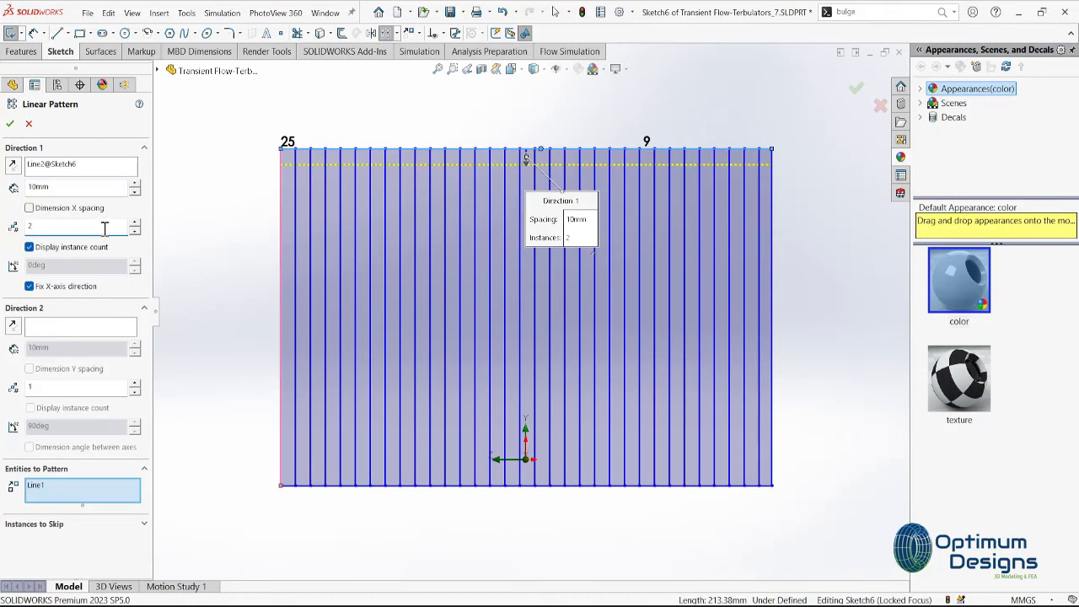
text(0)
key(Return)
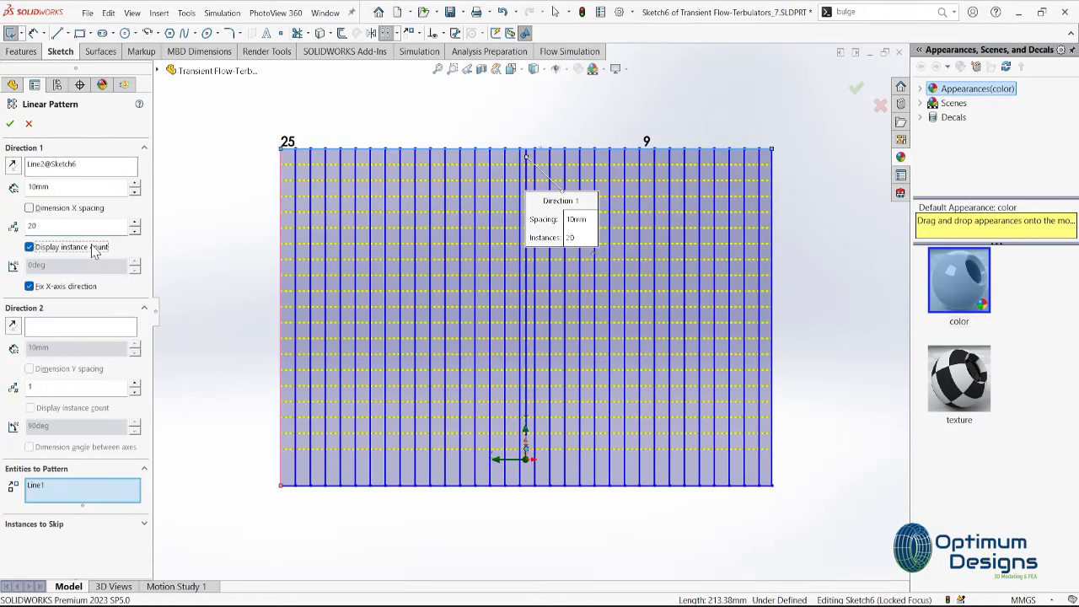
click(10, 124)
Pattern the top horizontal line 10 times down the left edge of the rectangle
click(342, 33)
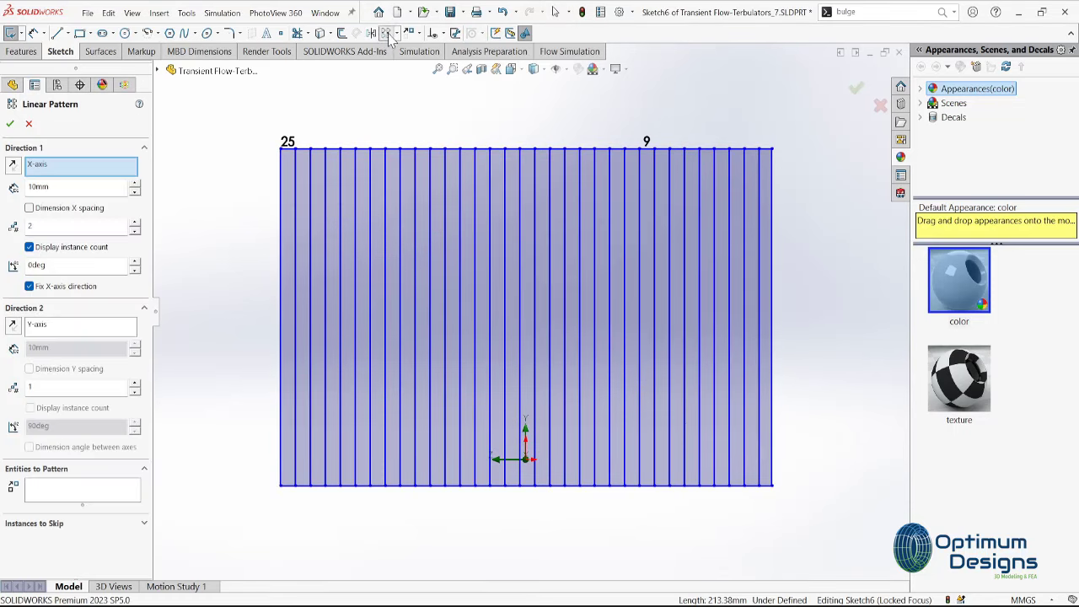
click(55, 166)
key(Delete)
click(283, 196)
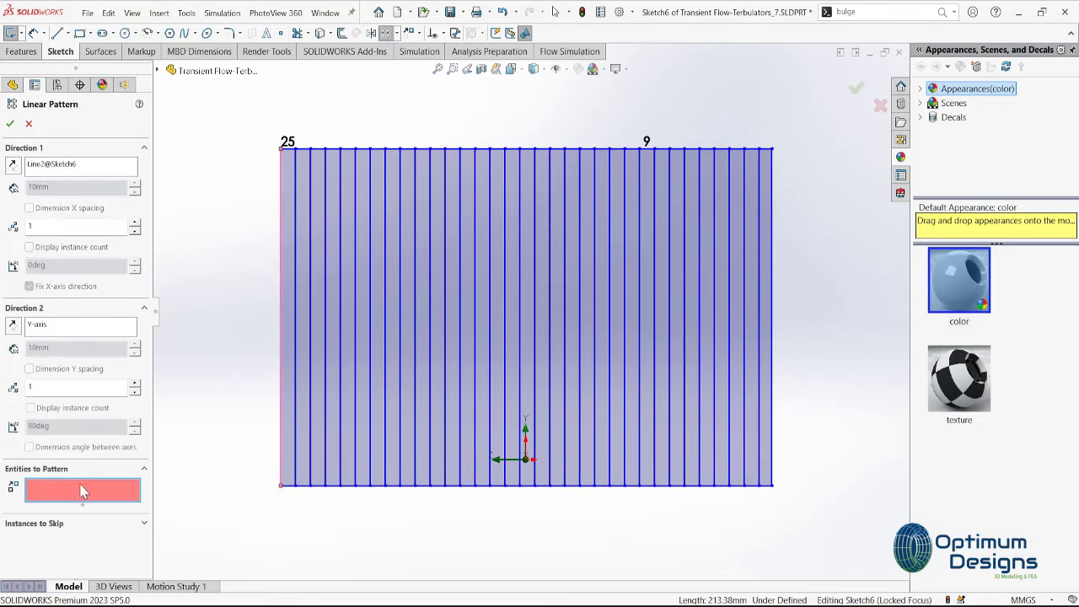
click(379, 150)
click(379, 150)
double_click(134, 223)
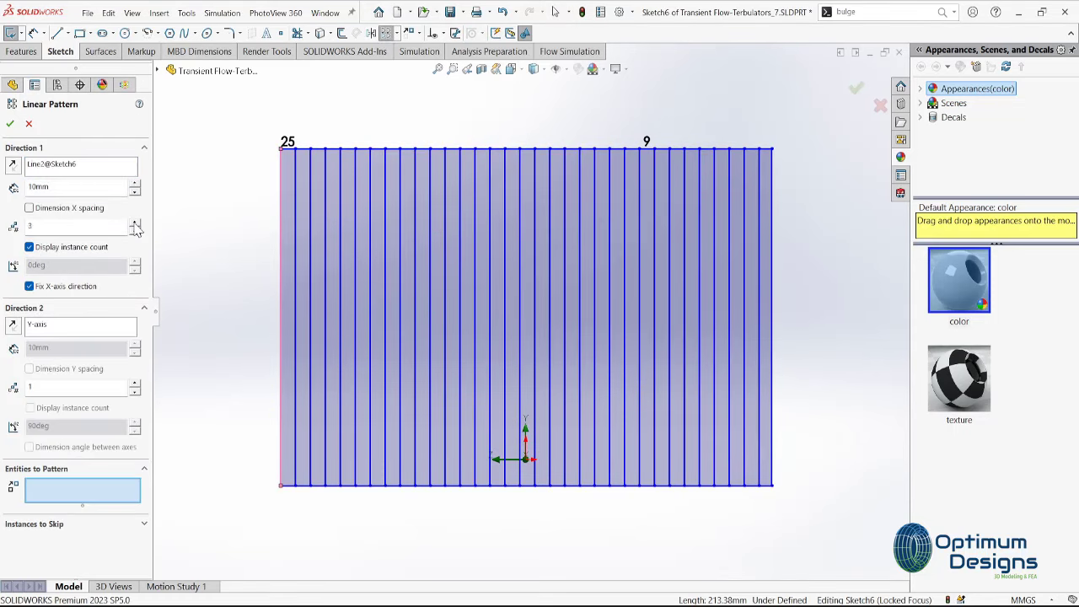
click(350, 153)
text(1)
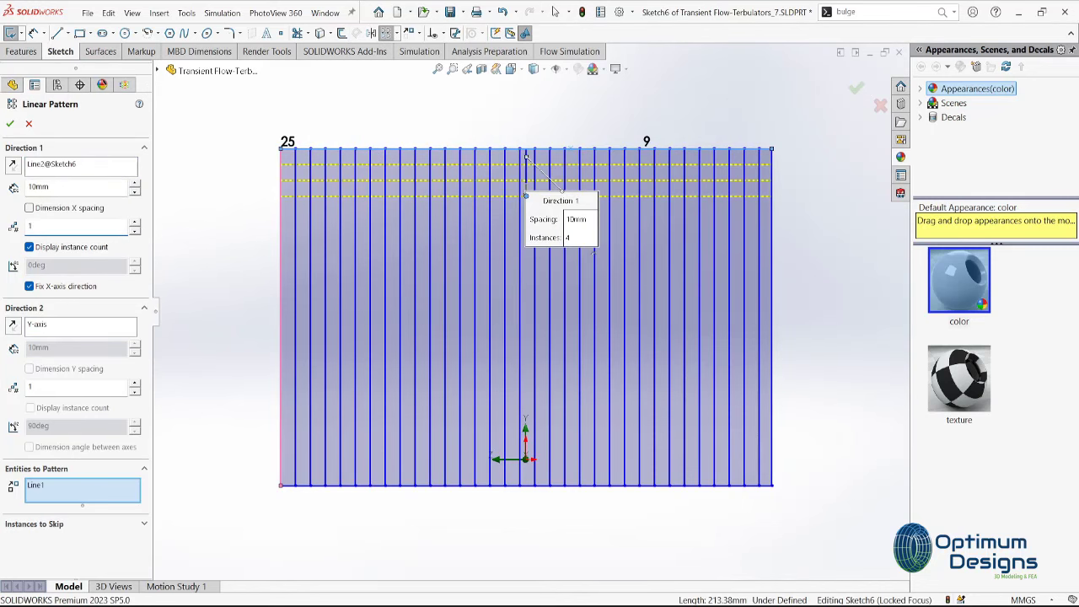
text(00)
double_click(103, 226)
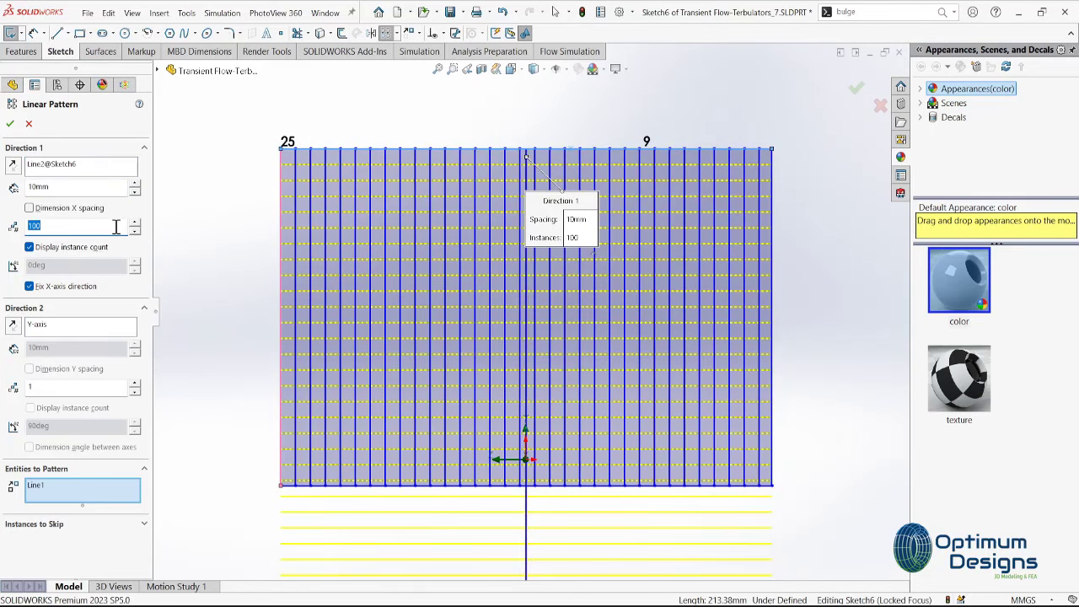
text(10)
click(10, 123)
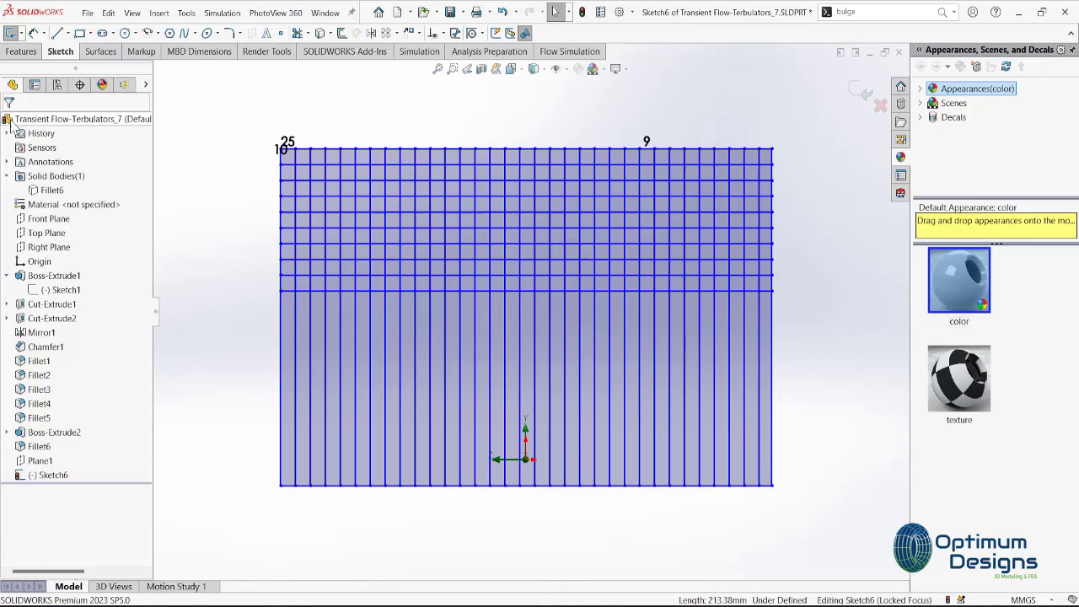
Attempt another linear pattern from the lowest new line, then cancel it
click(385, 33)
key(Delete)
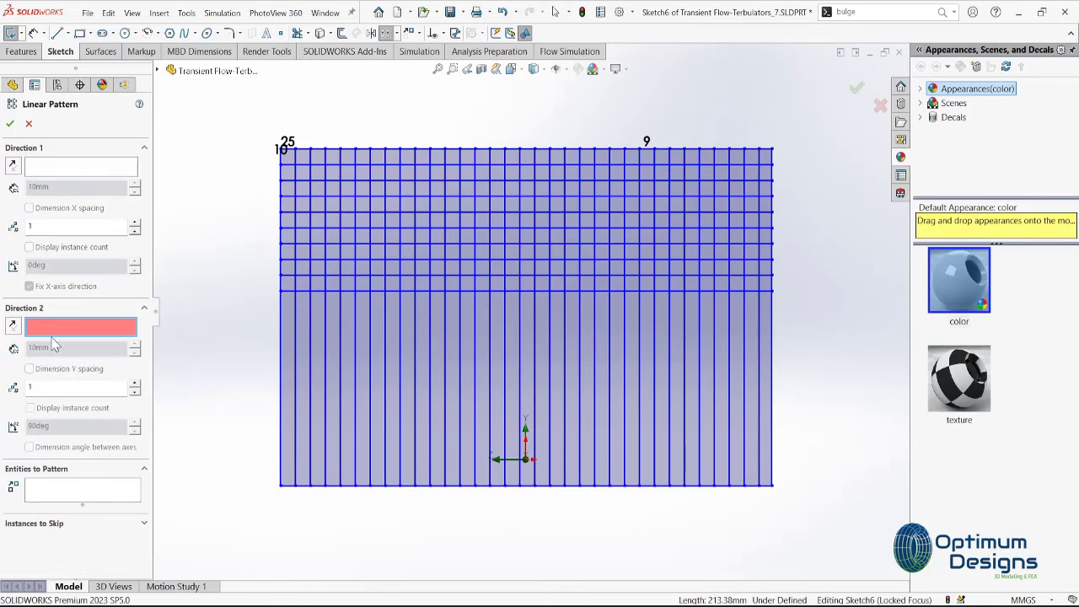
click(334, 291)
click(77, 164)
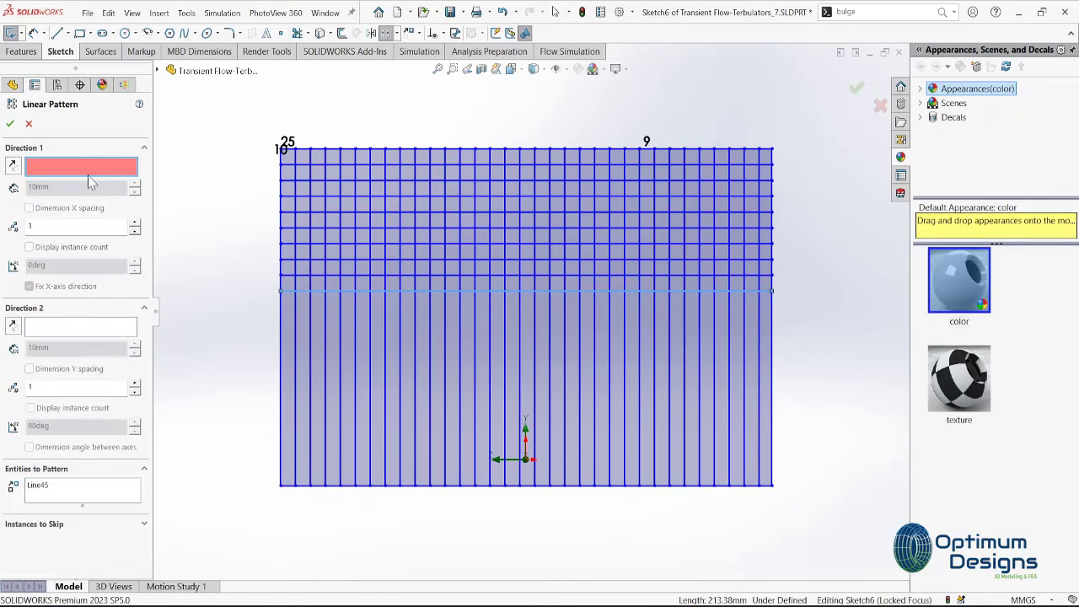
click(280, 349)
click(135, 223)
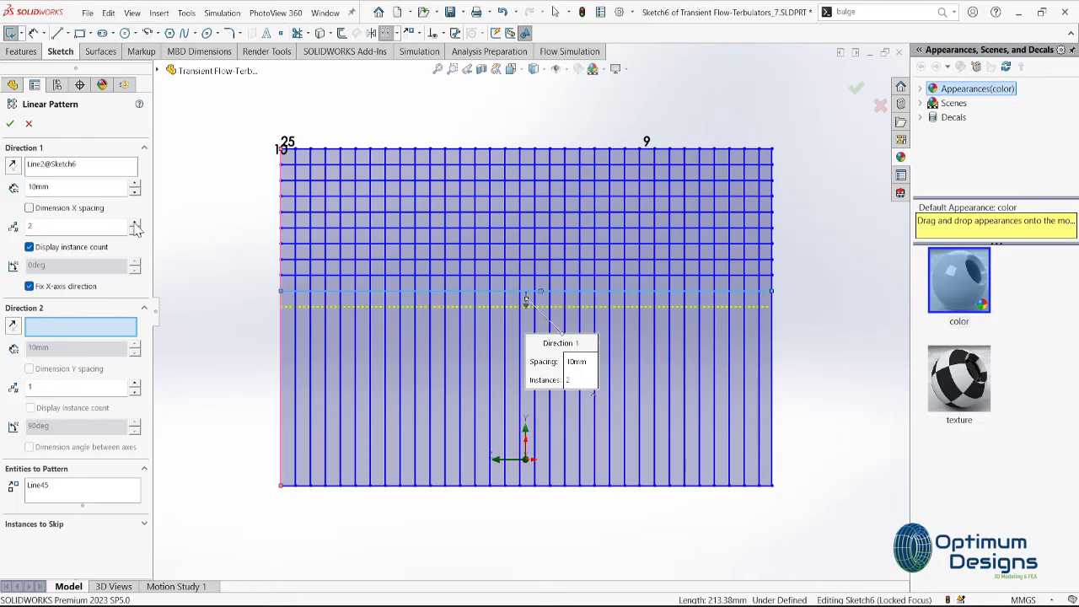
click(10, 123)
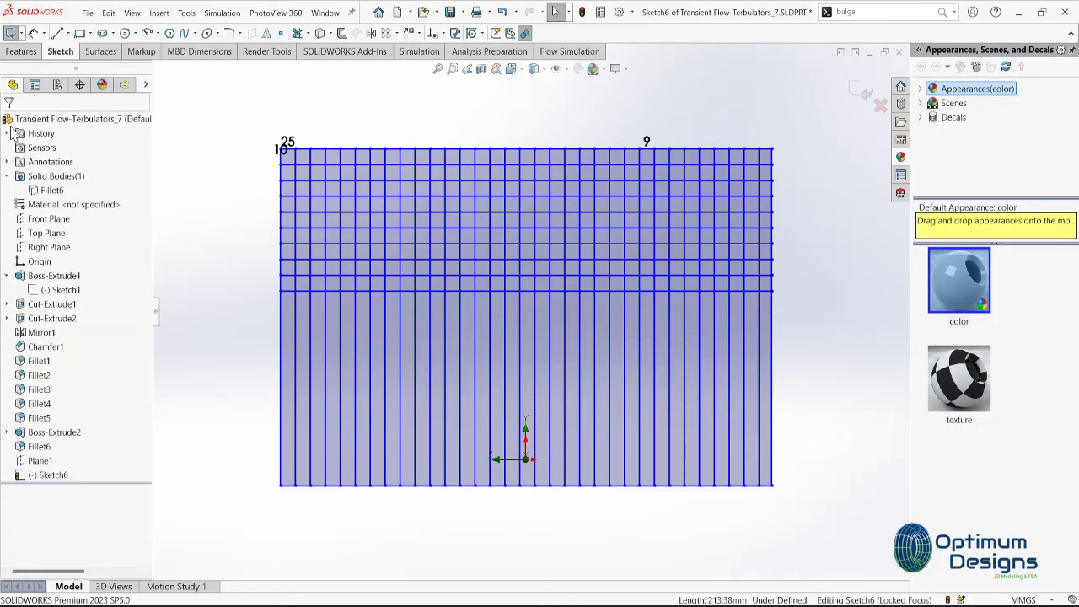
click(367, 34)
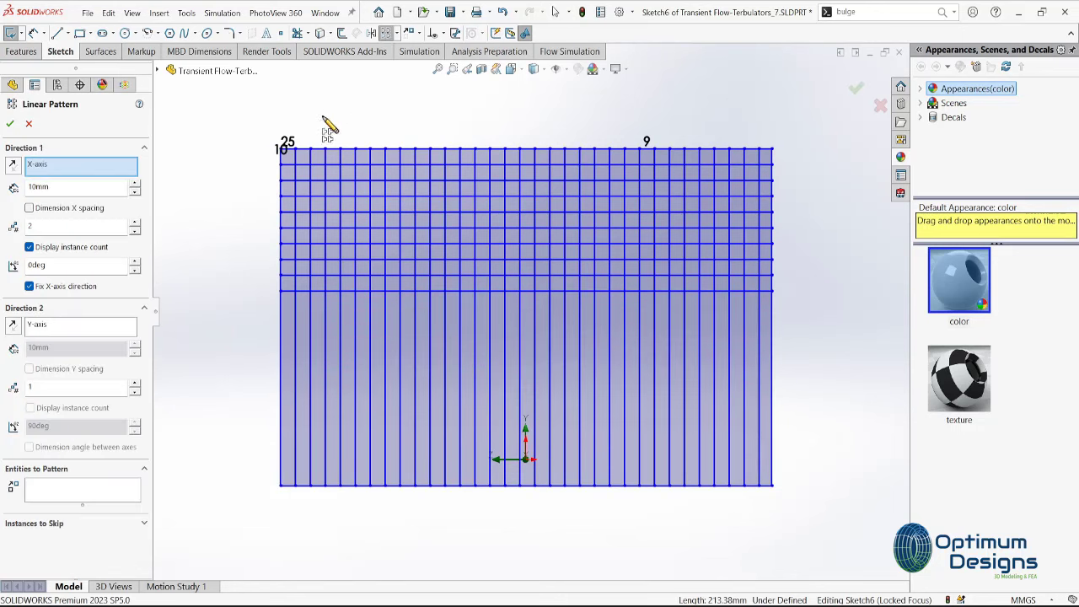
key(Escape)
Box-select the horizontal grid lines, removing the dimensions from the selection
drag(255, 324, 802, 126)
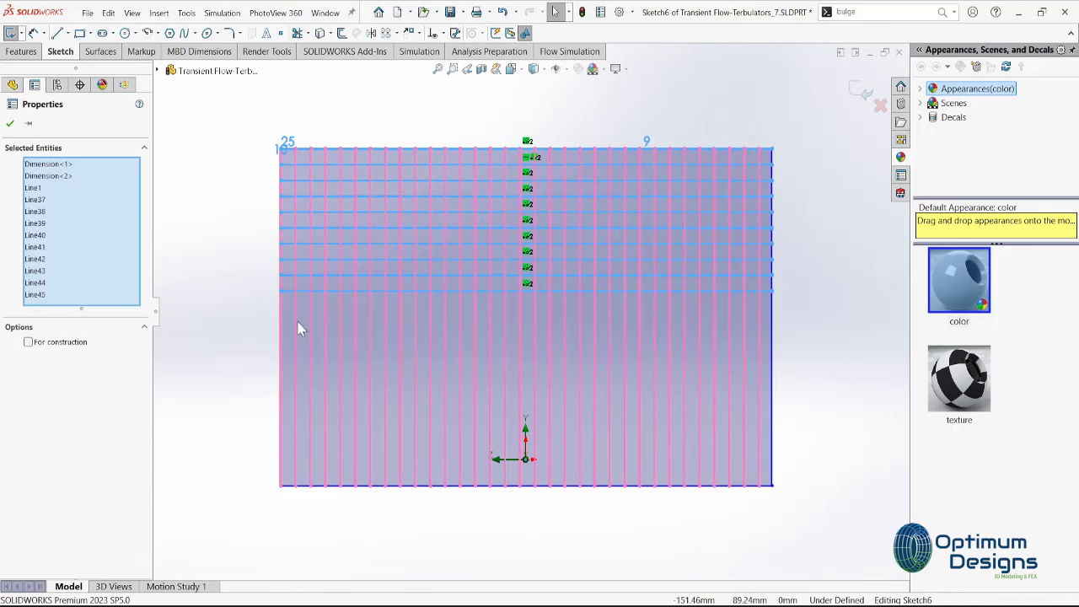
drag(804, 393, 233, 526)
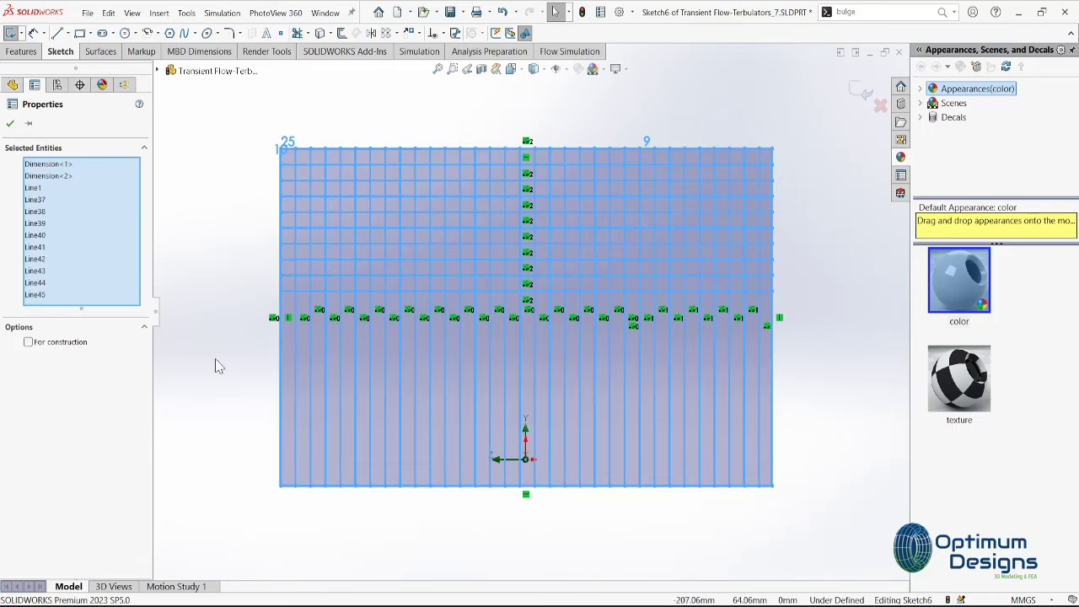
click(251, 309)
drag(249, 314, 822, 103)
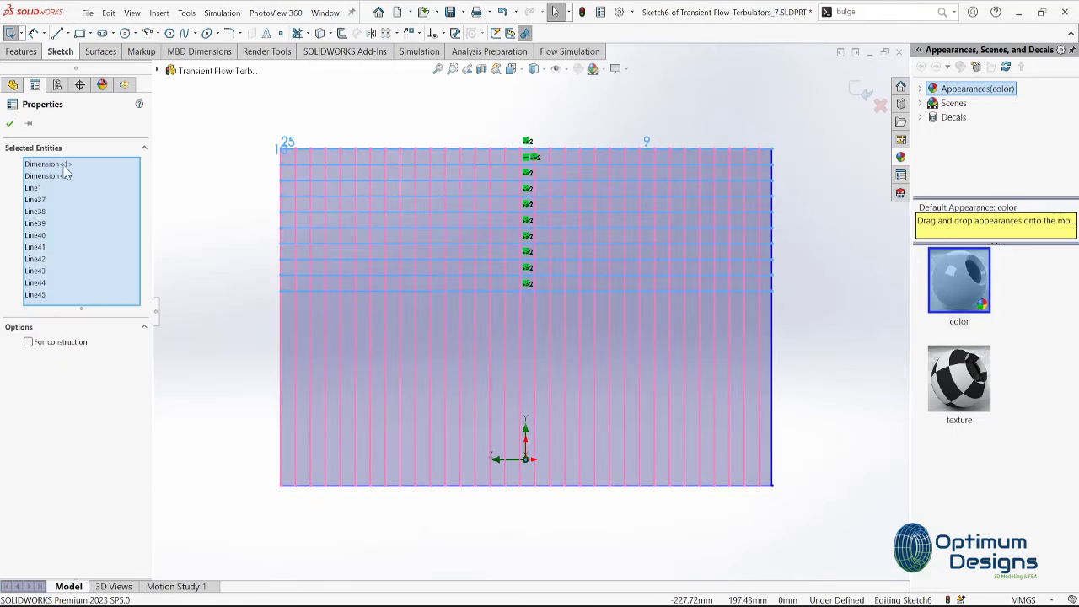
click(51, 164)
click(50, 176)
key(Delete)
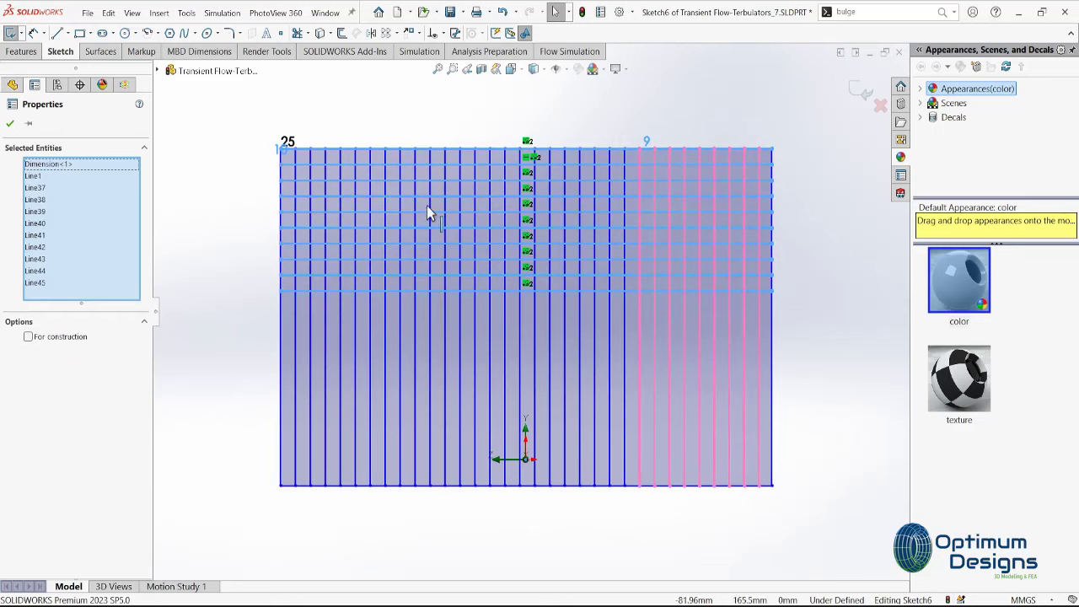
Copy the selected horizontal lines from the top-right corner down into the lower grid
click(419, 34)
click(422, 65)
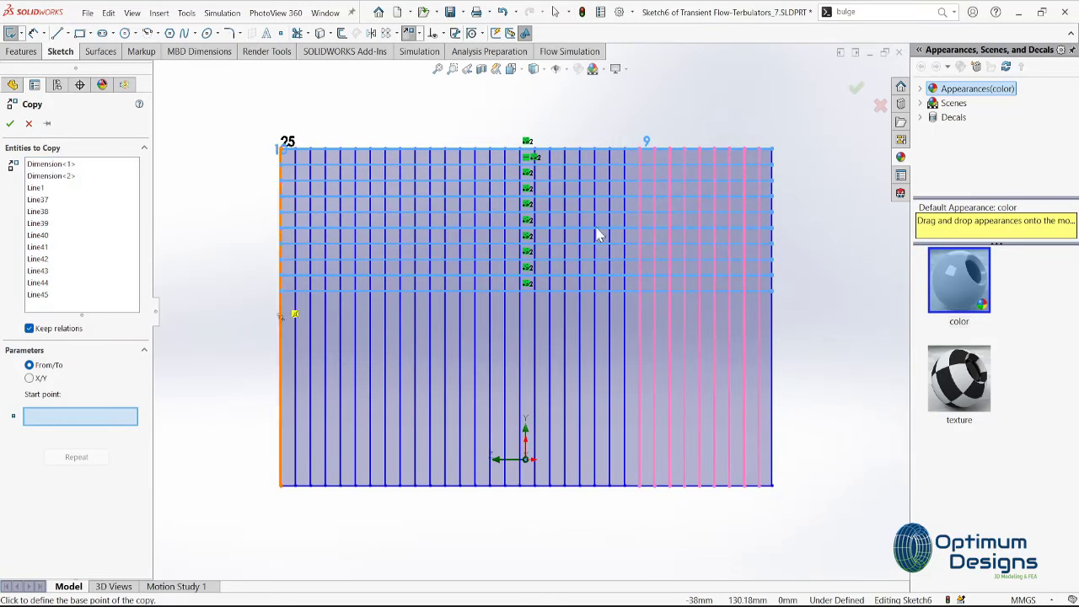
click(772, 149)
click(773, 291)
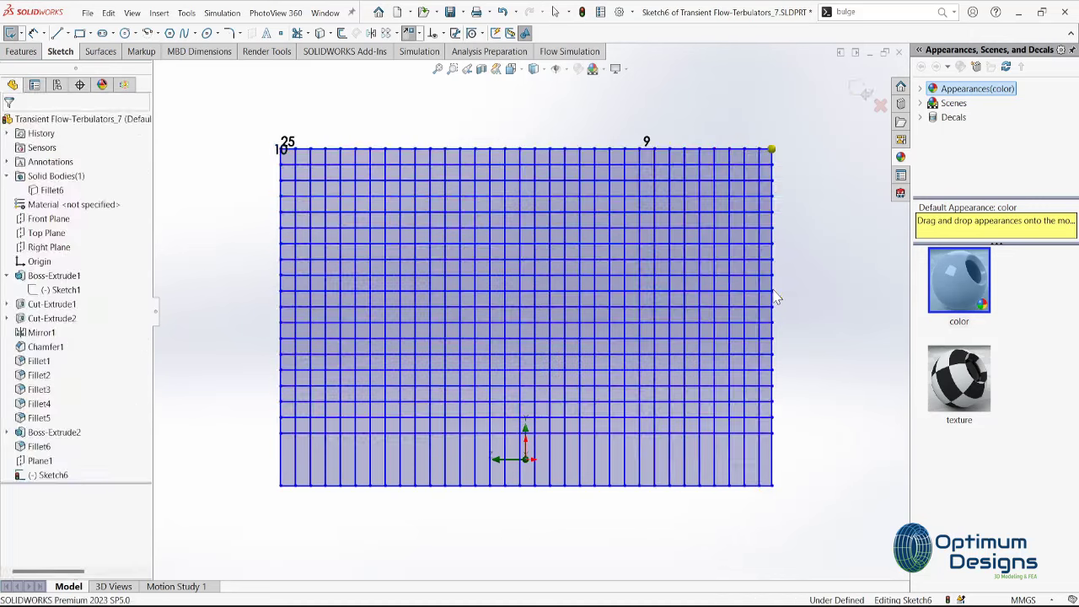
Copy the three lowest horizontal lines further down to complete the grid
mouse_move(797, 470)
mouse_down()
mouse_move(268, 425)
mouse_move(828, 394)
mouse_up()
click(253, 455)
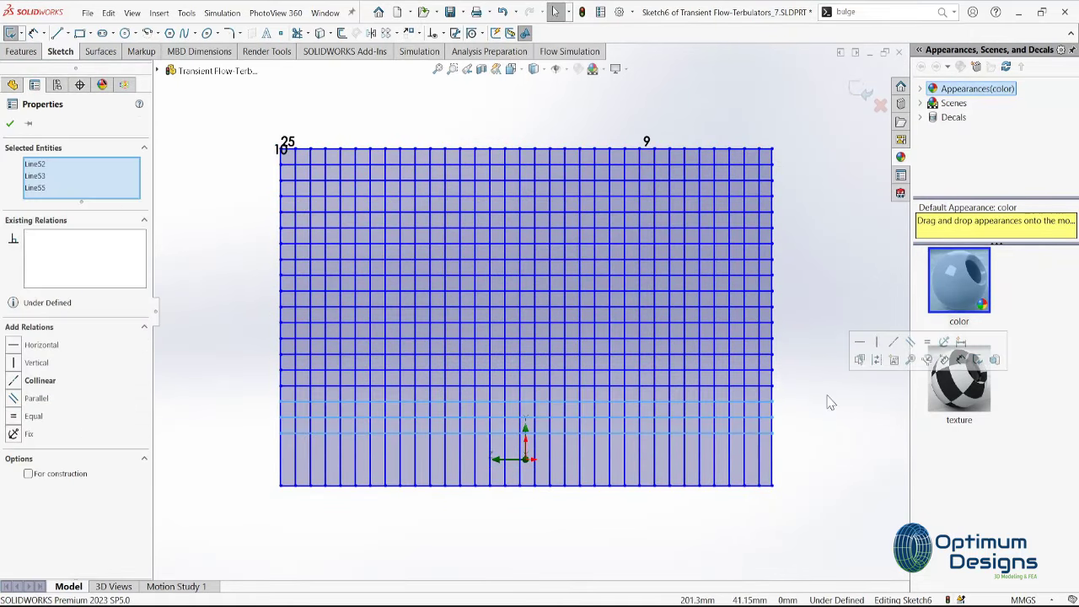
click(394, 33)
click(412, 48)
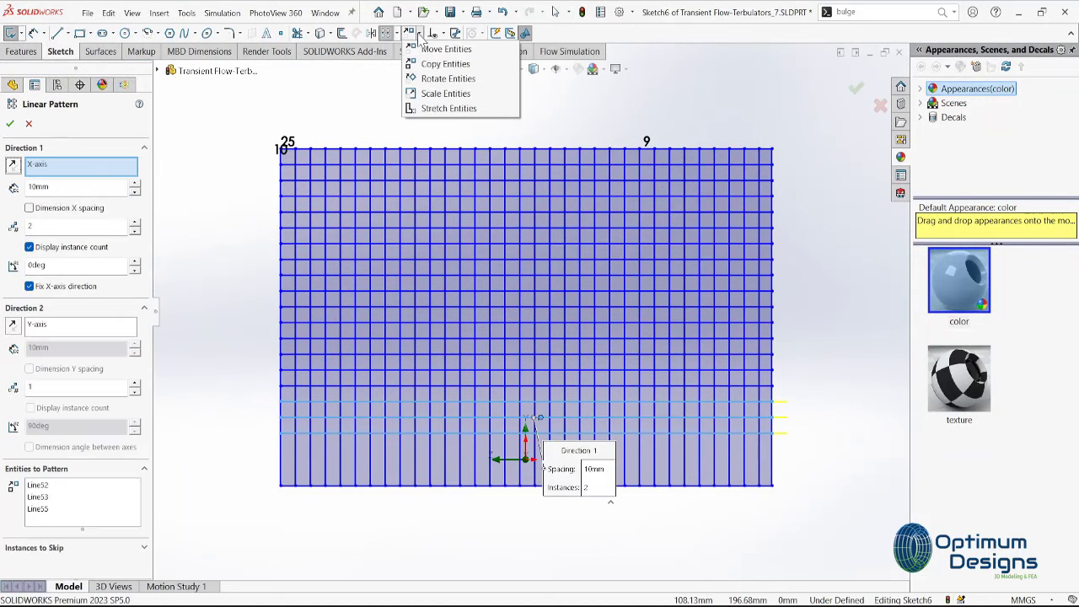
click(672, 307)
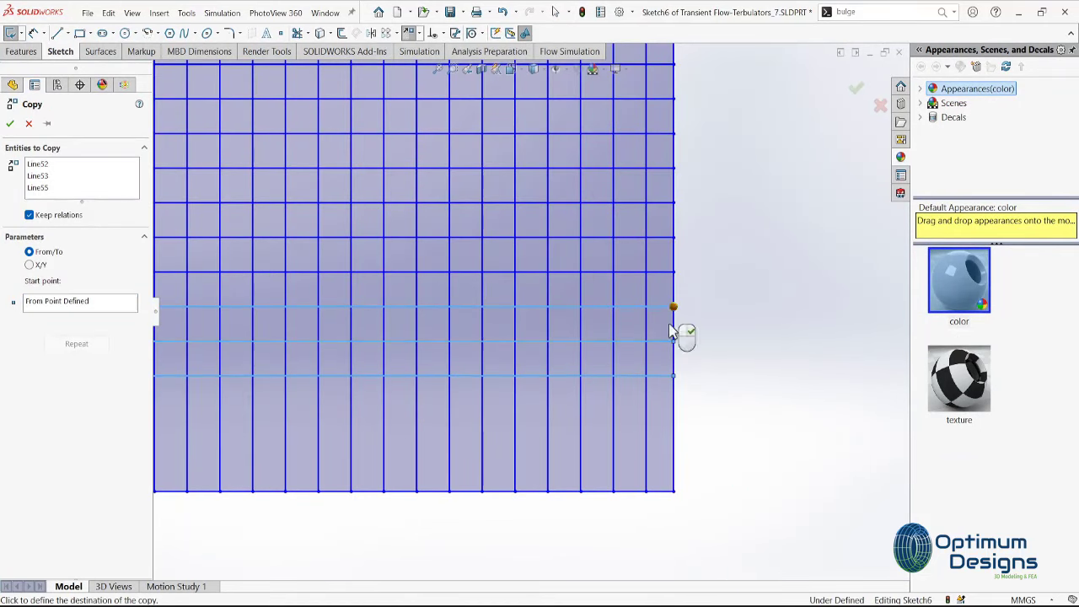
click(674, 377)
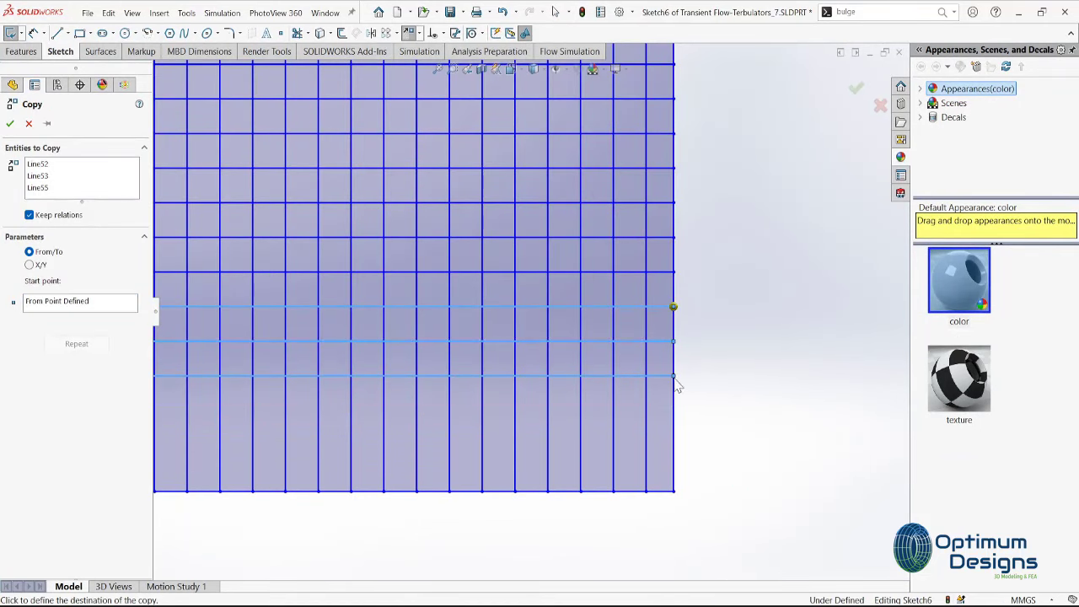
right_click(676, 379)
key(Escape)
key(Escape)
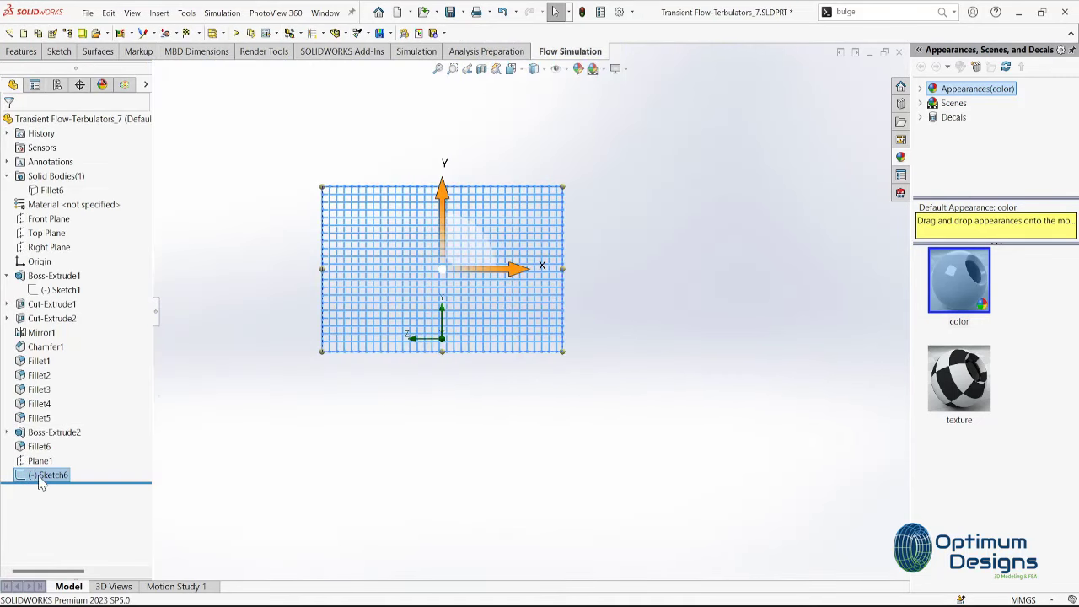
Rename Sketch6 to 'Projectile Starting Plane' through its feature properties
right_click(50, 474)
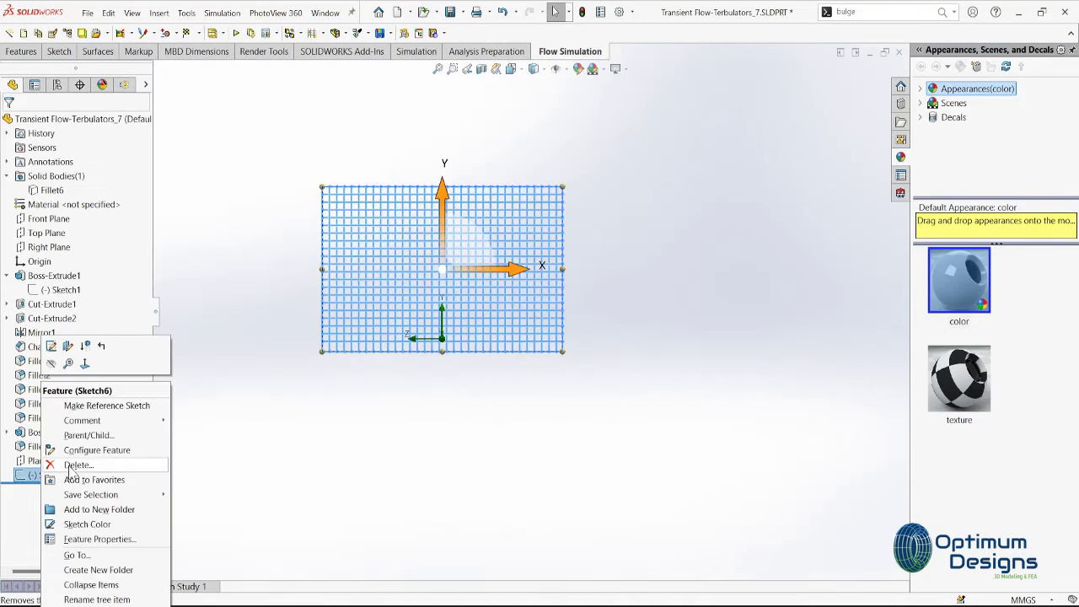
click(97, 539)
text(Pr)
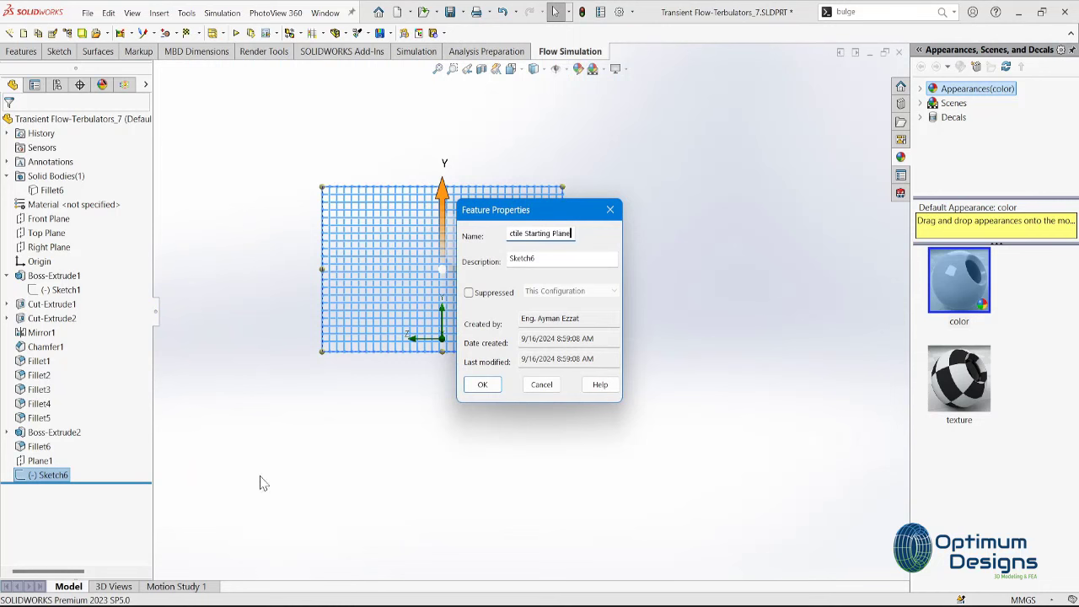
click(482, 385)
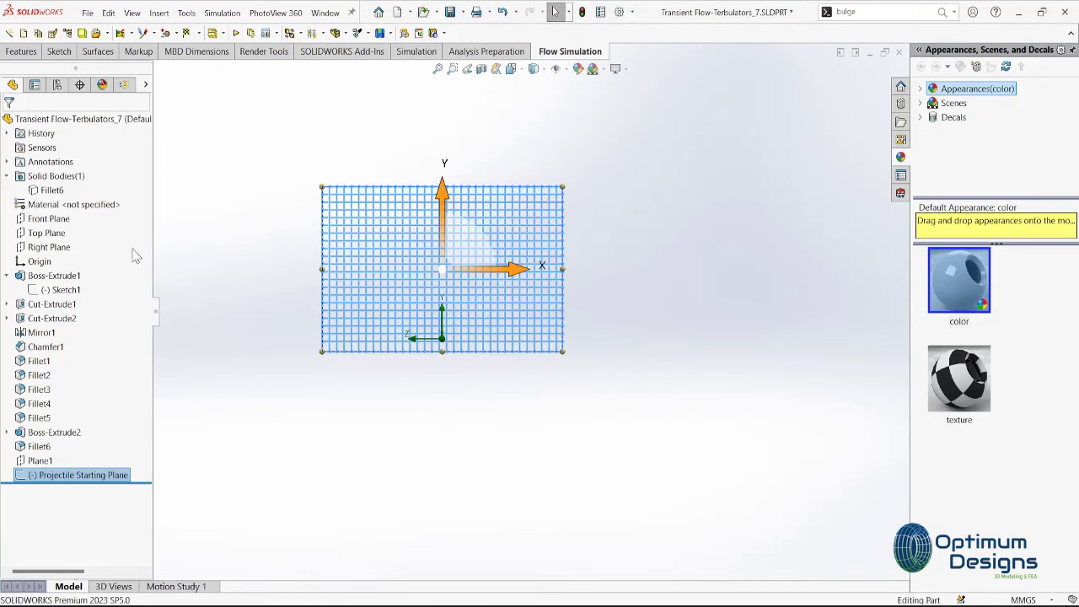
Show the Fillet6 body and orbit to view it beside the grid
click(124, 85)
click(12, 84)
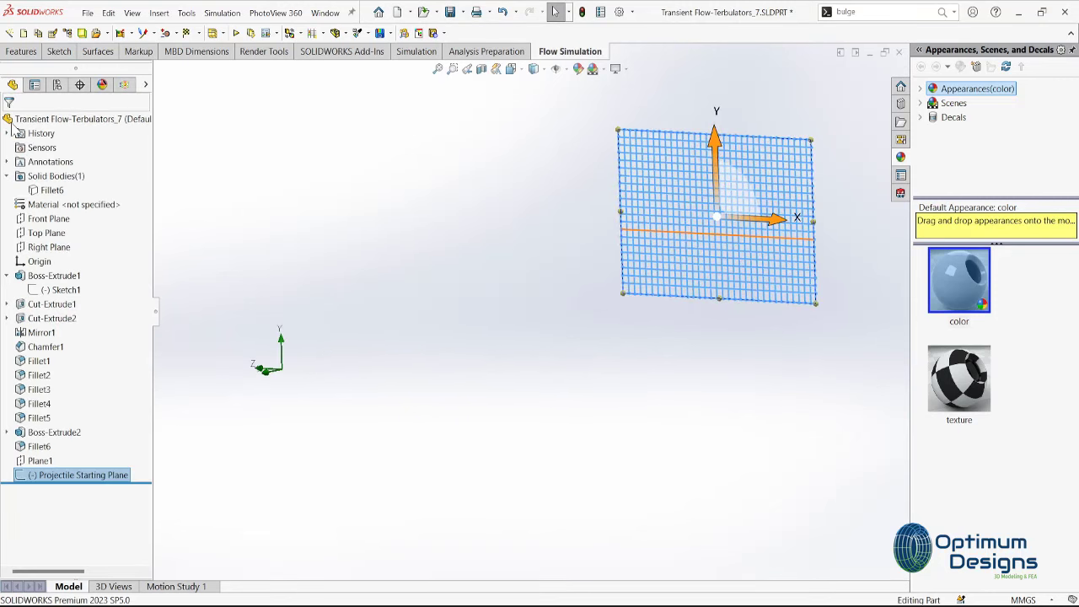
click(51, 191)
right_click(53, 196)
click(109, 318)
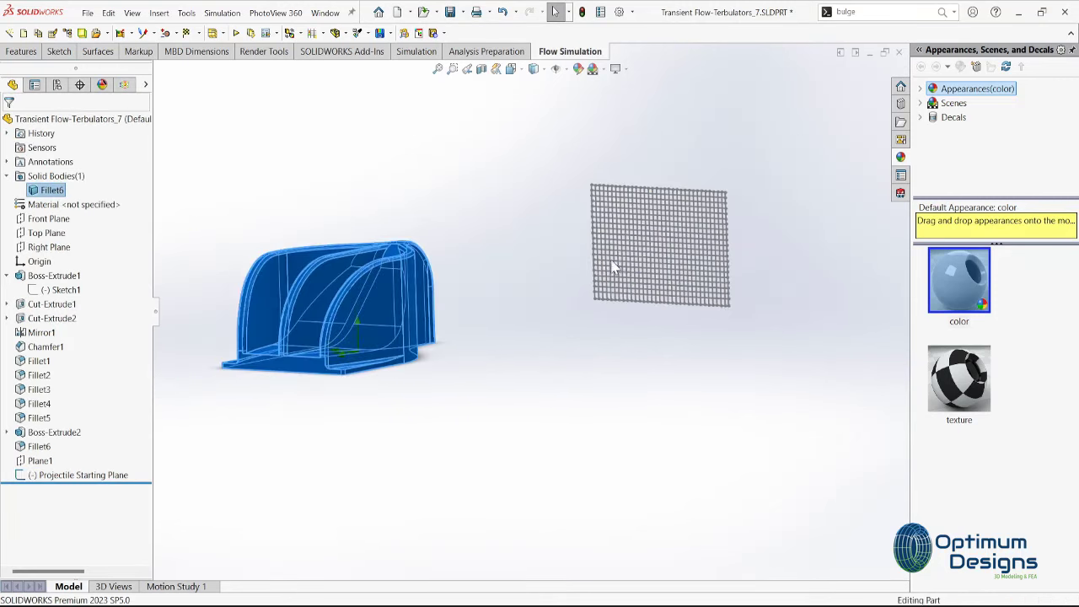
mouse_move(278, 320)
middle_down()
mouse_move(376, 310)
mouse_move(397, 282)
middle_up()
Edit the Computational Domain definition and switch to the Left view
click(124, 84)
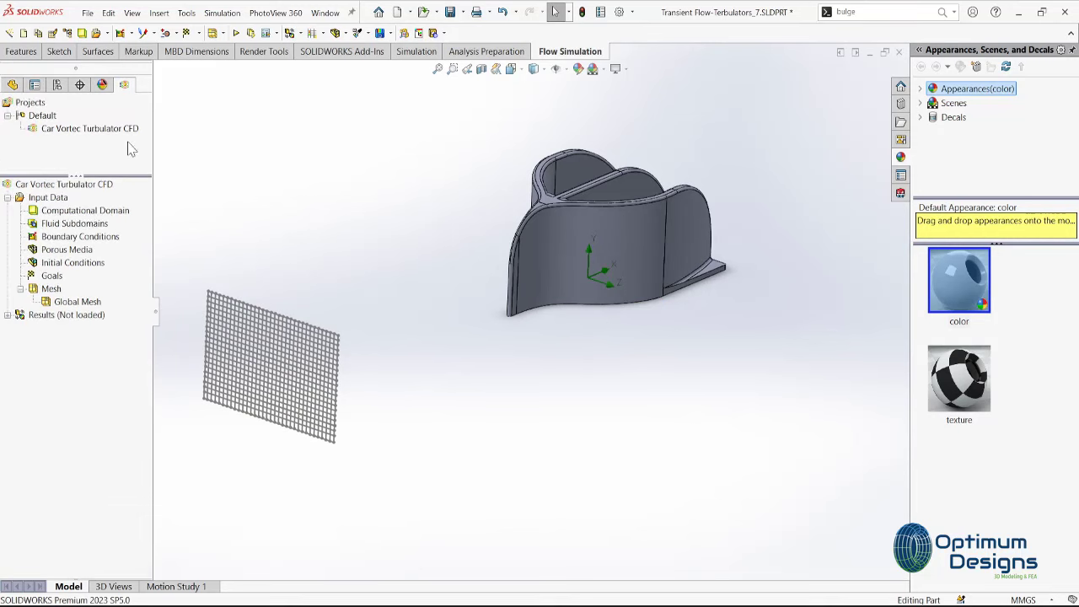
right_click(80, 211)
click(115, 236)
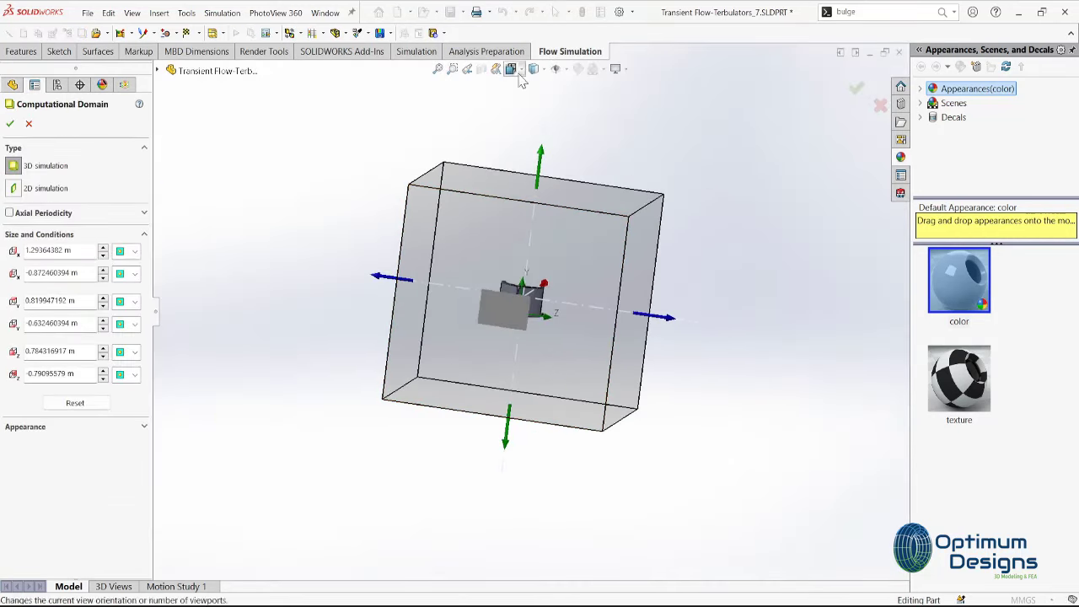
click(511, 68)
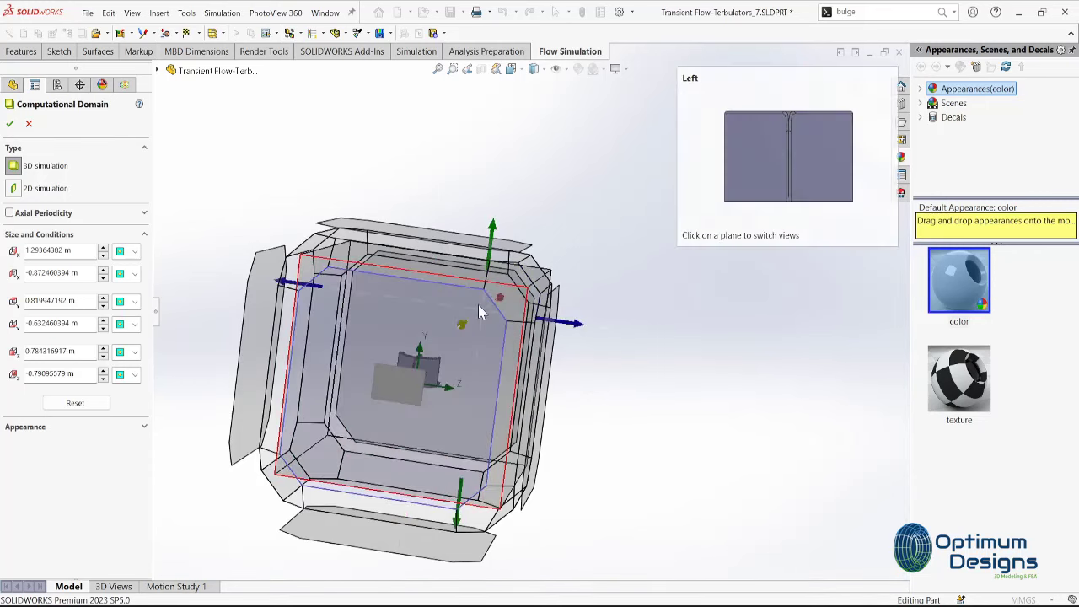
key(Return)
click(534, 68)
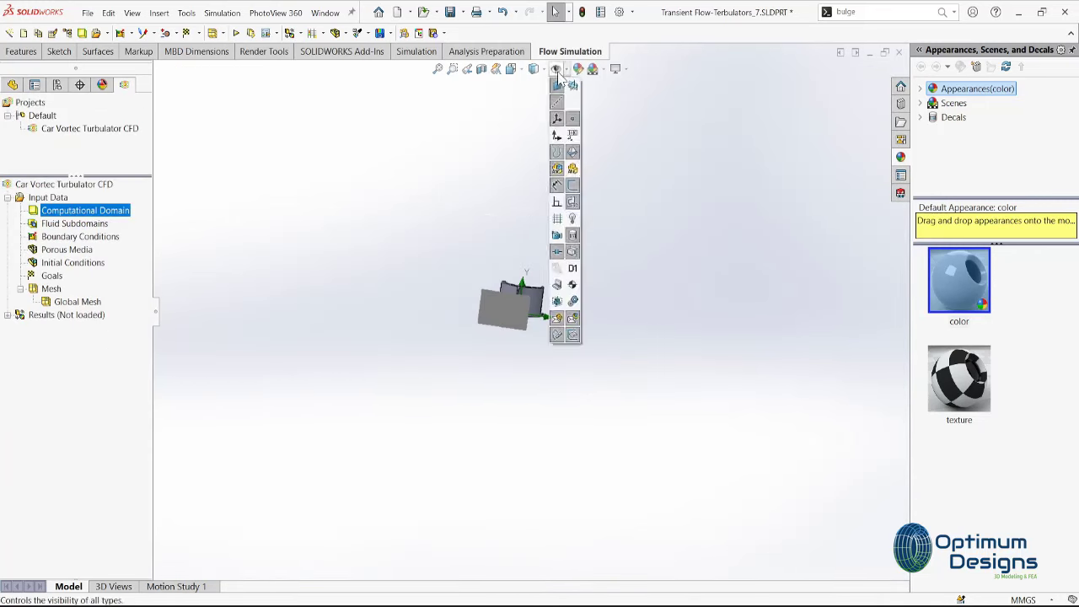
click(455, 301)
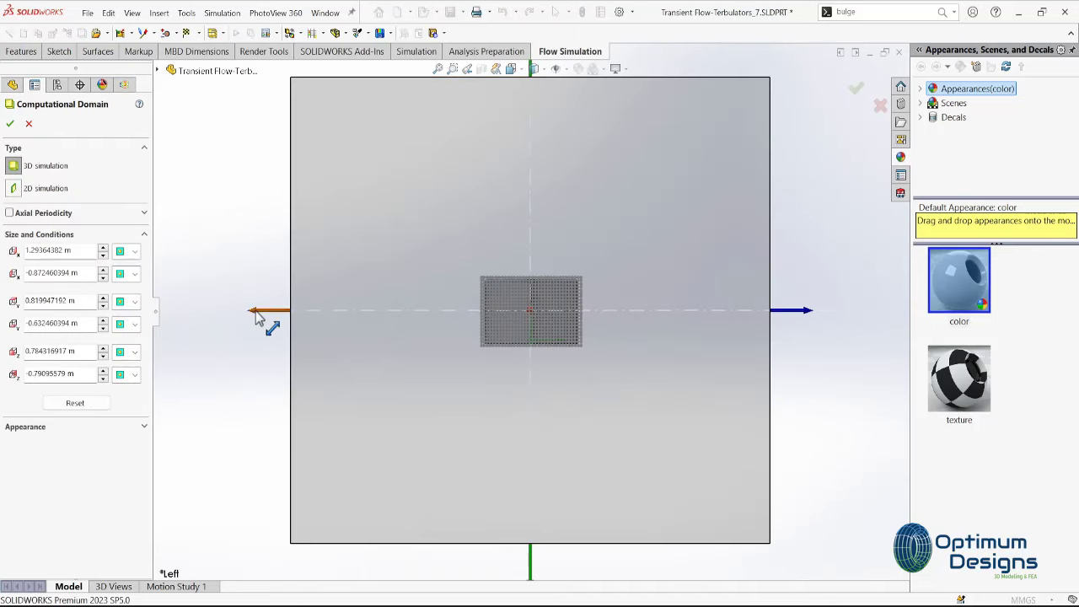
Drag the domain boundaries to Z -0.547 to 0.535 m and Y -0.433 to 0.522 m
mouse_move(270, 314)
mouse_down()
mouse_move(395, 310)
mouse_move(349, 326)
mouse_up()
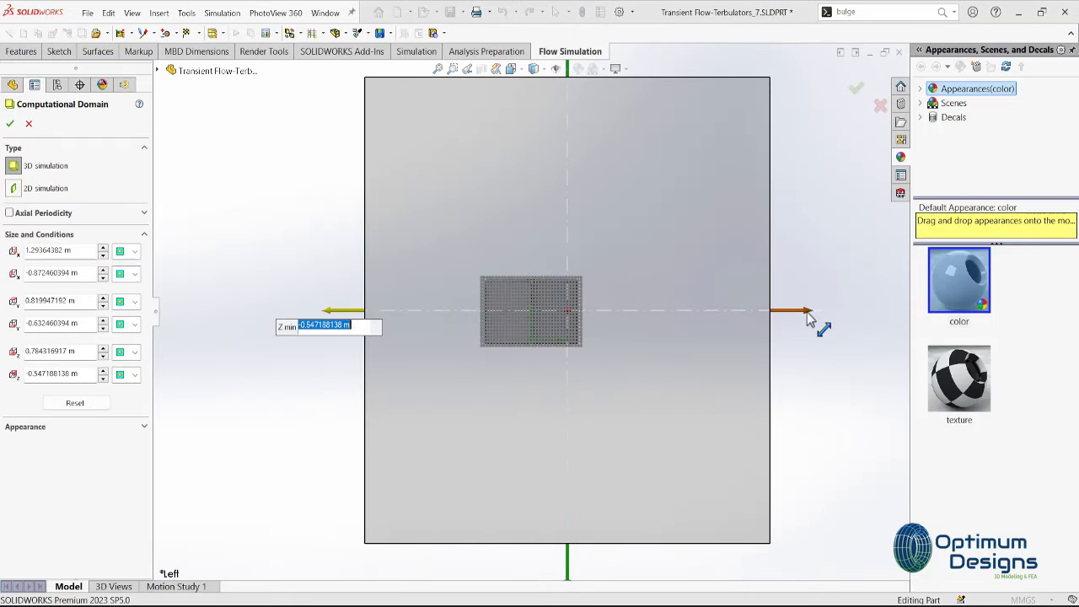
drag(807, 312, 726, 312)
drag(545, 126, 530, 174)
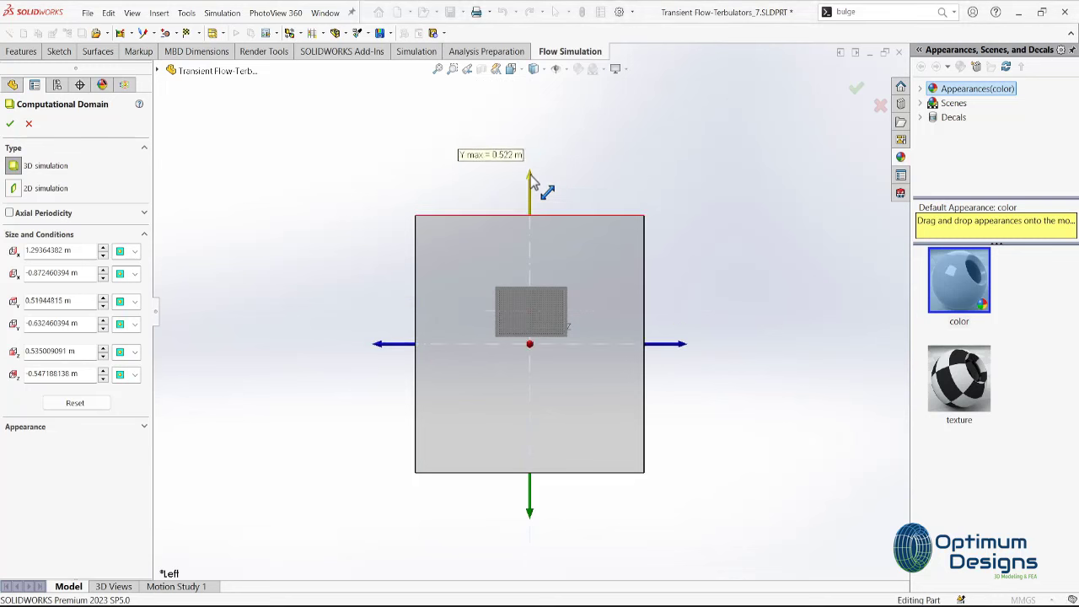
drag(523, 509, 545, 476)
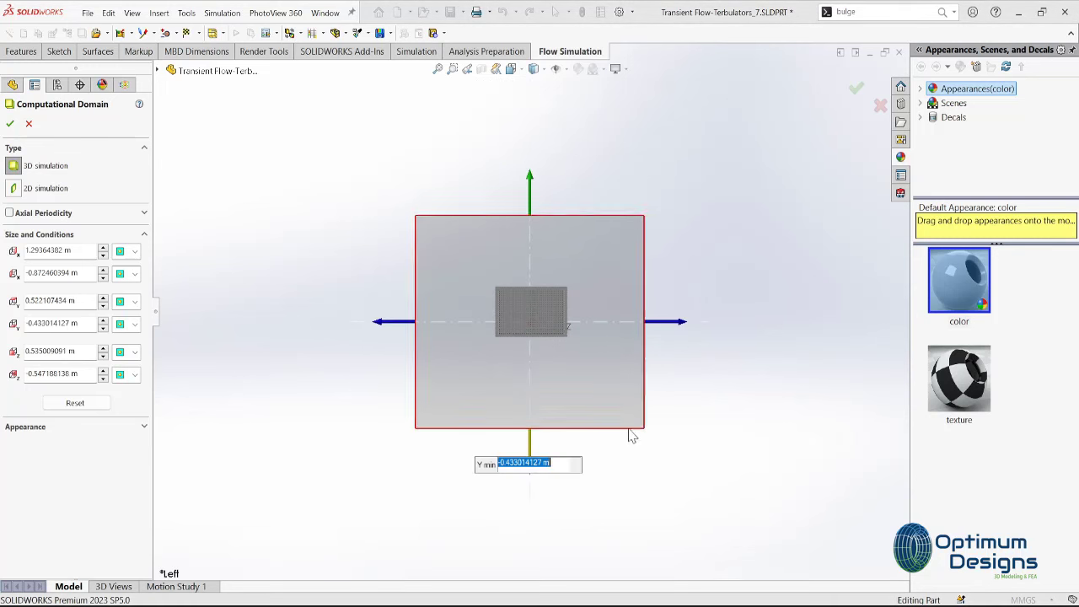
middle_drag(630, 434, 525, 430)
click(10, 123)
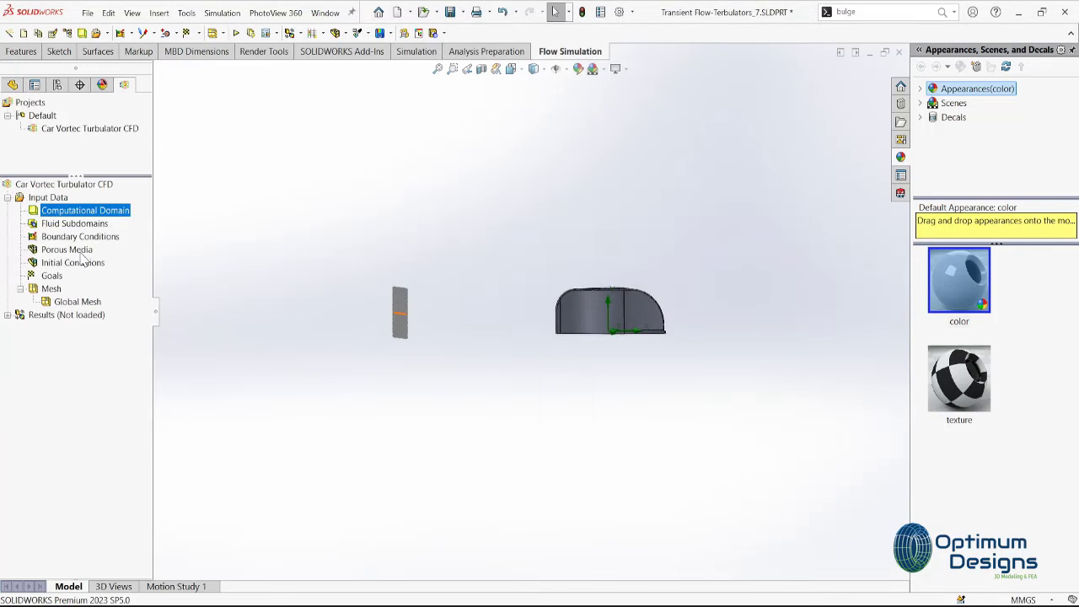
Review the Global Mesh settings and close them
right_click(64, 308)
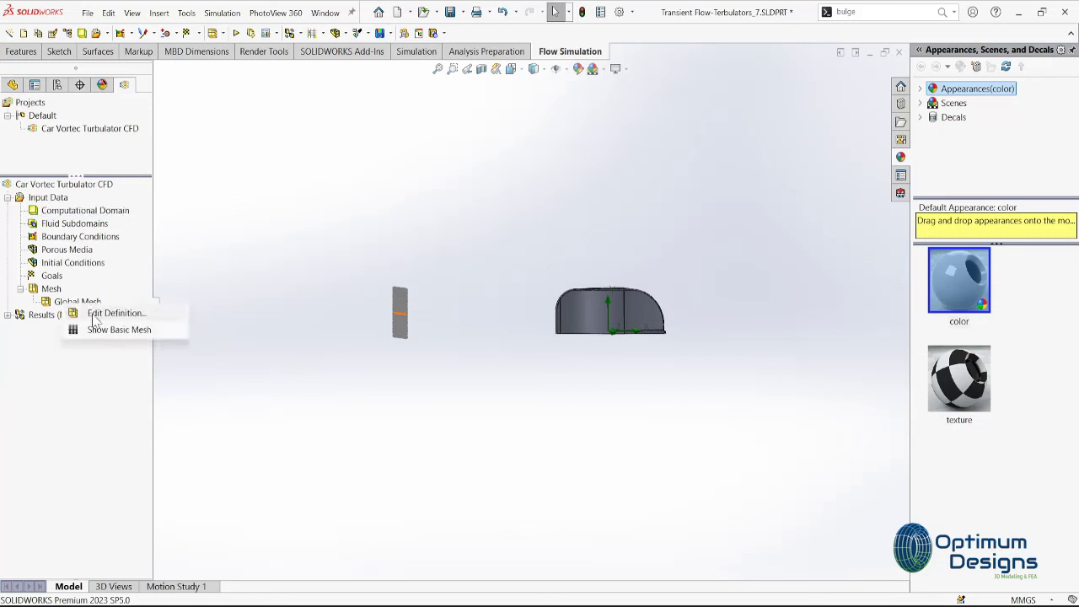
click(109, 312)
click(10, 123)
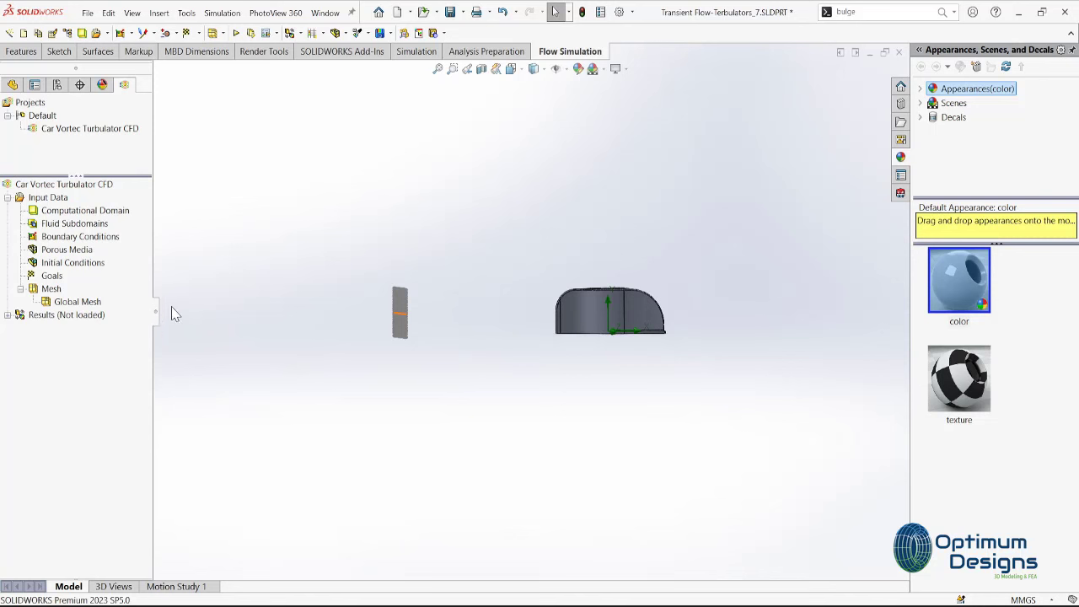
Run the transient calculation with the adjusted run setting, loading results to 1.000 s
click(236, 33)
click(485, 349)
click(447, 436)
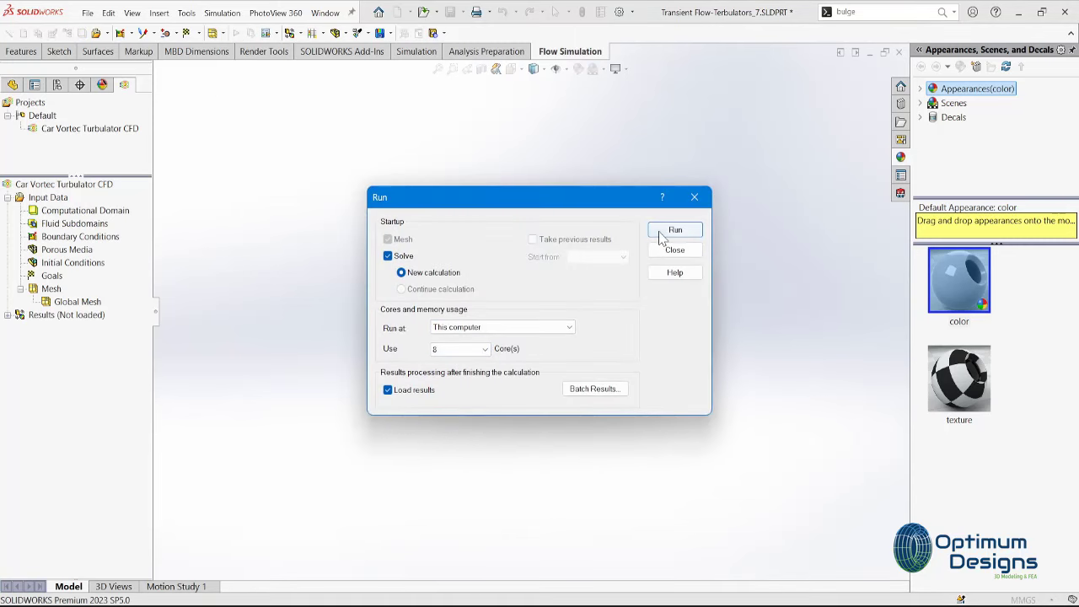
click(666, 230)
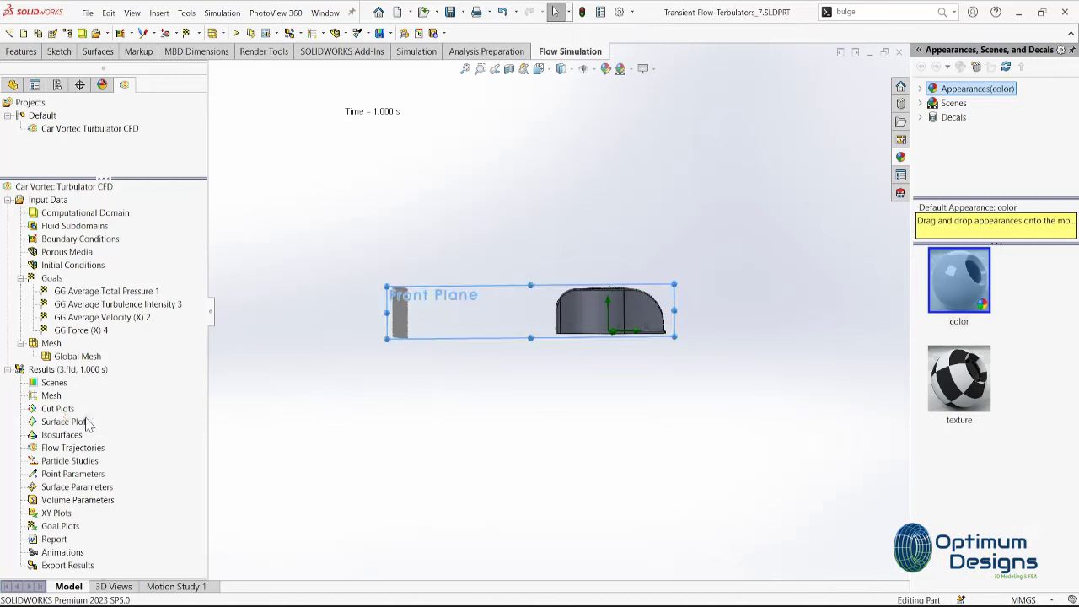
Create a Turbulent Viscosity contour cut plot on the Front Plane and start its animation
click(82, 402)
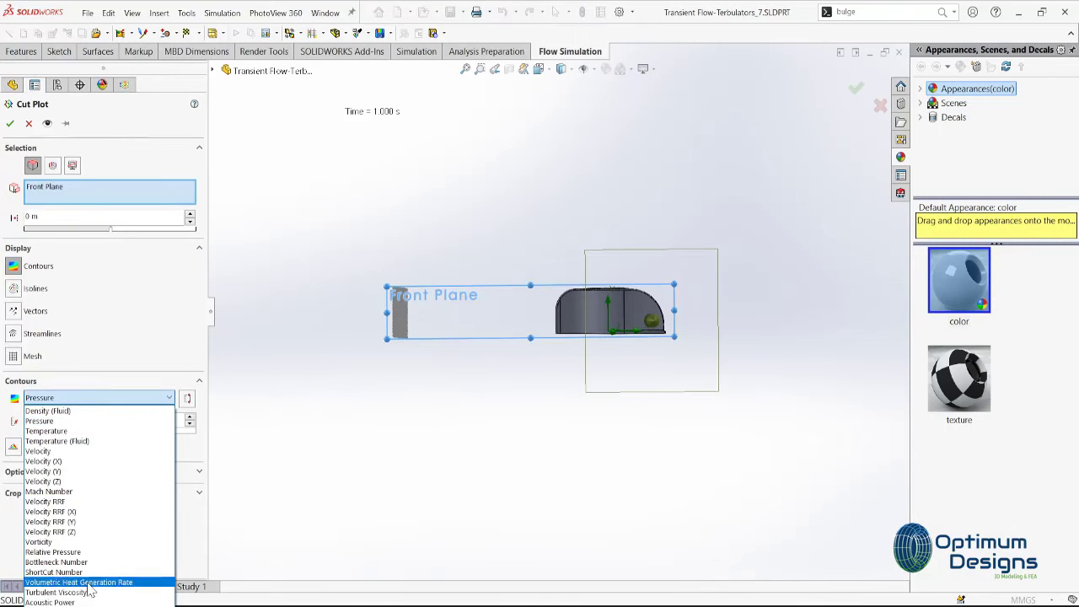
click(87, 593)
text(255)
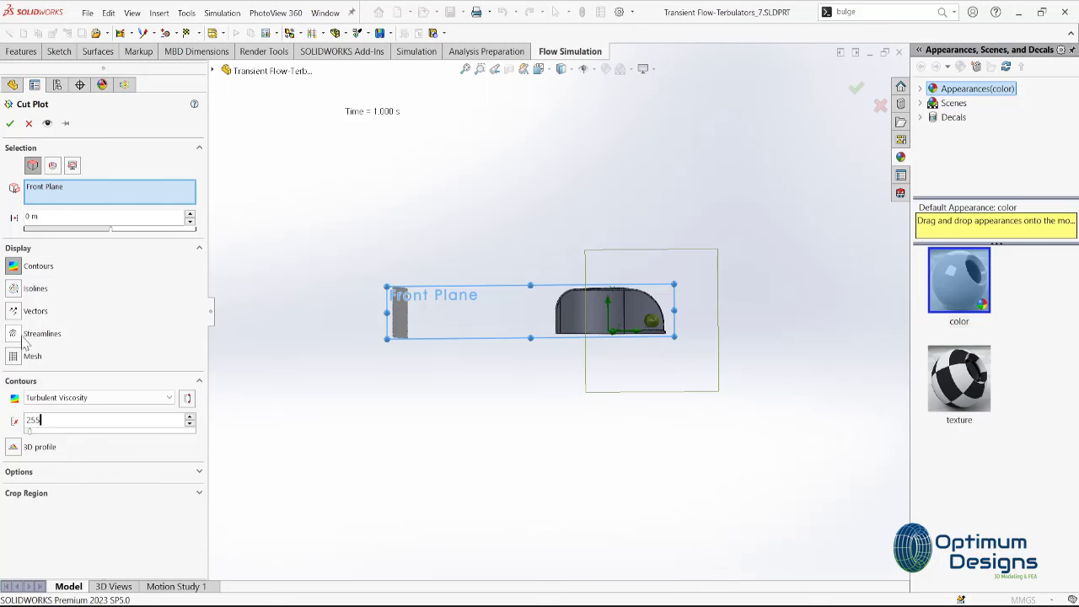
click(10, 124)
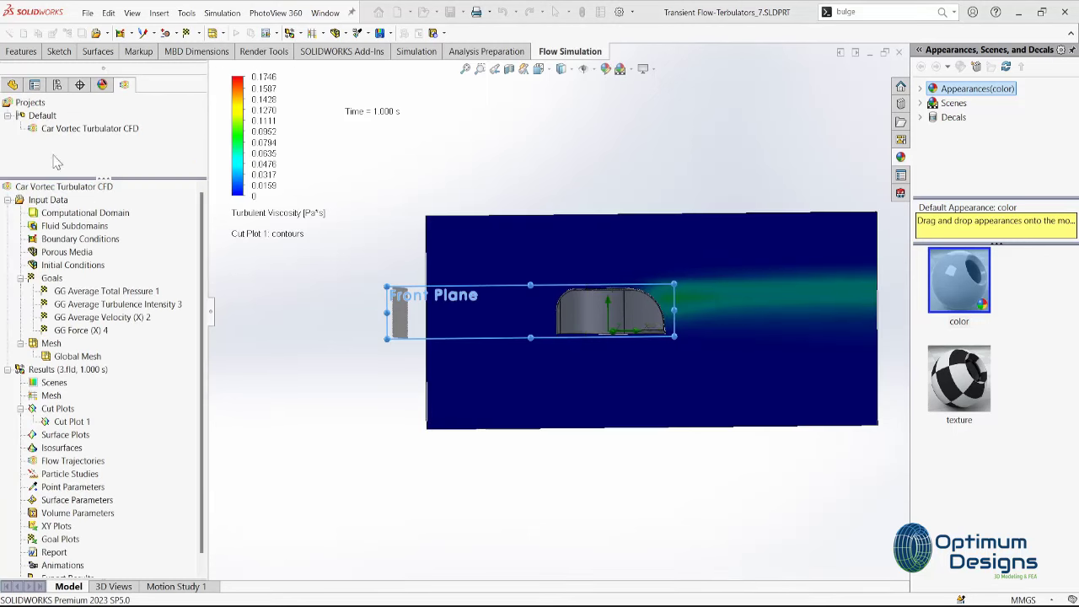
right_click(76, 423)
click(135, 321)
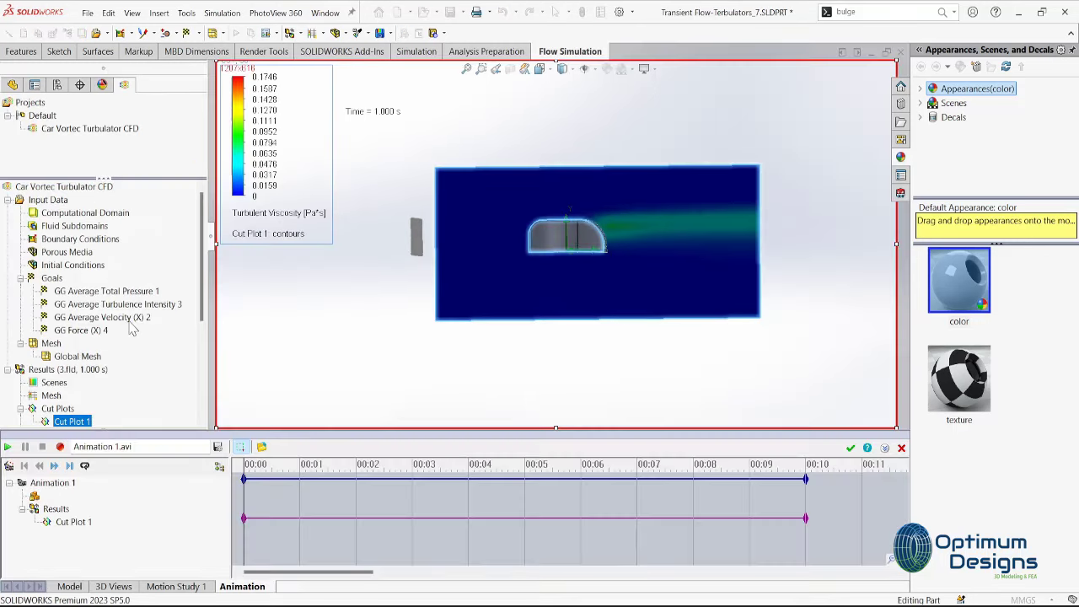
Build Animation 1 with the wizard, add a control point, and play it
click(9, 466)
click(539, 429)
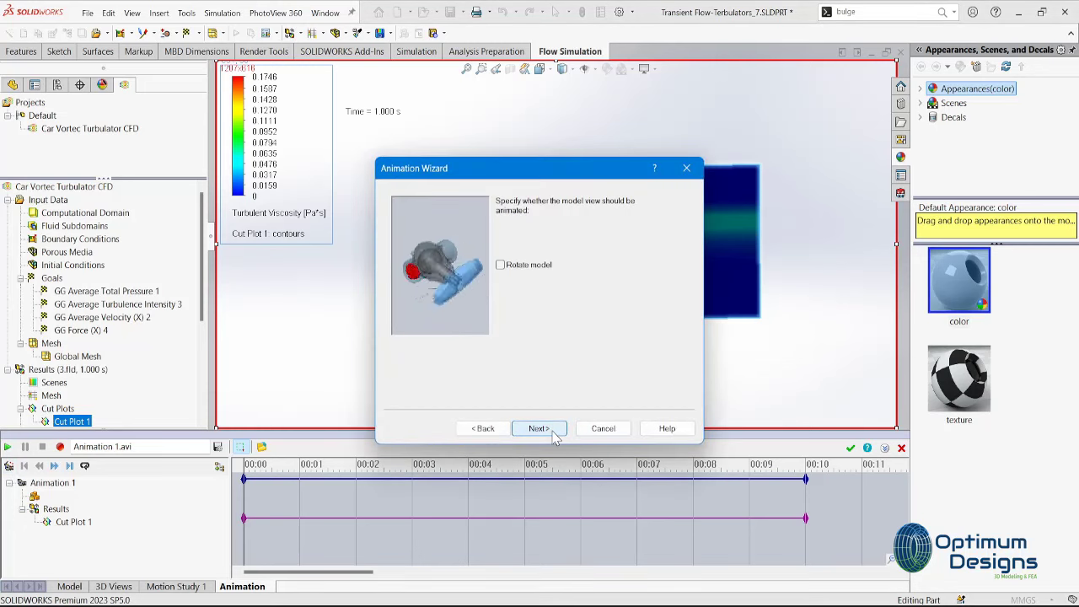
click(542, 430)
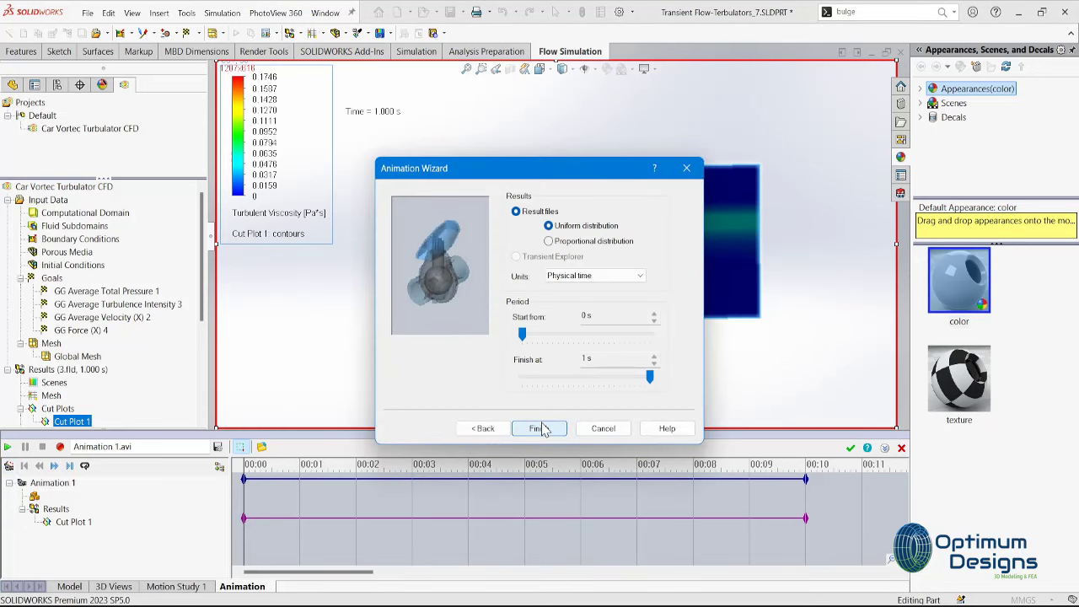
click(542, 430)
right_click(244, 526)
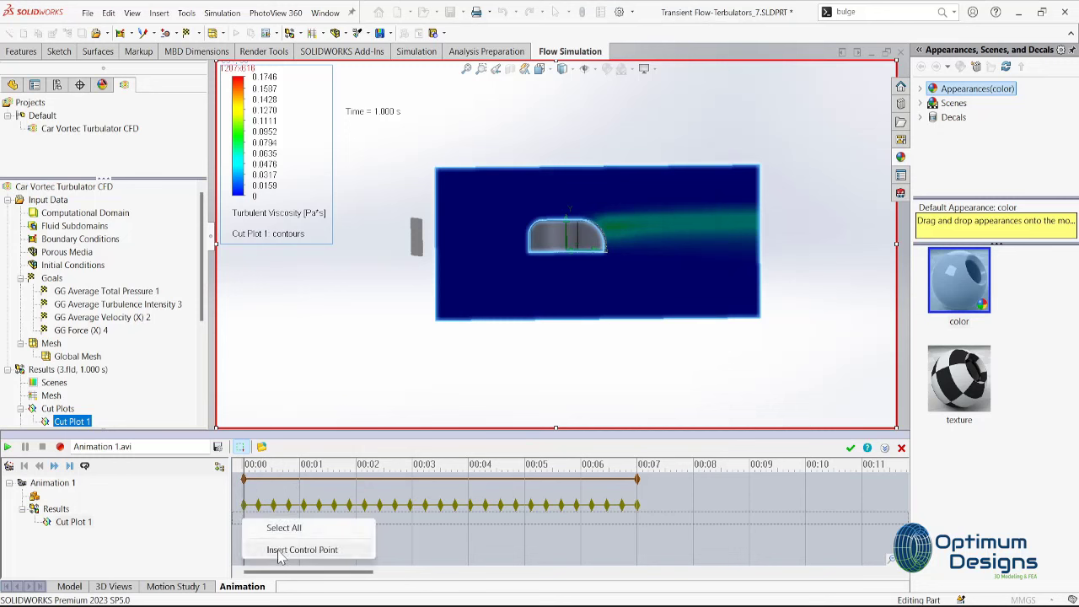
click(287, 555)
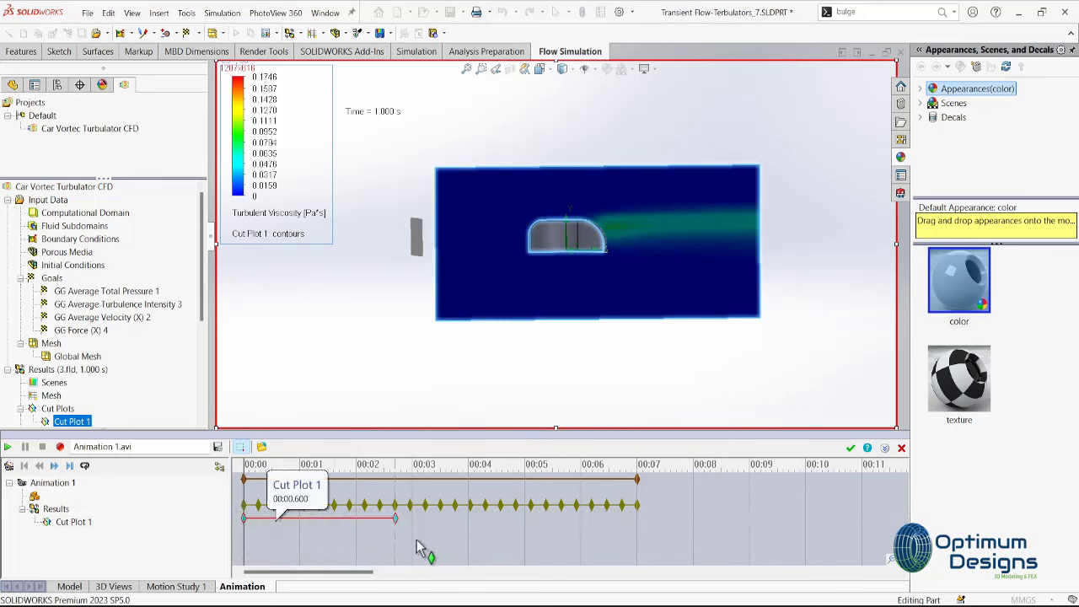
click(9, 448)
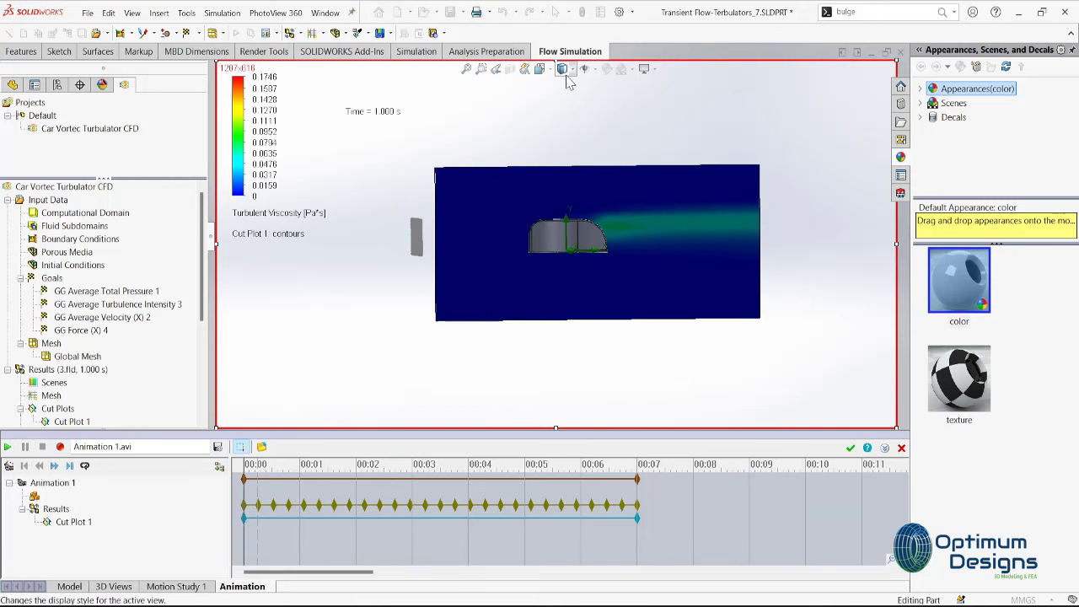
Replay the cut plot animation in Front view
click(564, 119)
click(540, 68)
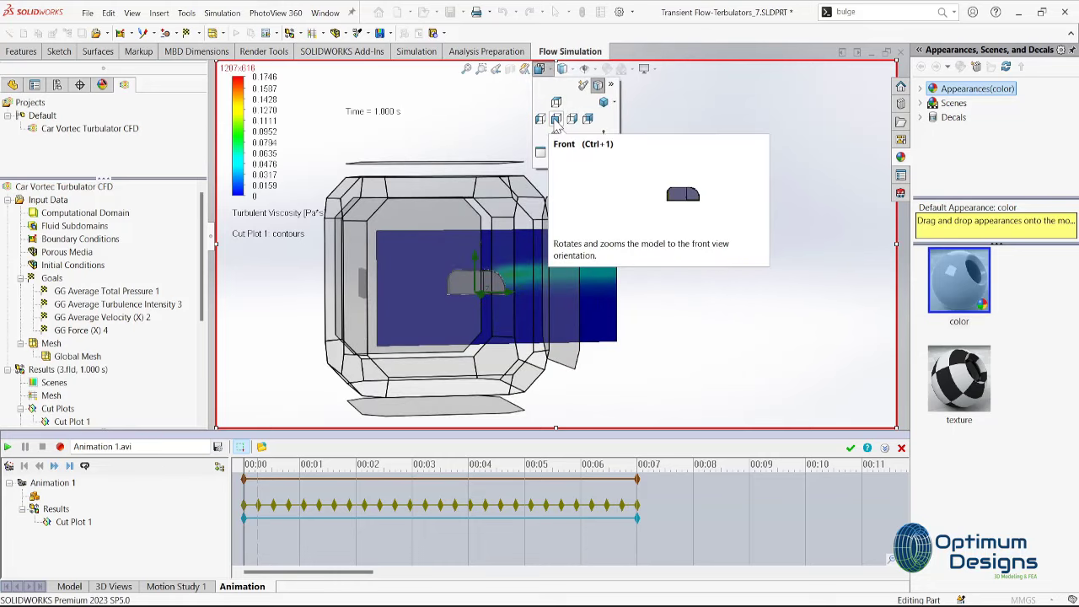
click(555, 119)
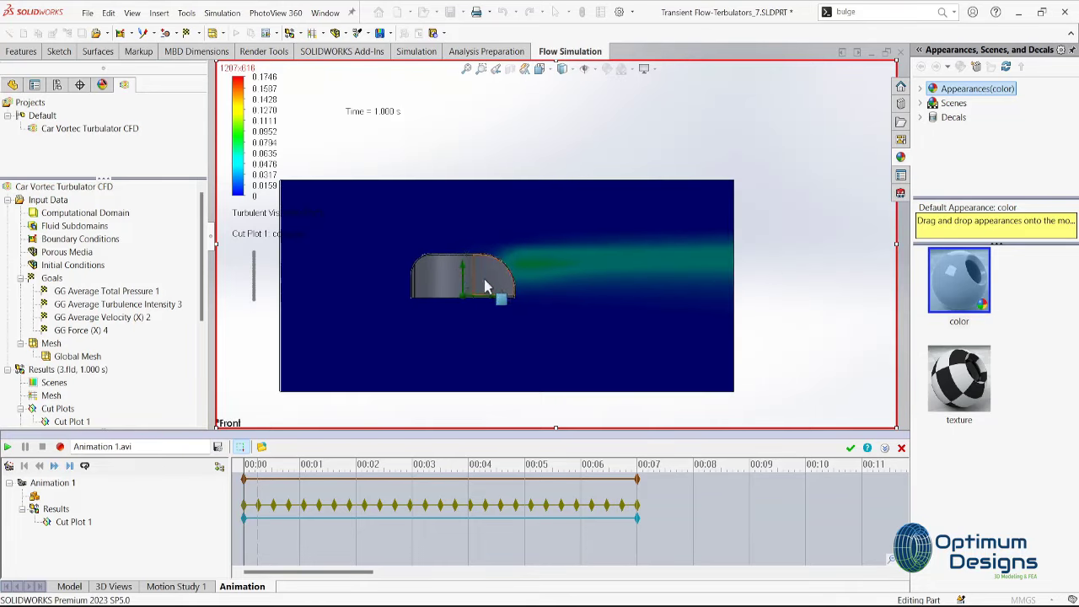
click(9, 448)
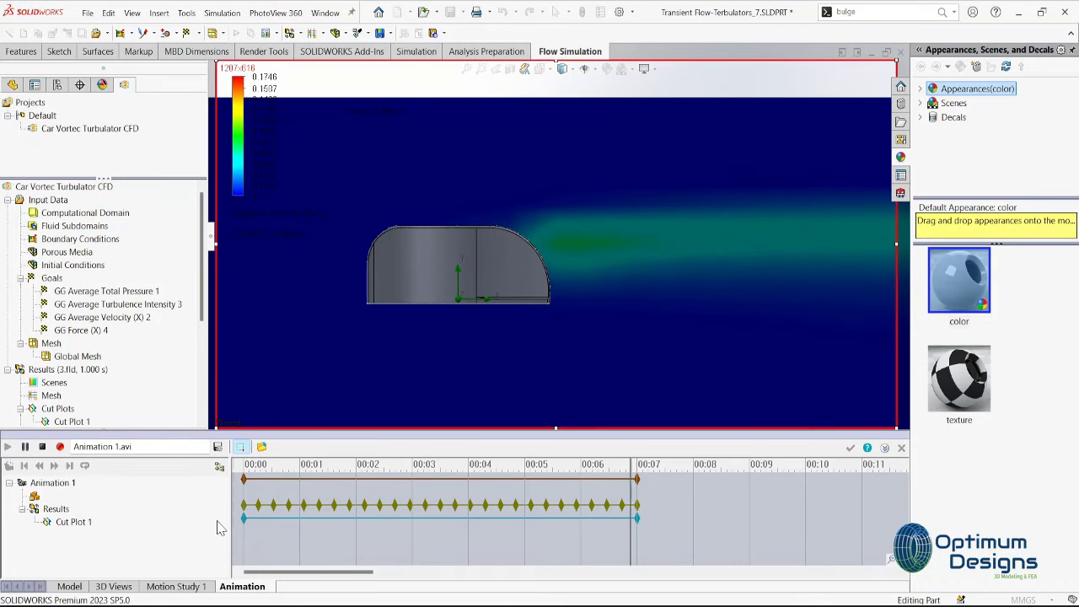
Close the animation timeline and hide Cut Plot 1
click(900, 449)
right_click(72, 421)
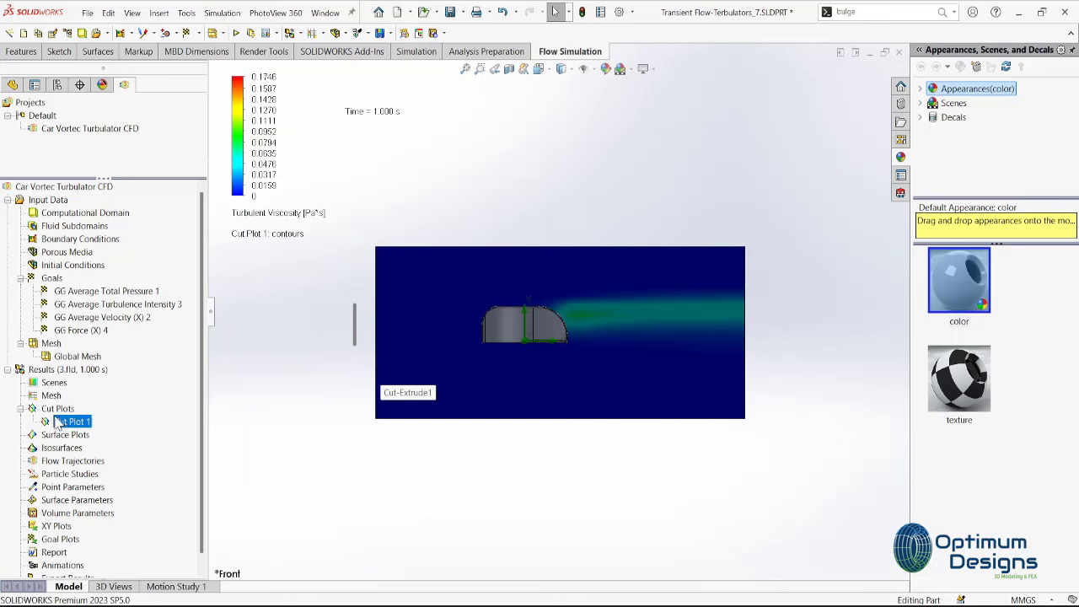
click(118, 192)
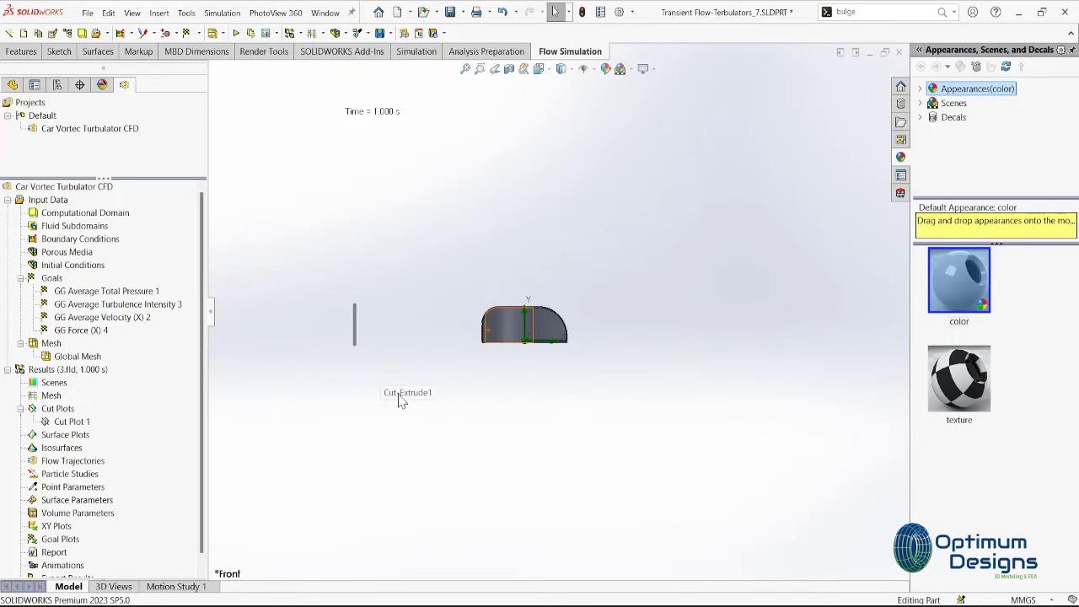
Add the body's front face, thin edge faces and top rim faces as trajectory starting points
click(475, 355)
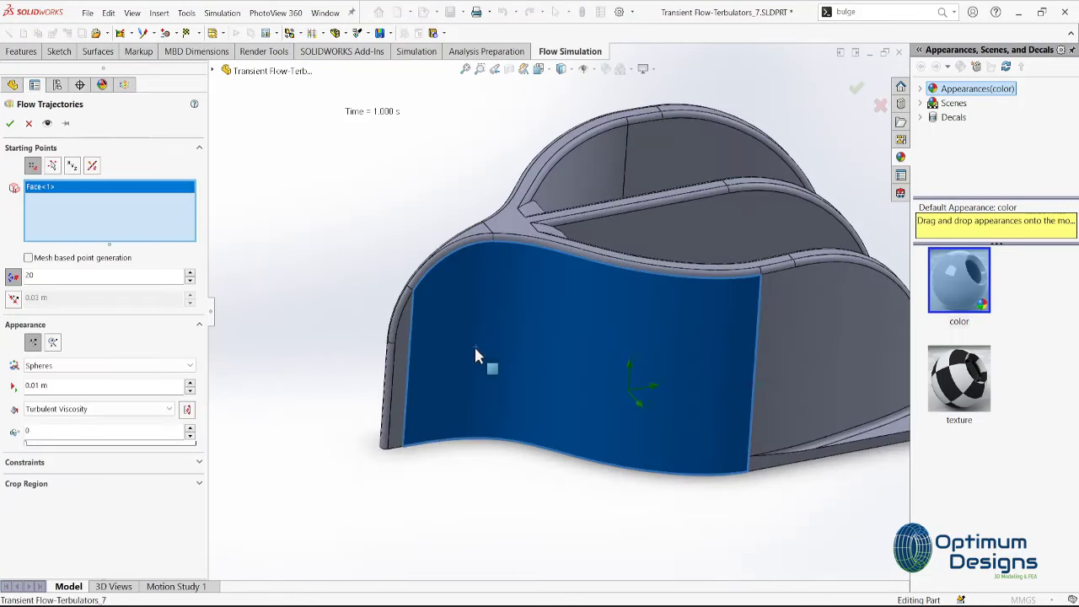
click(401, 373)
scroll(410, 341, down, 3)
click(414, 370)
scroll(422, 384, down, 2)
click(430, 393)
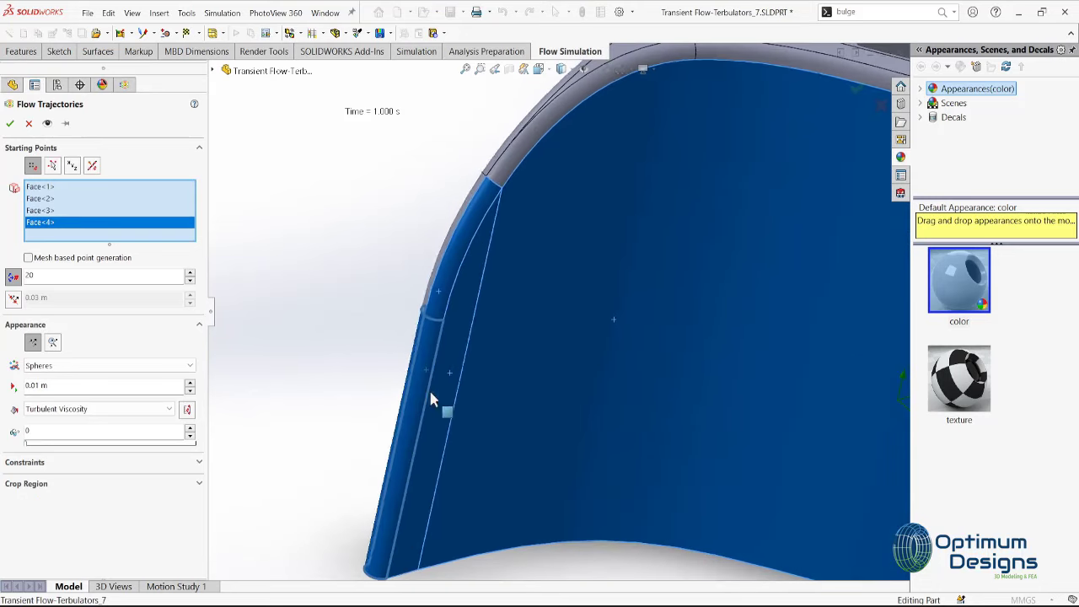
click(462, 202)
click(506, 173)
scroll(607, 202, up, 3)
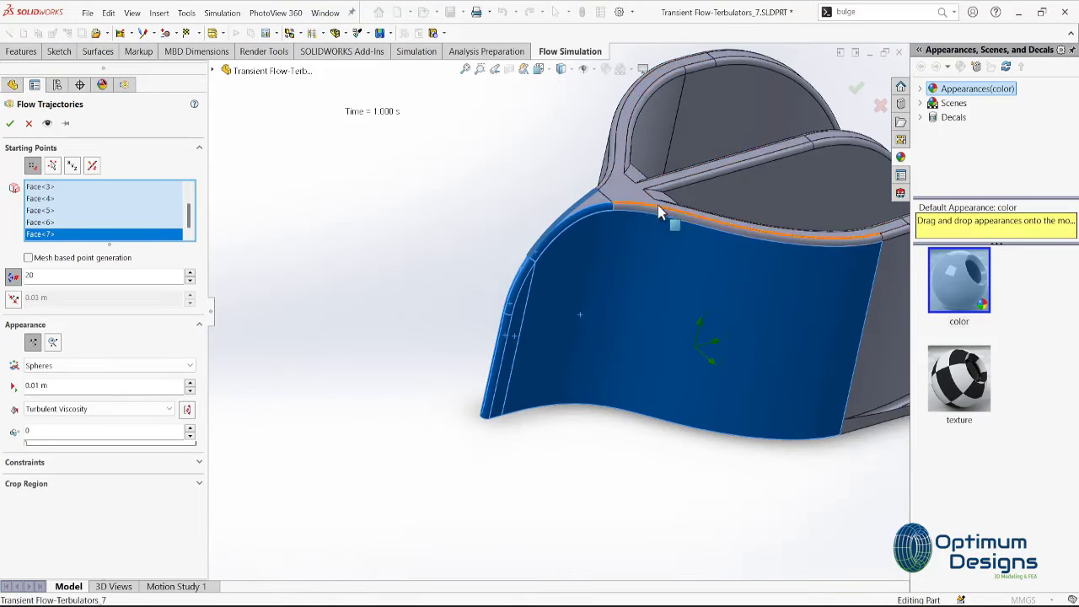
click(666, 217)
click(606, 194)
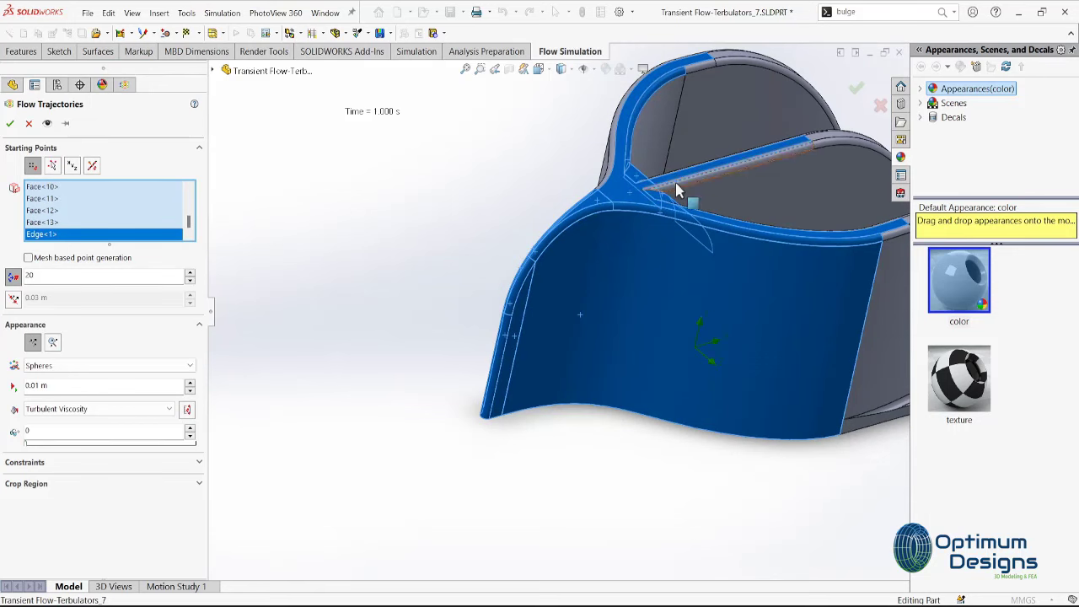
Add further side faces and the lower flange face to the starting points
scroll(679, 192, up, 5)
click(701, 277)
scroll(700, 277, down, 5)
click(607, 371)
scroll(607, 371, down, 3)
click(632, 394)
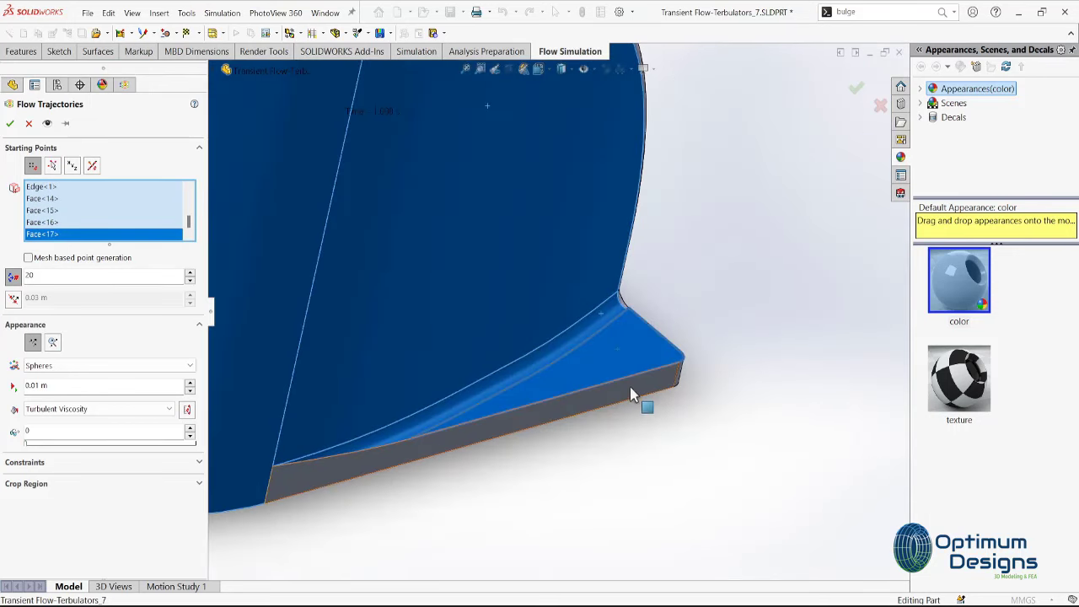
scroll(630, 394, up, 5)
scroll(469, 332, down, 3)
scroll(477, 325, down, 3)
click(750, 470)
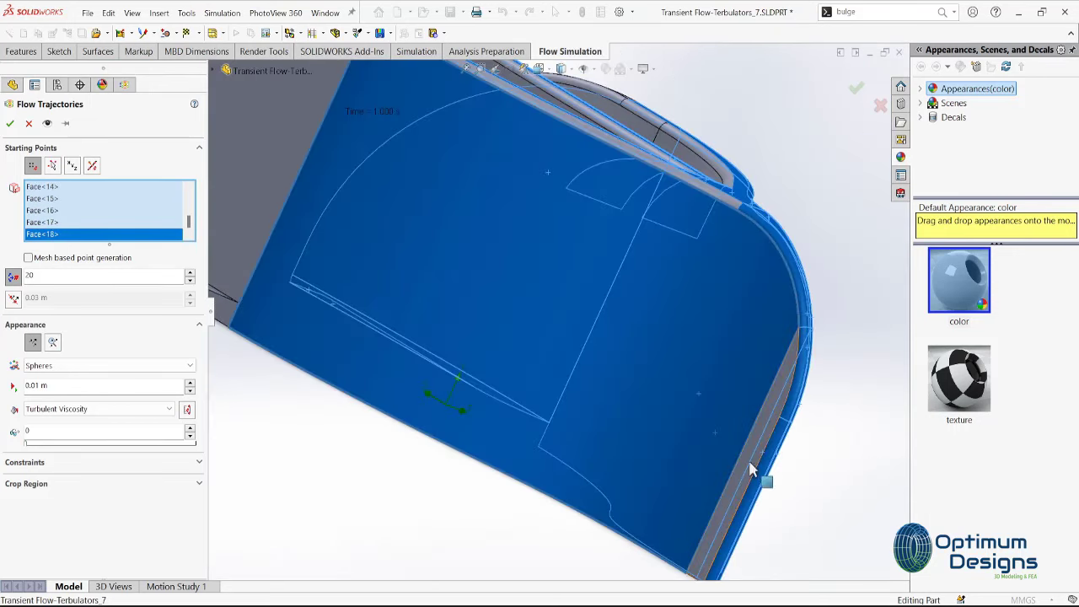
click(727, 443)
scroll(428, 234, up, 5)
Add the remaining upper faces and the inner rib faces as starting points
click(428, 234)
scroll(364, 293, down, 3)
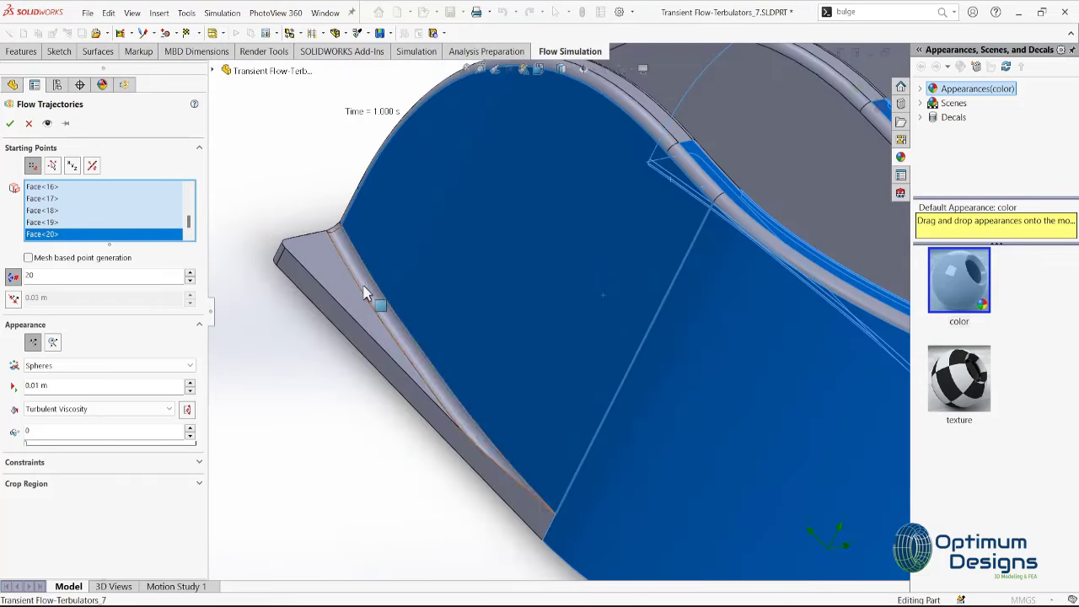
click(364, 293)
scroll(354, 287, up, 5)
click(575, 264)
scroll(575, 263, down, 3)
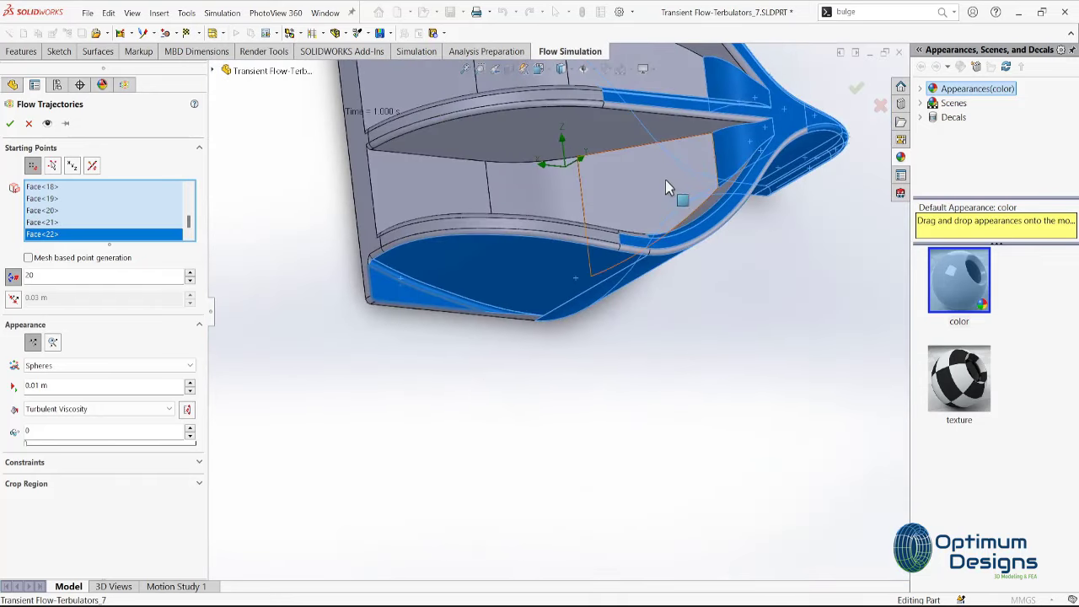
click(665, 179)
click(563, 207)
click(426, 196)
click(468, 233)
scroll(468, 233, up, 5)
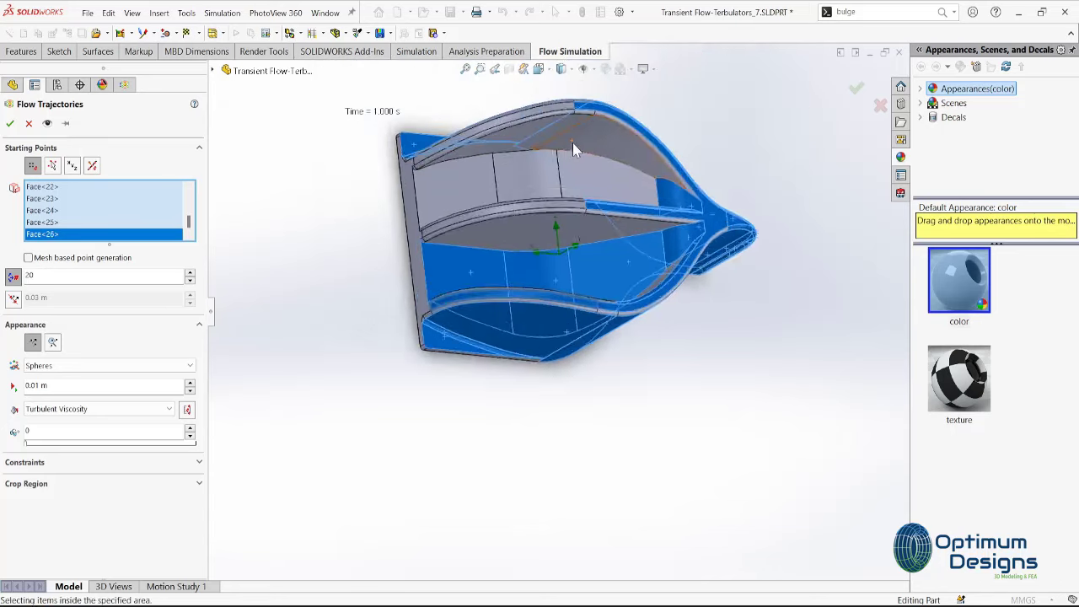
scroll(572, 142, down, 3)
click(494, 242)
click(340, 298)
click(343, 329)
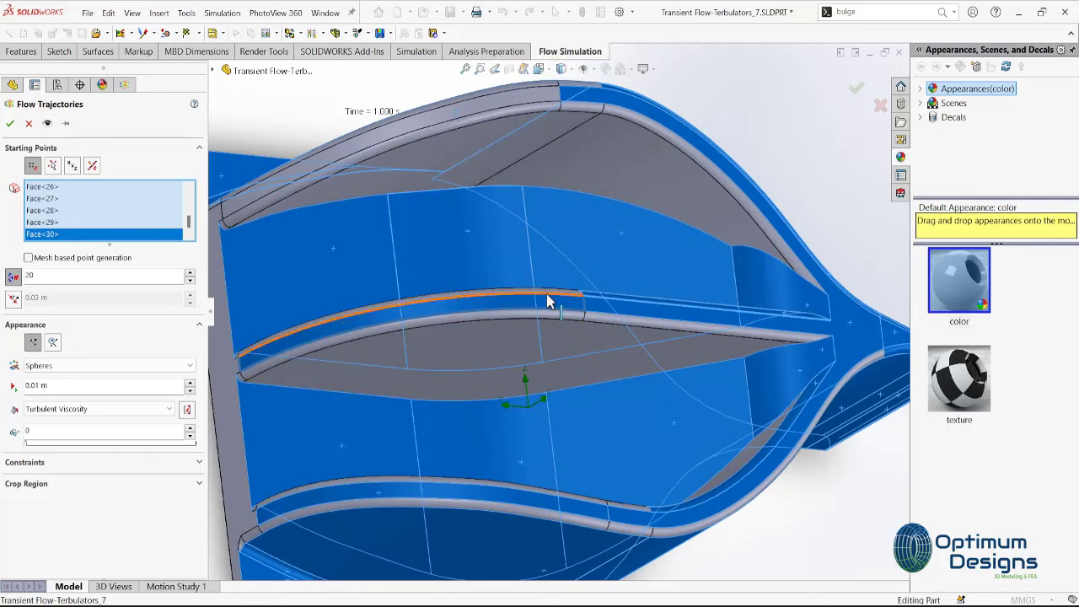
scroll(553, 305, up, 3)
From a front-on view, add the left and right rib faces and neighbouring faces
middle_drag(538, 227, 577, 243)
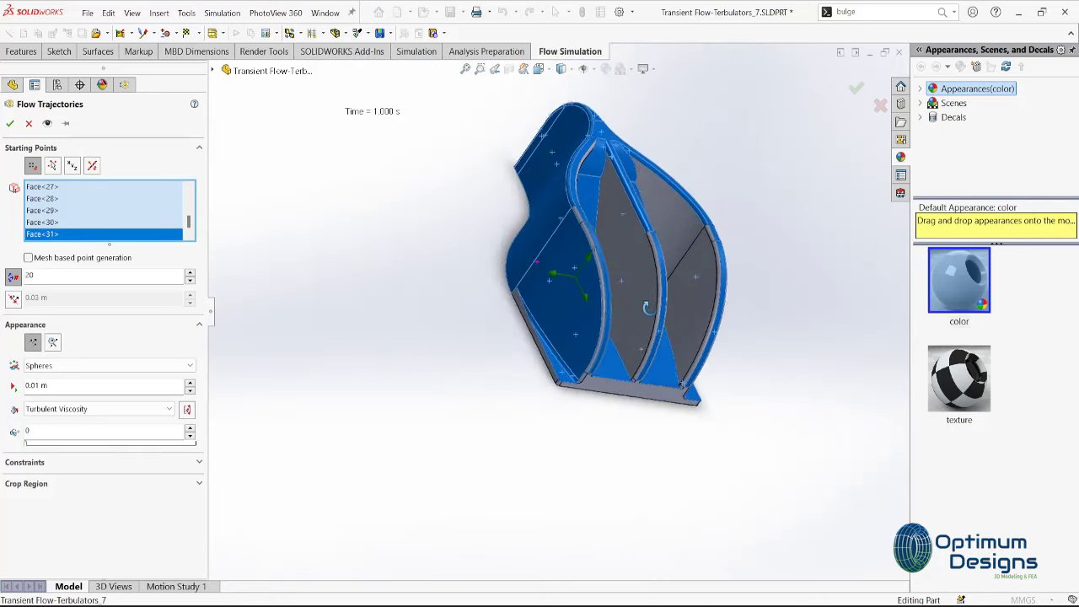
scroll(577, 243, down, 5)
click(579, 249)
click(839, 250)
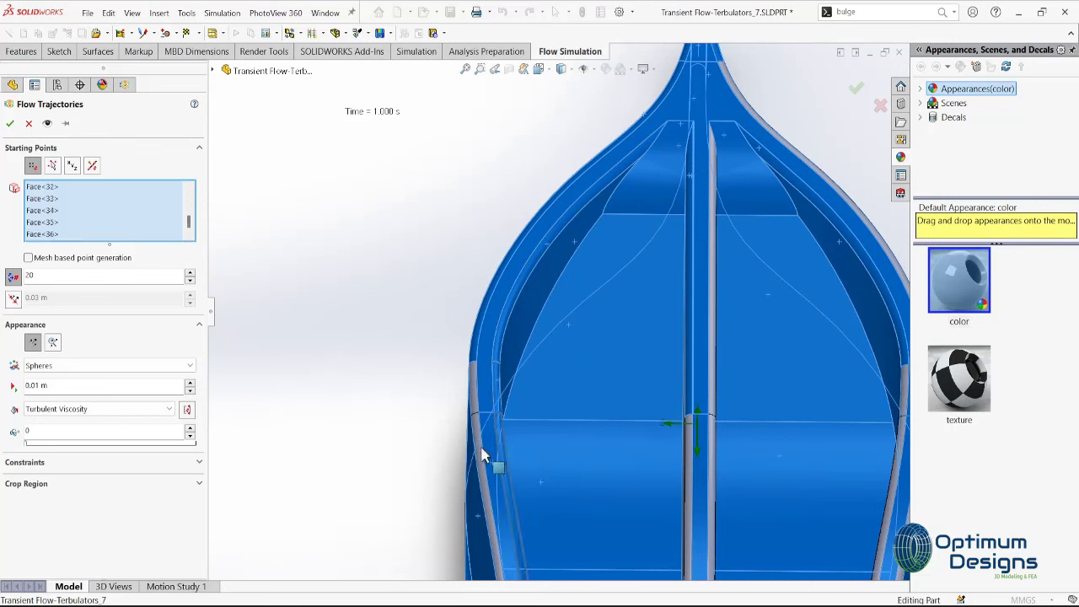
click(711, 480)
scroll(711, 481, up, 5)
middle_drag(735, 458, 621, 404)
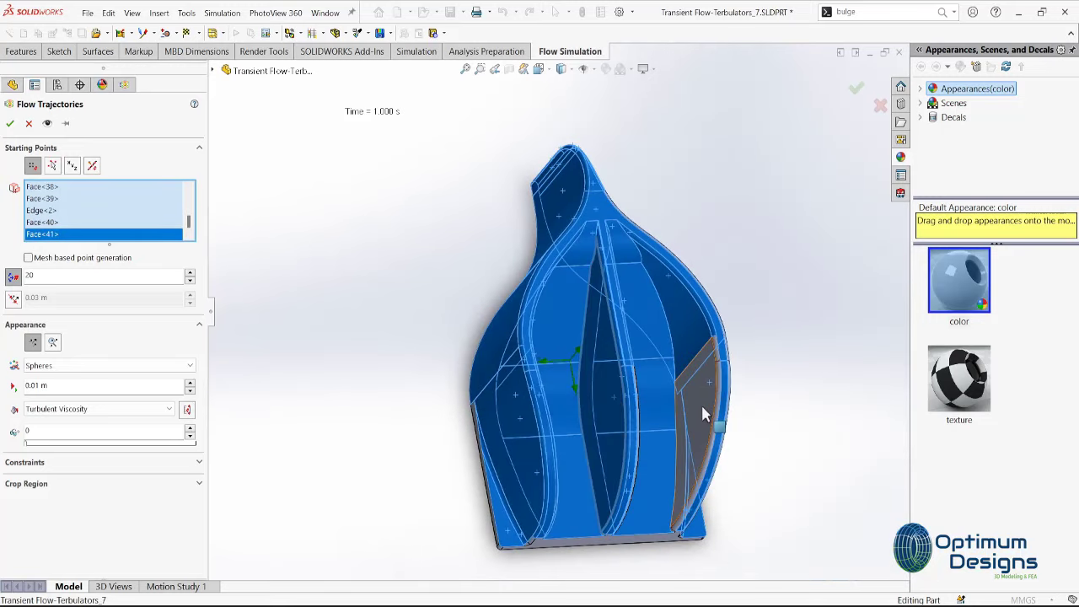
scroll(719, 392, down, 5)
click(615, 258)
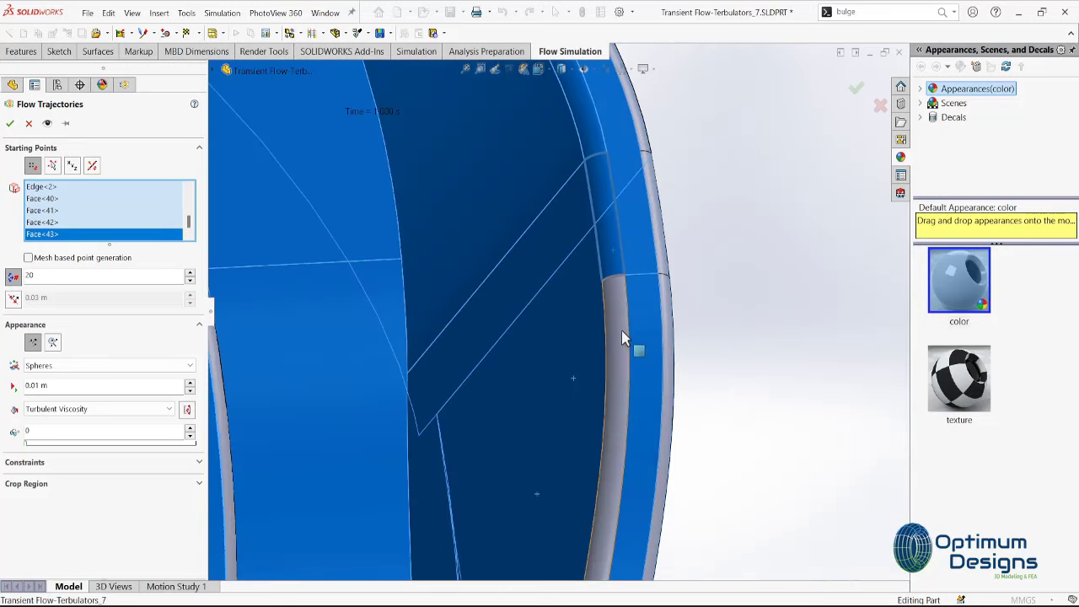
click(622, 337)
click(665, 301)
click(671, 333)
scroll(672, 336, up, 5)
Orbit to the unselected faces and add the last remaining faces as starting points
middle_drag(597, 320, 585, 197)
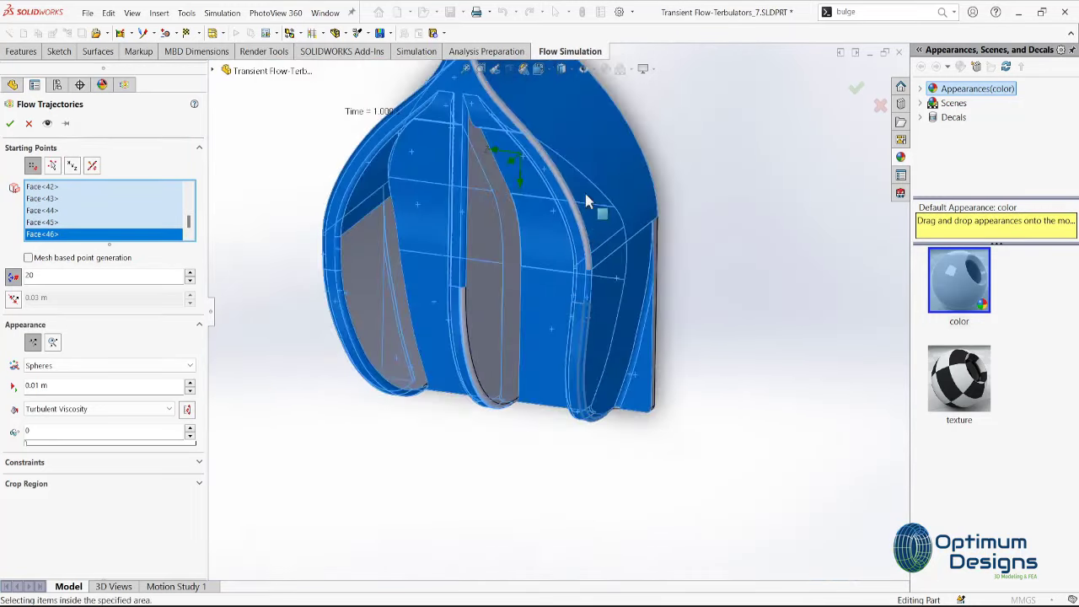
scroll(585, 198, down, 5)
click(523, 238)
click(340, 301)
click(336, 298)
scroll(335, 296, up, 5)
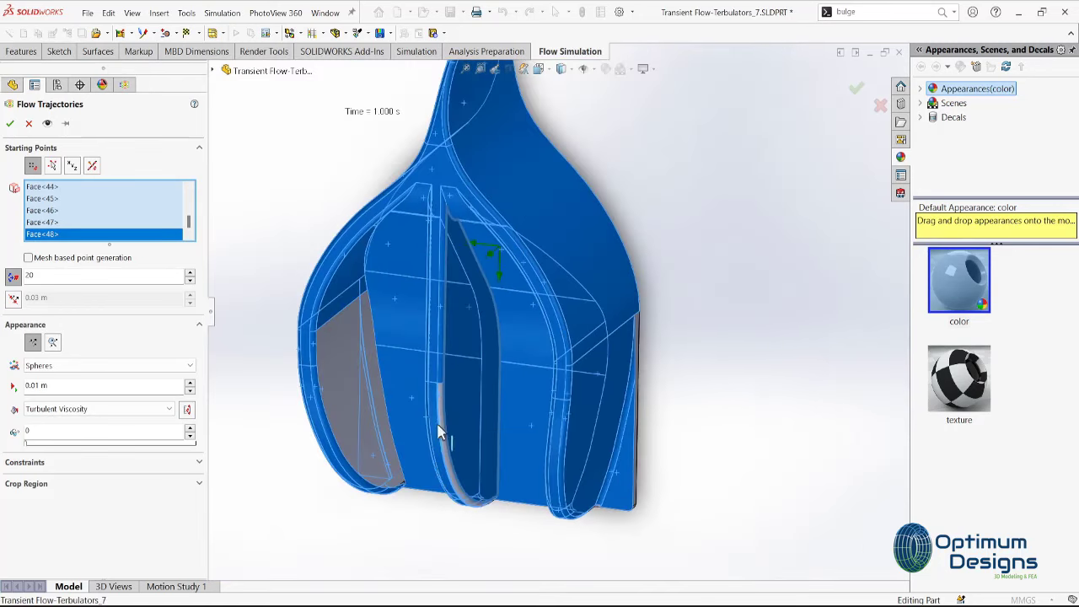
click(440, 432)
Set the model to a standard view and generate the flow trajectories
middle_drag(365, 424, 279, 396)
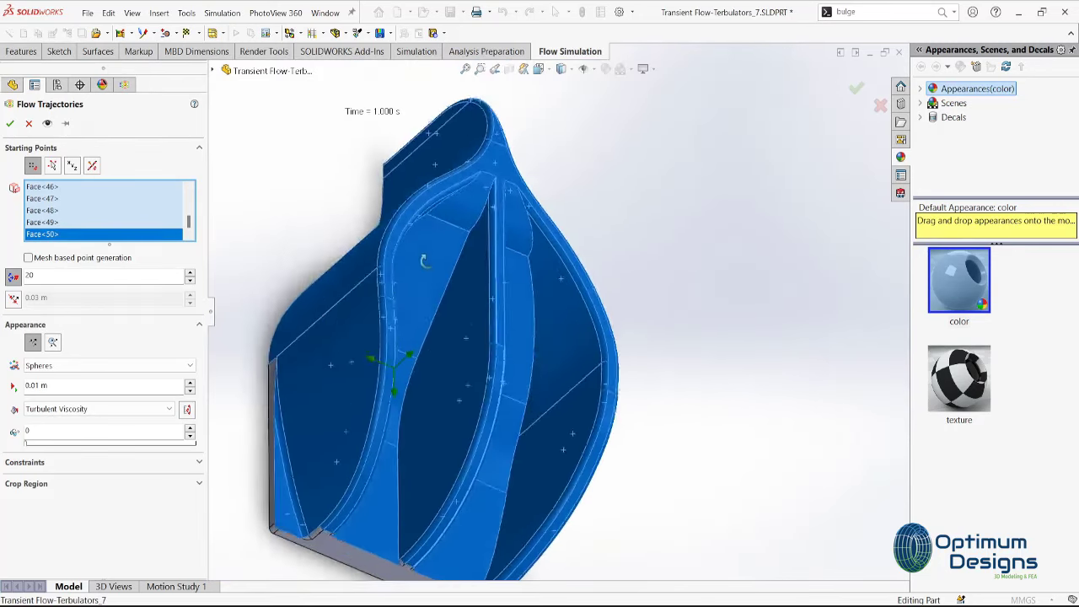
scroll(278, 396, up, 3)
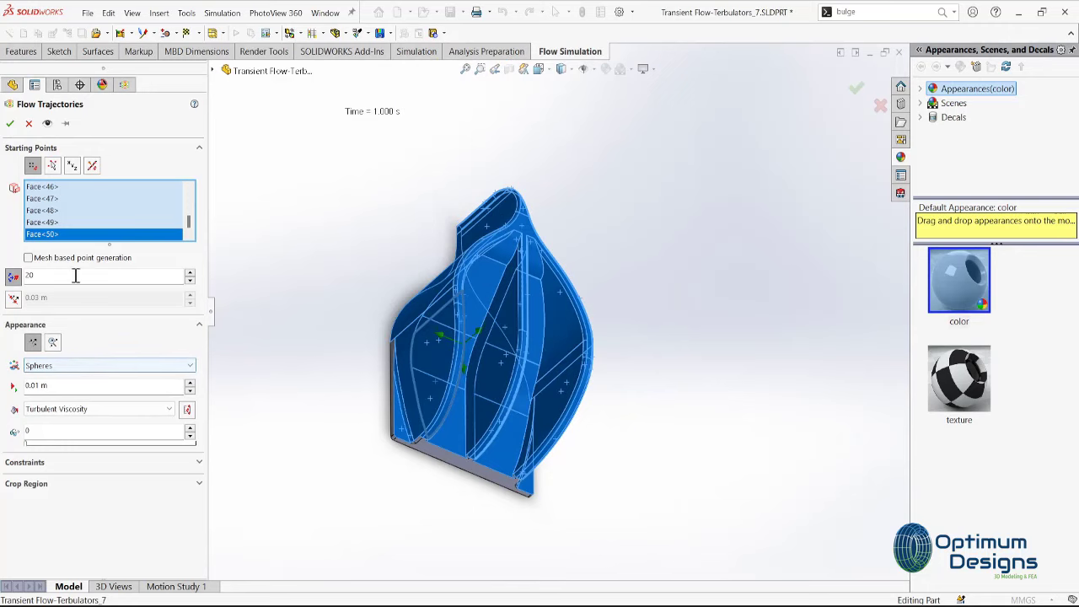
mouse_move(401, 291)
middle_down()
mouse_move(542, 441)
mouse_move(554, 301)
middle_up()
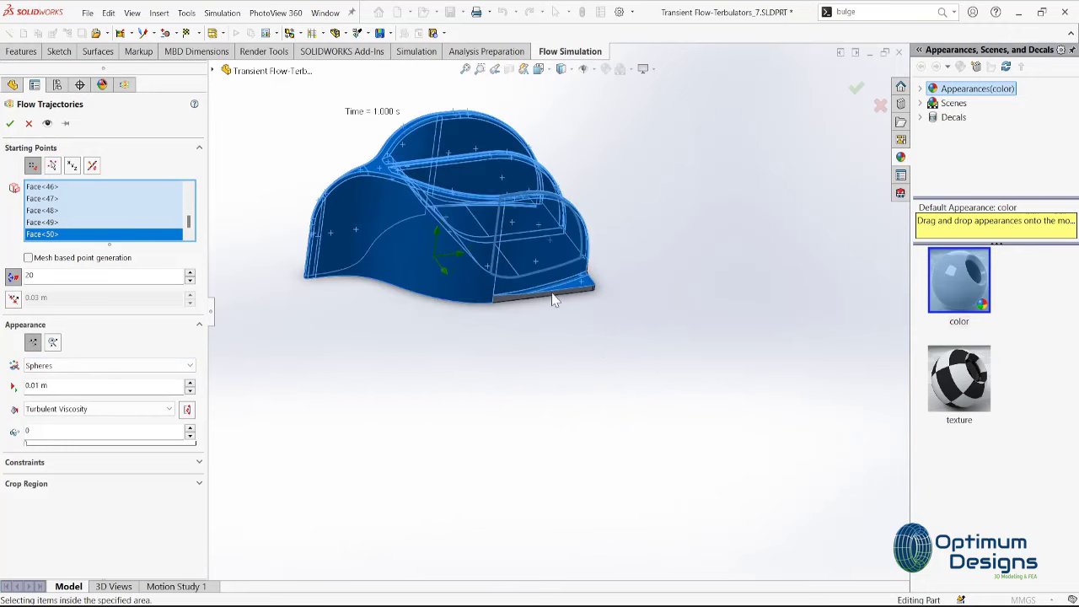
click(550, 76)
click(400, 366)
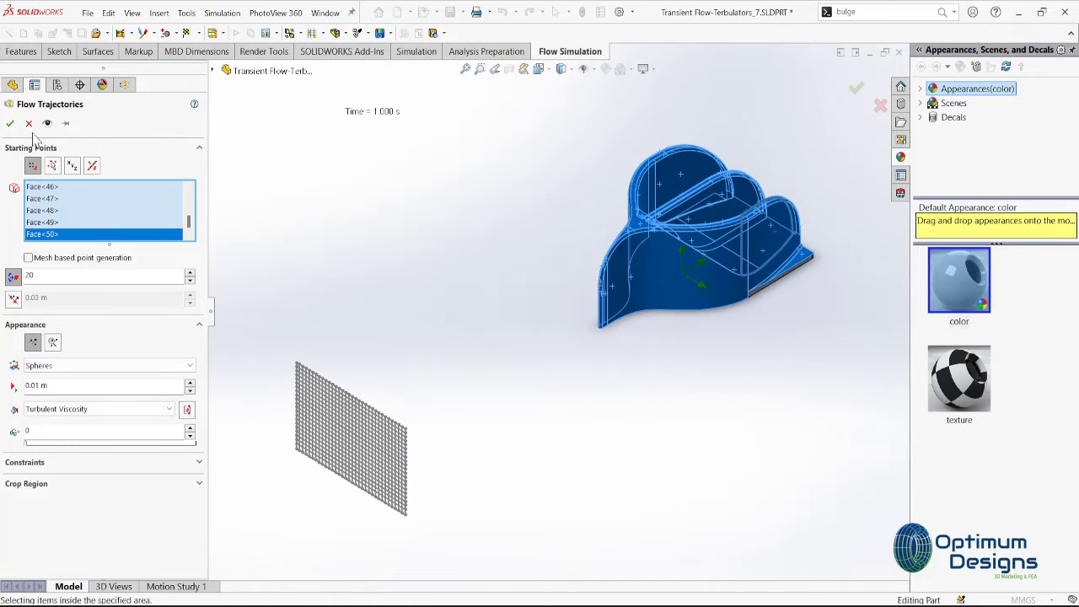
click(10, 123)
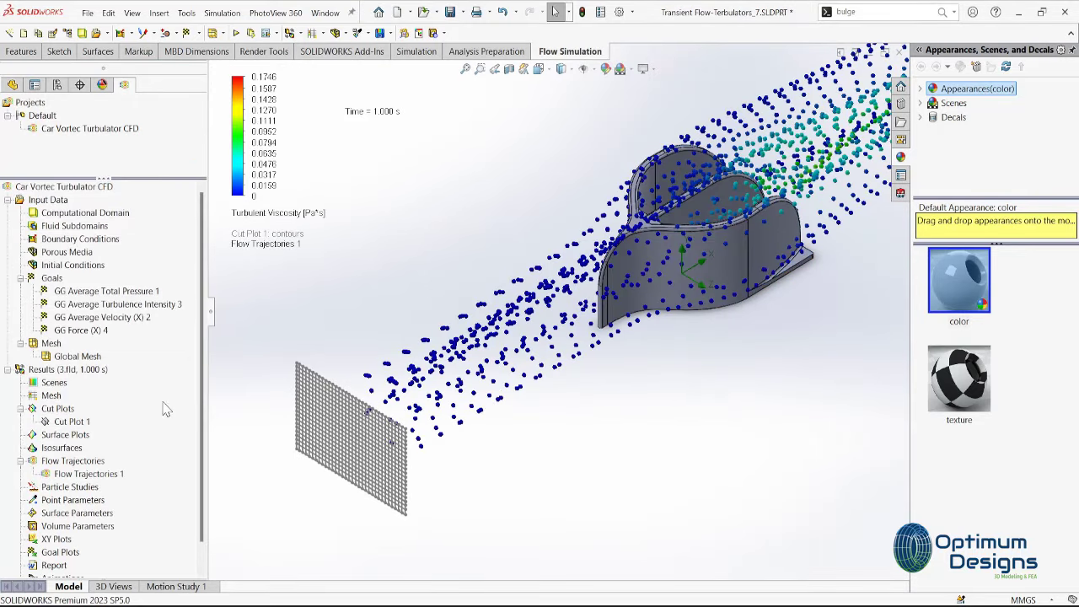
Play the Flow Trajectories 1 animation while orbiting the view
right_click(101, 481)
click(211, 341)
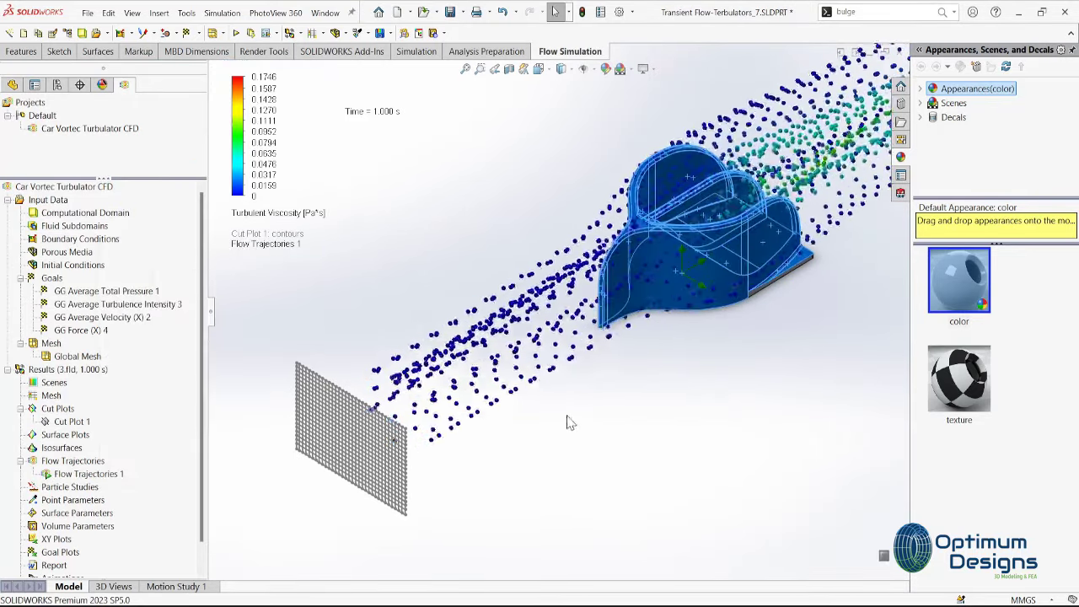
middle_drag(570, 424, 601, 356)
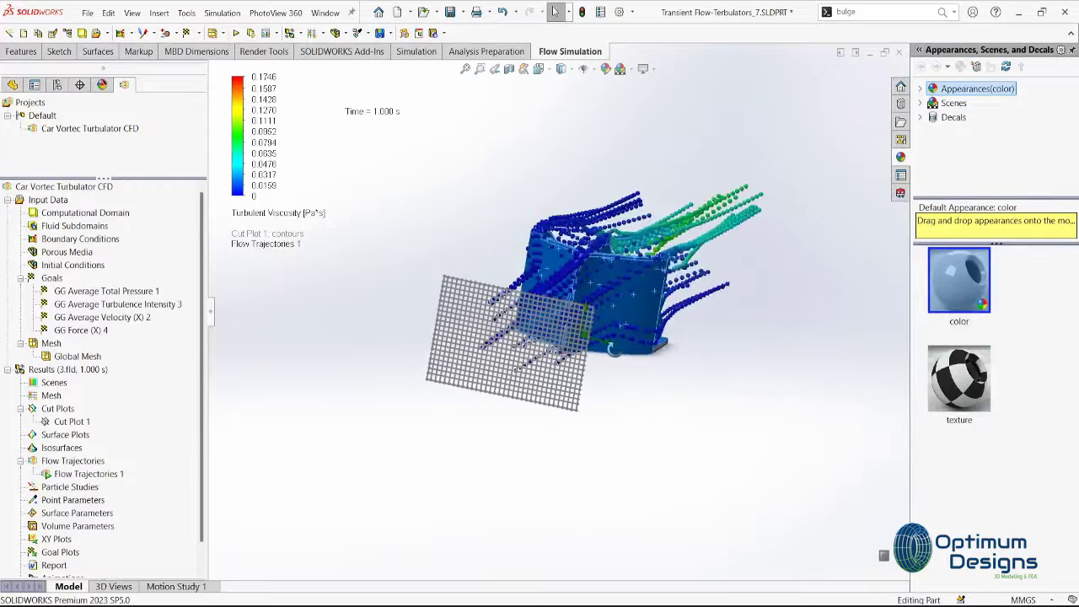
Turn the model to the front standard view, then look at it straight on
key(ctrl+1)
key(space)
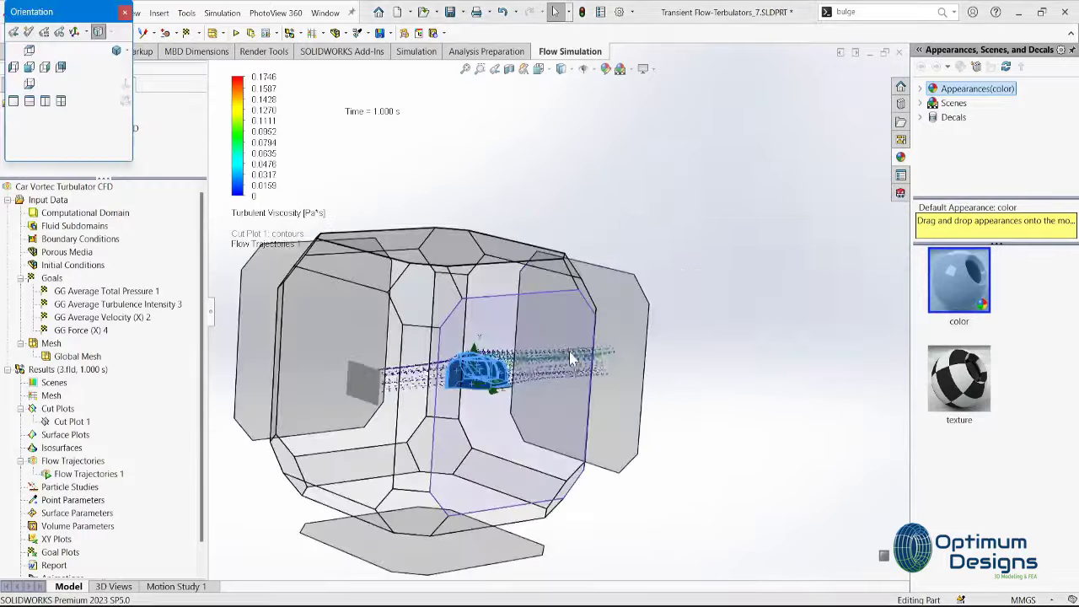
click(632, 397)
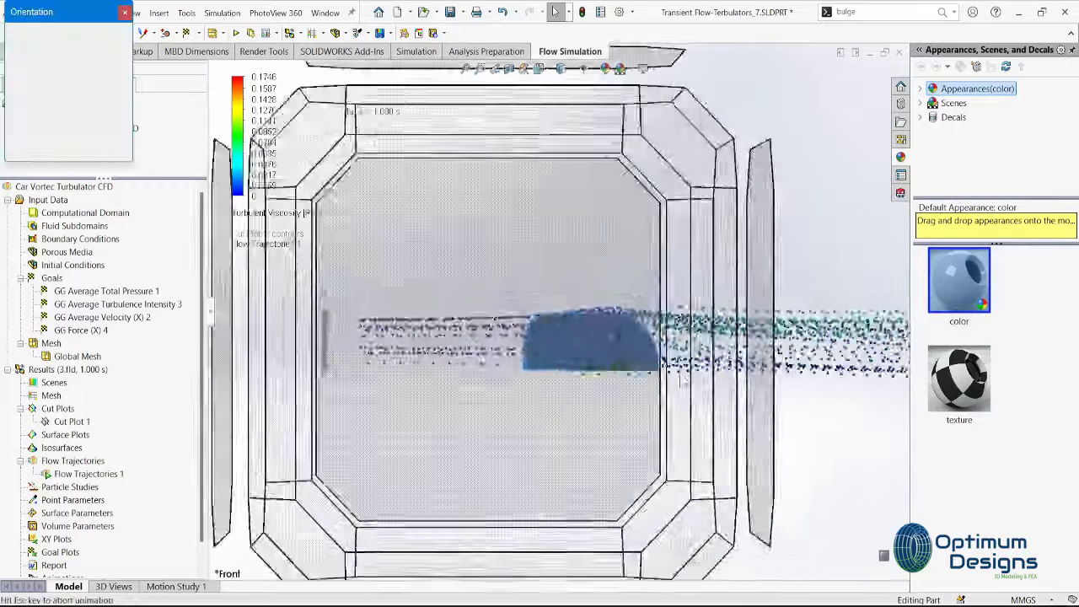
key(space)
click(471, 250)
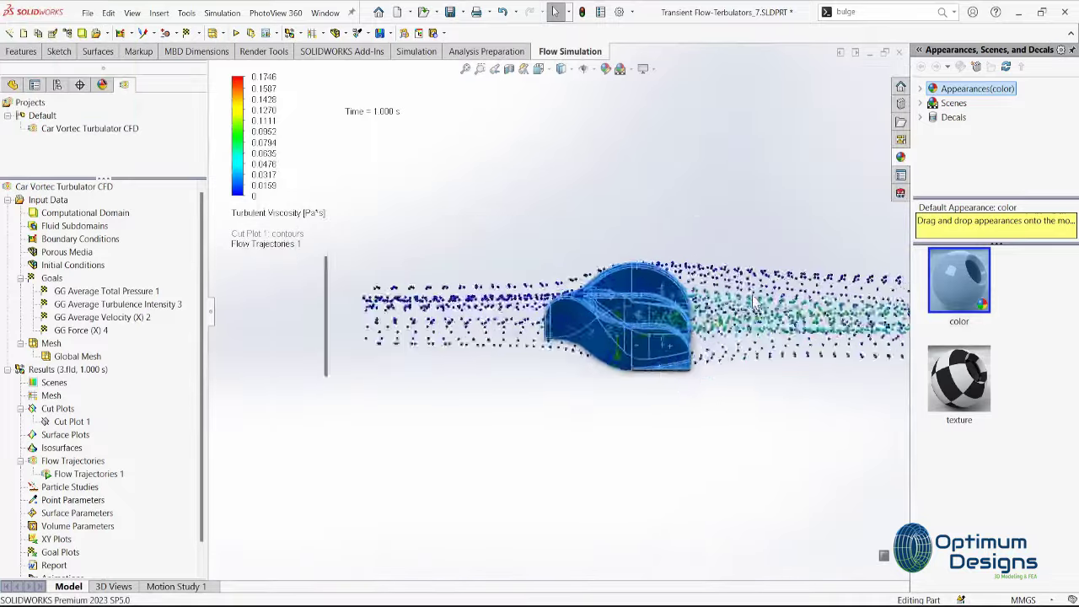
Colour the trajectories by Velocity and view them from the top, then obliquely
click(274, 213)
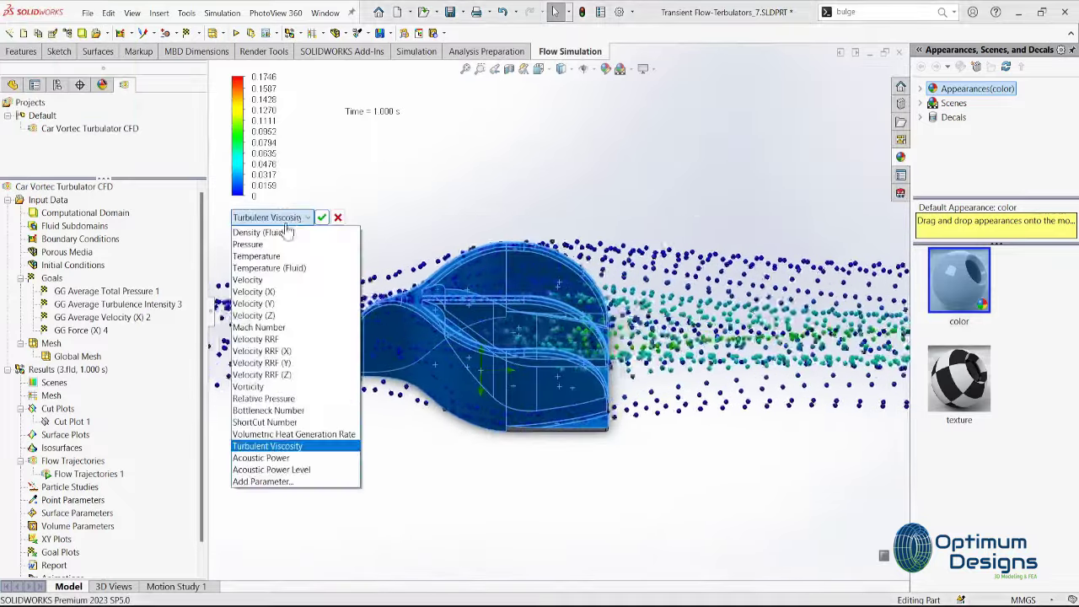
click(276, 280)
click(321, 218)
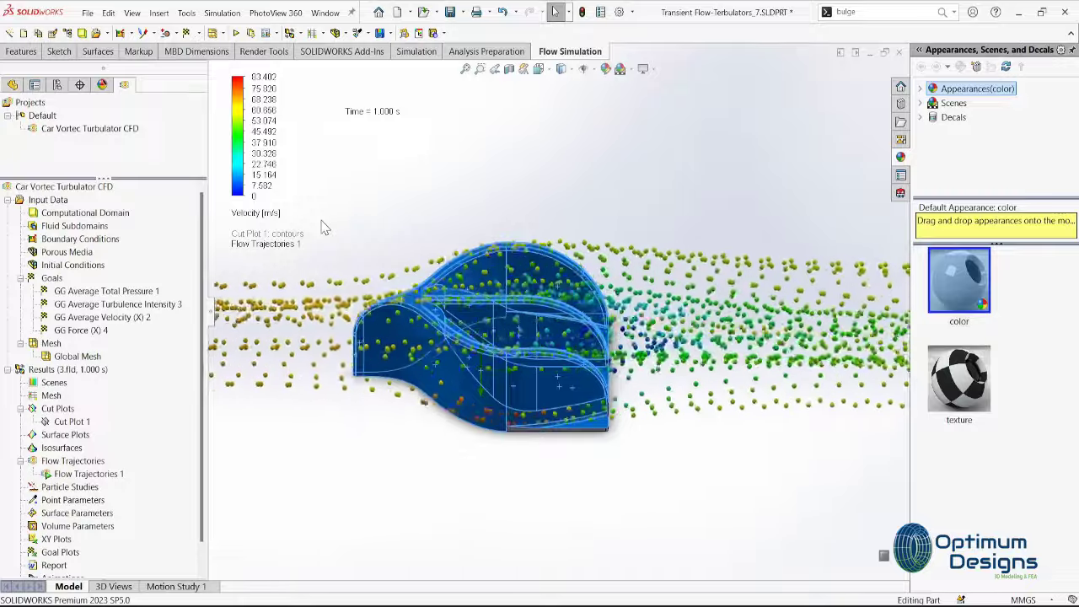
key(space)
click(518, 169)
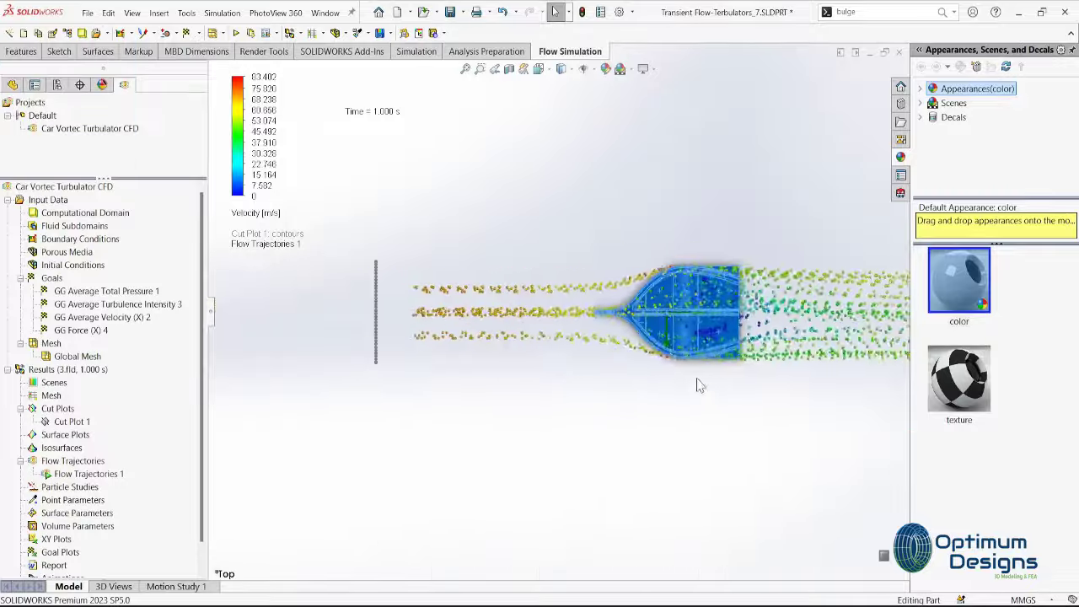
scroll(704, 390, down, 4)
scroll(675, 370, down, 1)
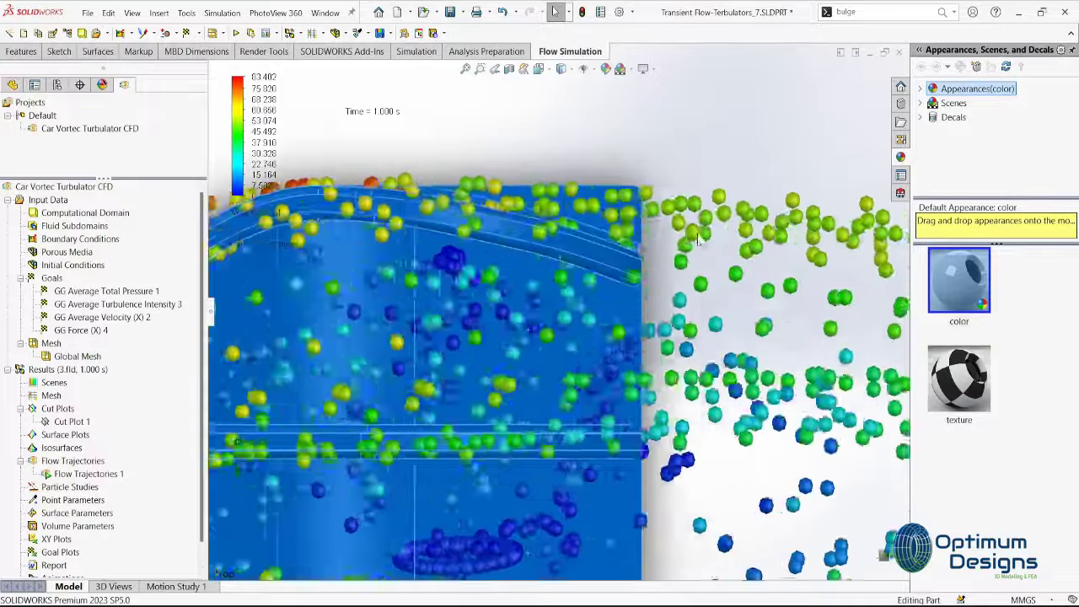
scroll(641, 346, up, 2)
scroll(624, 337, up, 2)
mouse_move(624, 338)
middle_down()
mouse_move(475, 351)
mouse_move(396, 320)
middle_up()
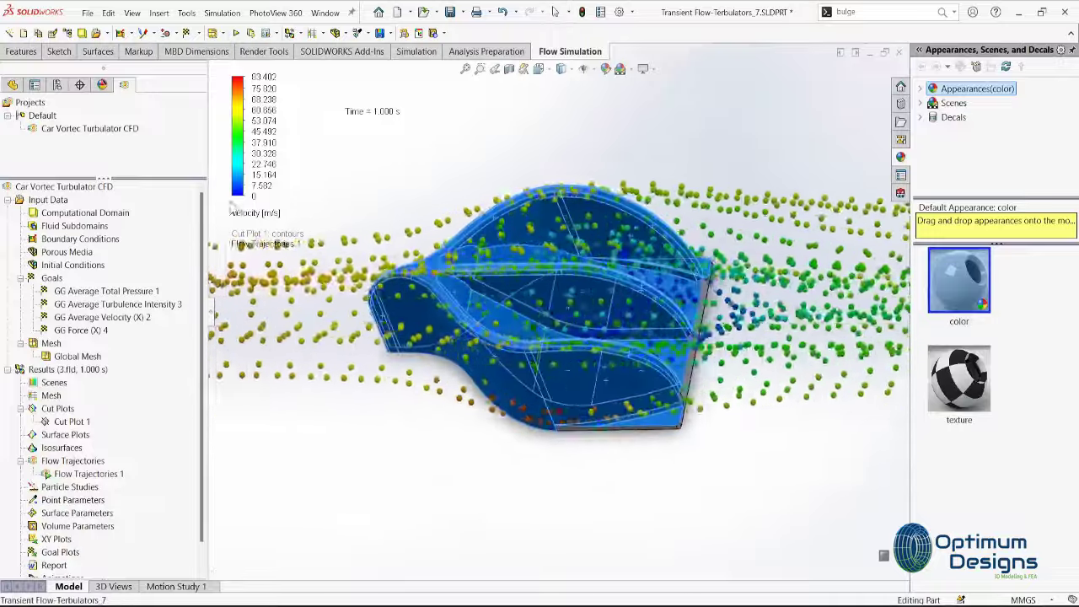
Recolour the trajectories by Pressure and orbit to a side view
click(255, 212)
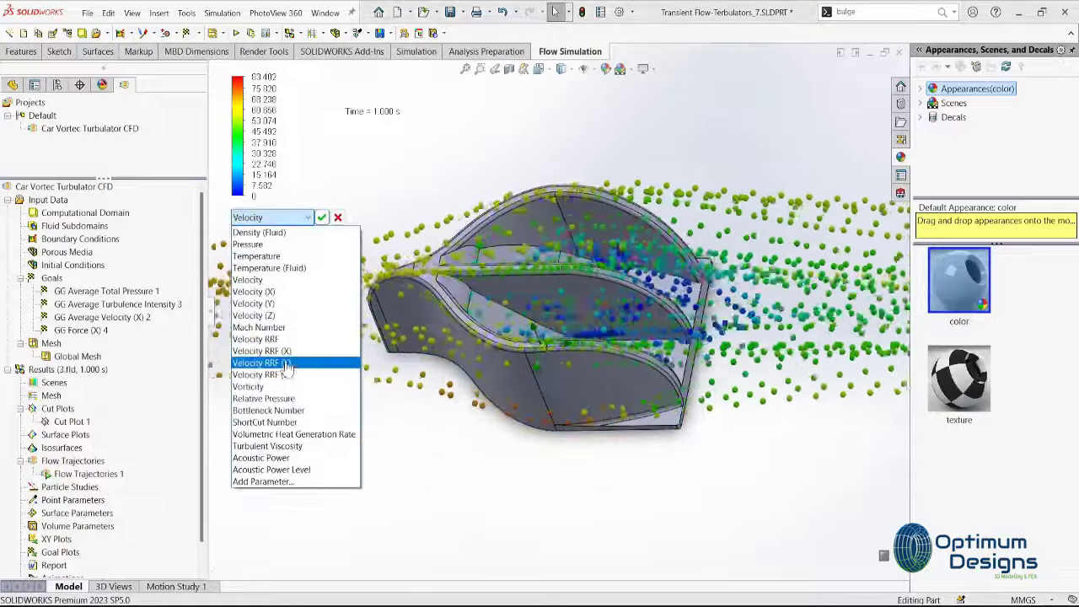
click(253, 245)
click(321, 217)
middle_drag(321, 221, 437, 317)
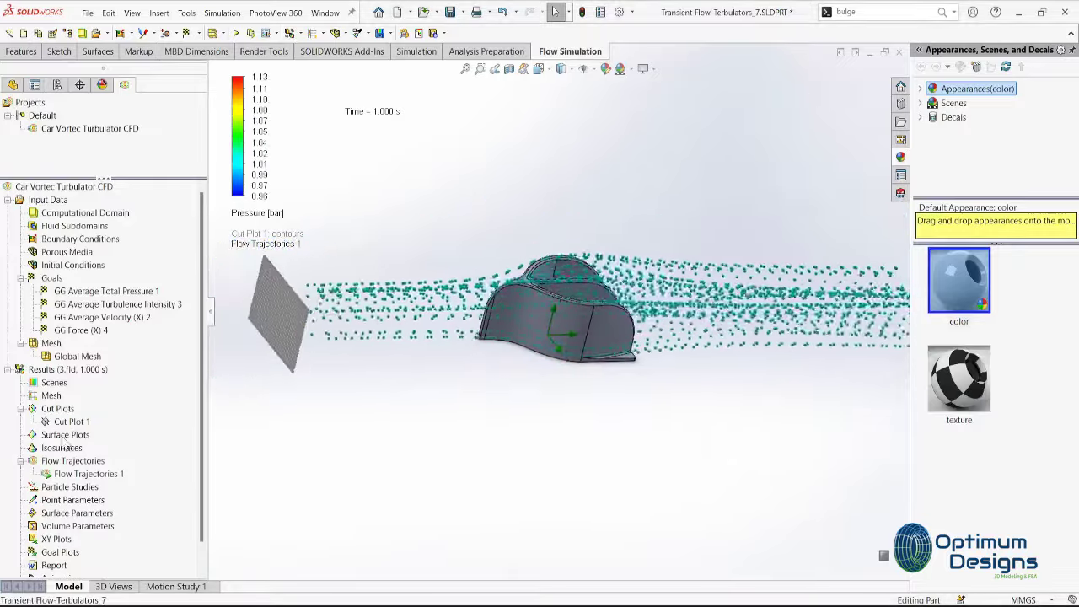
Reopen the Flow Trajectories 1 definition and expand the drawing style options
right_click(78, 481)
click(249, 247)
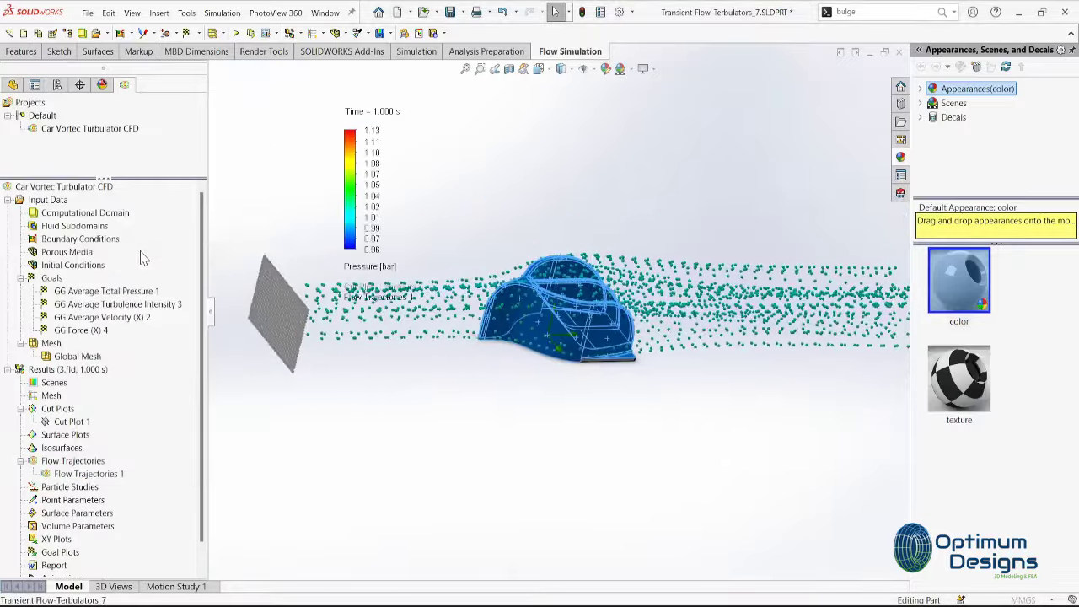
click(84, 366)
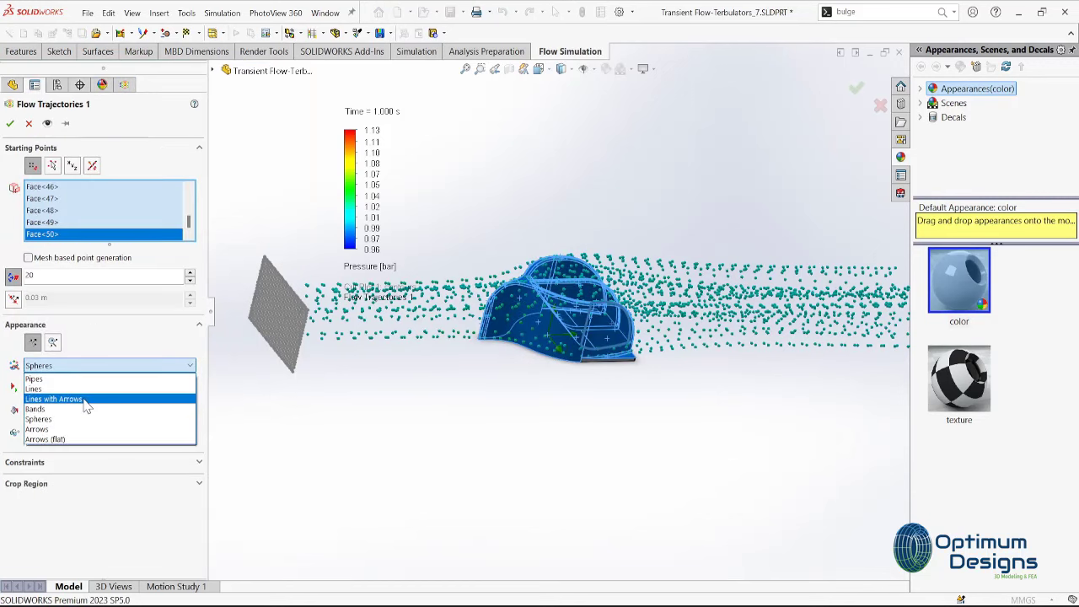
Draw the trajectories as Lines with Arrows with 400 points and recalculate them
click(54, 399)
text(400)
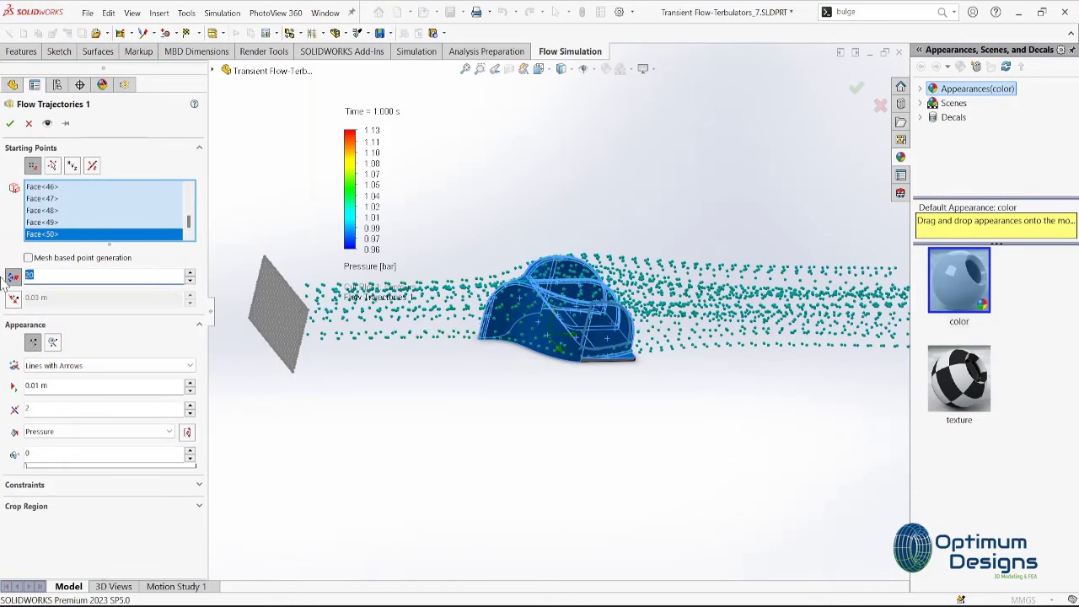
click(10, 126)
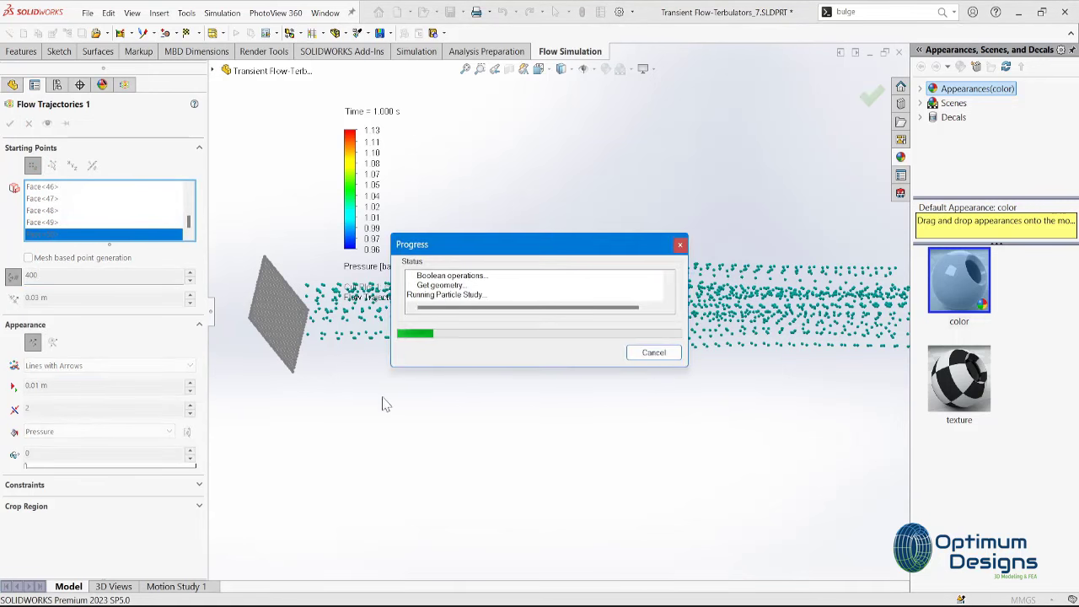
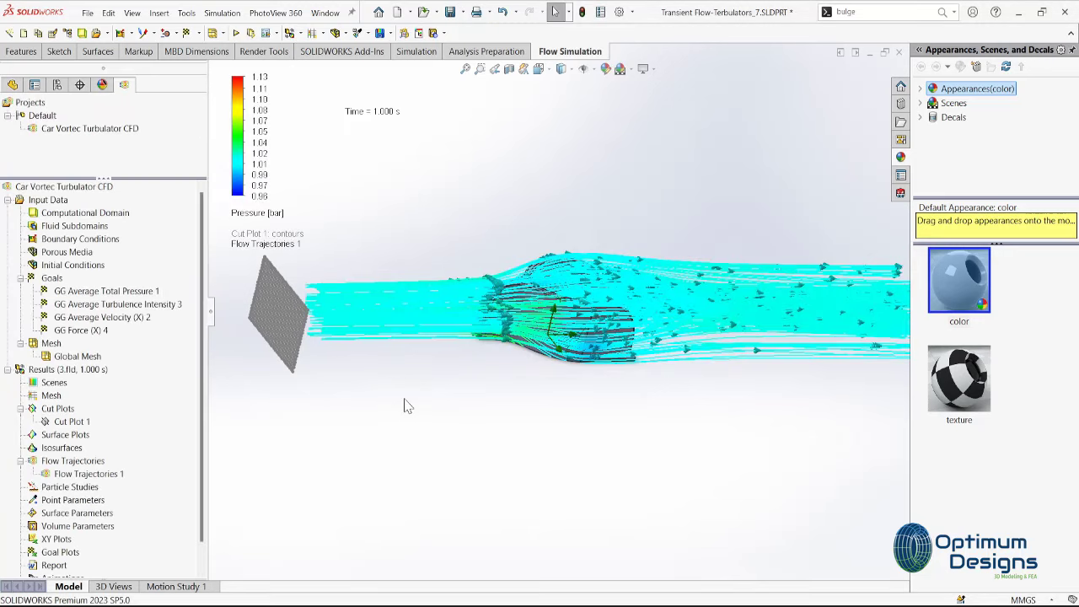
Play the Flow Trajectories 1 animation and orbit the model to a side view
mouse_move(439, 450)
middle_down()
mouse_move(450, 525)
mouse_move(411, 503)
middle_up()
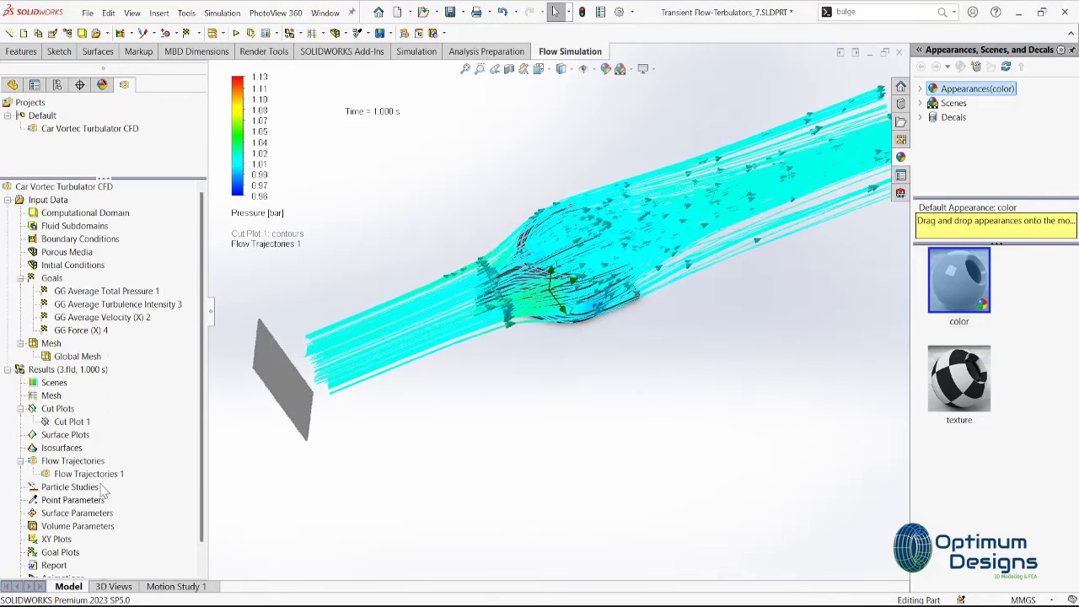
right_click(112, 474)
click(131, 342)
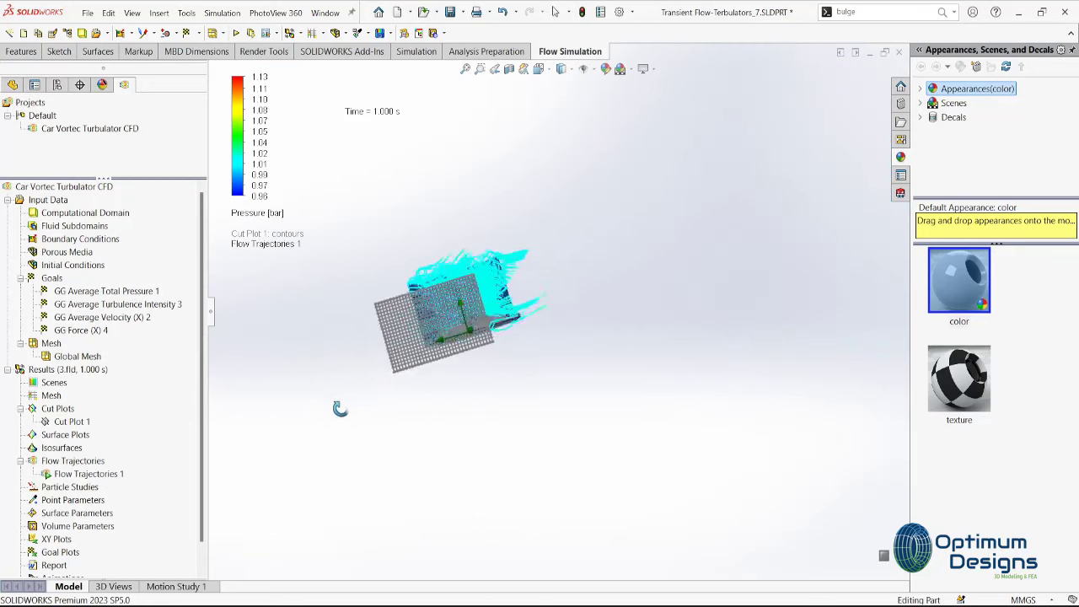
mouse_move(340, 409)
middle_down()
mouse_move(366, 434)
mouse_move(561, 391)
middle_up()
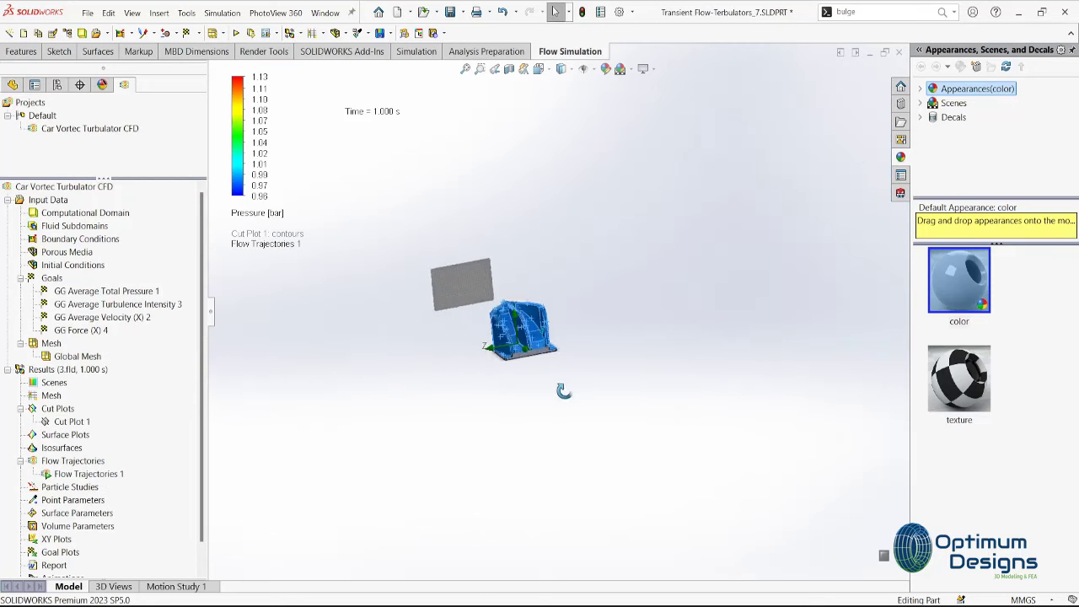
Change the Flow Trajectories 1 appearance from Lines with Arrows to Spheres
right_click(86, 475)
click(135, 248)
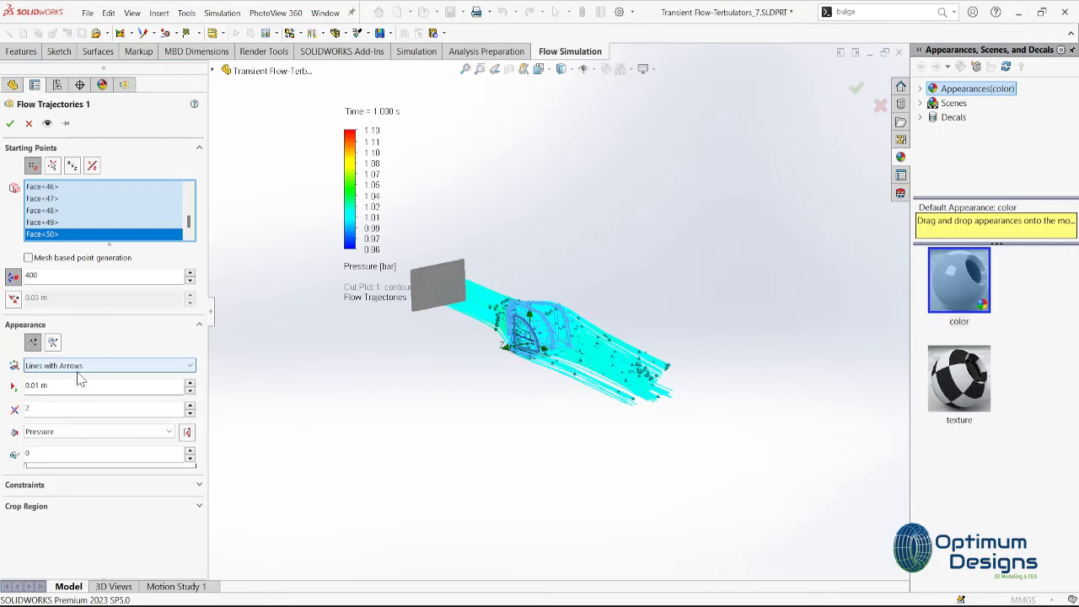
click(79, 369)
click(72, 420)
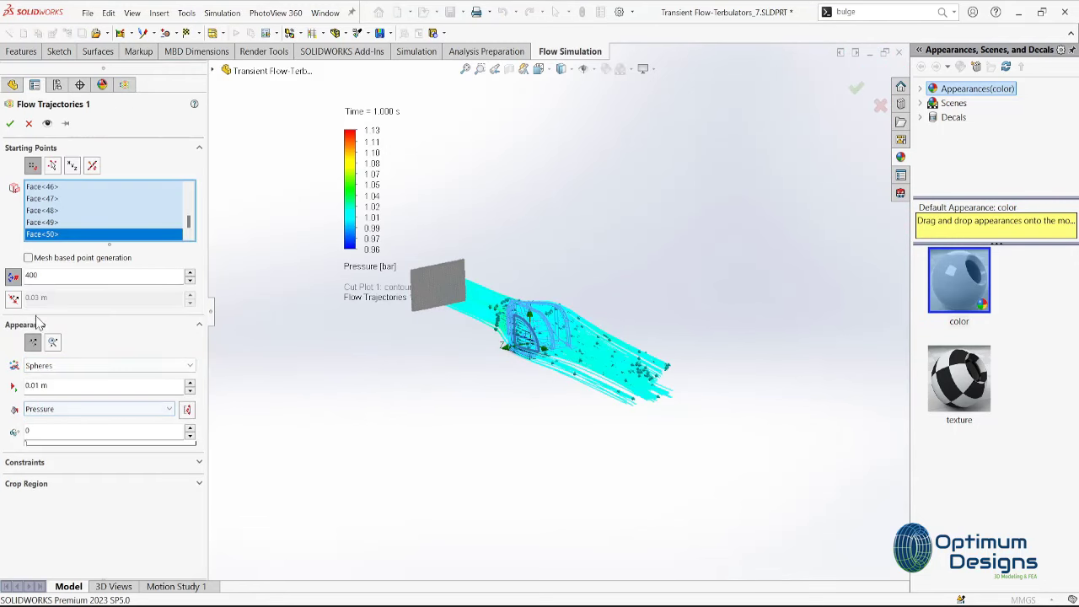
click(10, 124)
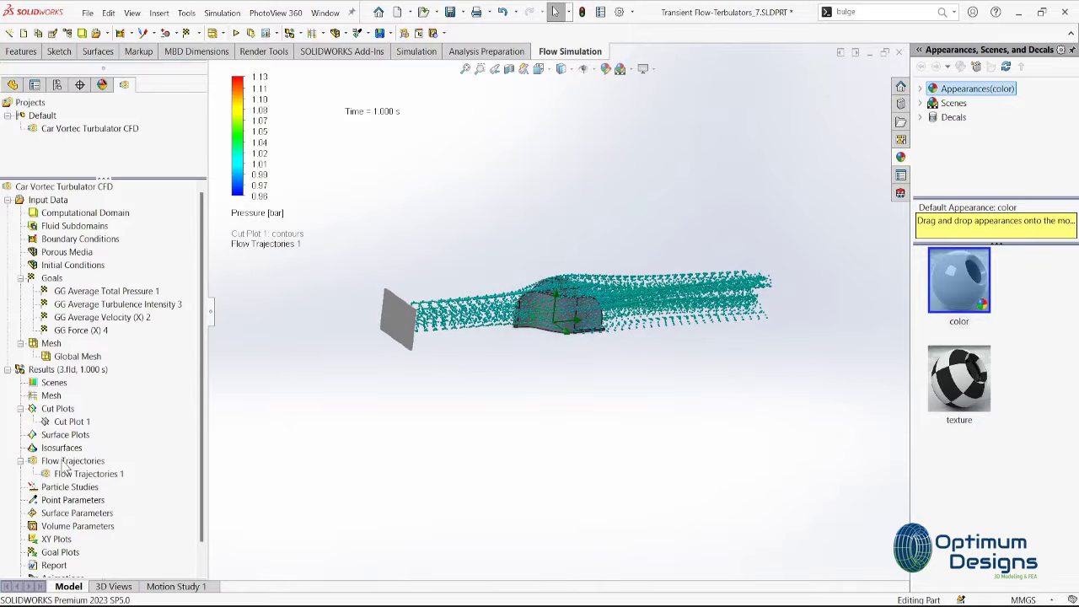
right_click(72, 474)
click(92, 338)
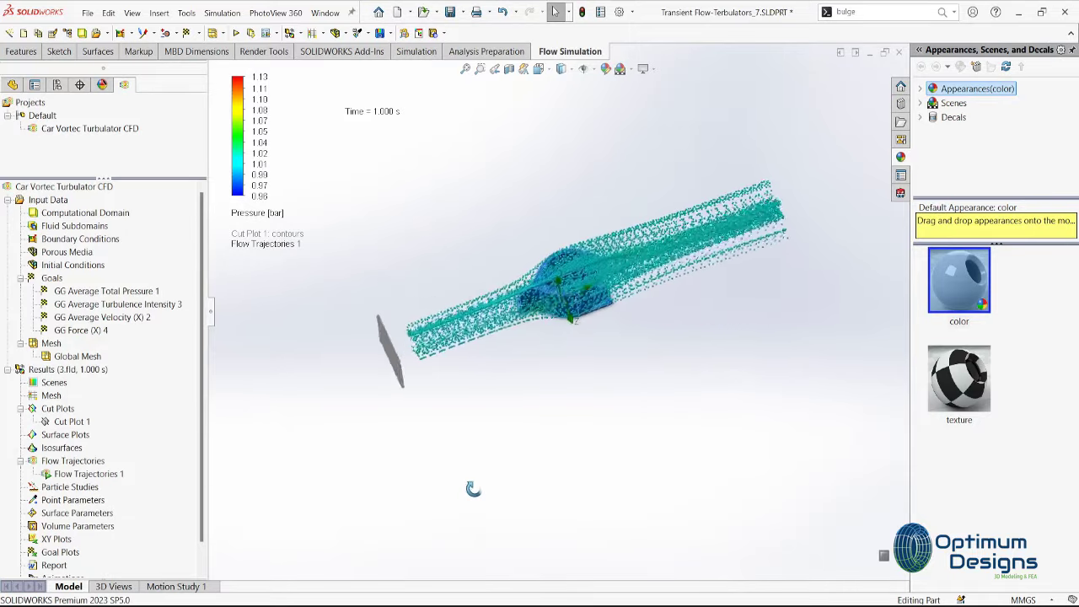
key(ctrl+5)
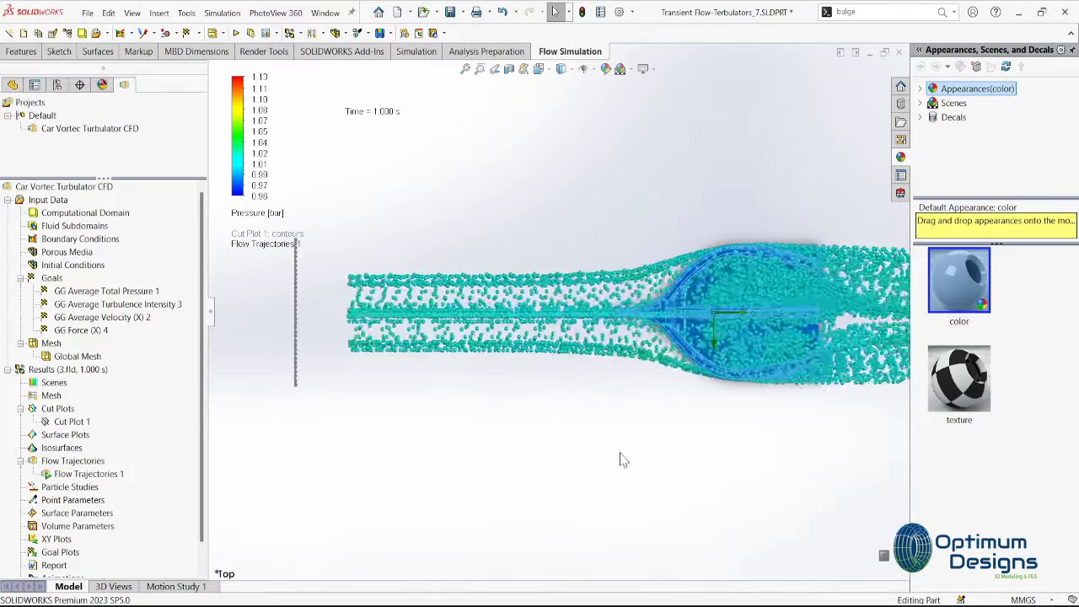
middle_drag(686, 443, 632, 382)
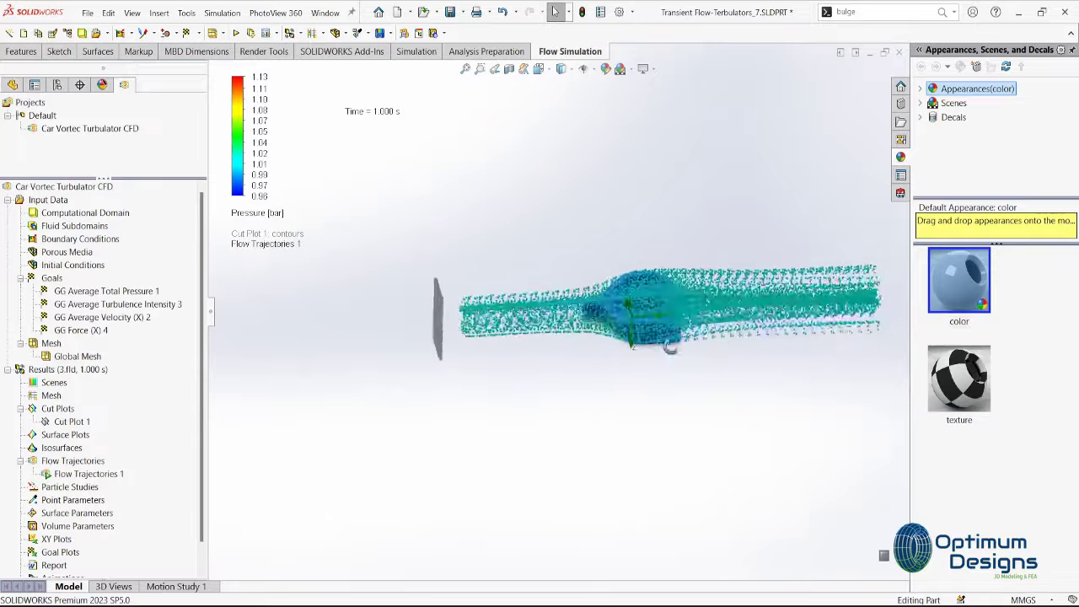
key(ctrl+4)
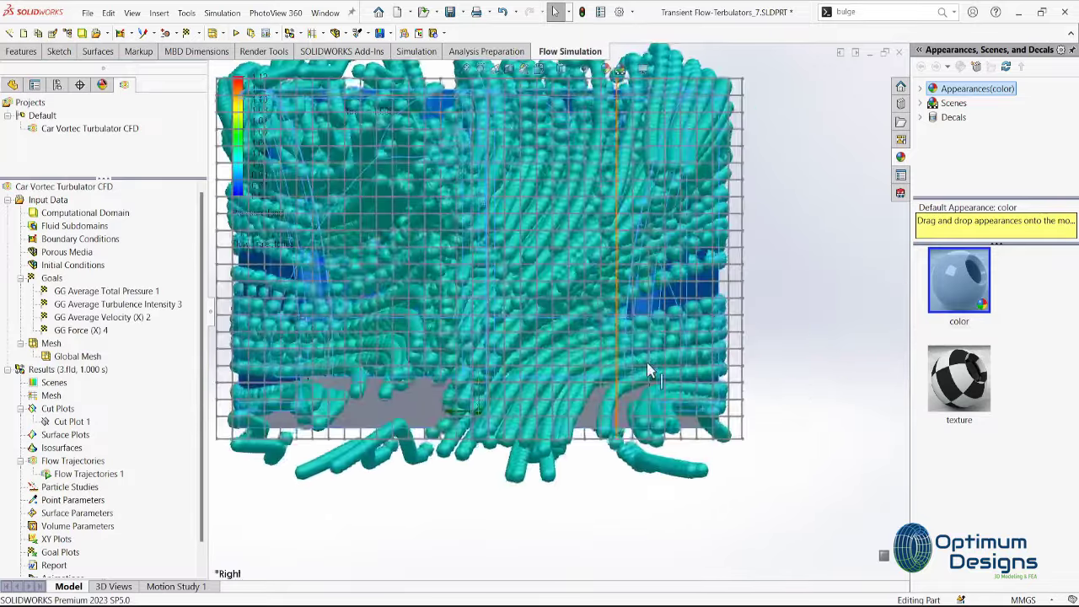
key(space)
click(570, 362)
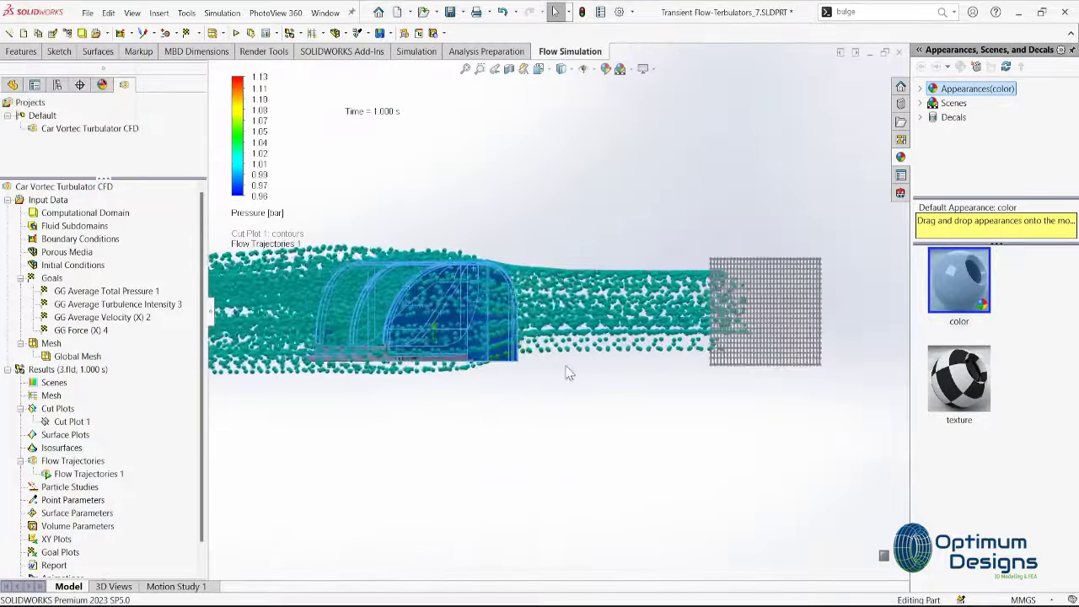
key(space)
click(554, 371)
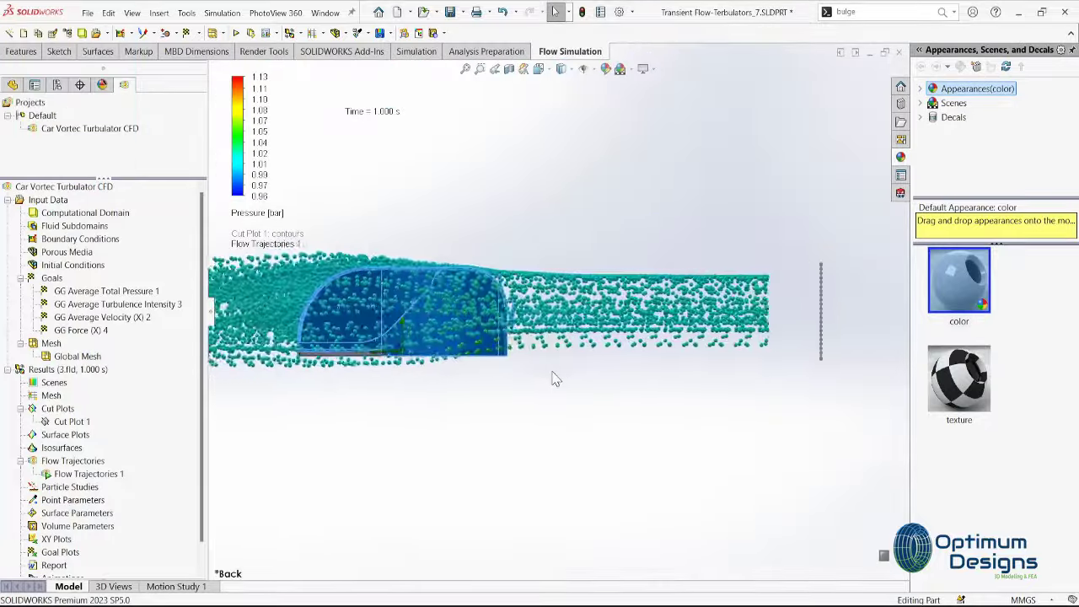
key(space)
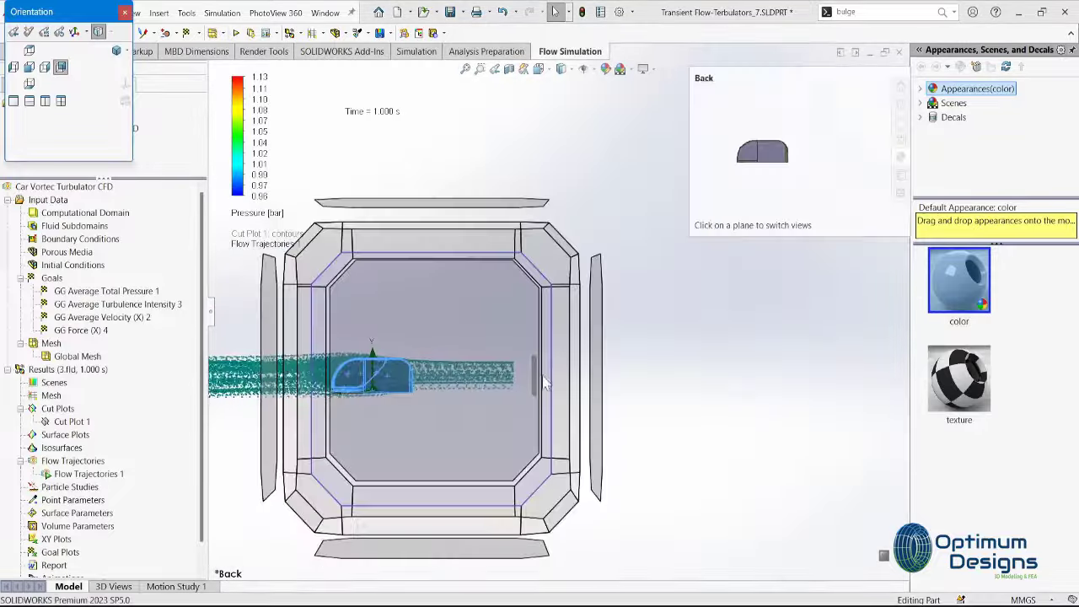
click(556, 378)
key(space)
click(445, 270)
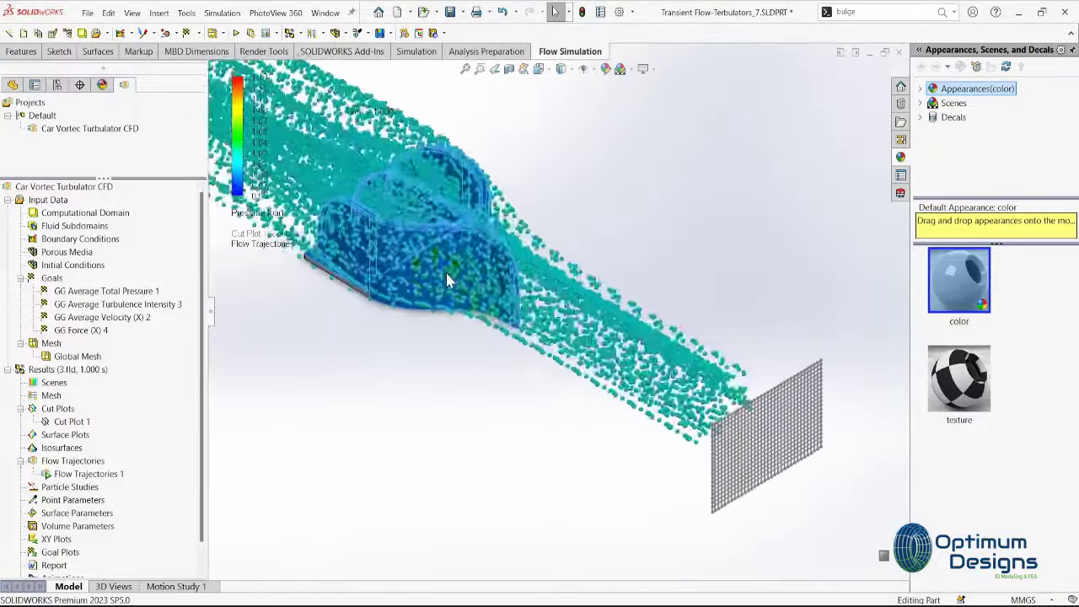
click(89, 474)
right_click(89, 474)
click(112, 342)
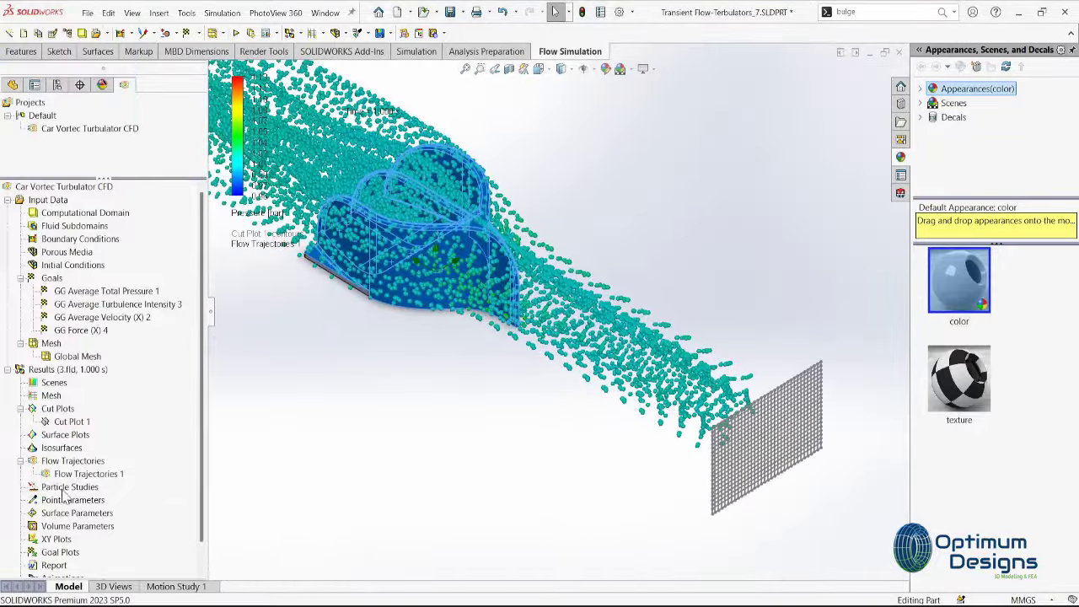
right_click(85, 475)
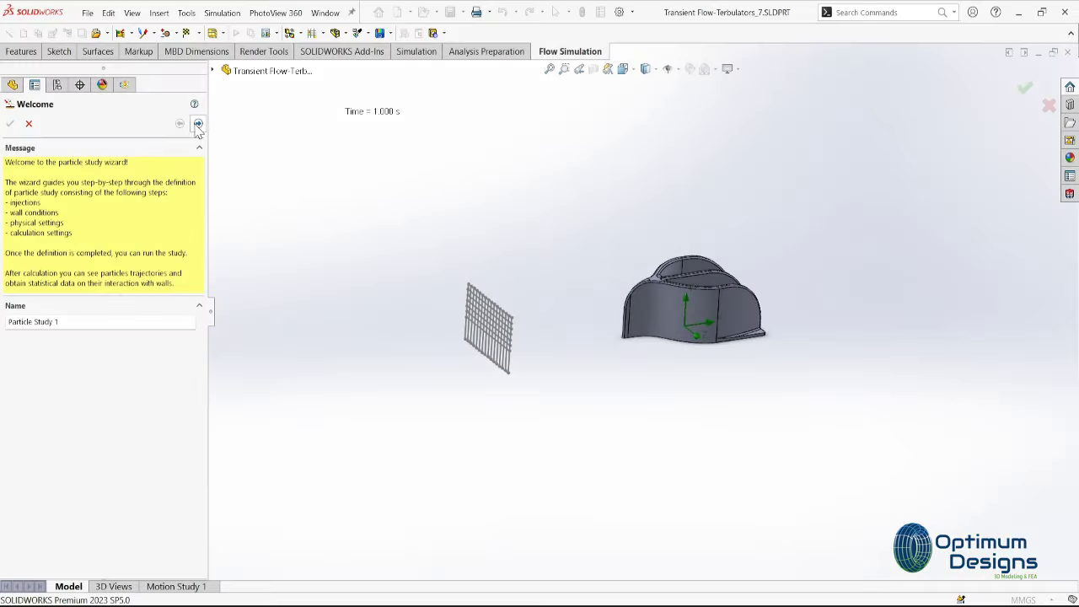
Inject Water (Diyed) particles from the Projectile Starting Plane
click(198, 124)
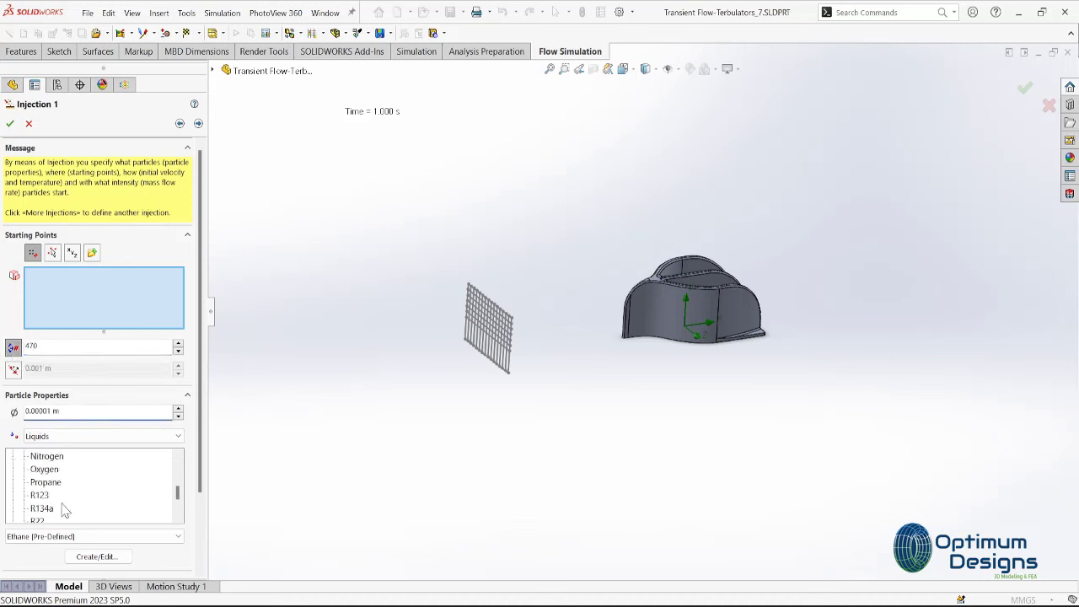
click(198, 124)
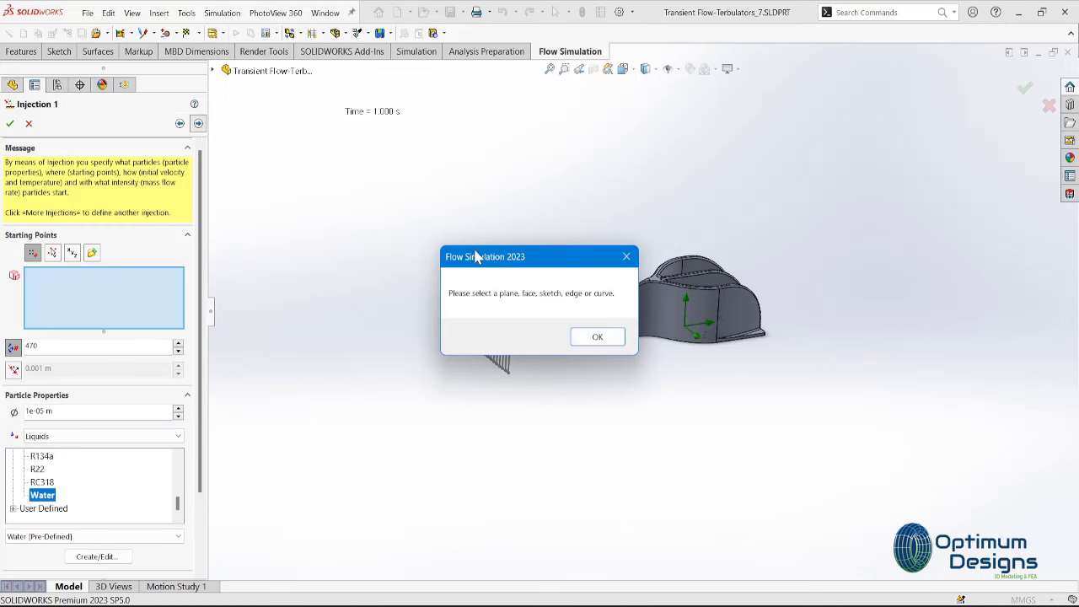
click(595, 337)
scroll(152, 448, down, 2)
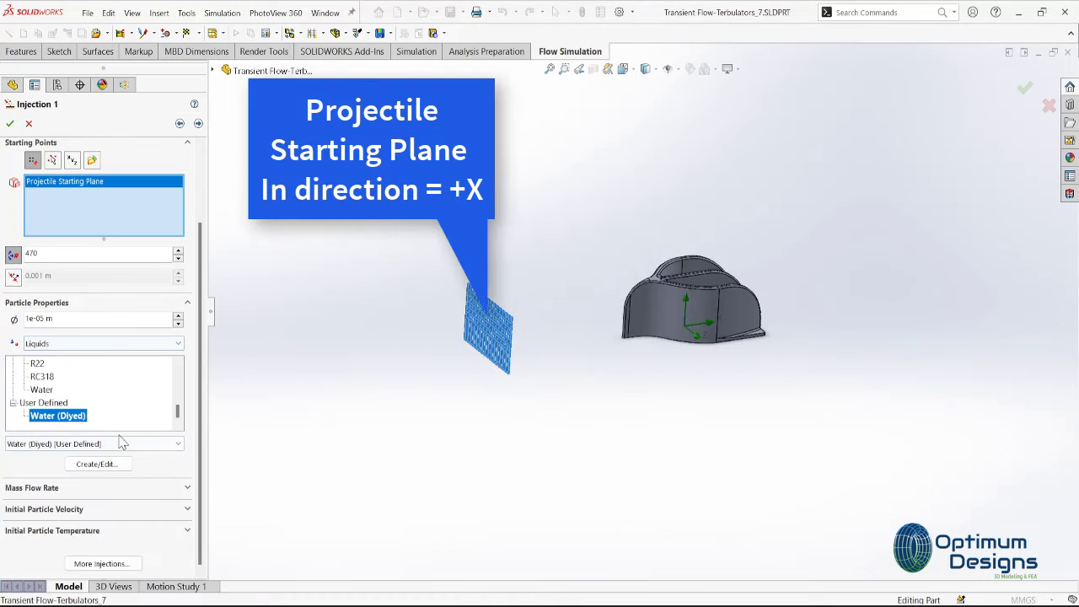
Accept the default physical, wall and calculation settings, then run the particle study
click(198, 124)
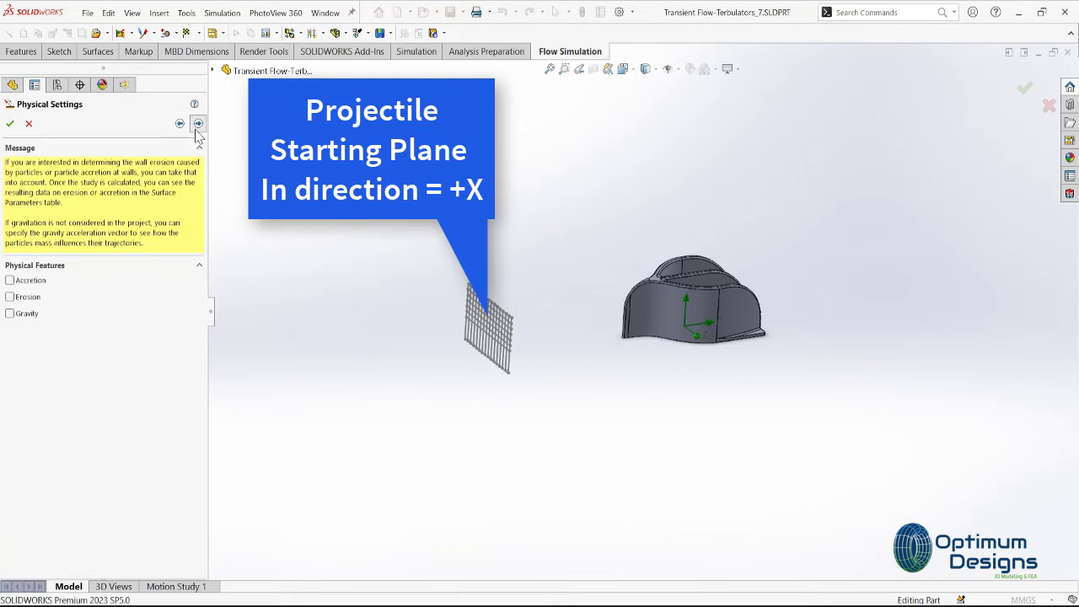
click(198, 124)
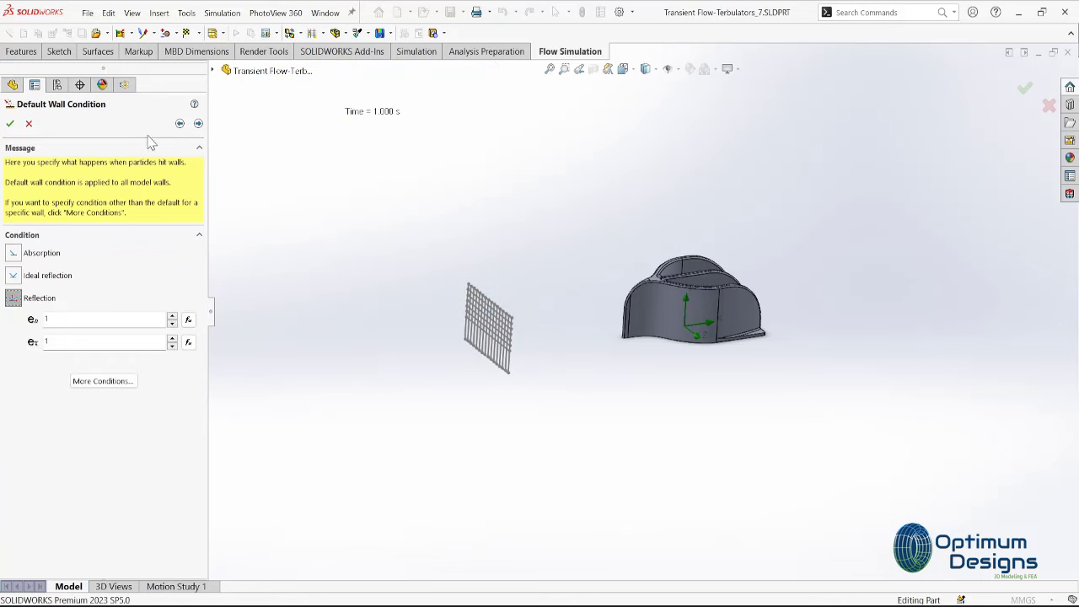
click(199, 125)
click(199, 124)
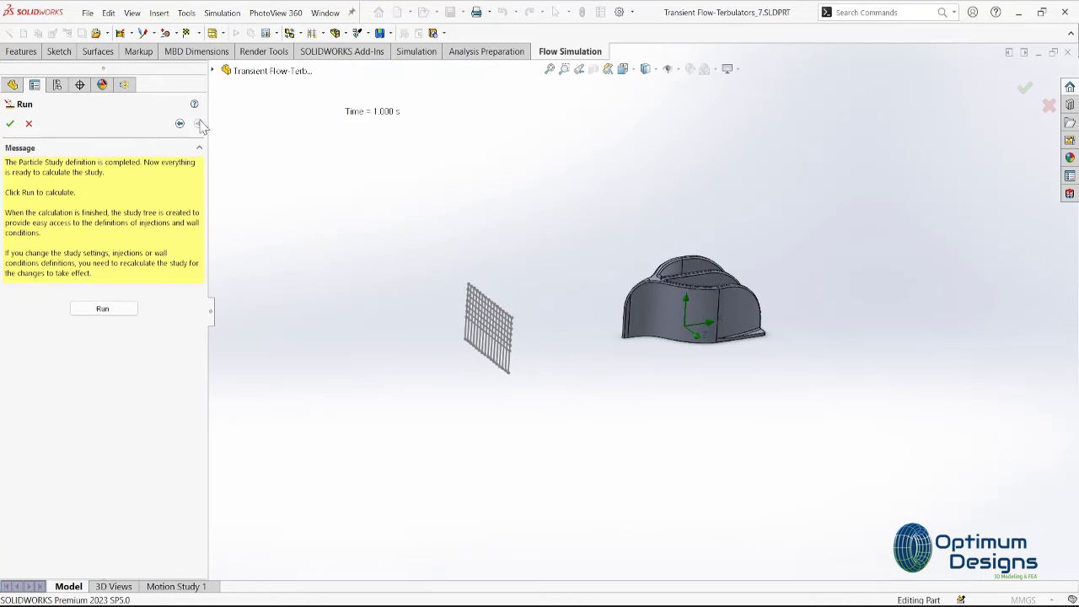
click(92, 311)
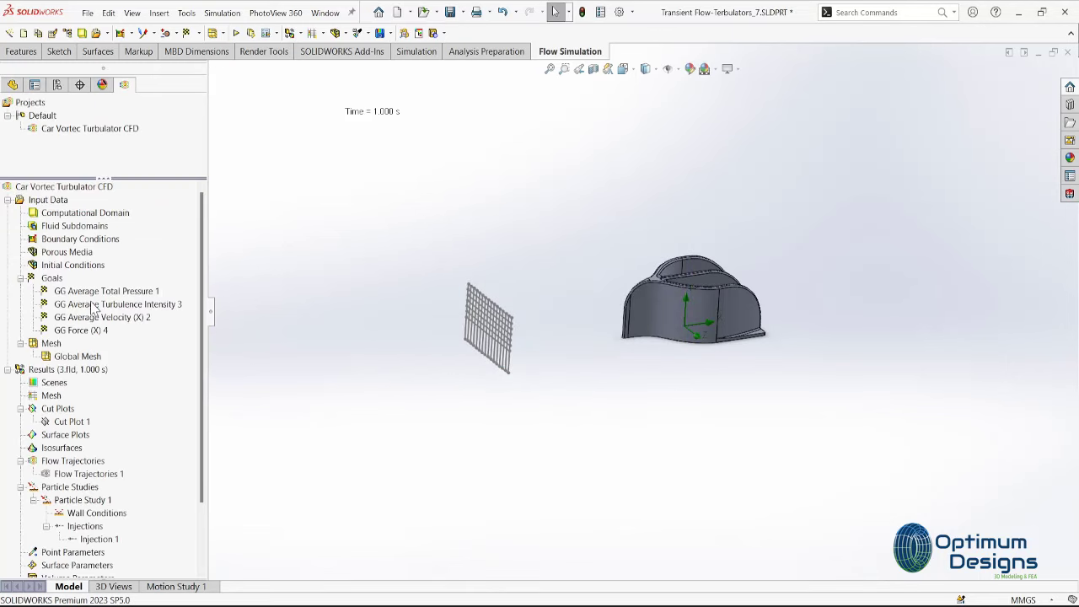
Animate the Injection 1 particle paths and orbit to a tilted view
right_click(110, 538)
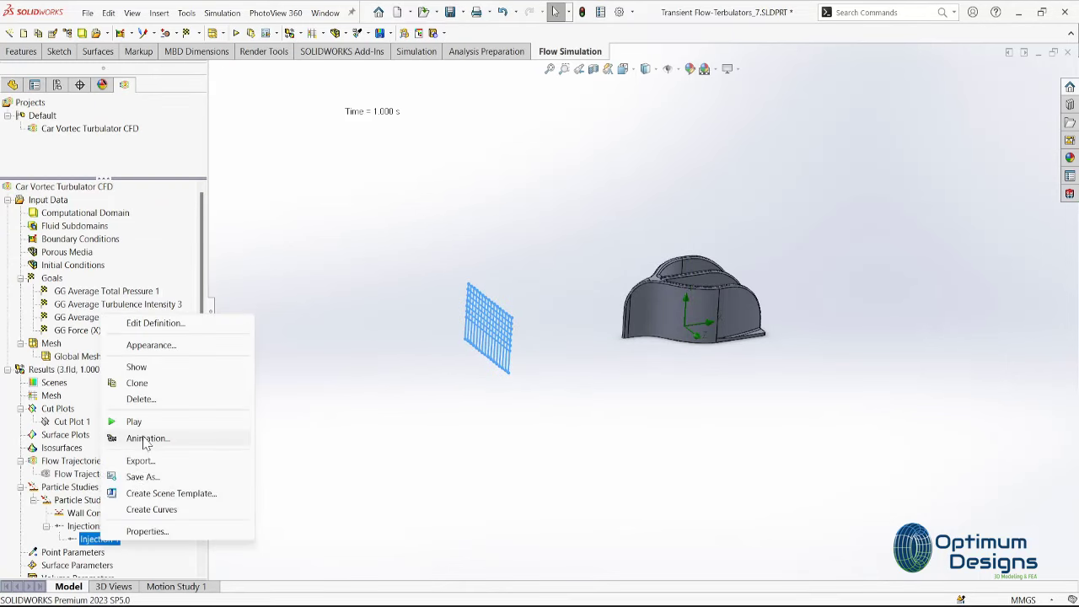
click(141, 424)
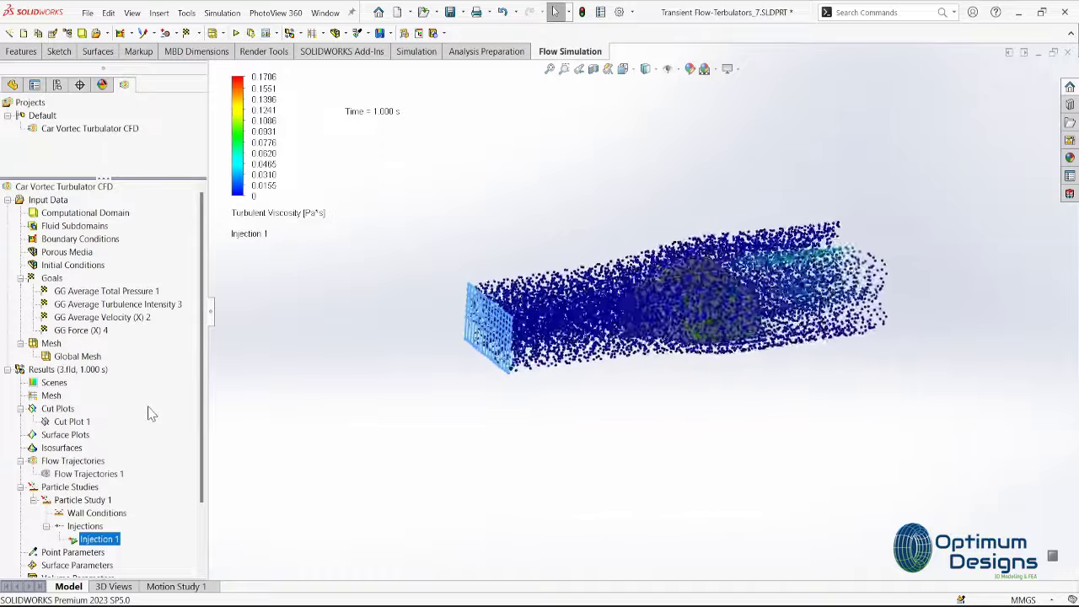
middle_drag(390, 393, 399, 441)
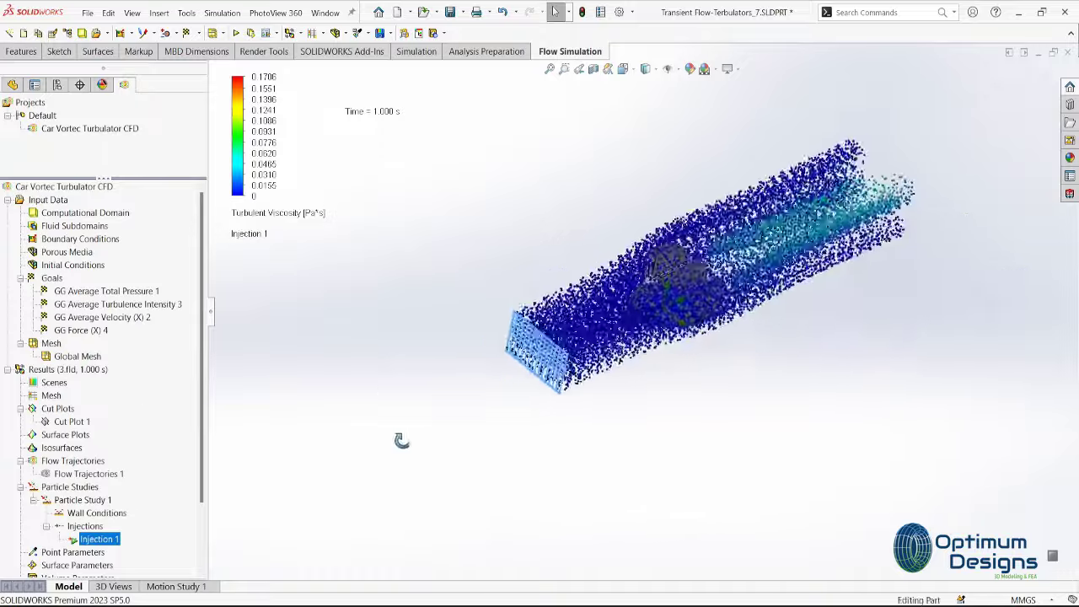
mouse_move(611, 421)
middle_down()
mouse_move(463, 349)
mouse_move(472, 433)
mouse_move(531, 422)
mouse_move(553, 513)
middle_up()
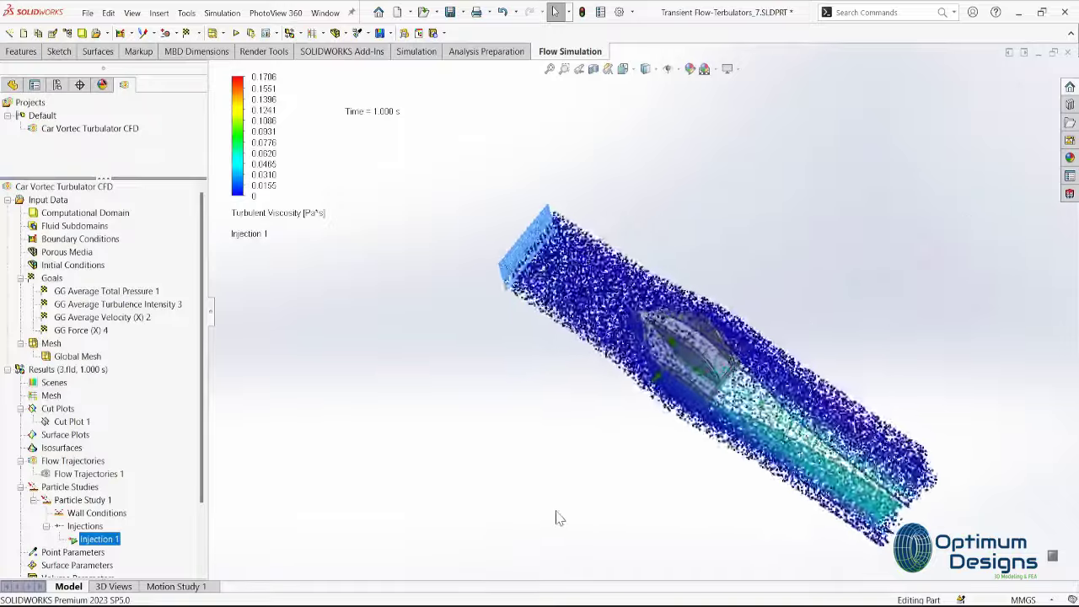
View the particle flow from the top, fit it, and show the computational domain edges
click(623, 69)
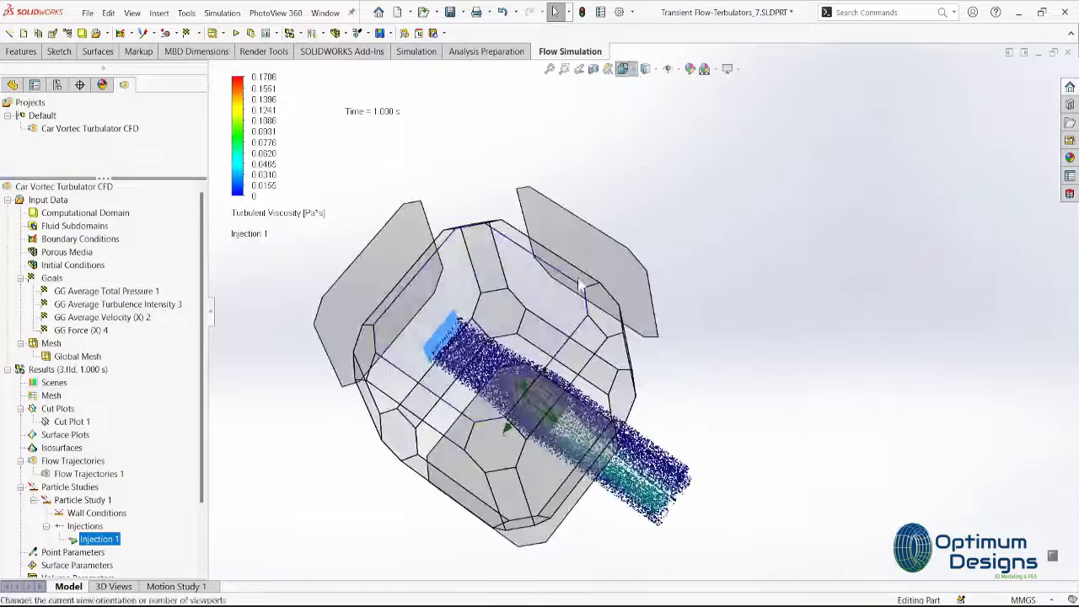
click(564, 306)
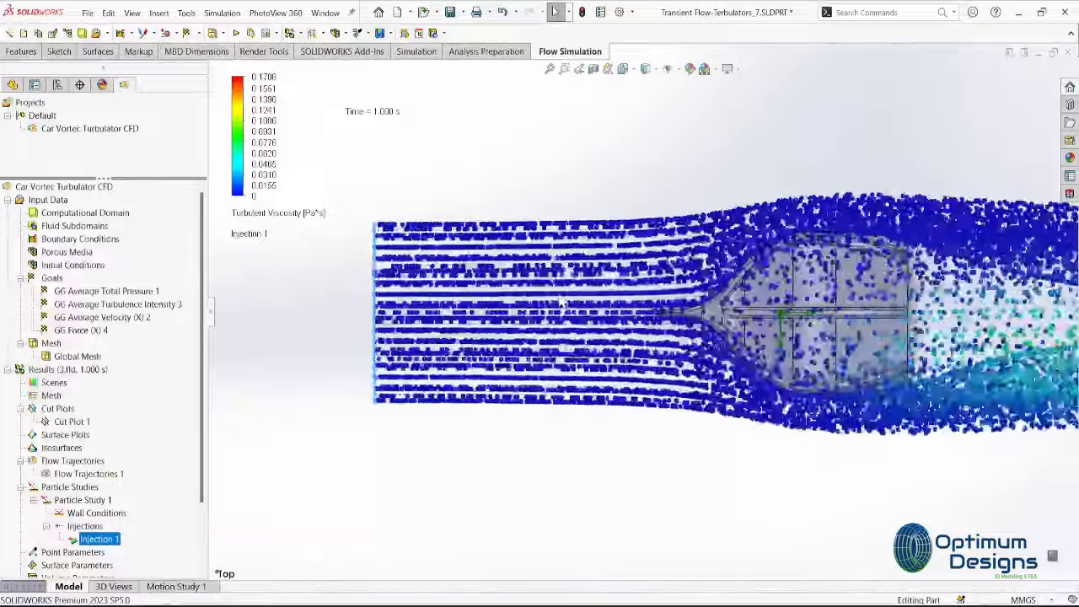
scroll(640, 338, up, 3)
key(f)
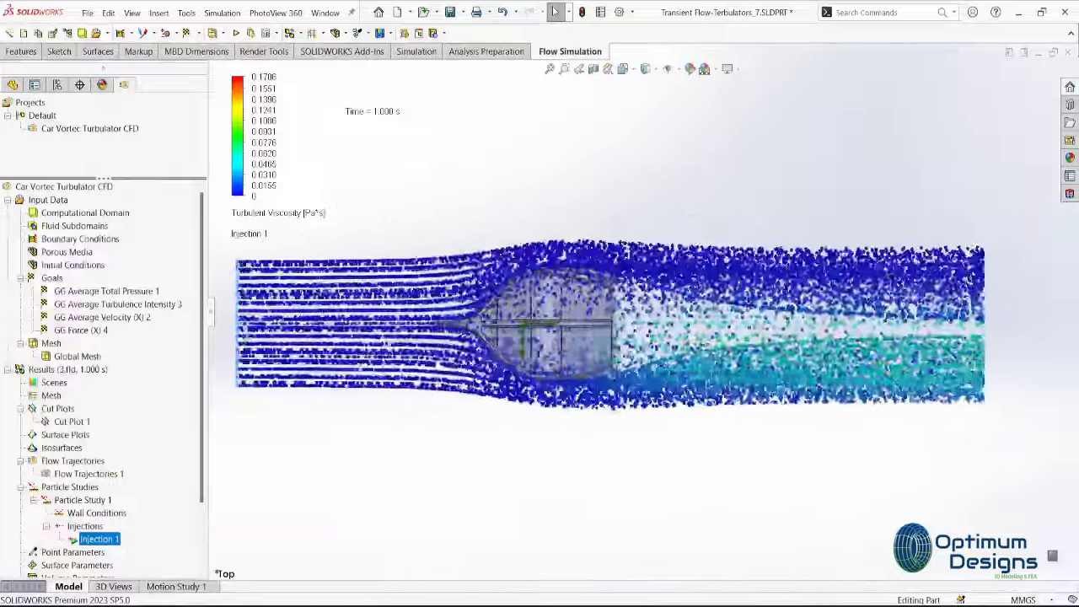
click(646, 69)
click(645, 85)
Check the particle trails in isometric, right, side, angled and front views
click(631, 69)
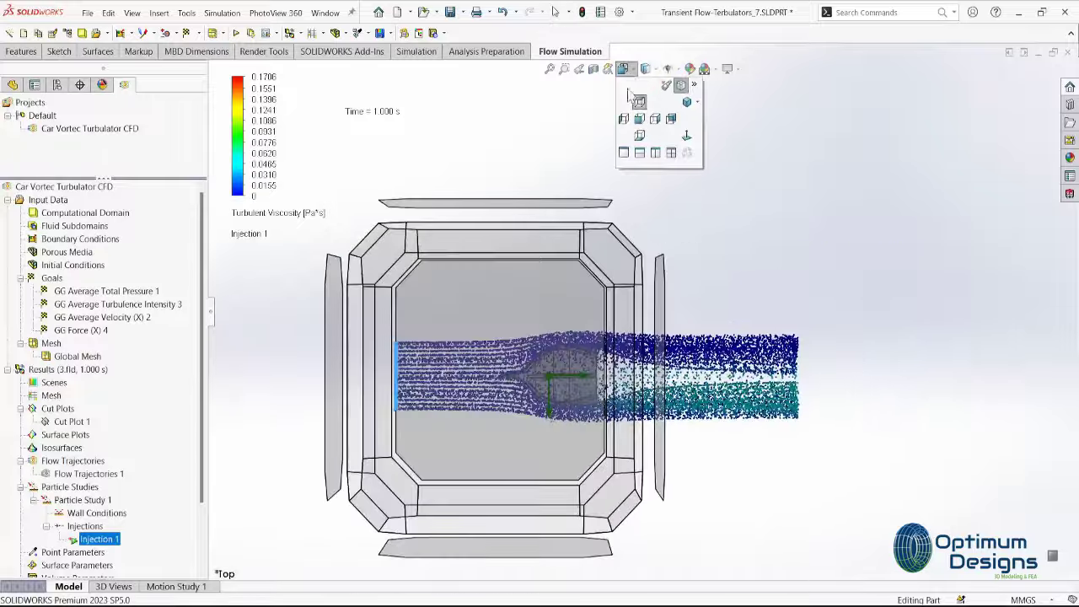
click(649, 110)
key(ctrl+7)
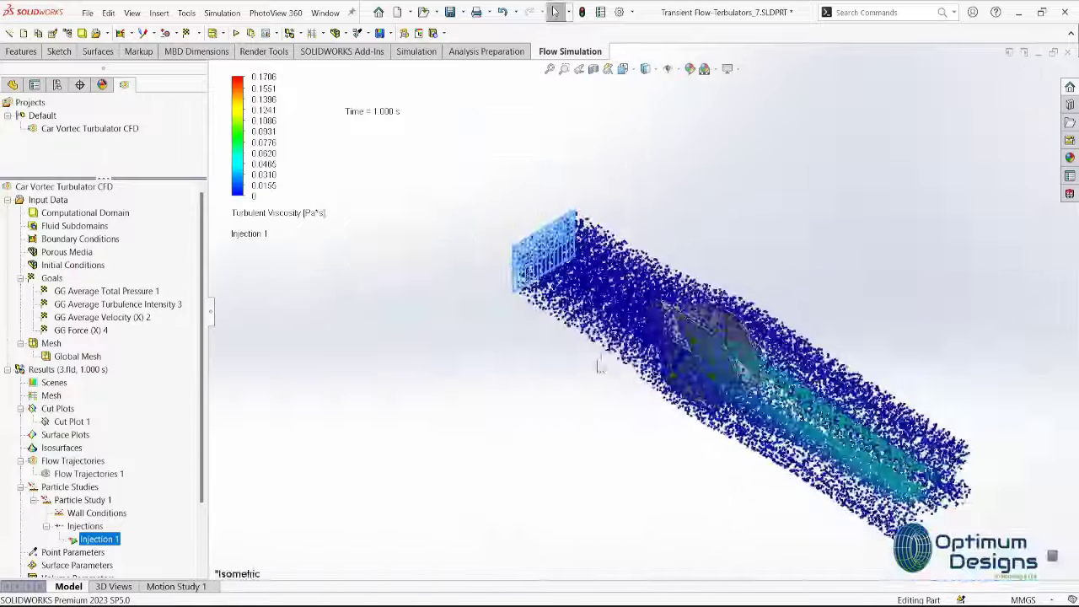
click(637, 78)
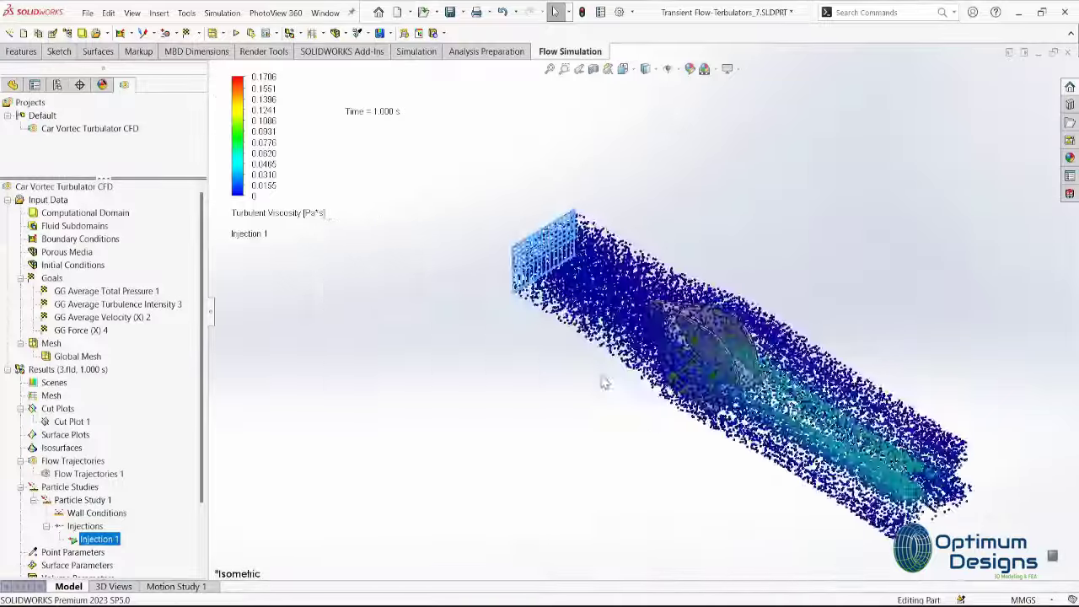
key(ctrl+4)
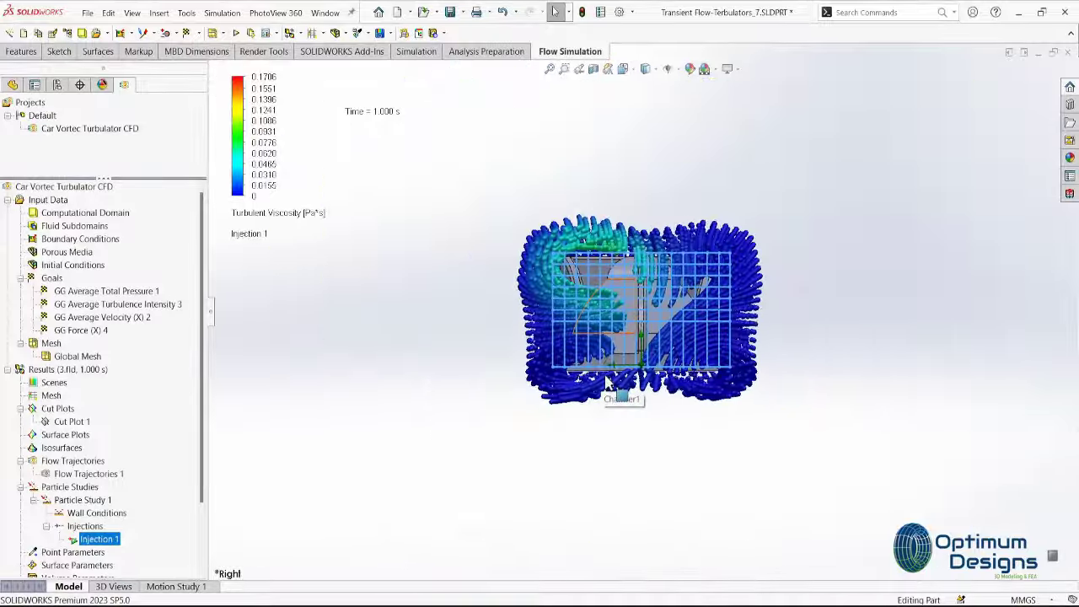
click(636, 77)
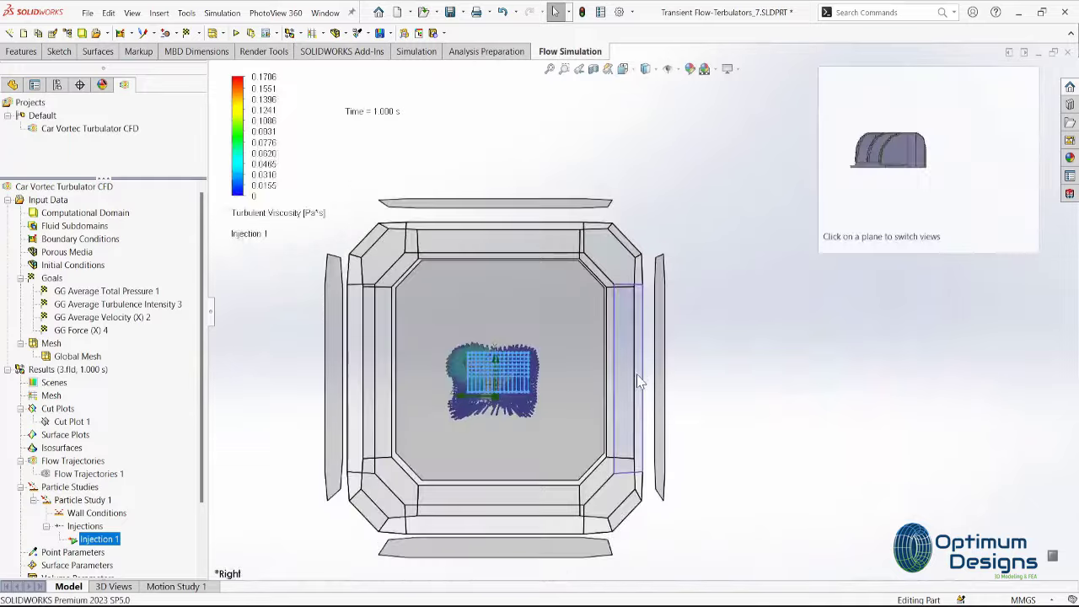
click(624, 383)
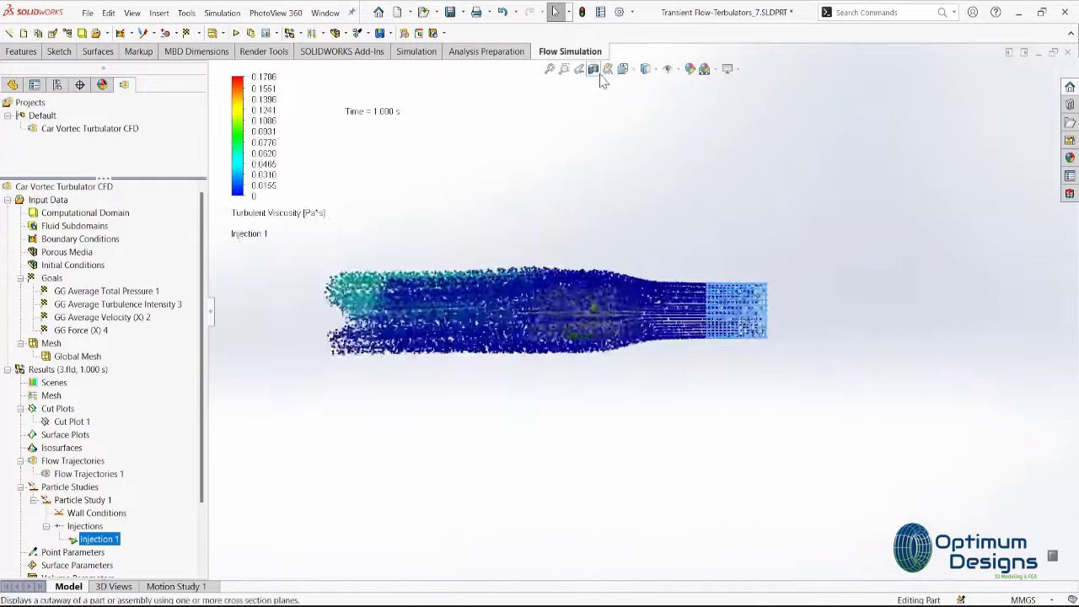
click(624, 71)
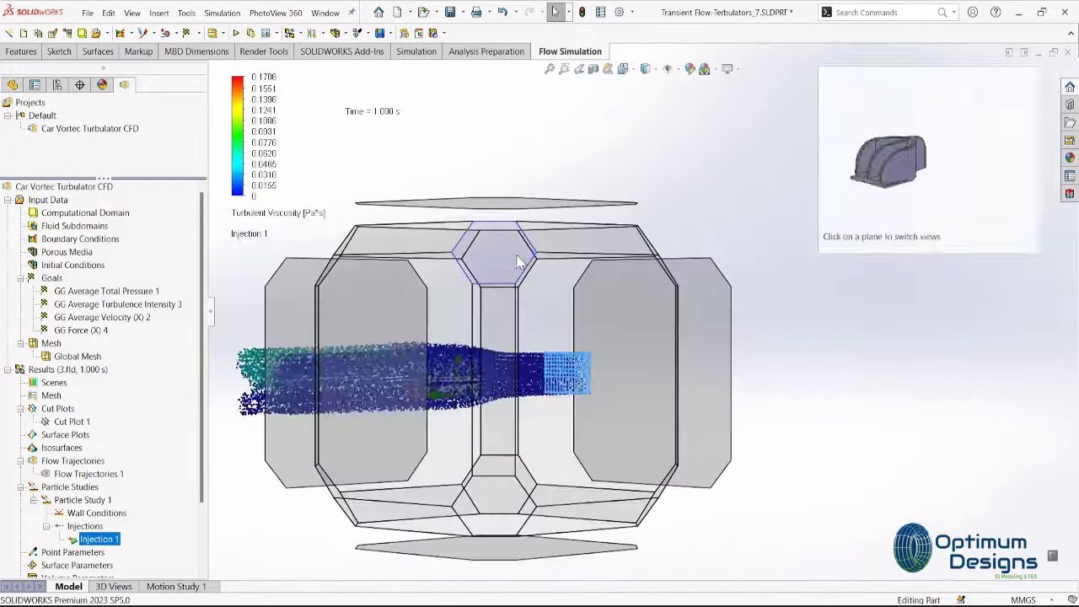
click(549, 249)
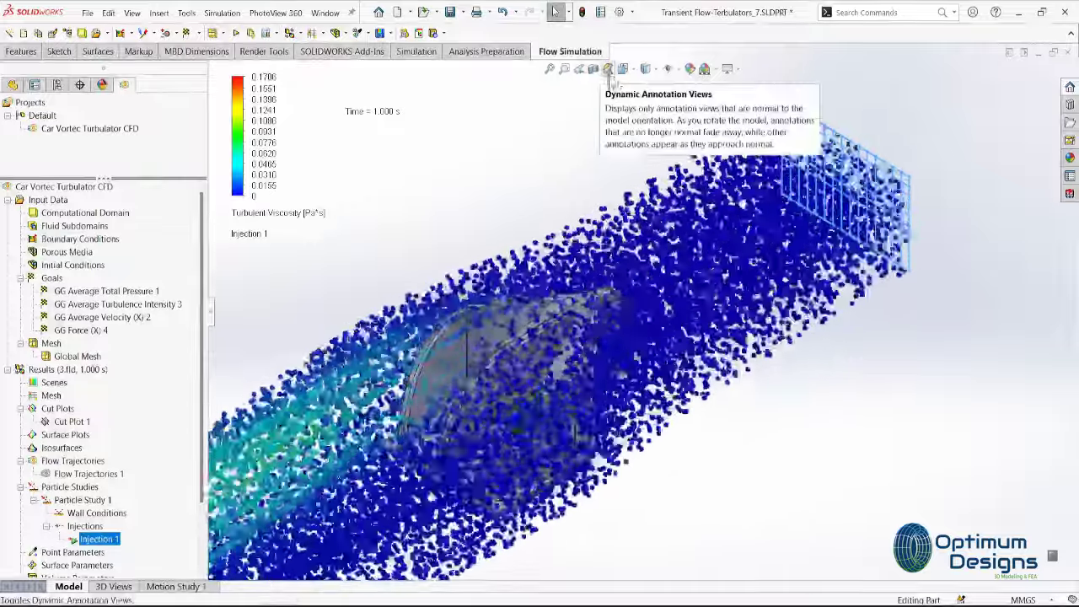
click(623, 69)
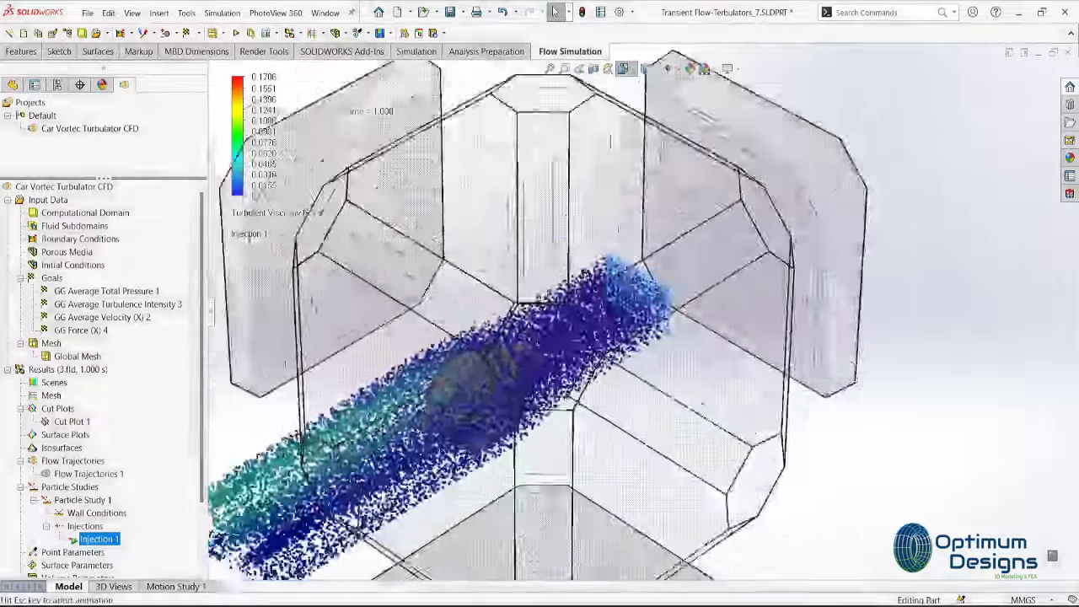
click(384, 278)
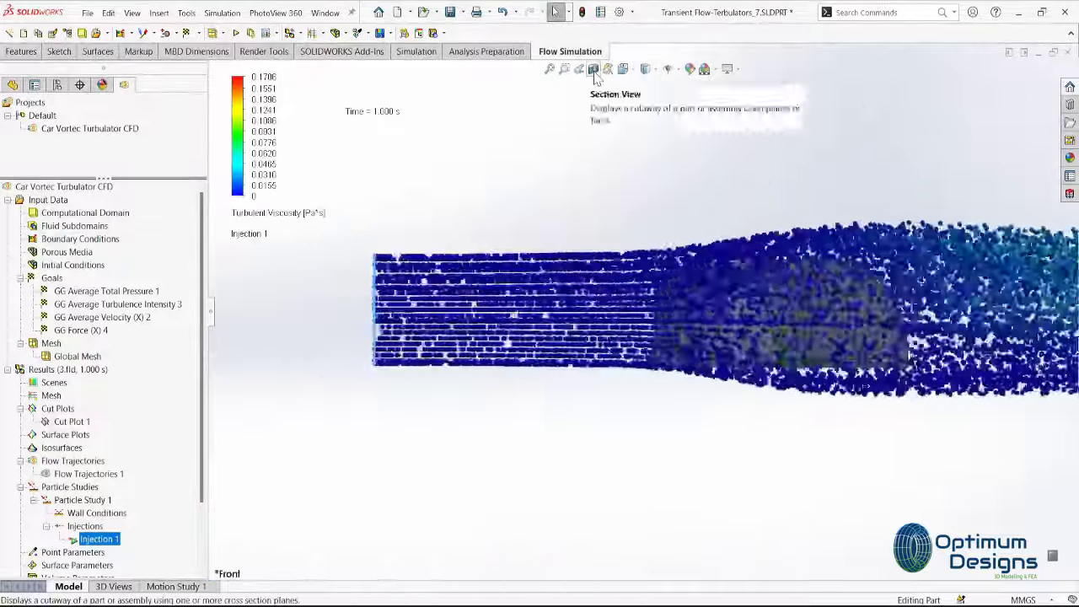
Apply a section view along the Top Plane and orbit to an oblique view
click(593, 69)
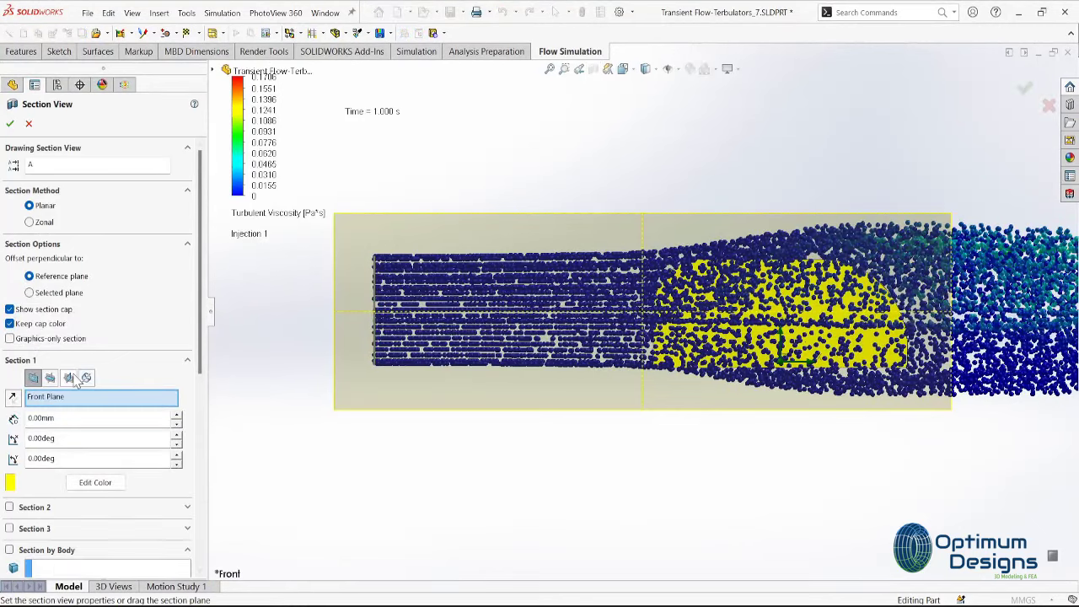
click(68, 378)
click(49, 377)
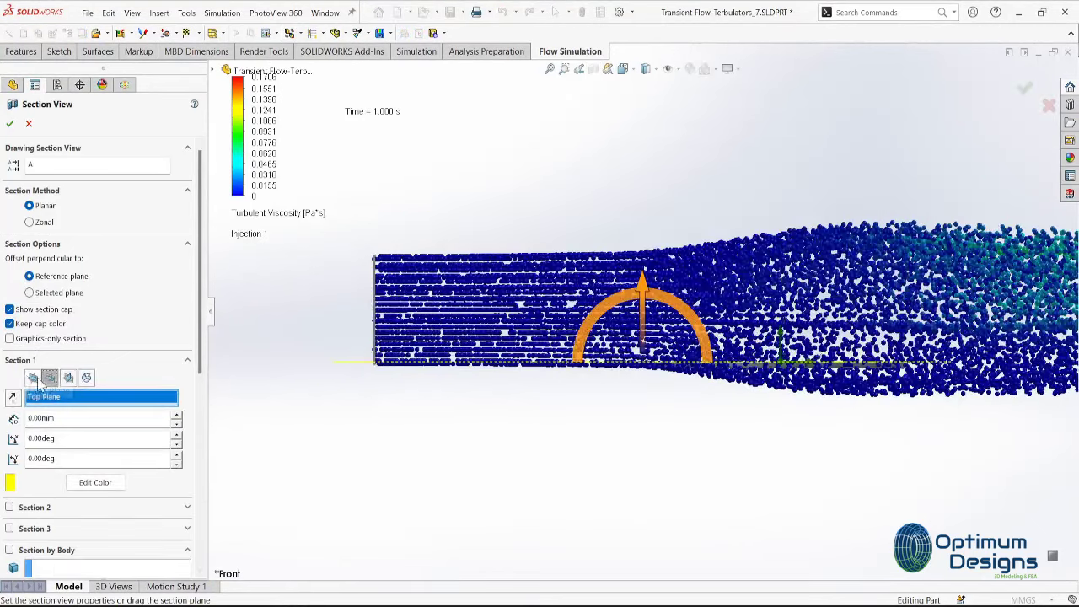
click(10, 123)
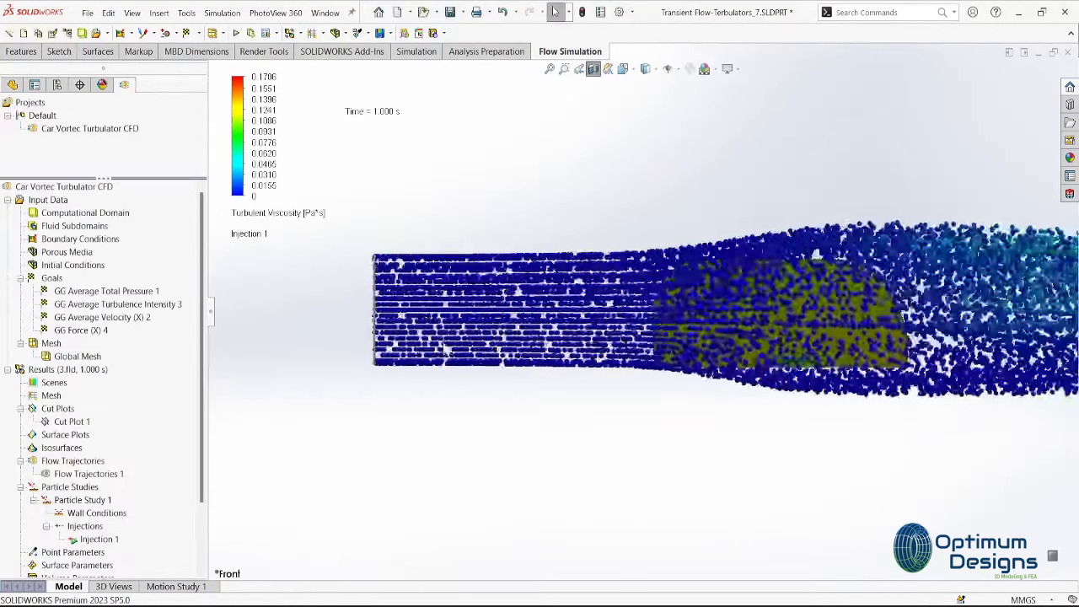
middle_drag(573, 373, 627, 429)
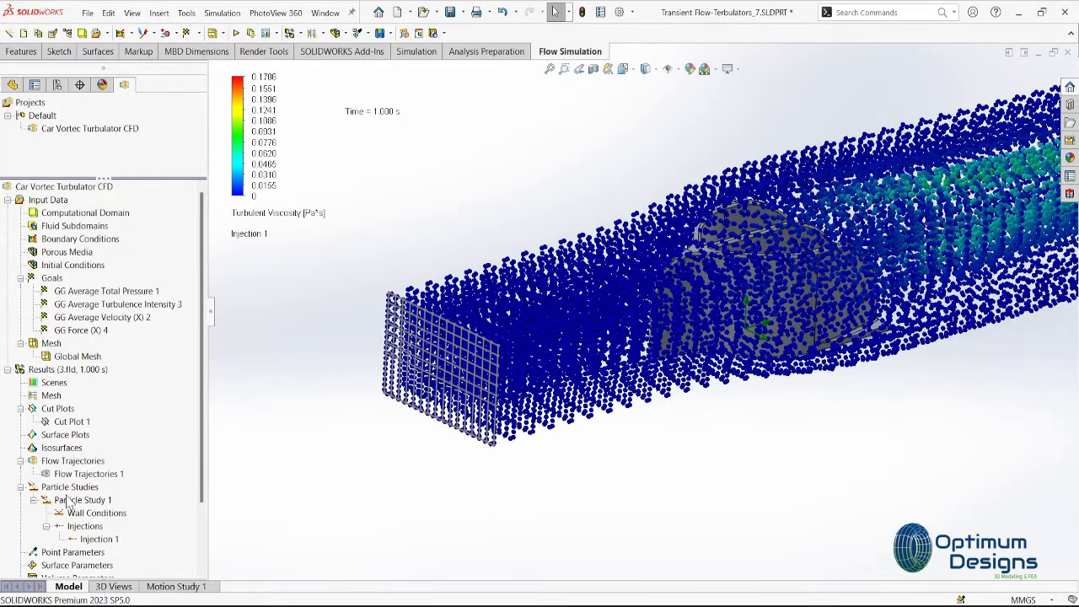
Delete Particle Study 1
right_click(71, 497)
click(122, 538)
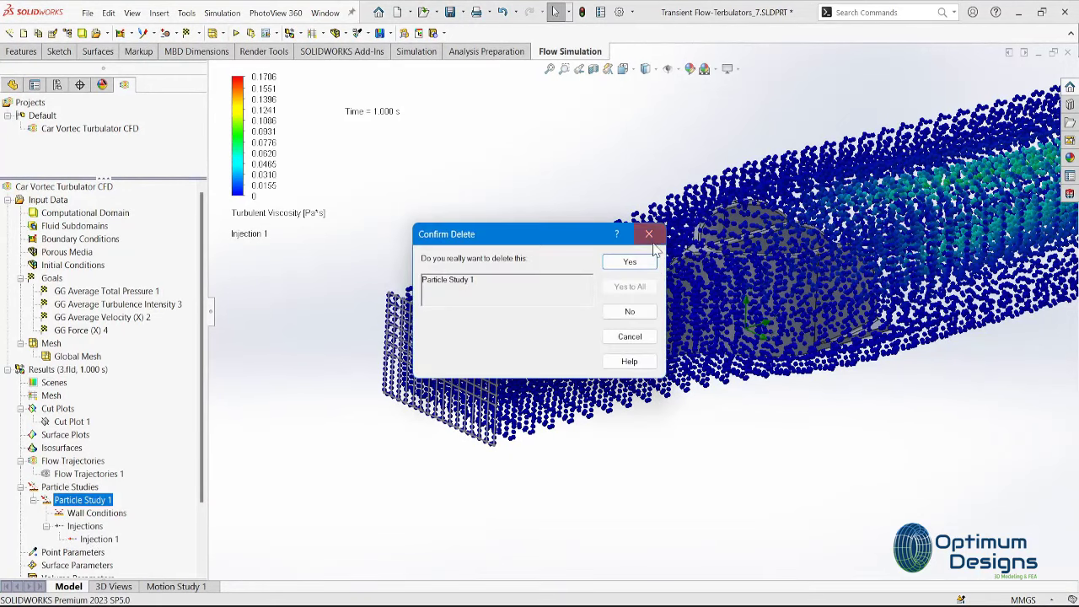
click(630, 263)
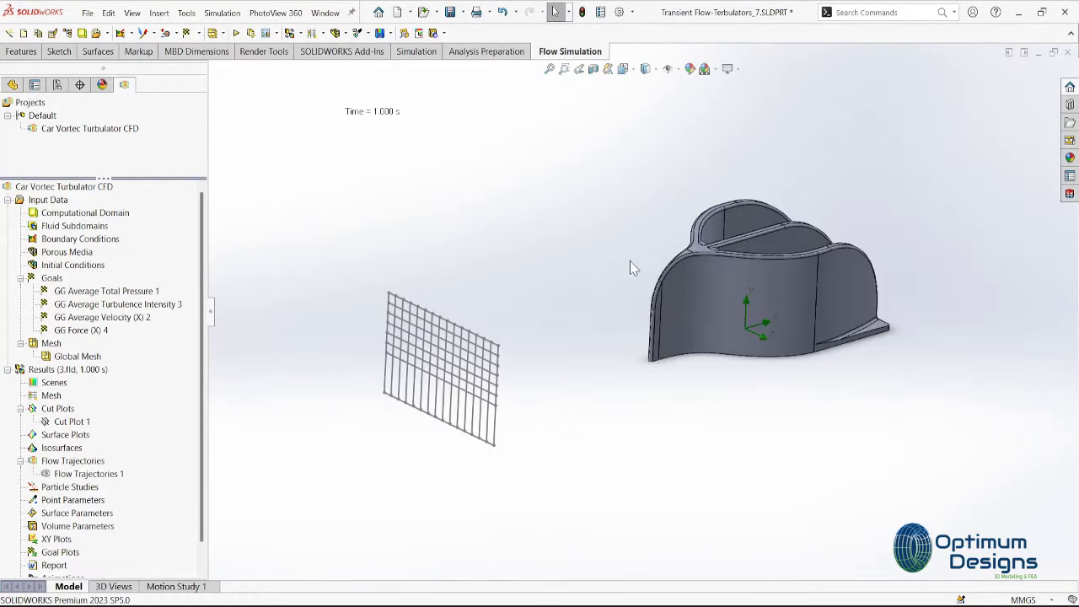
Hide Projectile Starting Plane and show Projectile Starting Plane_2 in the feature tree
click(12, 84)
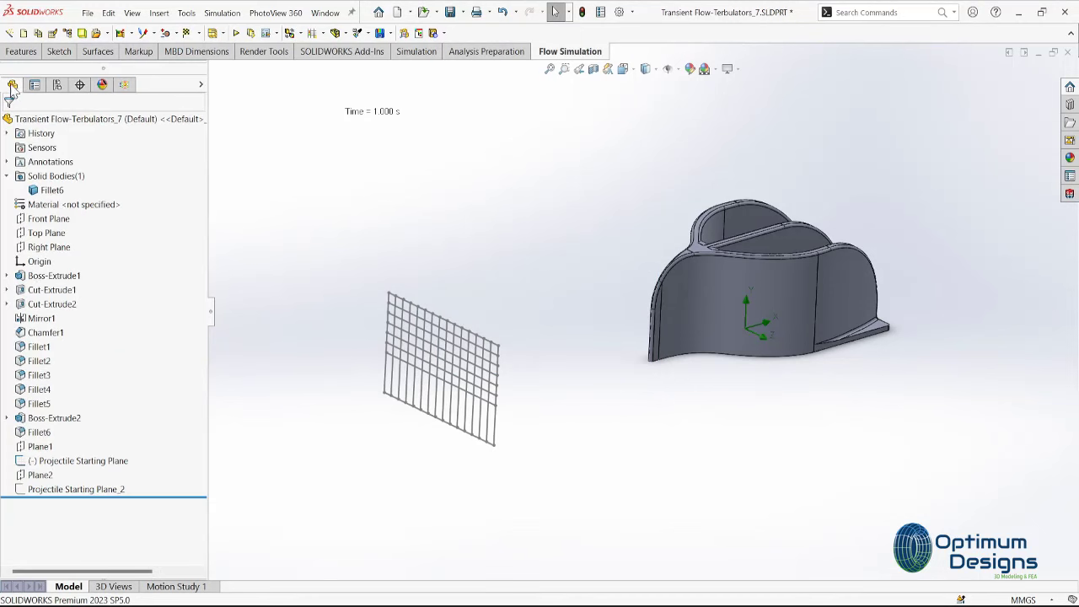
right_click(39, 446)
key(Escape)
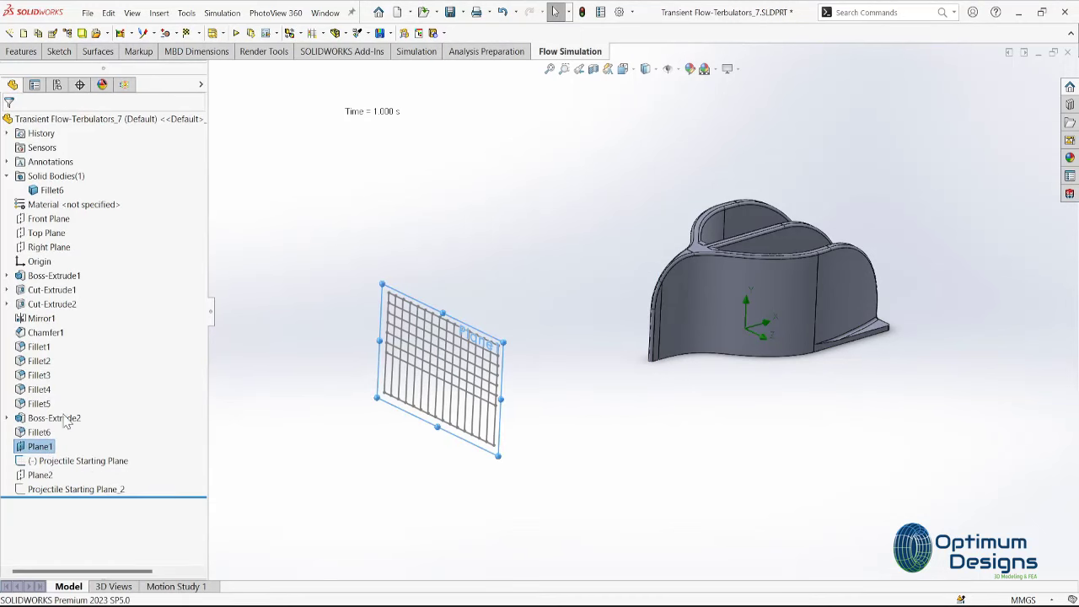
right_click(47, 448)
key(Escape)
right_click(51, 461)
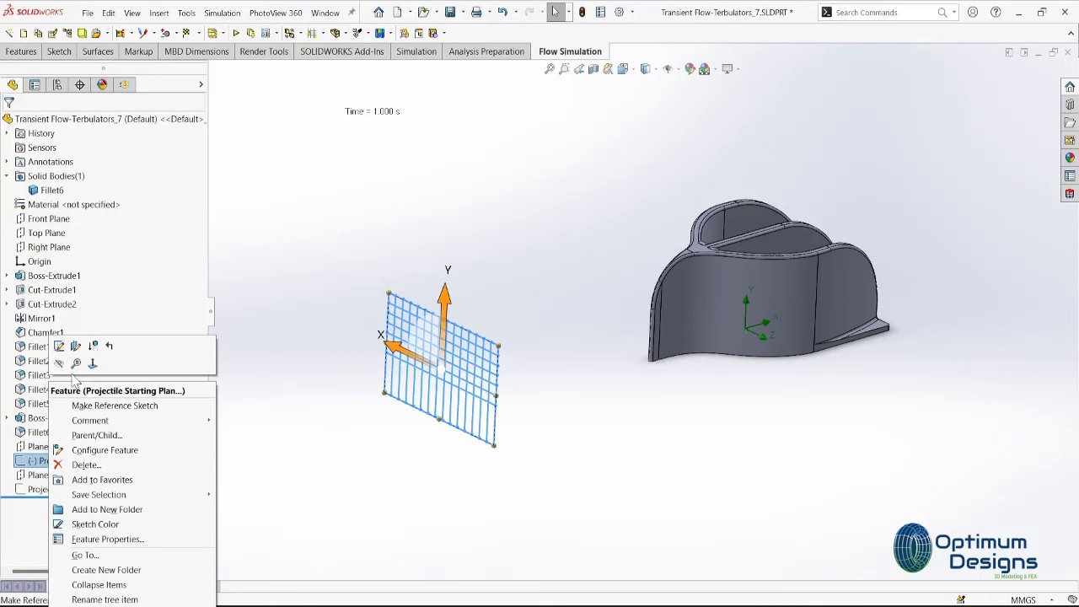
click(59, 362)
right_click(52, 489)
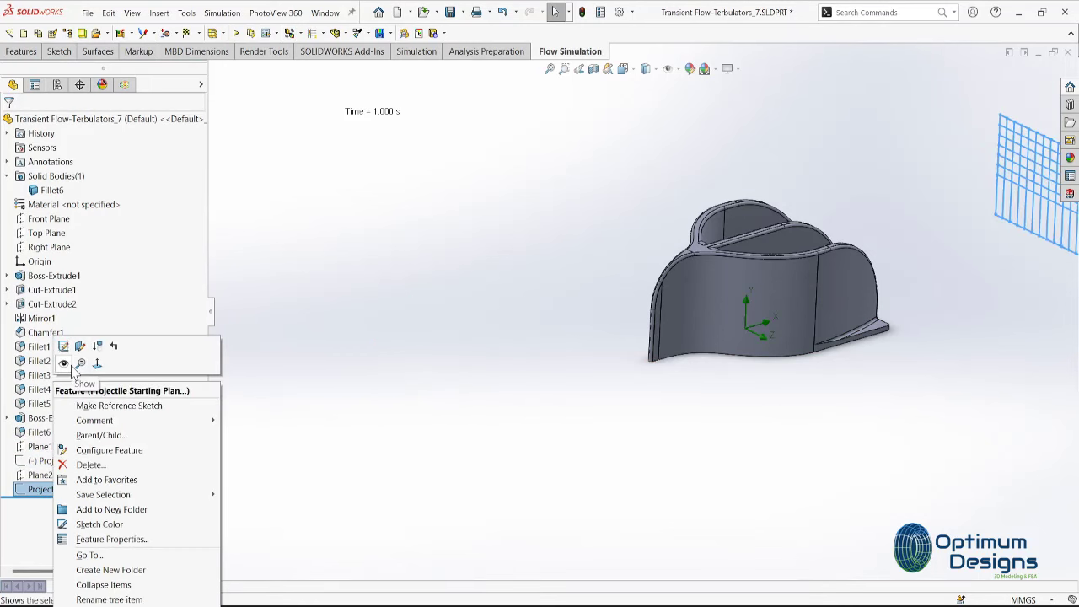
key(Escape)
scroll(670, 342, up, 2)
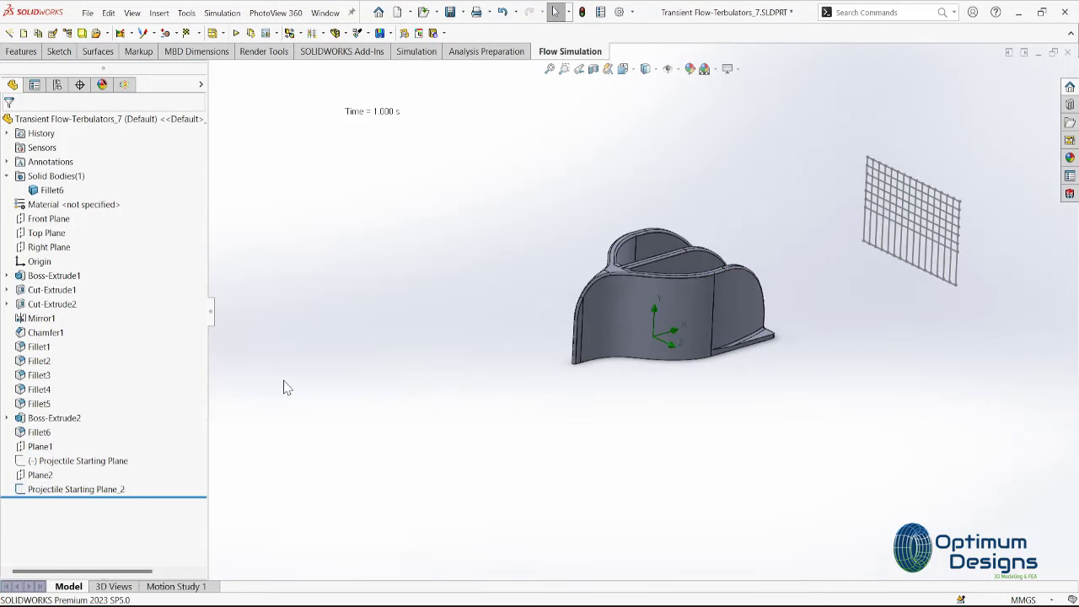
click(124, 86)
Confirm the -70 m/s X-direction ambient flow in General Settings
right_click(66, 202)
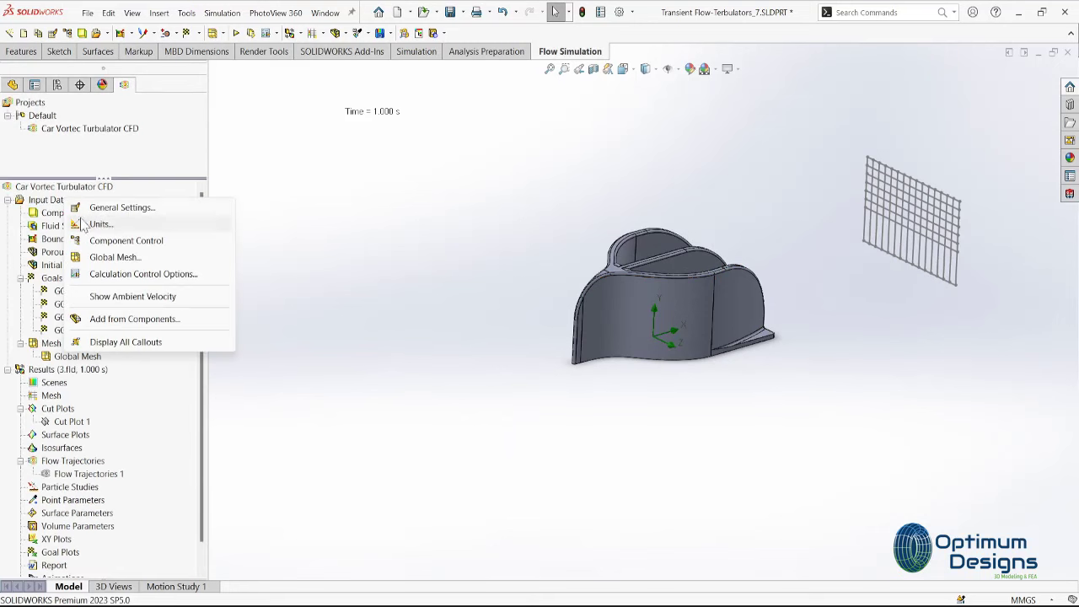
click(105, 209)
click(653, 256)
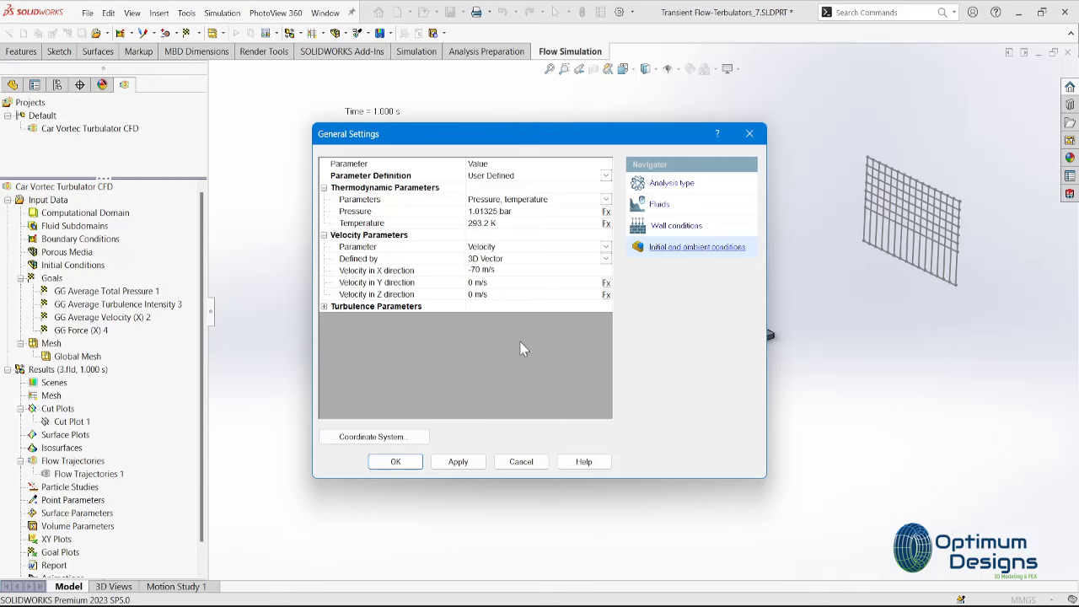
click(458, 462)
click(396, 463)
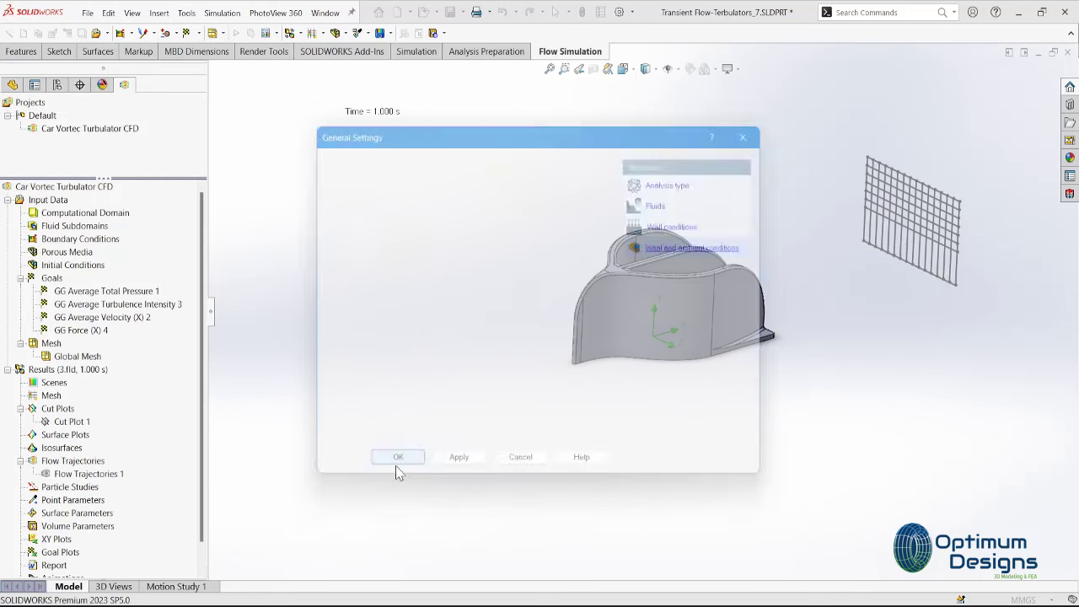
Run the calculation using 8 cores
click(236, 32)
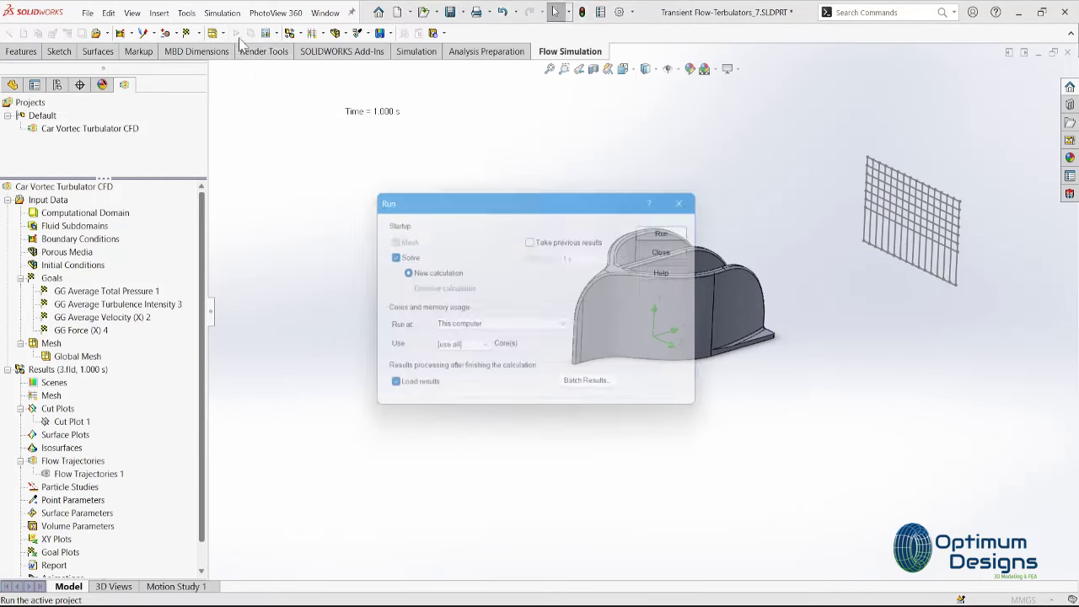
click(460, 349)
click(455, 437)
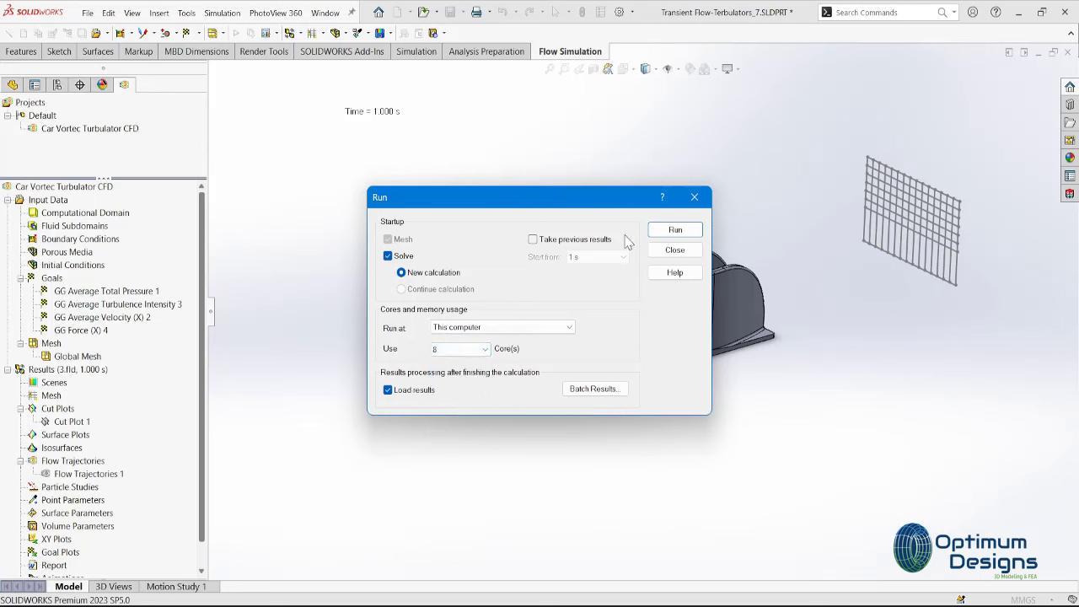
click(658, 233)
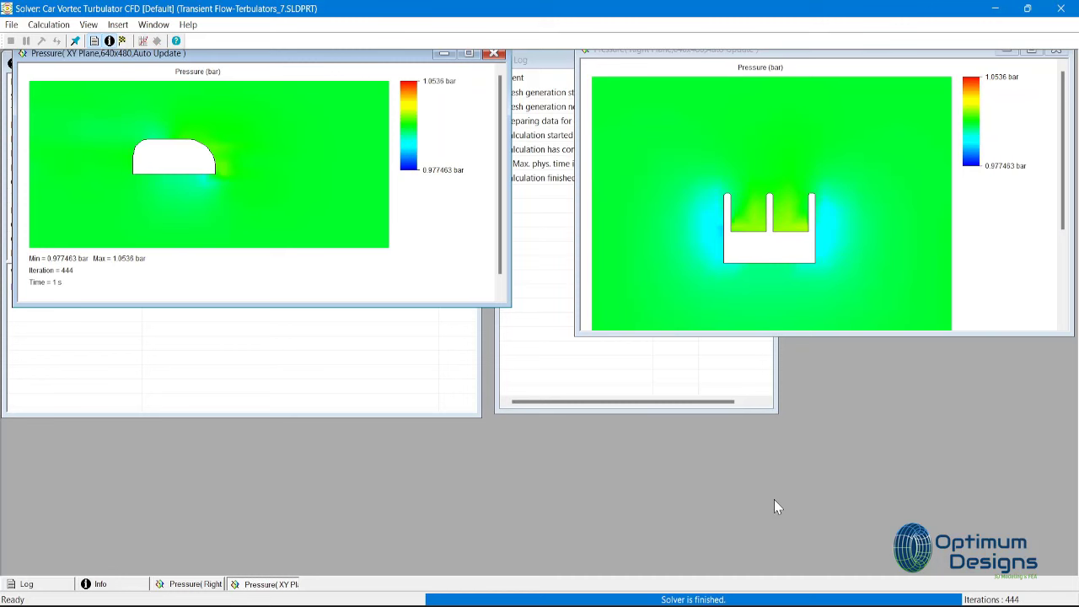
Minimize the Solver window once the run finishes at 444 iterations
click(996, 9)
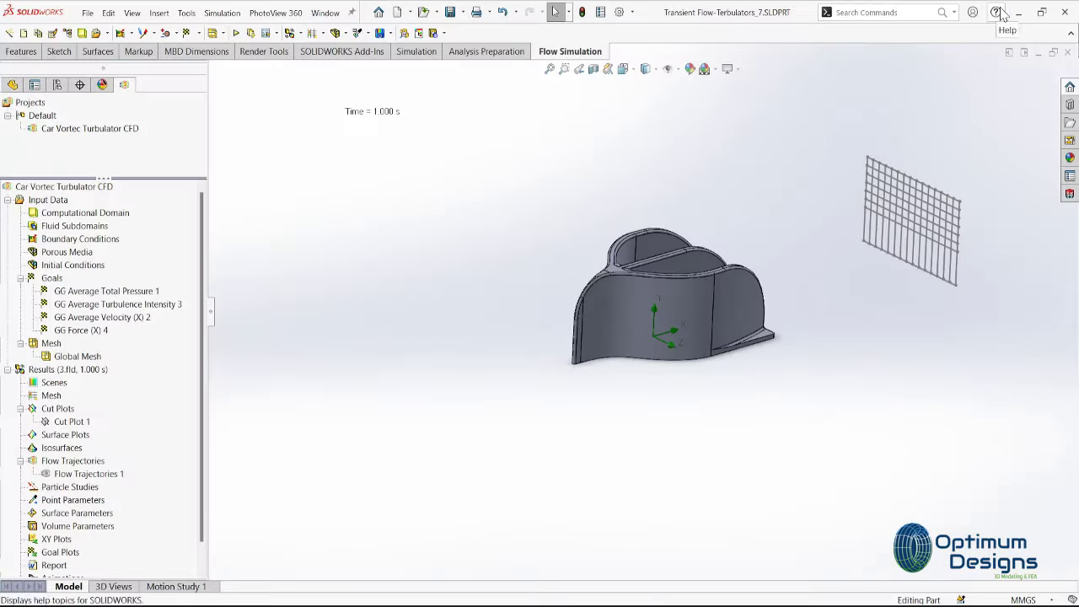
Start a particle study injecting 470 Water particles from Projectile Starting Plane_2
right_click(71, 488)
click(112, 522)
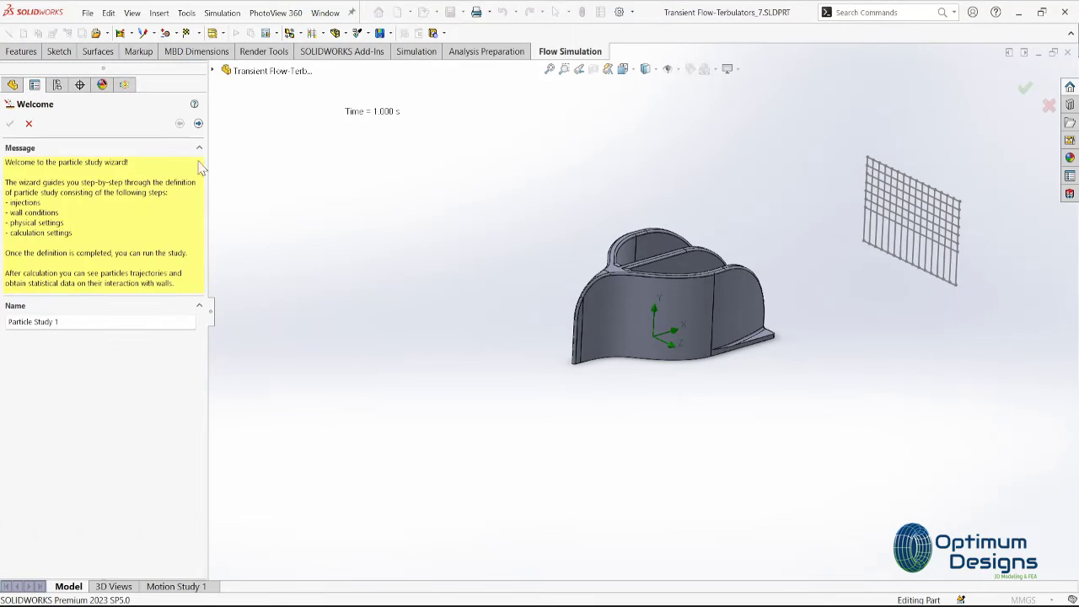
click(198, 124)
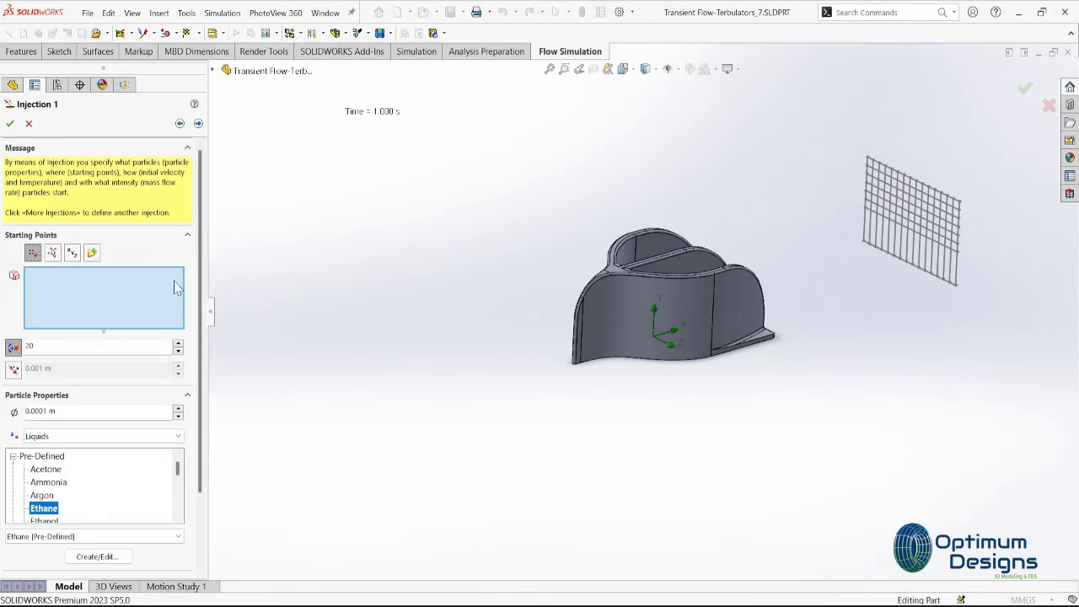
click(908, 235)
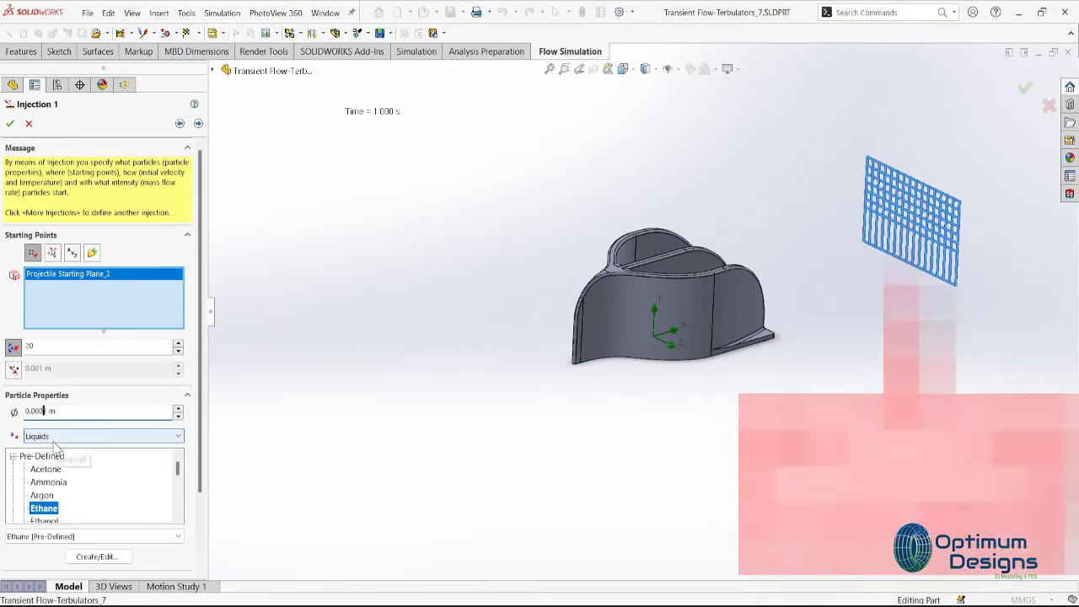
click(99, 411)
text(0)
click(25, 346)
text(470)
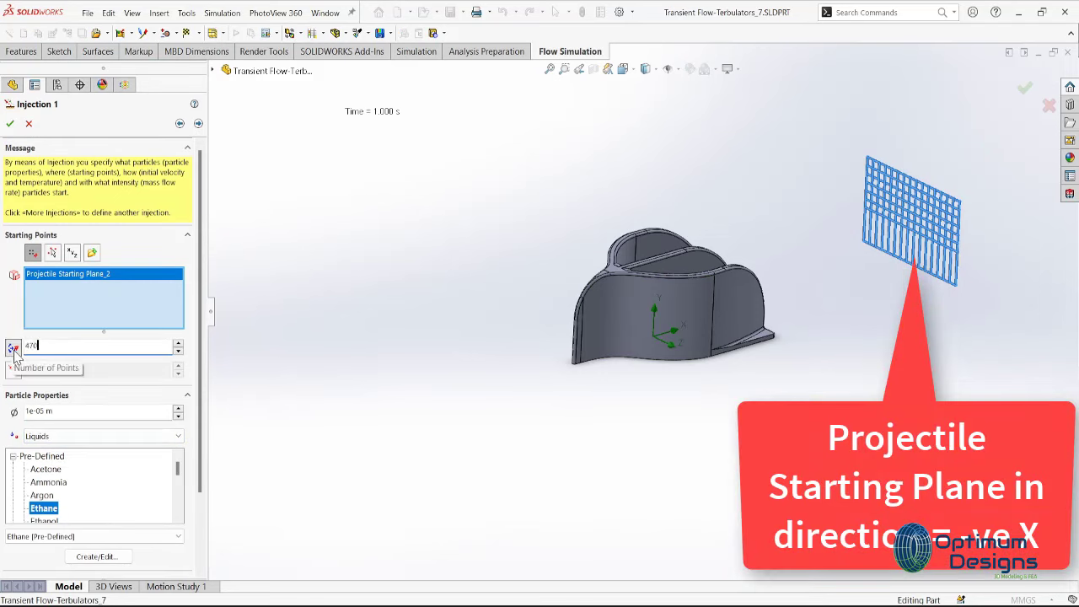
scroll(51, 489, down, 2)
scroll(44, 506, down, 3)
click(41, 495)
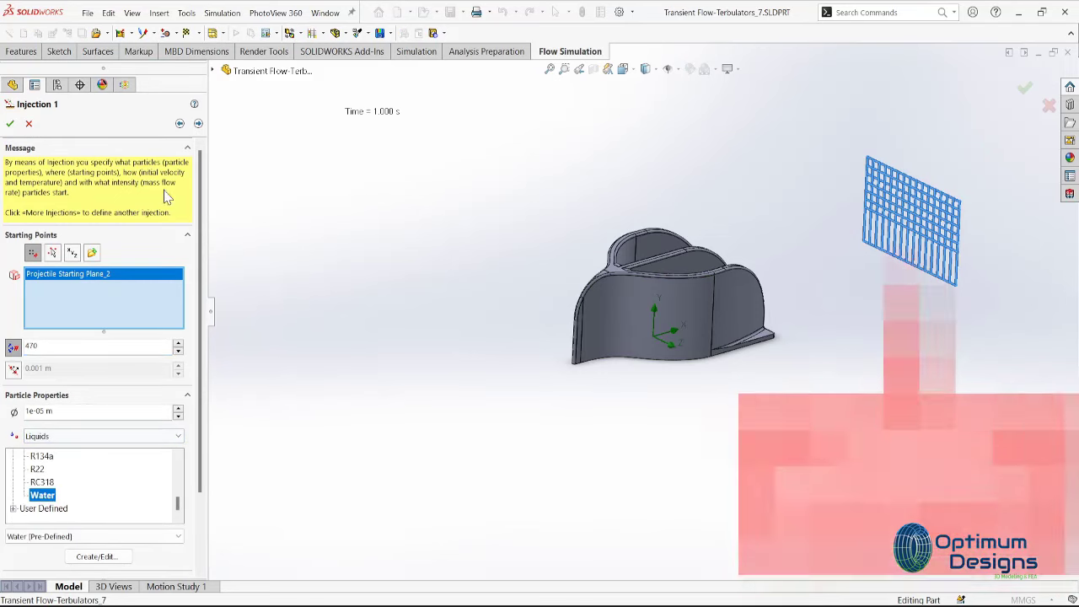
Accept the default physical settings and wall condition, then run the particle study
click(198, 124)
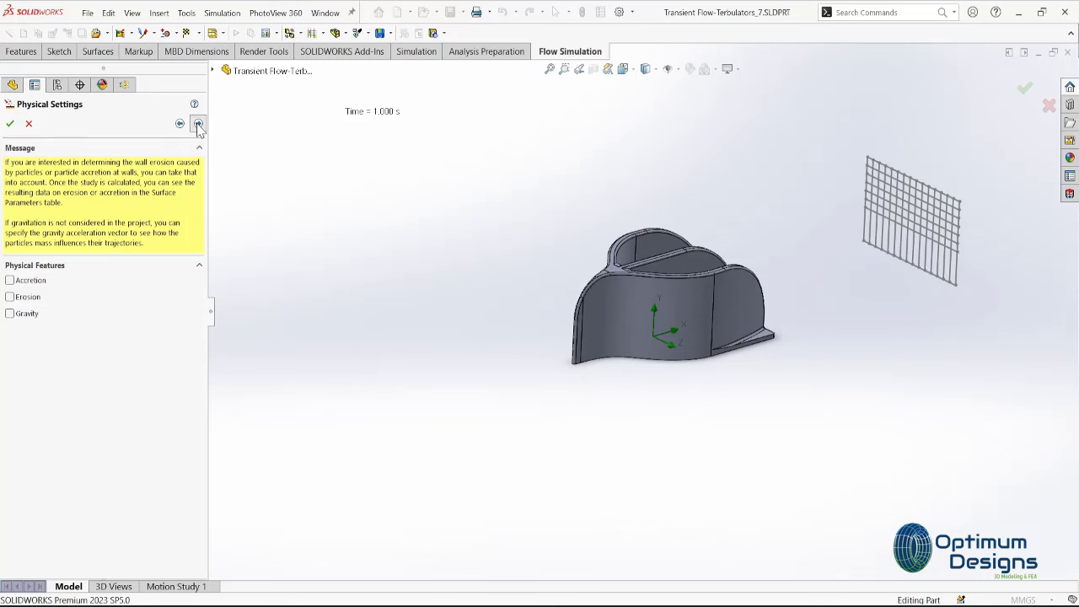
click(198, 124)
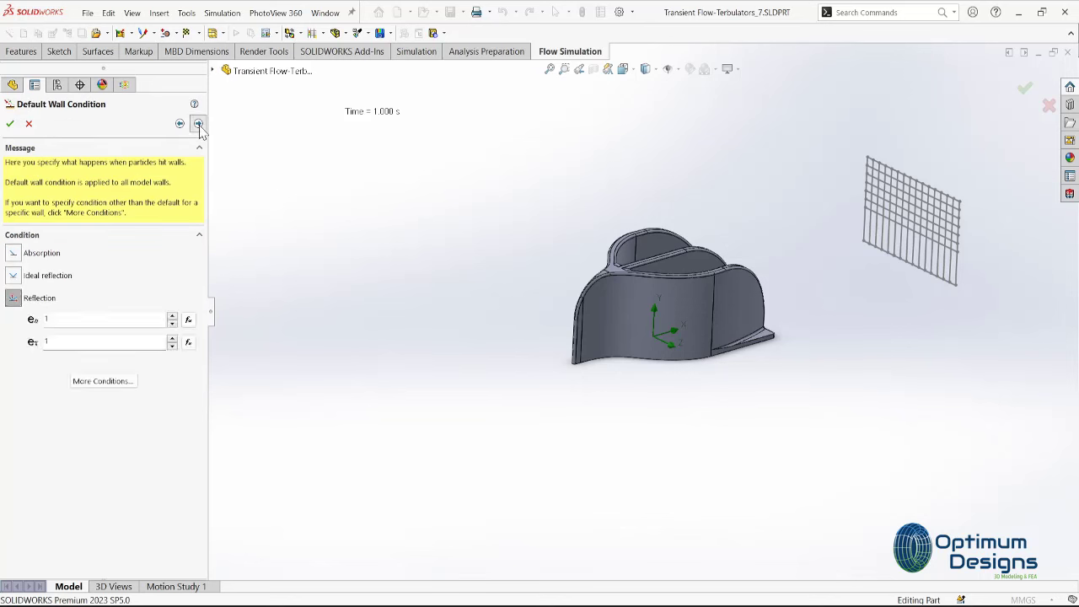
click(198, 124)
click(199, 124)
click(98, 310)
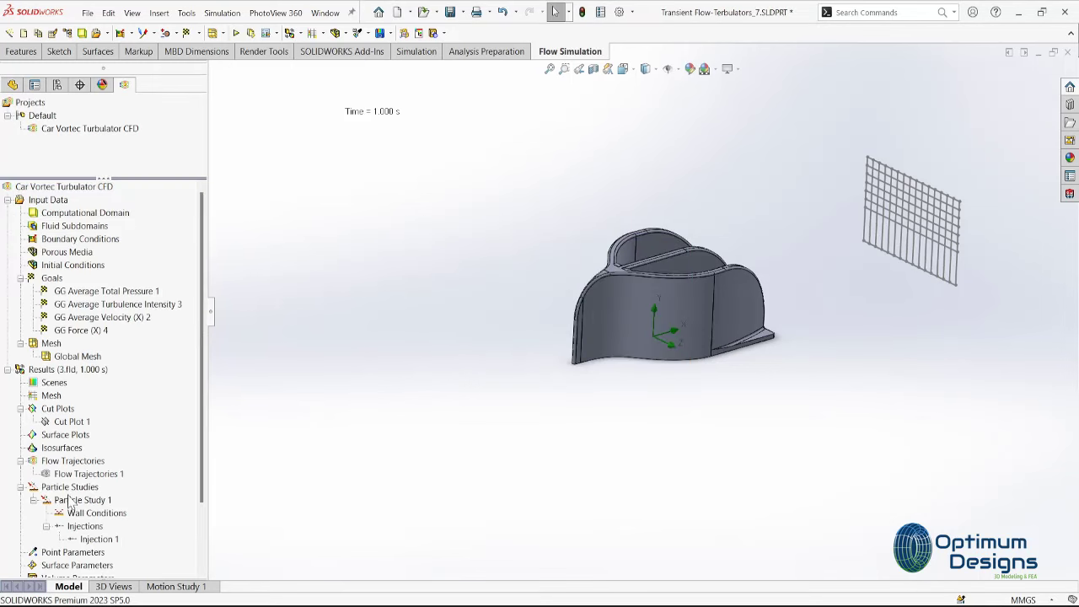
Show the Injection 1 particles and inspect them from side, isometric, back and oblique views
right_click(69, 499)
right_click(99, 539)
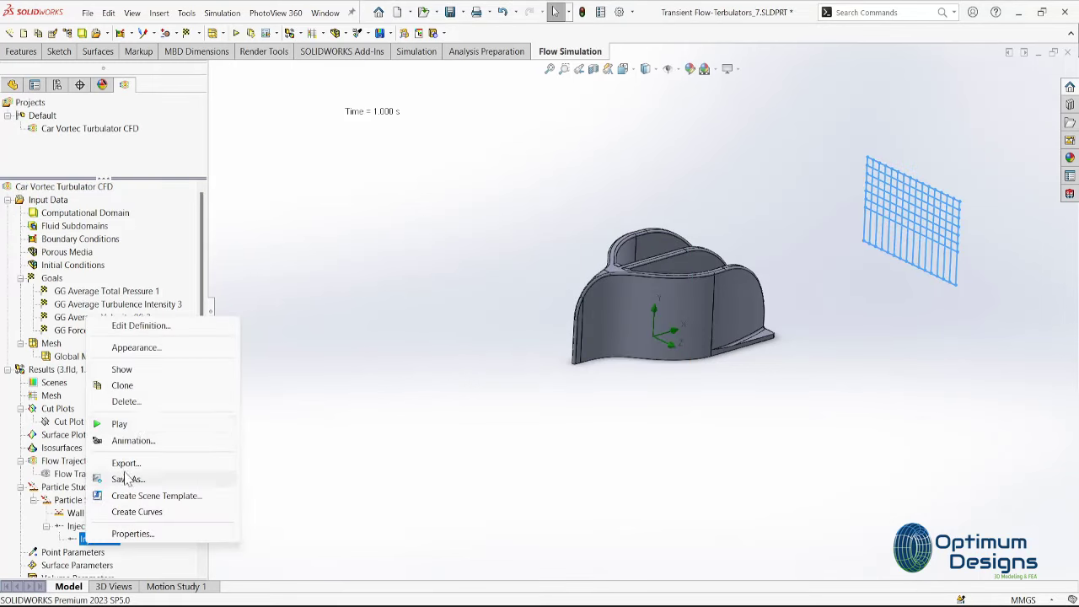
click(135, 428)
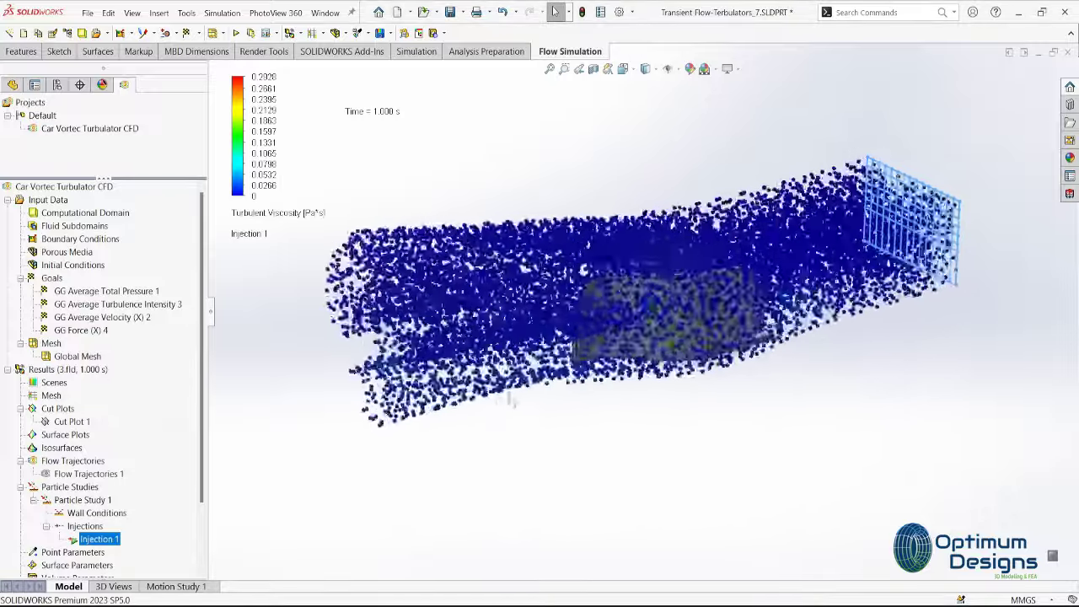
key(space)
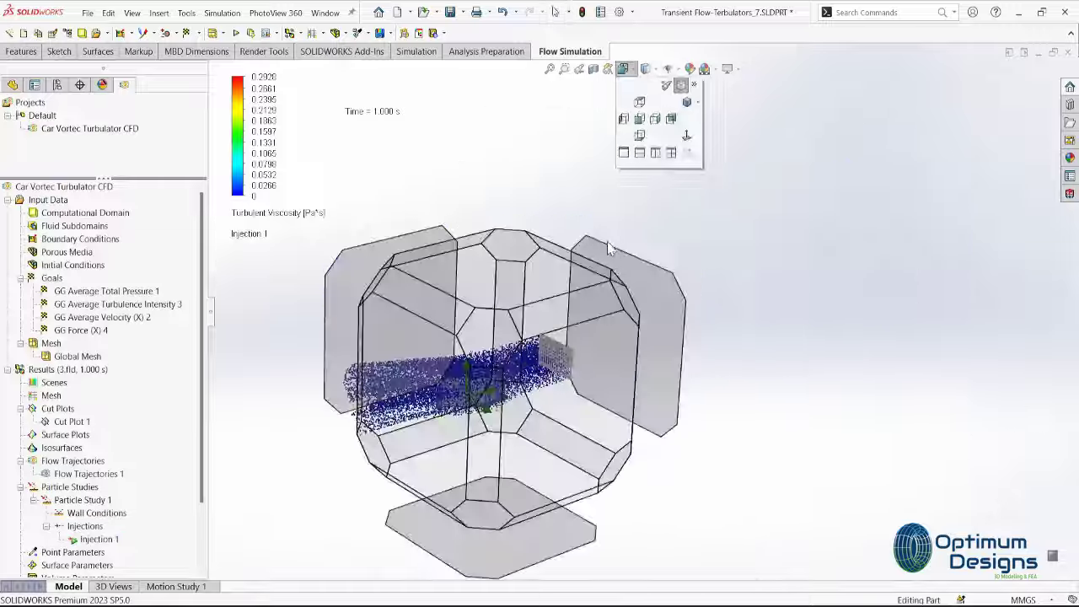
click(608, 246)
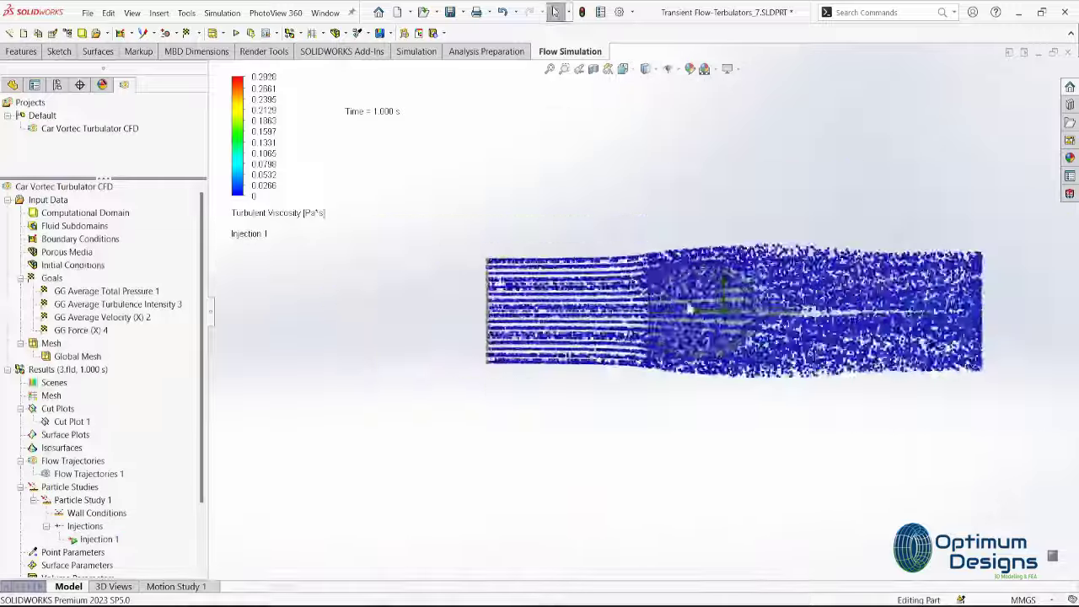
click(624, 68)
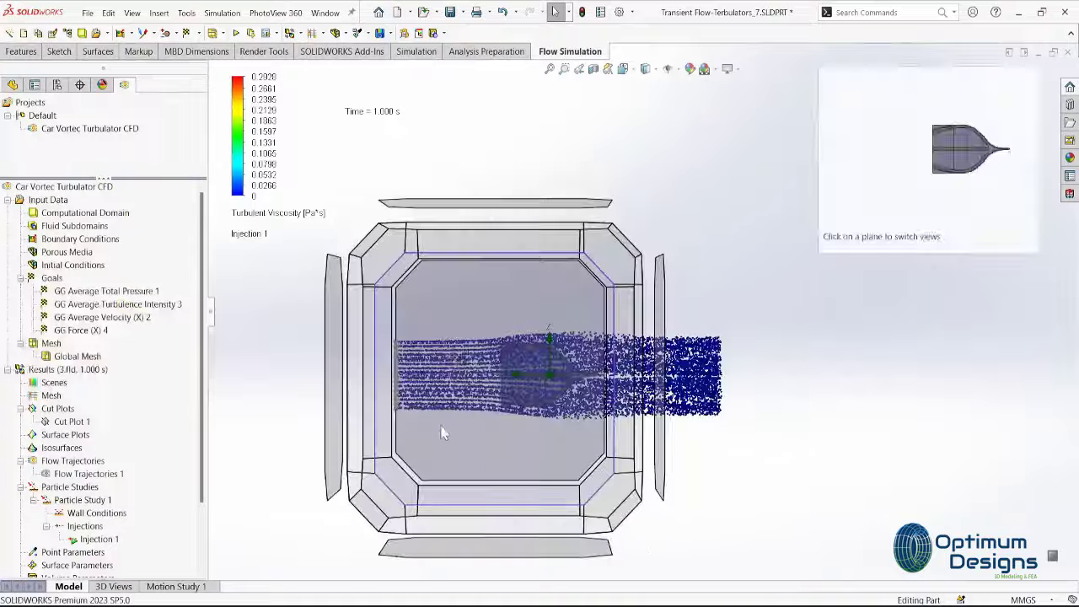
click(442, 433)
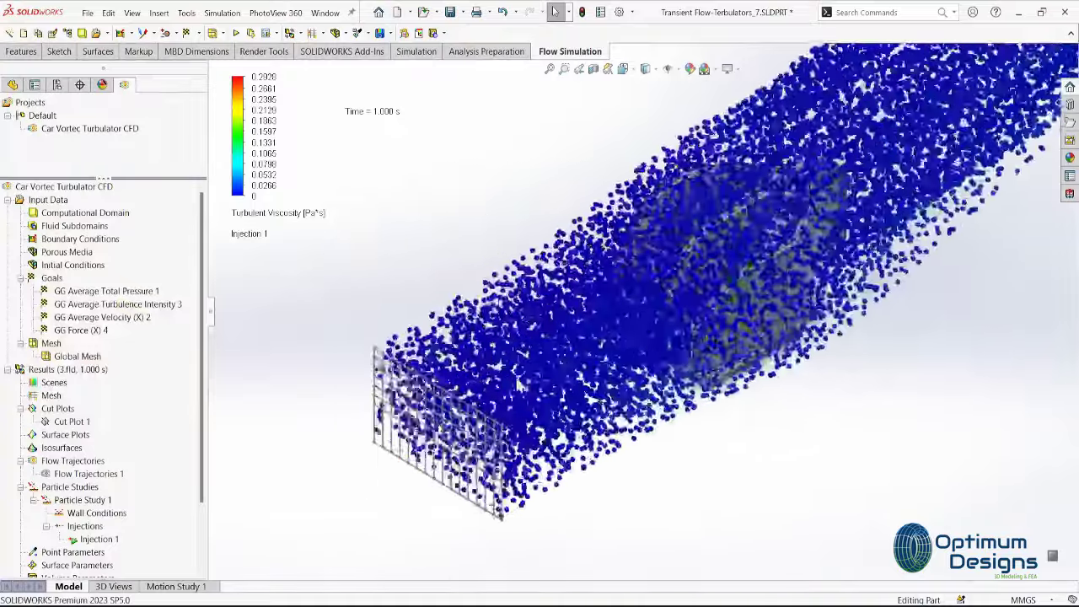
scroll(562, 349, up, 3)
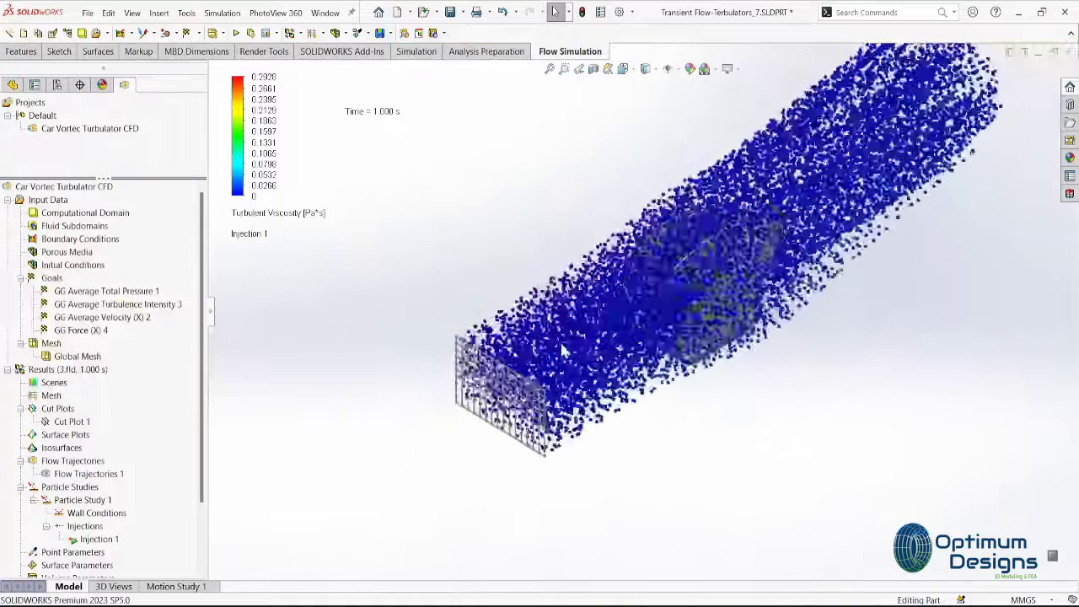
key(space)
click(566, 408)
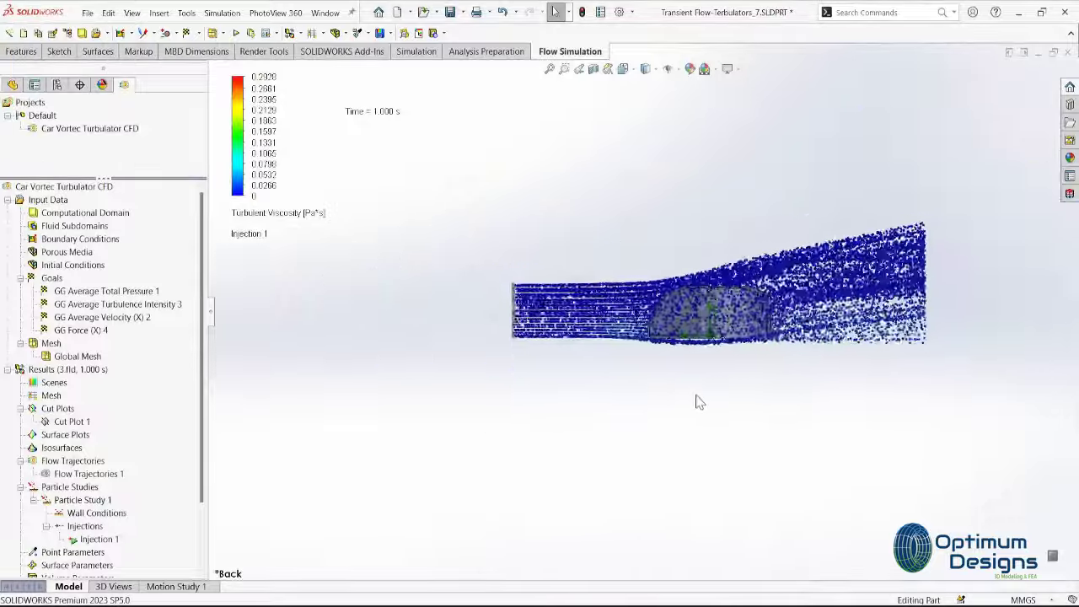
mouse_move(718, 368)
middle_down()
mouse_move(715, 341)
mouse_move(611, 373)
middle_up()
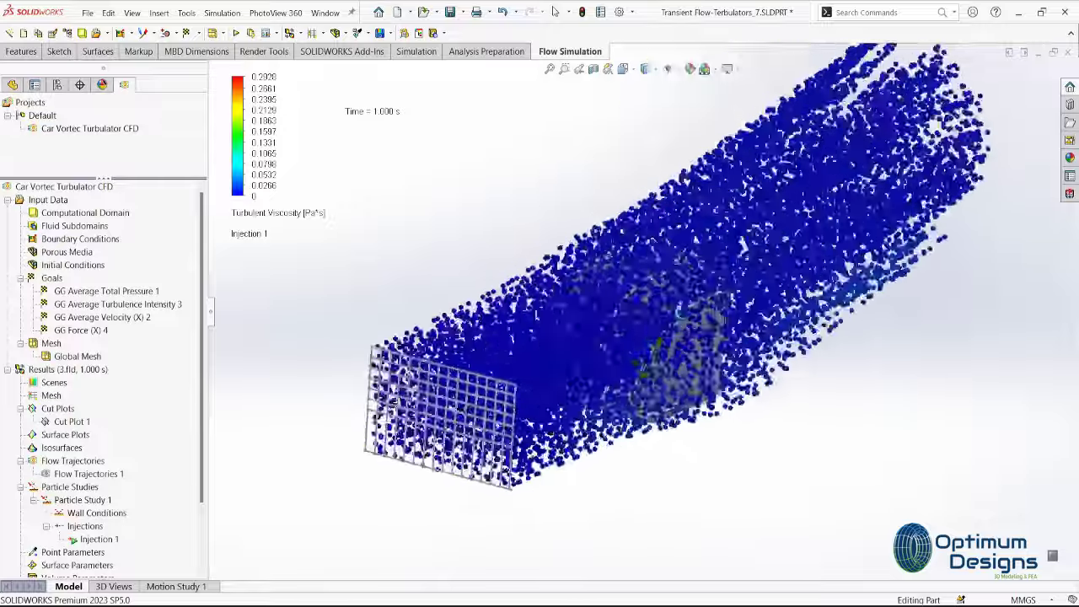
key(ctrl+2)
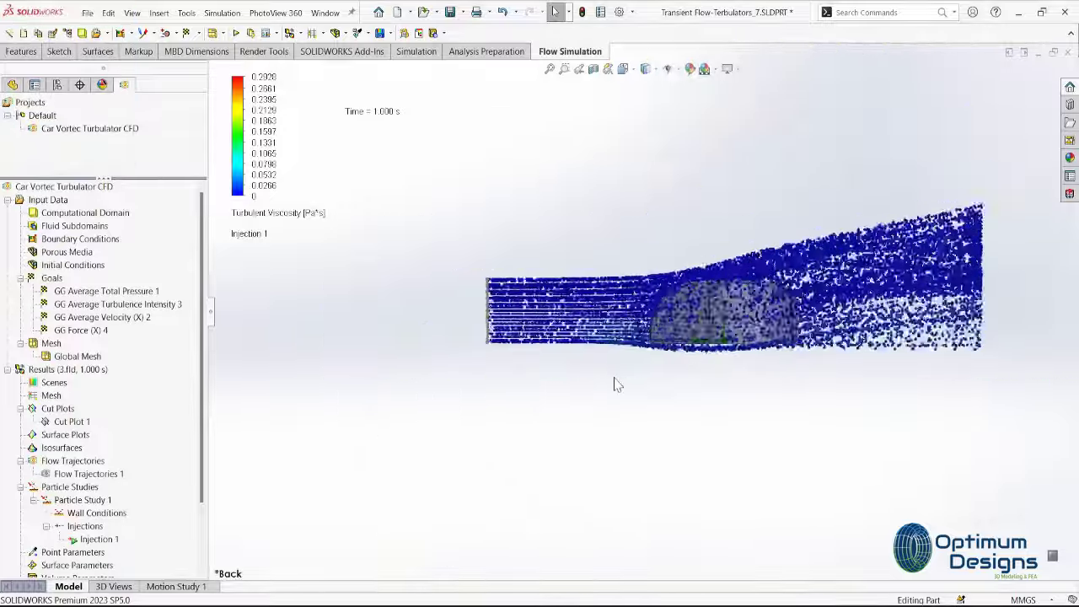
Stop and hide Injection 1, then show the Cut Plot 1 contours
right_click(99, 539)
click(128, 414)
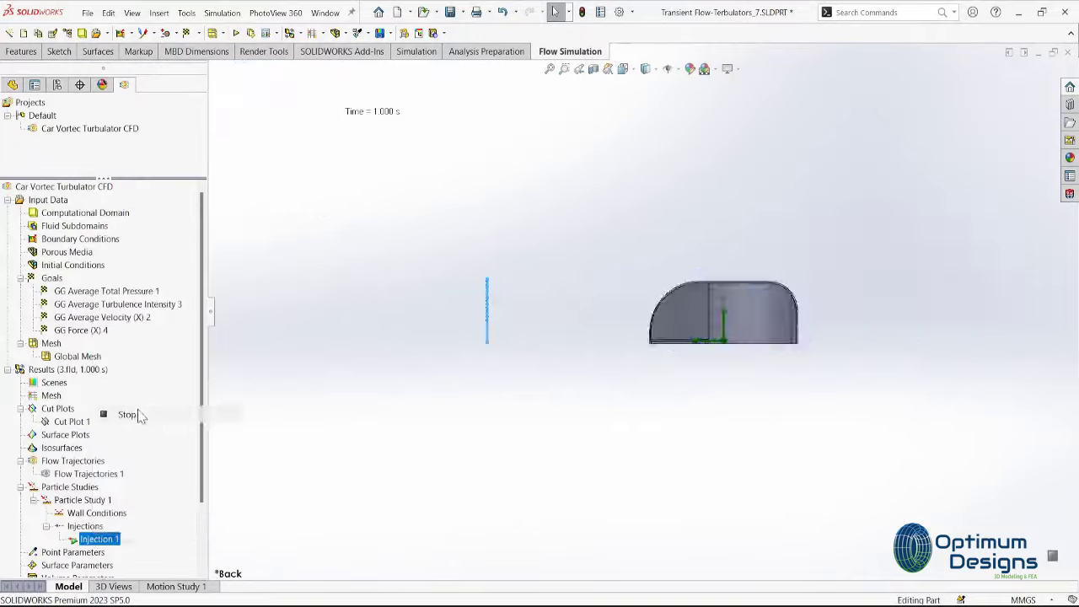
right_click(99, 540)
click(153, 348)
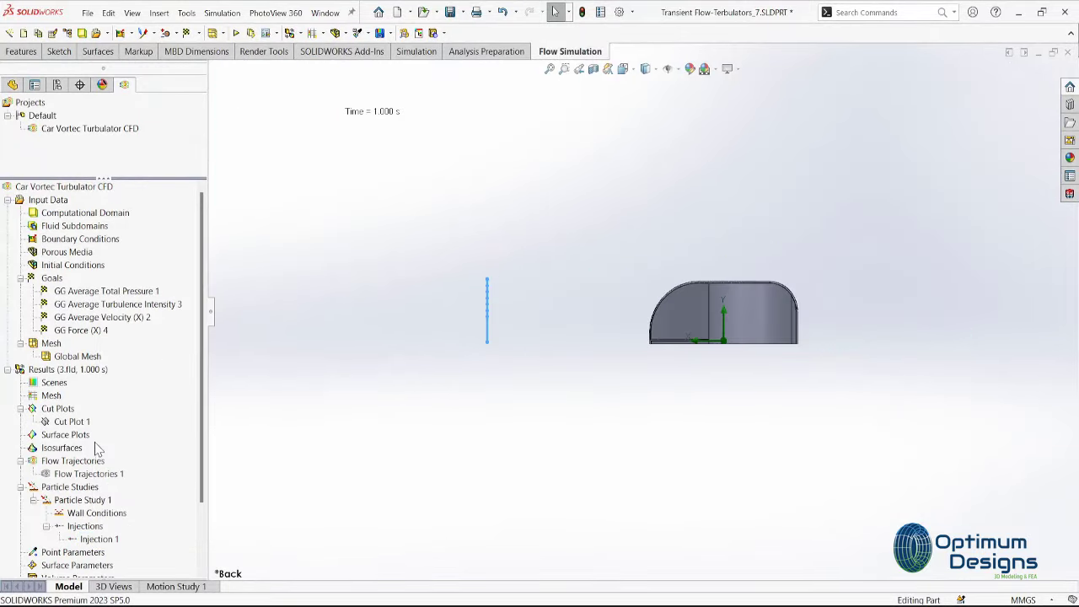
right_click(76, 421)
click(118, 246)
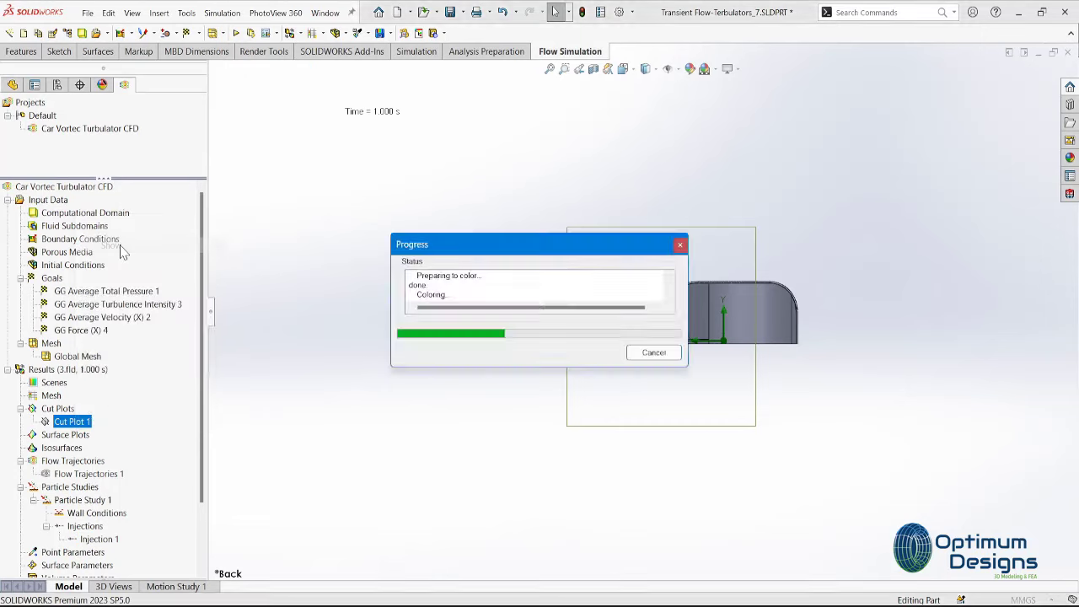
middle_drag(487, 386, 527, 412)
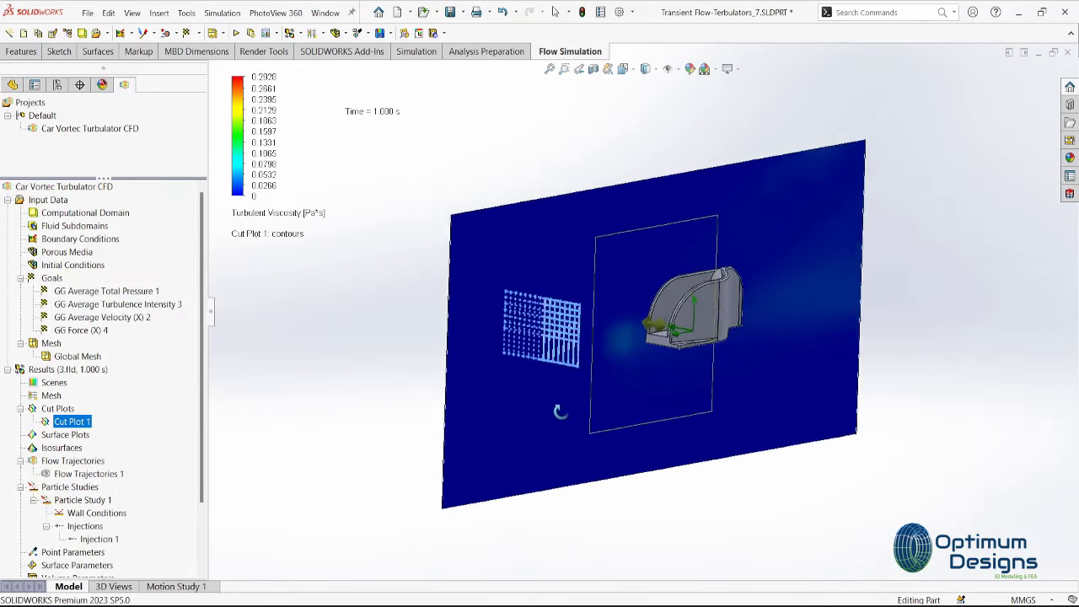
Hide the grid sketch in front of the car and view Cut Plot 1 from the back
right_click(522, 340)
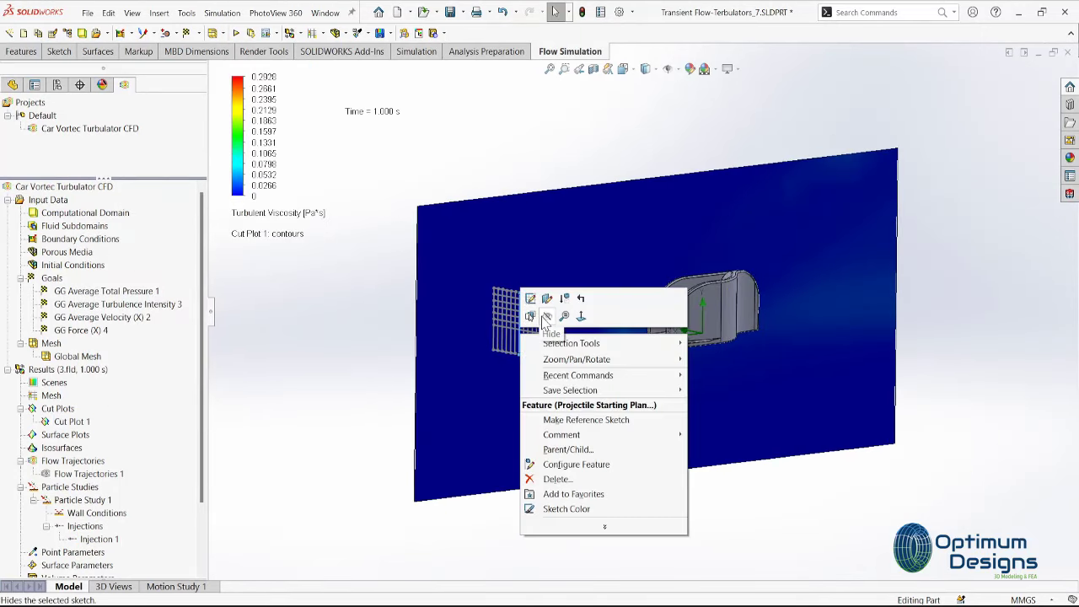
click(544, 318)
right_click(82, 421)
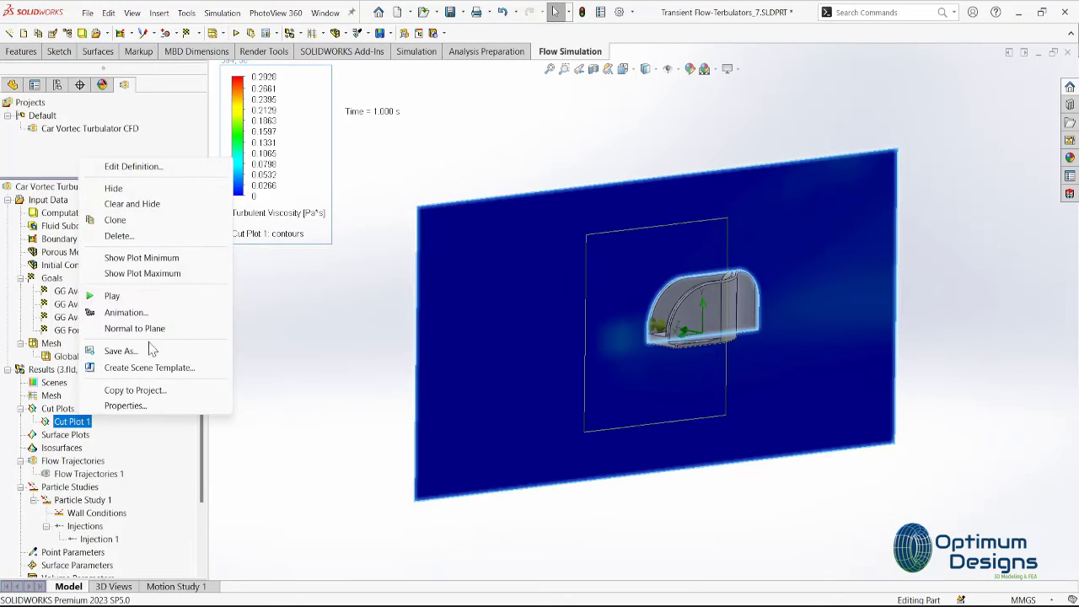
key(space)
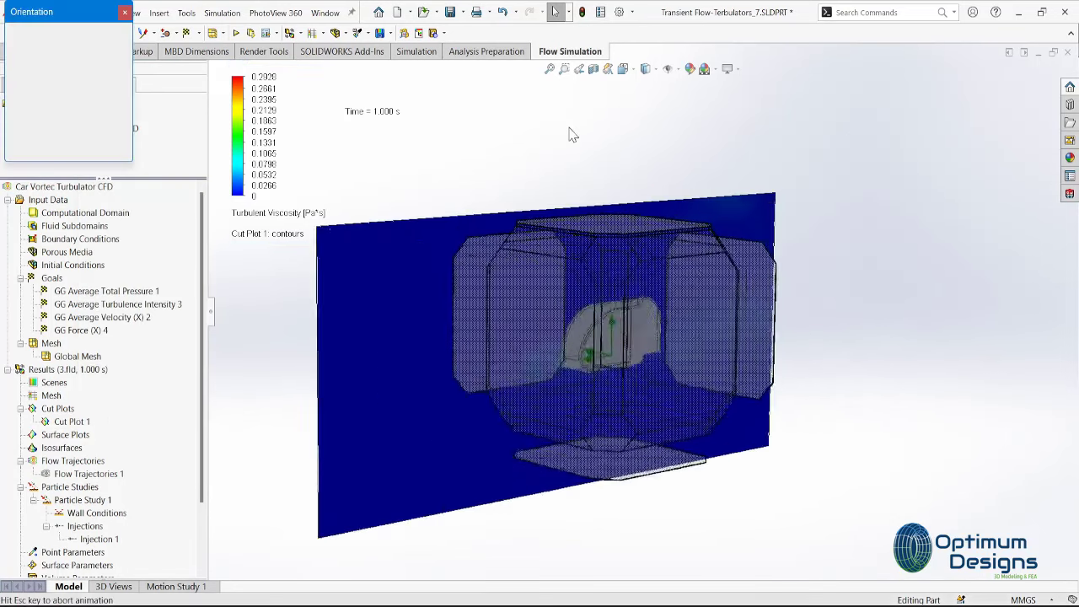
click(549, 332)
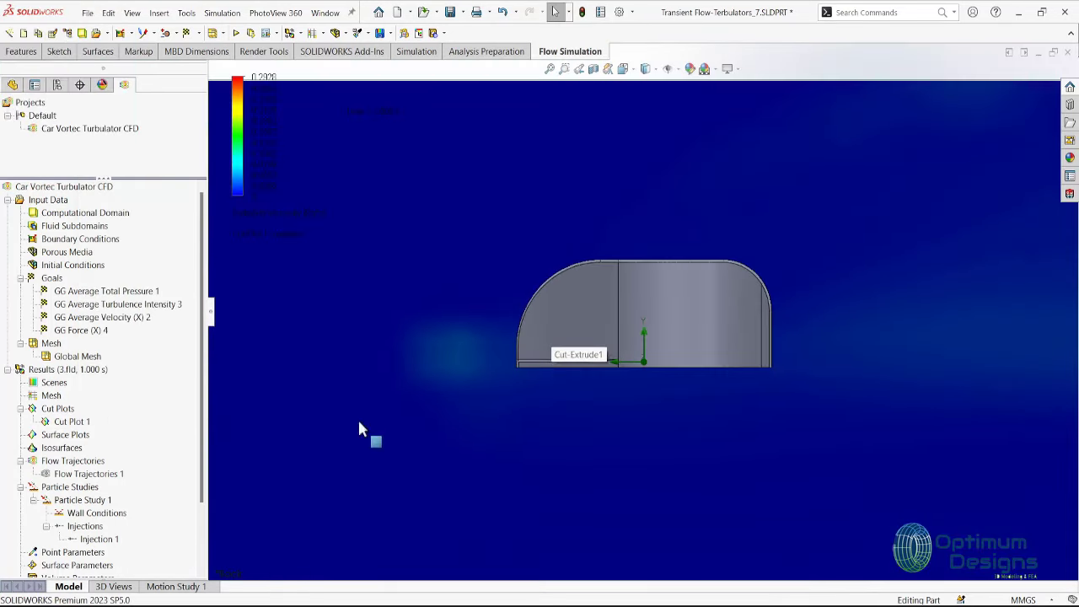
right_click(74, 424)
Create an animation from the loaded results, add a Cut Plot 1 control point, and play it
click(118, 318)
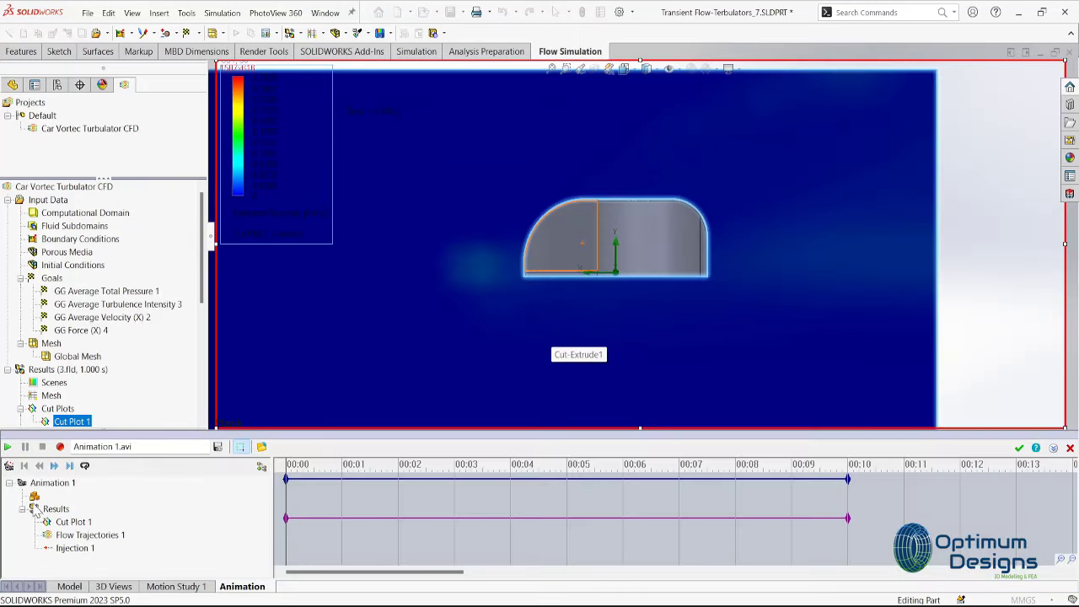
click(9, 467)
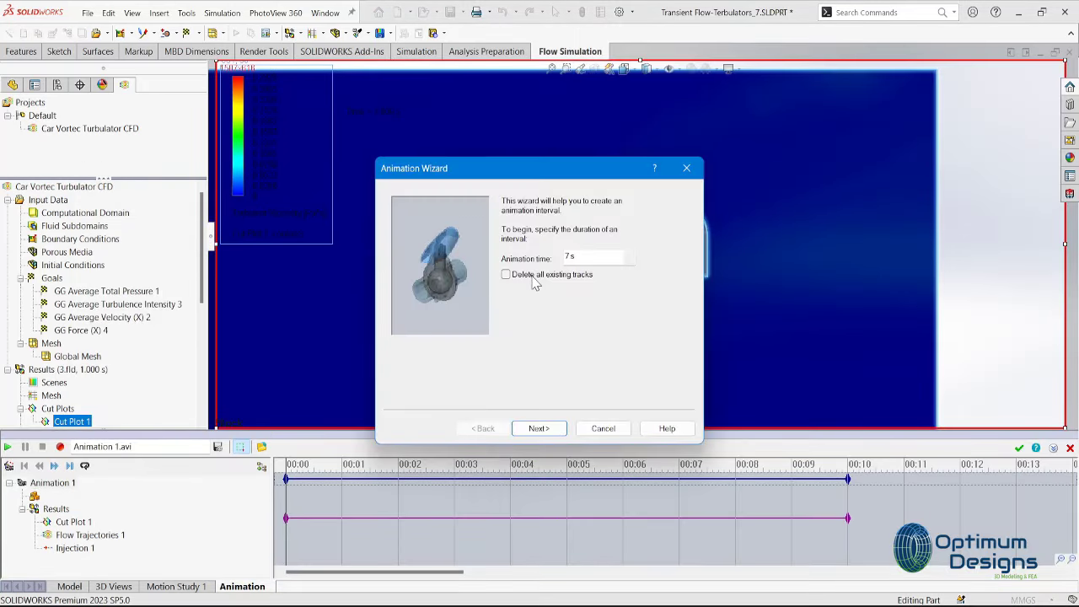
click(540, 428)
click(544, 428)
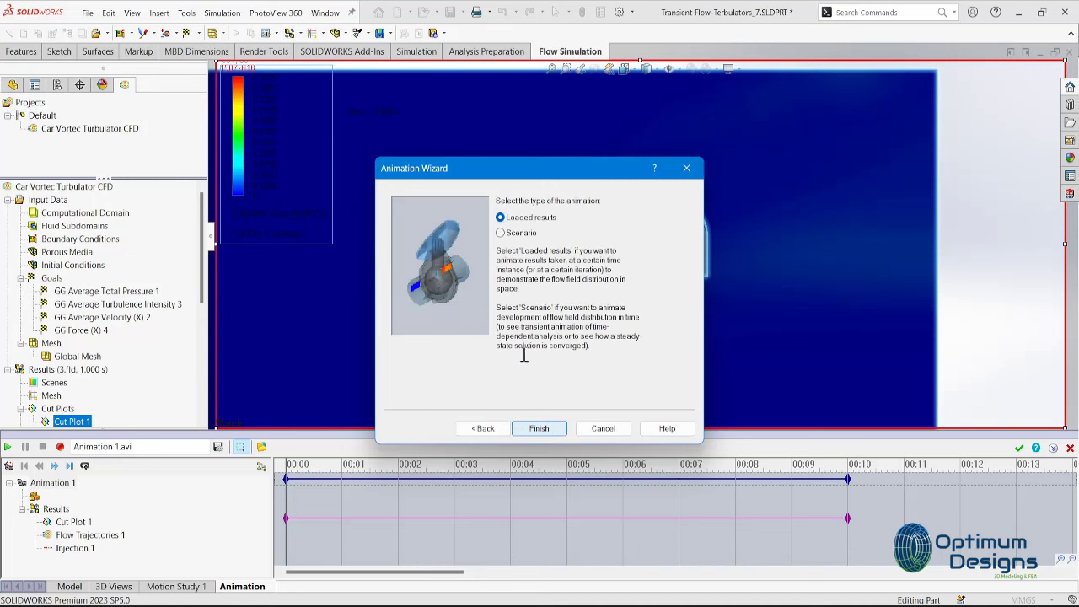
click(529, 430)
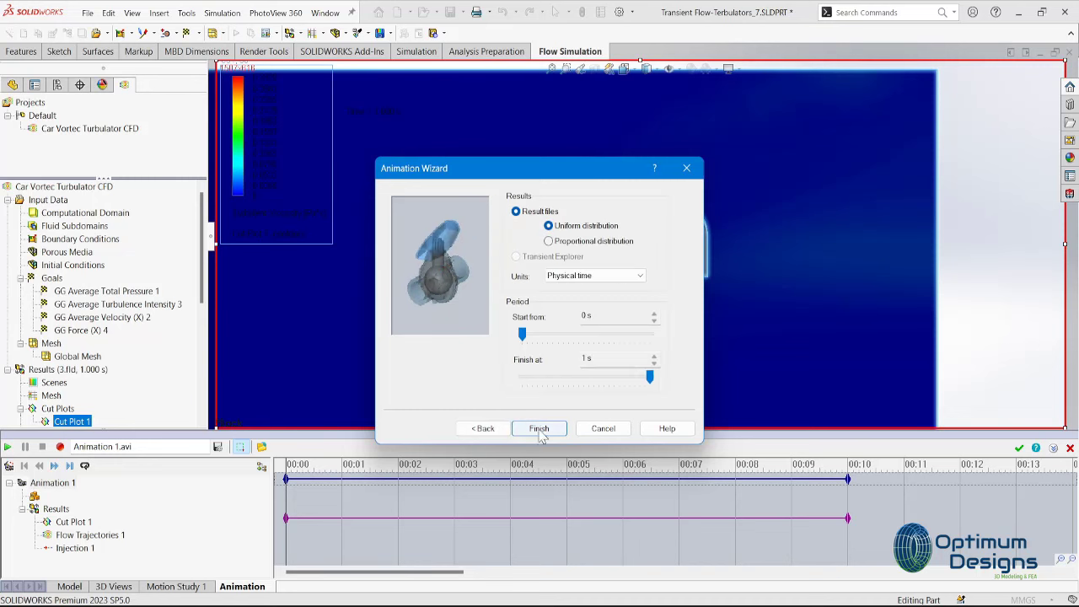
click(539, 429)
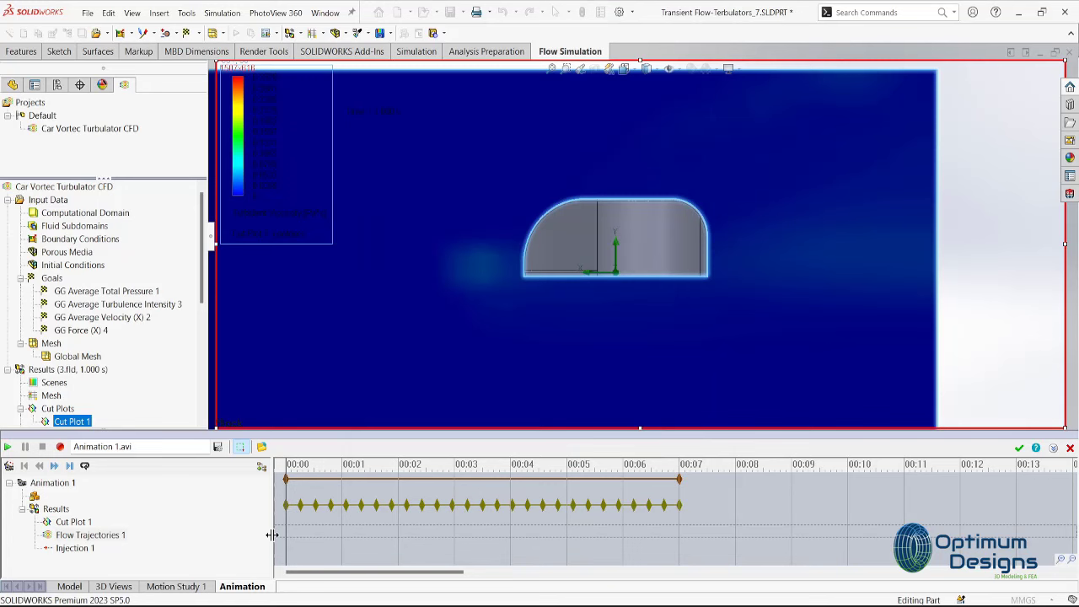
right_click(286, 525)
click(344, 549)
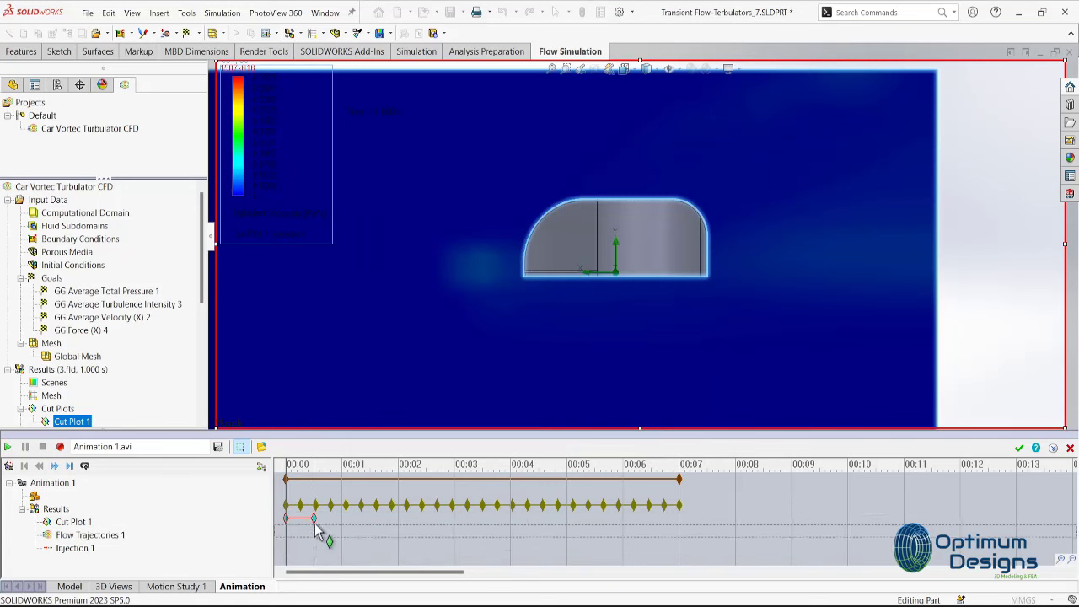
click(7, 448)
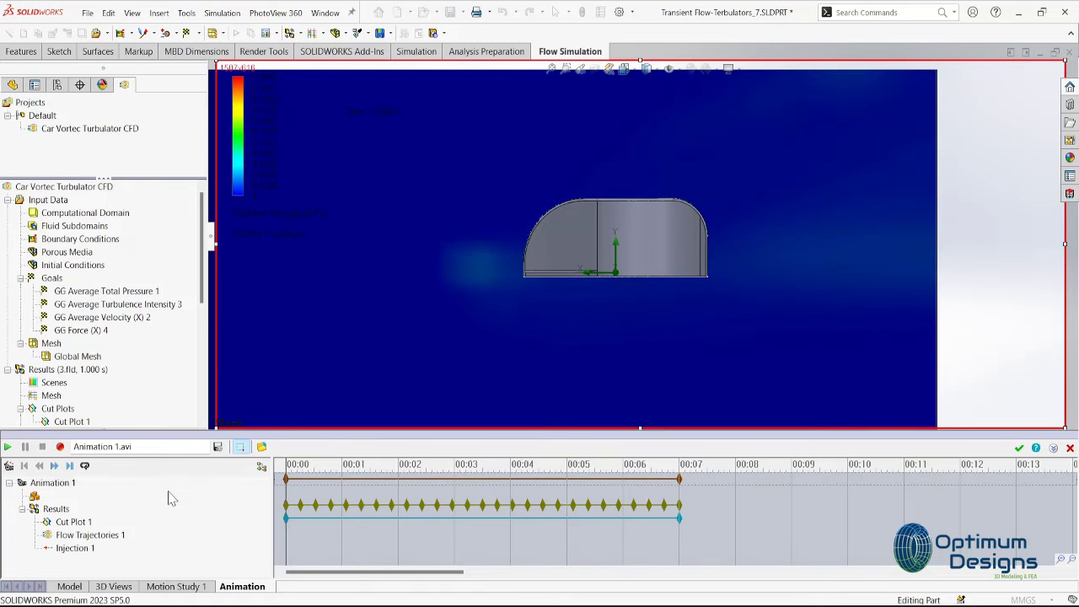
Regenerate the tracks and add a 4-second Flow Trajectories key, then preview and close the timeline
click(9, 466)
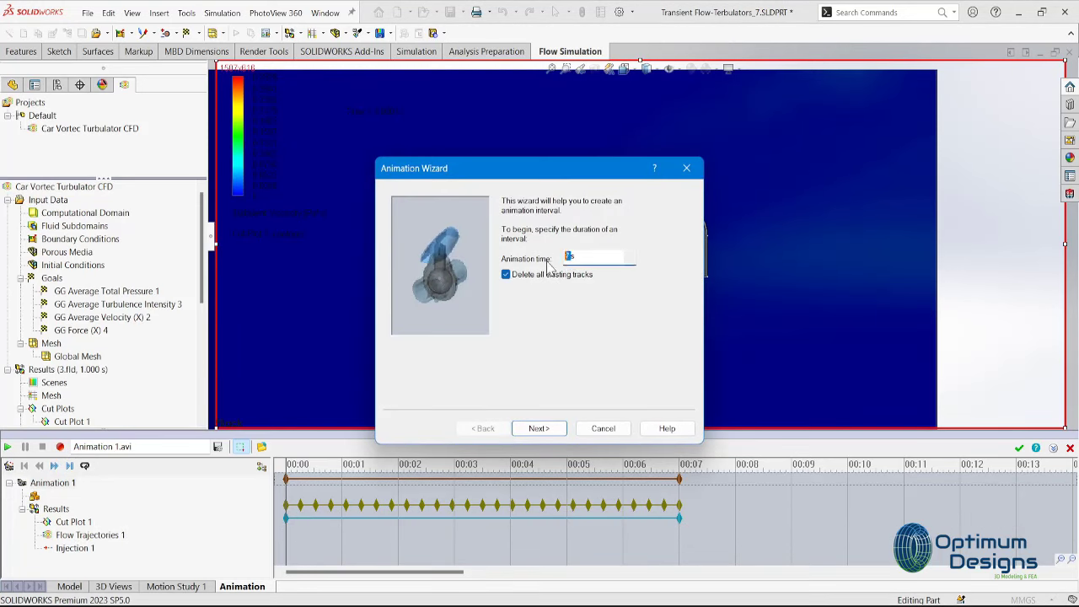
click(536, 427)
click(536, 428)
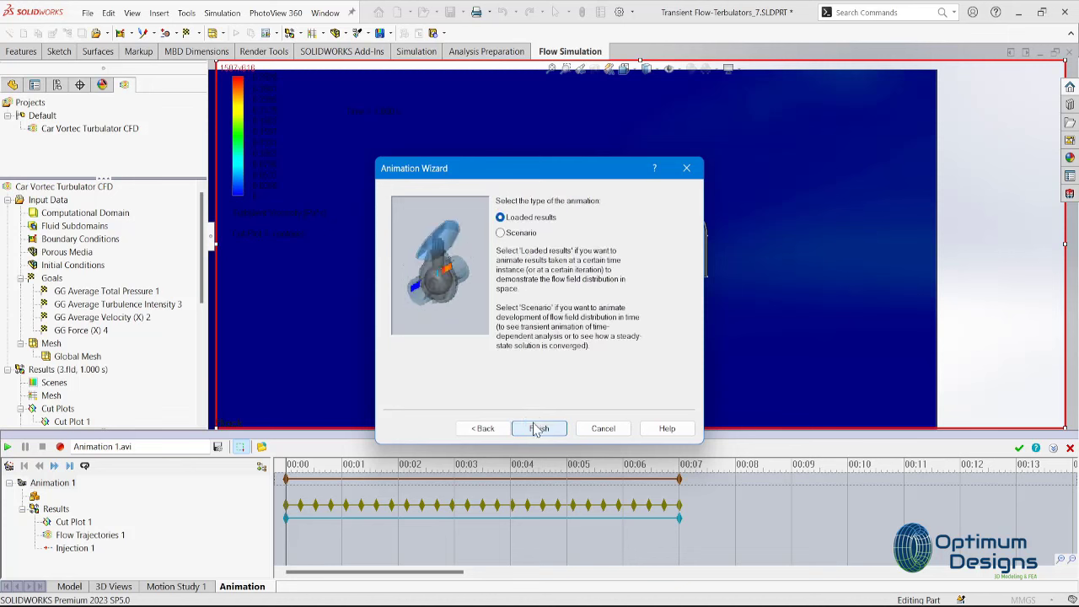
click(562, 434)
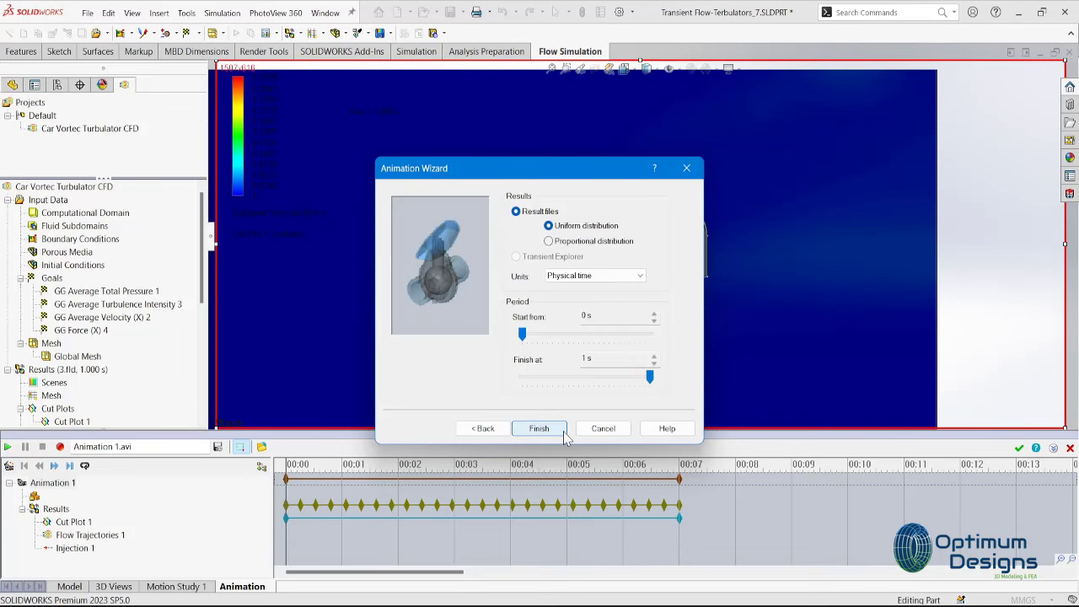
click(564, 431)
right_click(299, 536)
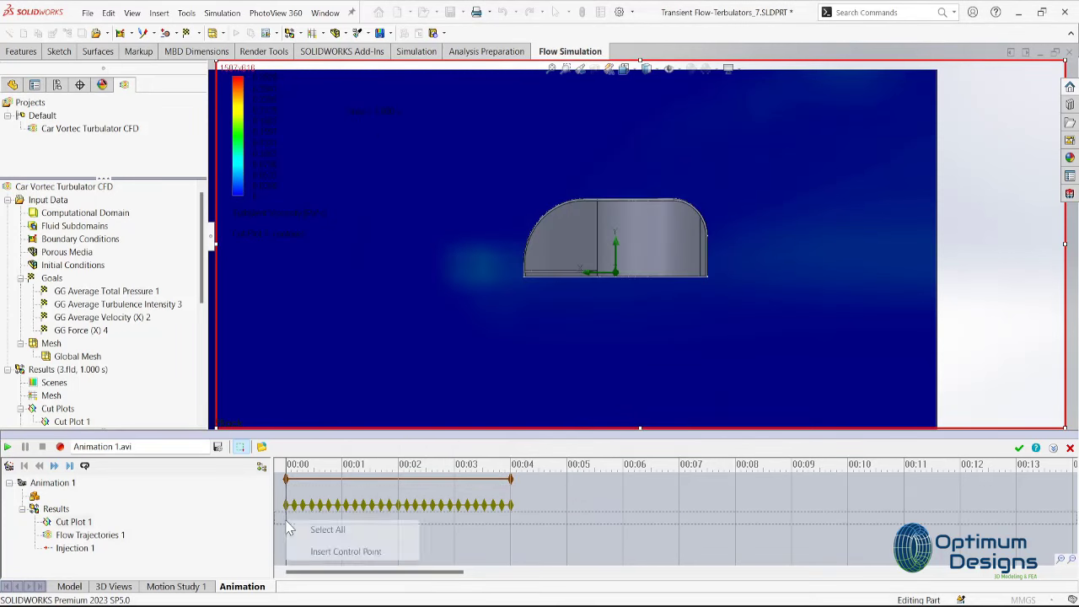
click(314, 550)
drag(512, 530, 510, 530)
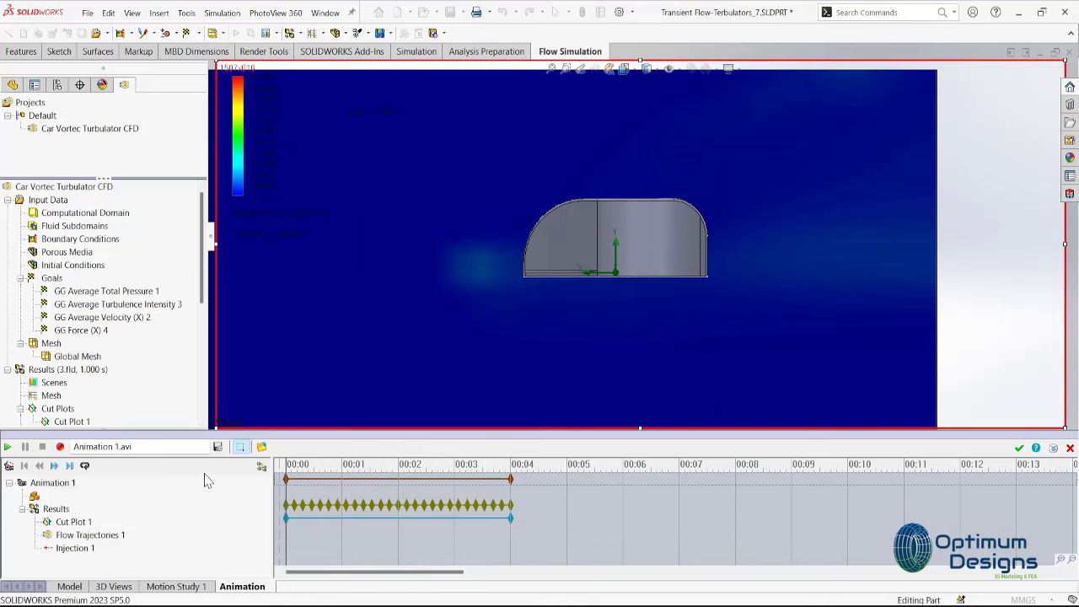
click(9, 448)
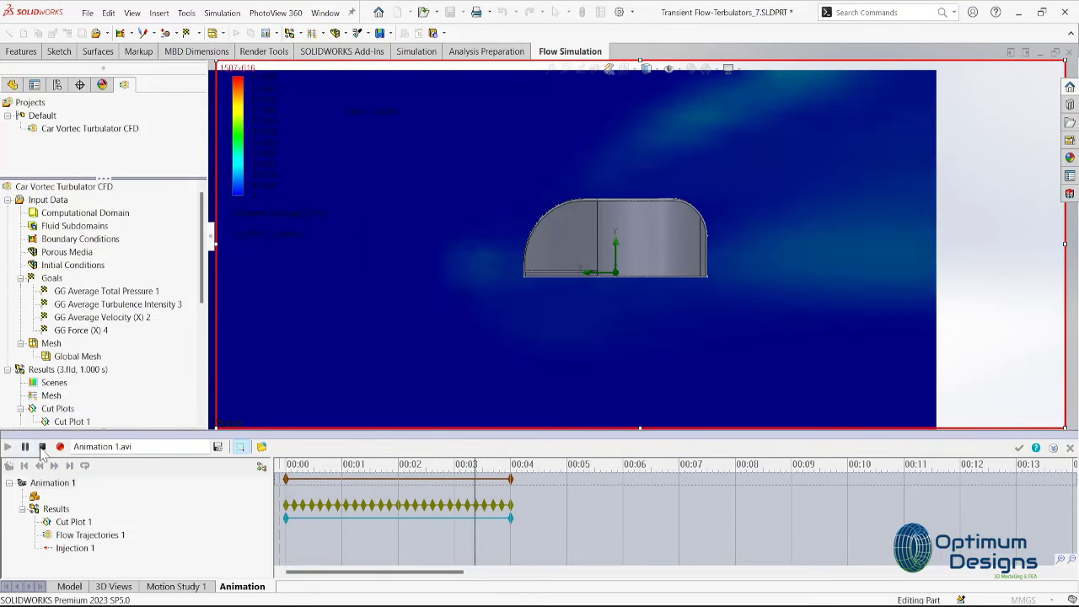
click(1069, 447)
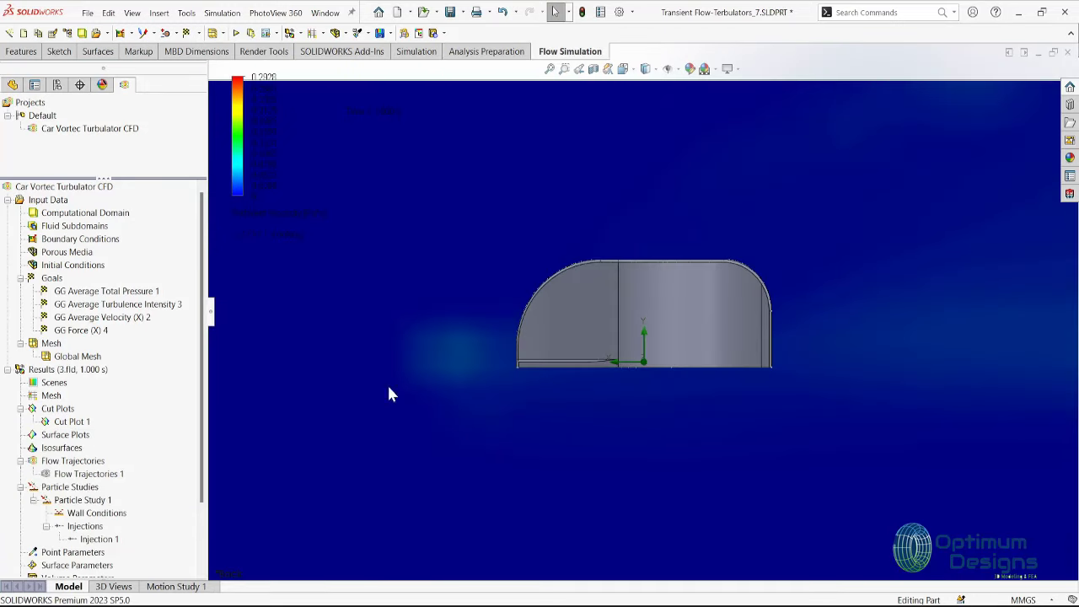
Hide Cut Plot 1 and start editing the Flow Trajectories 1 definition
right_click(73, 419)
click(127, 192)
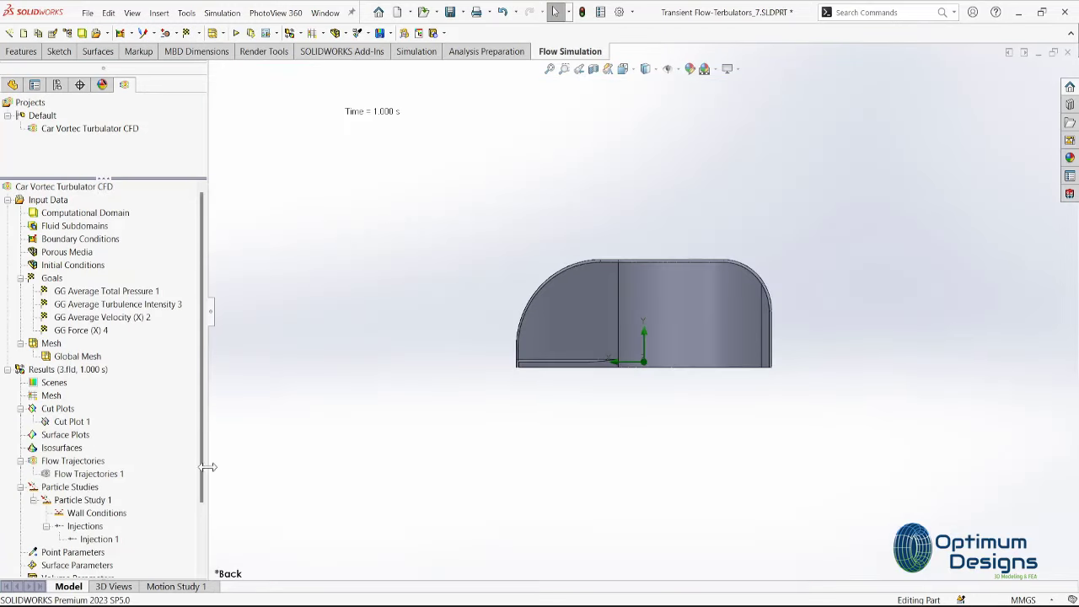
right_click(88, 474)
click(156, 265)
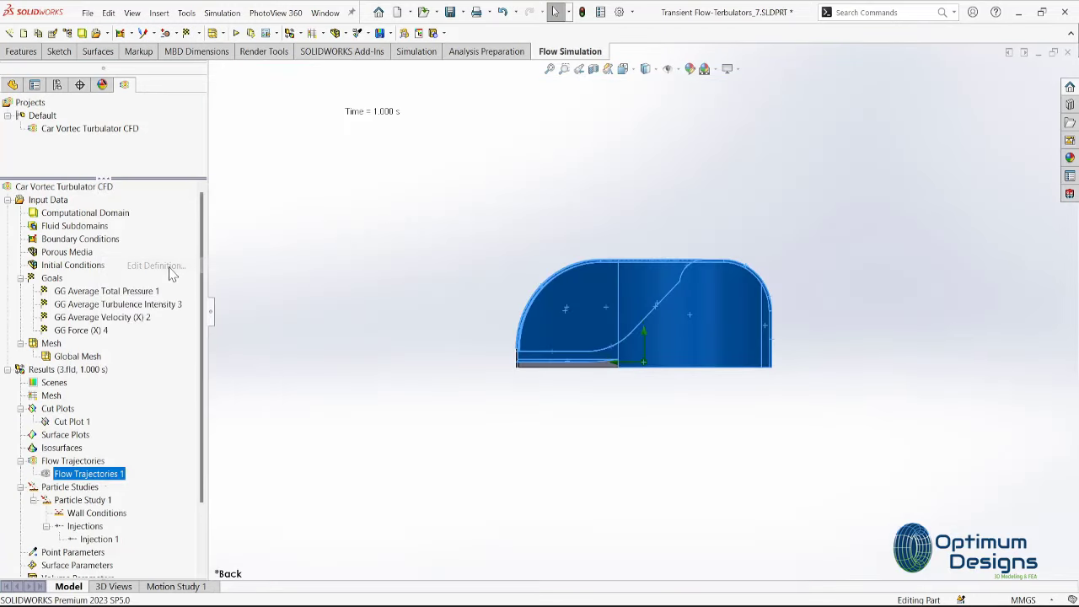
Keep the sphere appearance at 0.001 m, coloured by pressure, and apply it
mouse_move(642, 337)
middle_down()
mouse_move(591, 450)
mouse_move(607, 405)
middle_up()
click(67, 368)
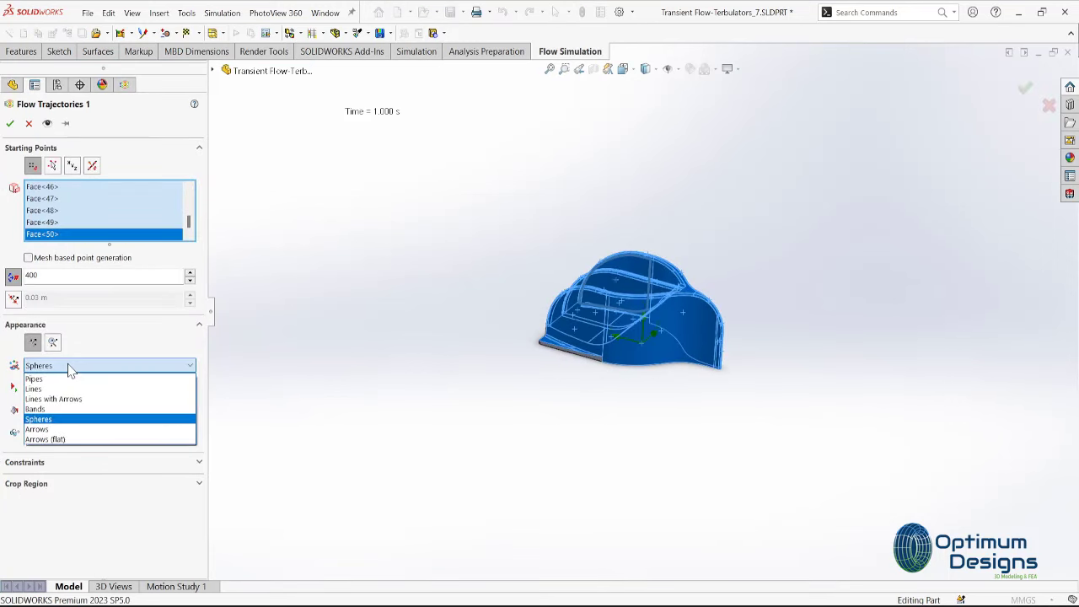
click(59, 426)
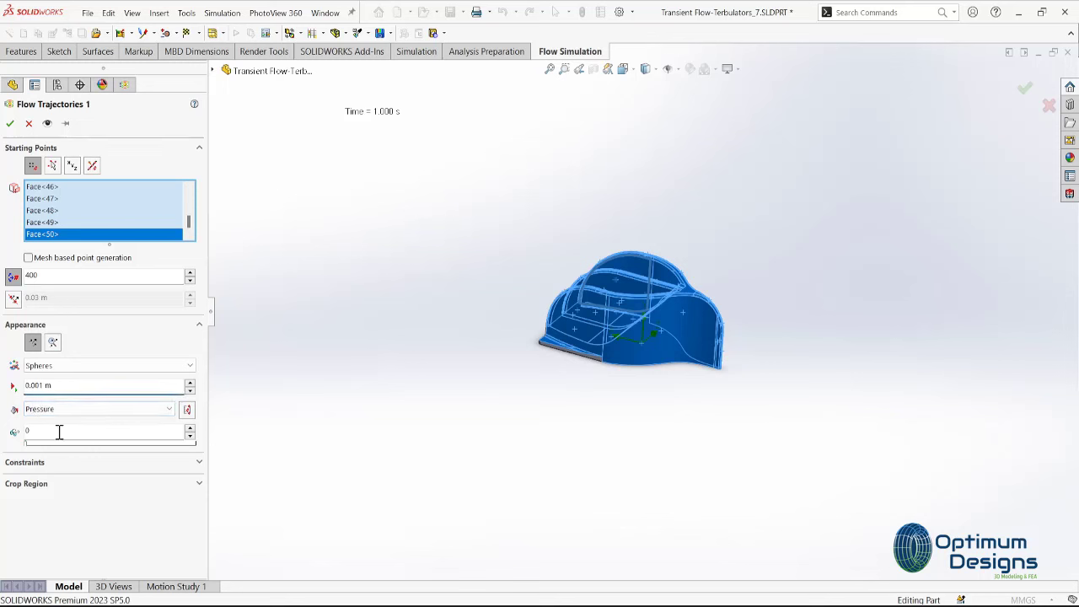
click(10, 124)
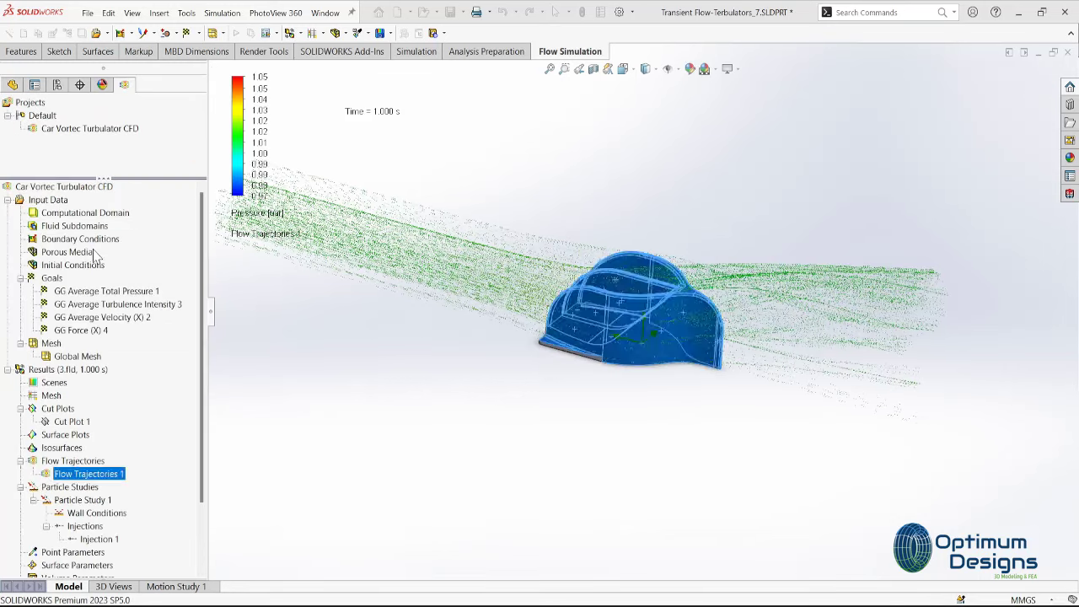
right_click(84, 474)
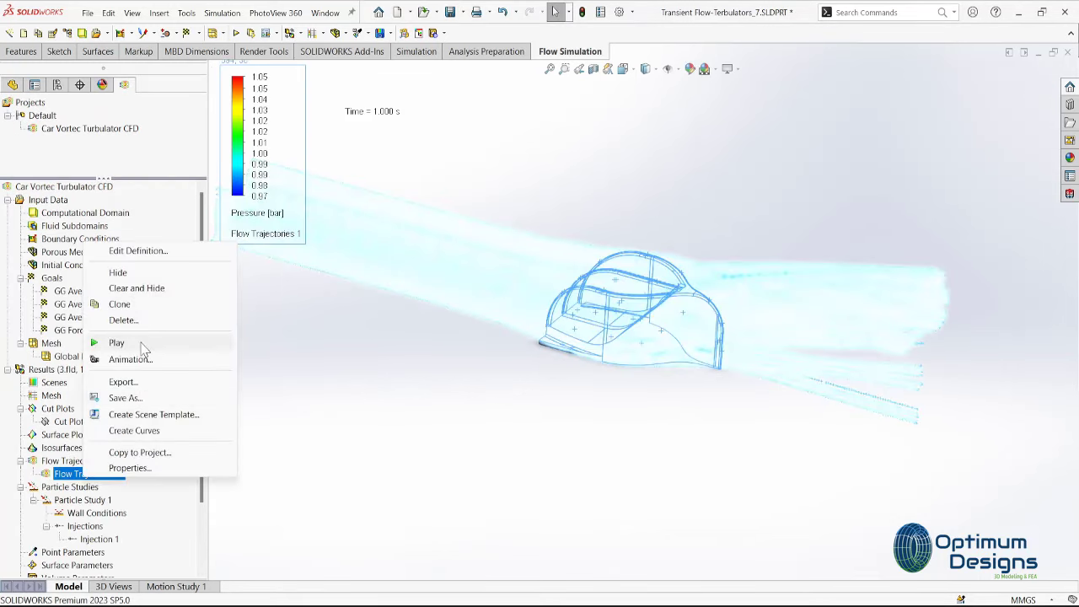
Play the sphere trajectories and view them from the back, then from above
click(126, 342)
middle_drag(326, 384, 373, 313)
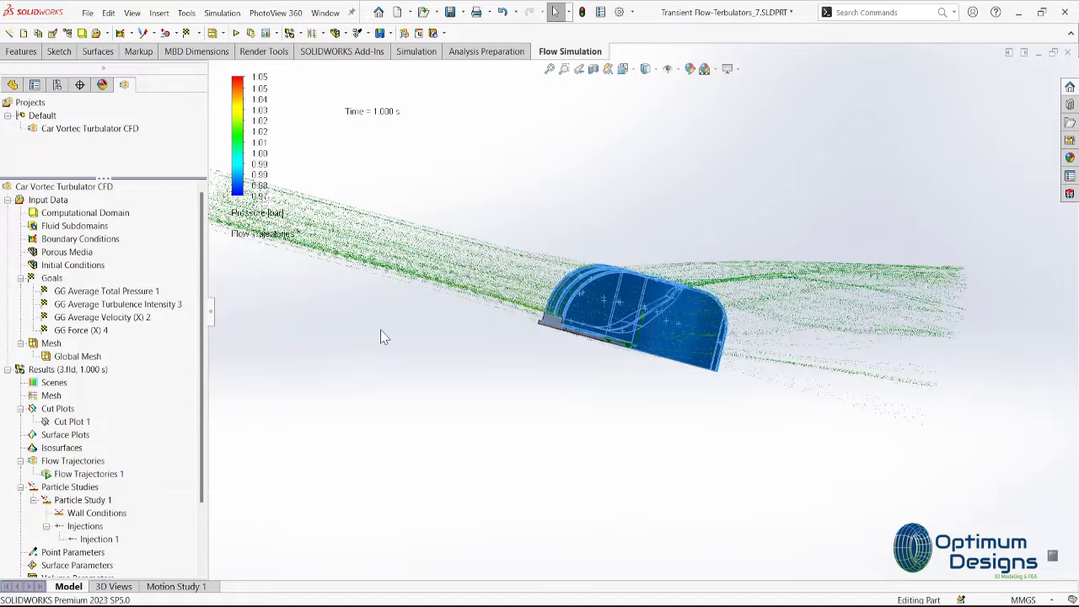
key(space)
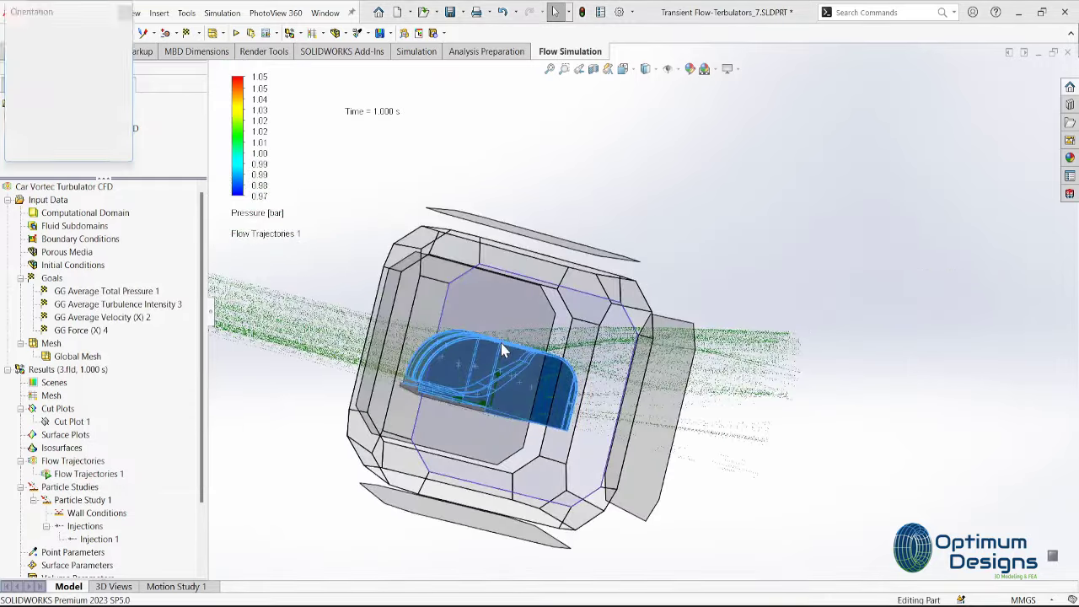
key(ctrl+2)
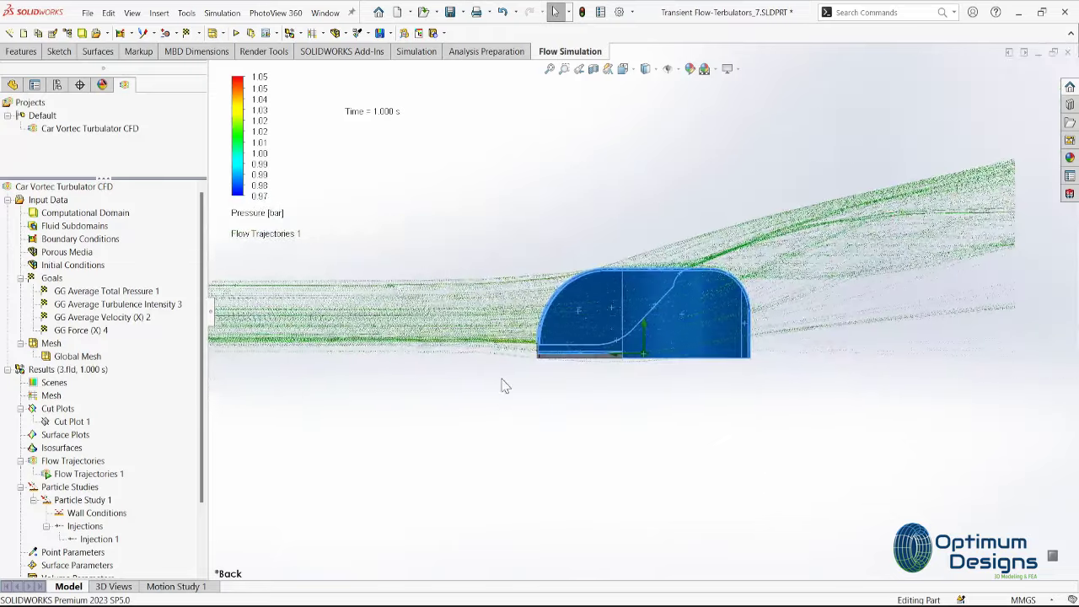
key(space)
middle_drag(491, 393, 478, 327)
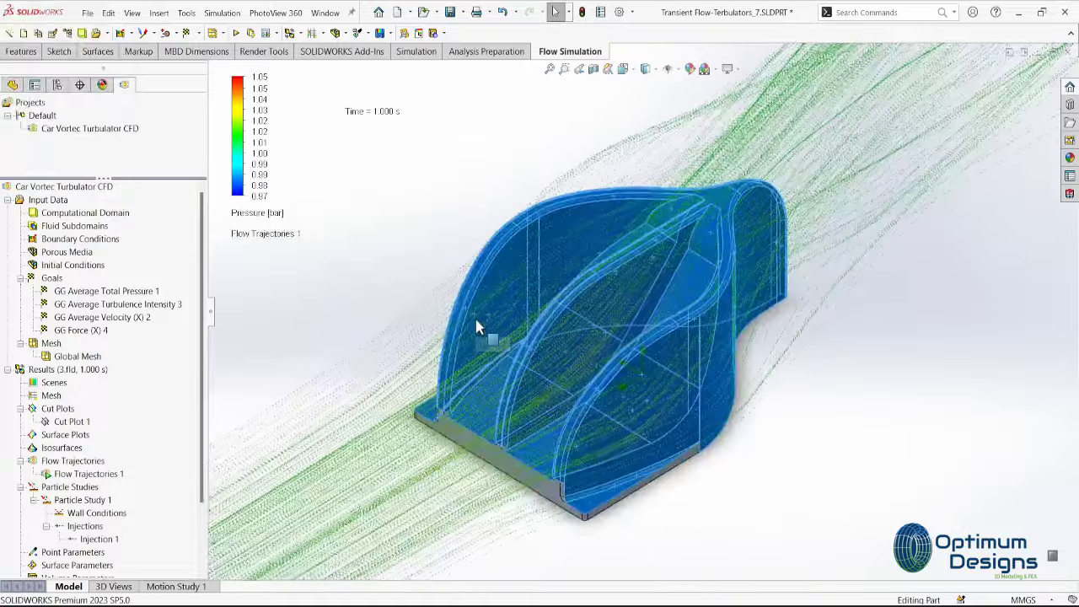
key(space)
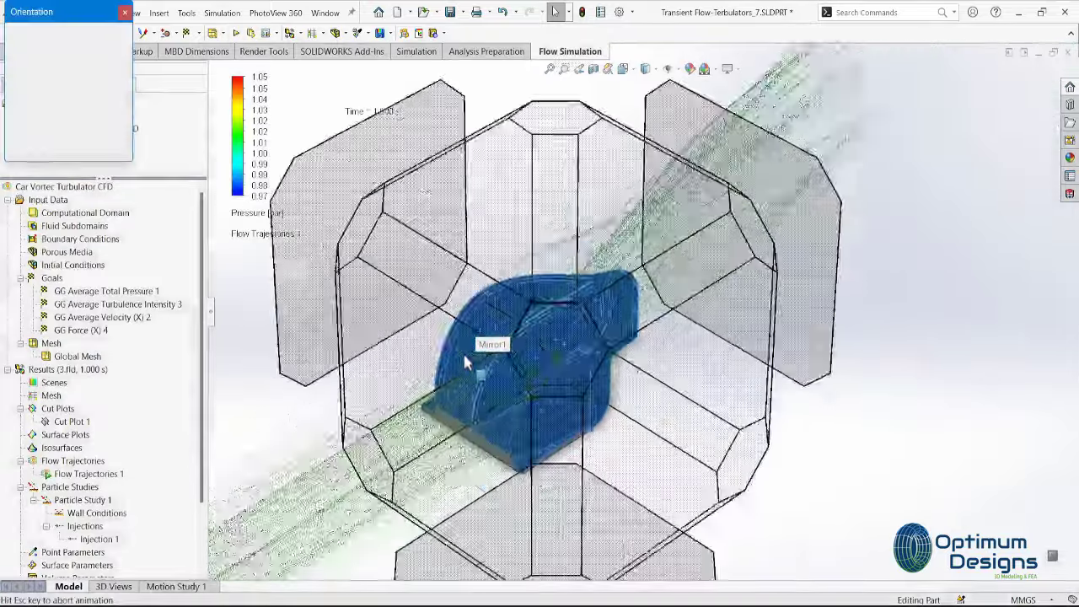
click(457, 310)
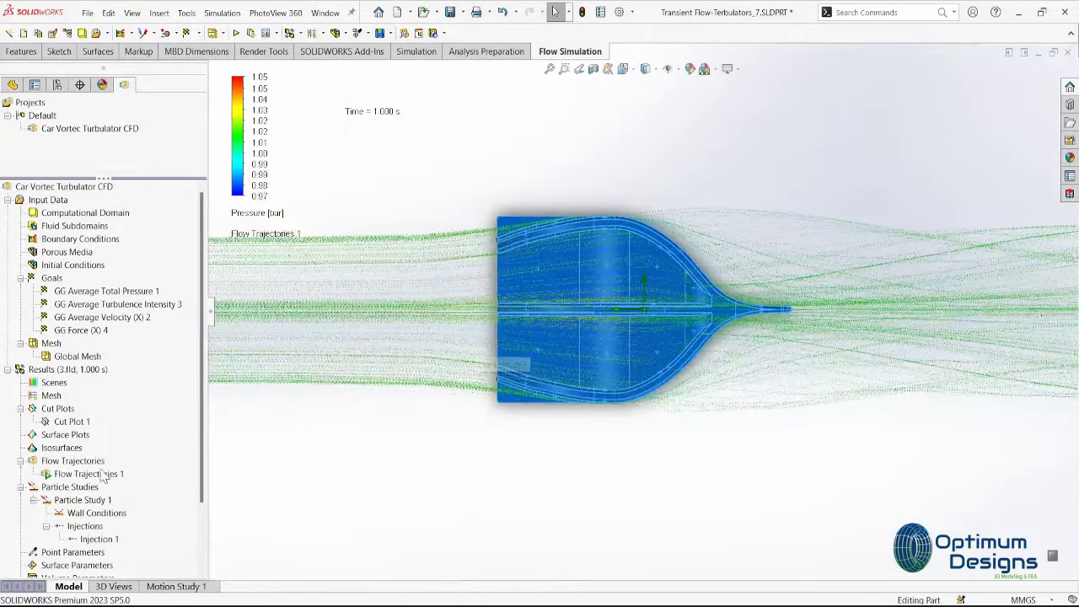
Stop the animation and reopen the trajectory definition to set sphere size 0.01 m
right_click(103, 475)
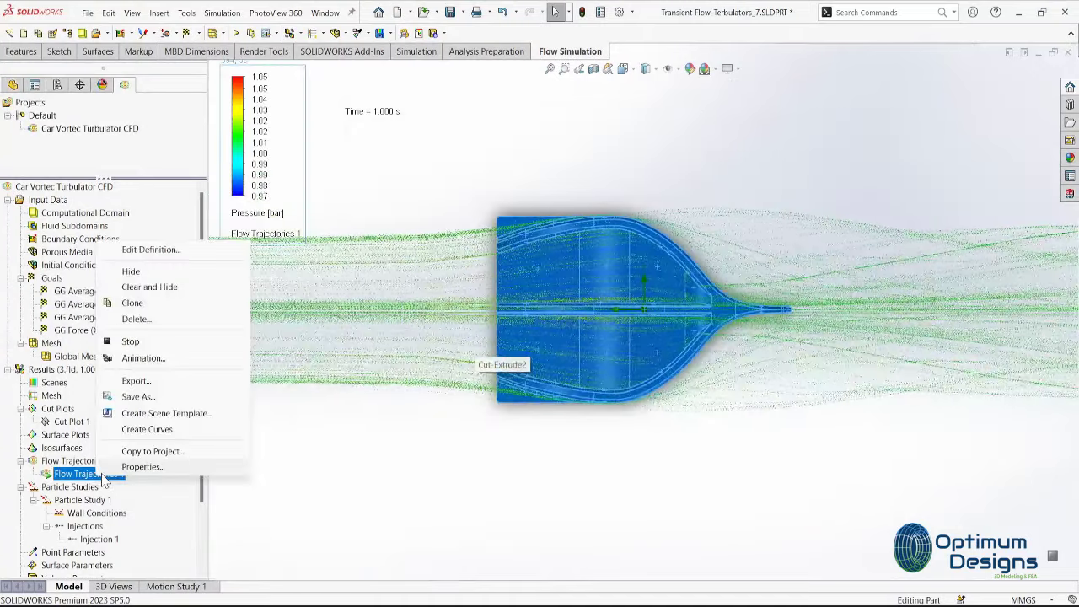
click(139, 341)
right_click(89, 474)
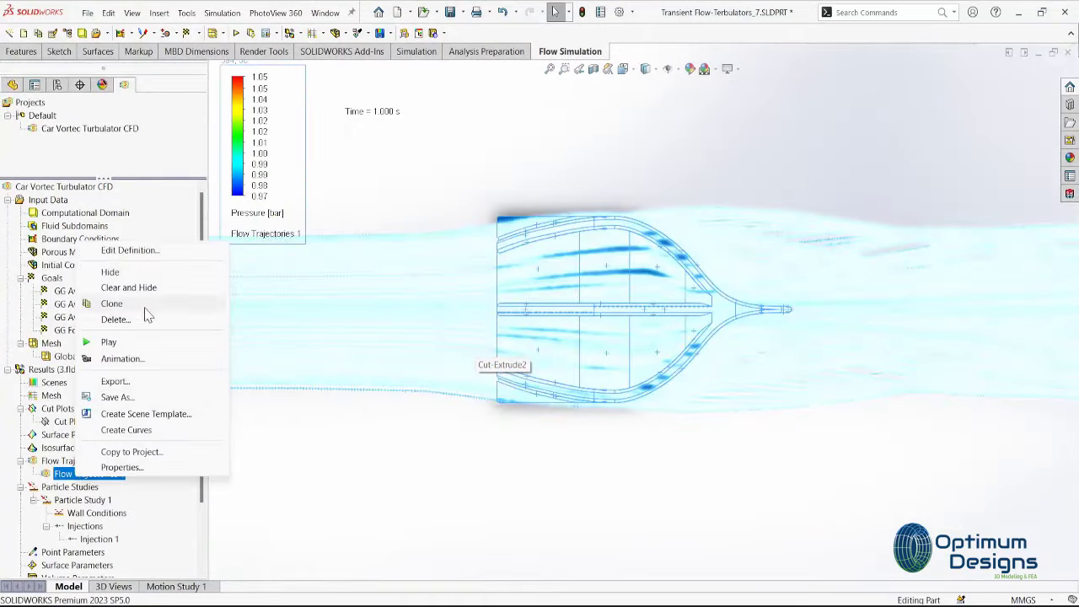
click(129, 251)
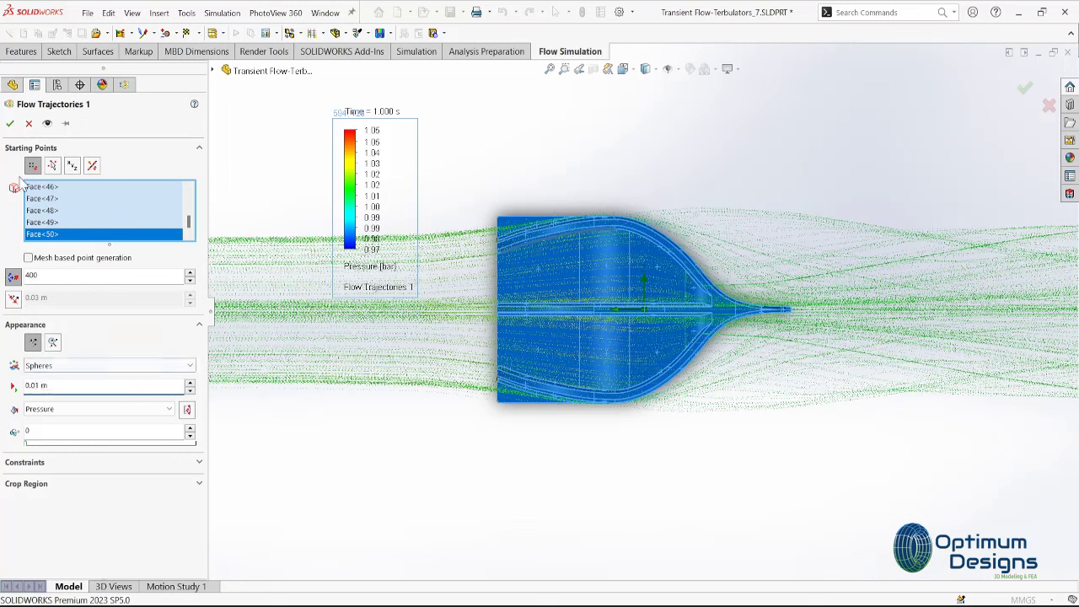
Change the trajectory appearance to Lines with Arrows and play the animation
click(55, 372)
click(68, 403)
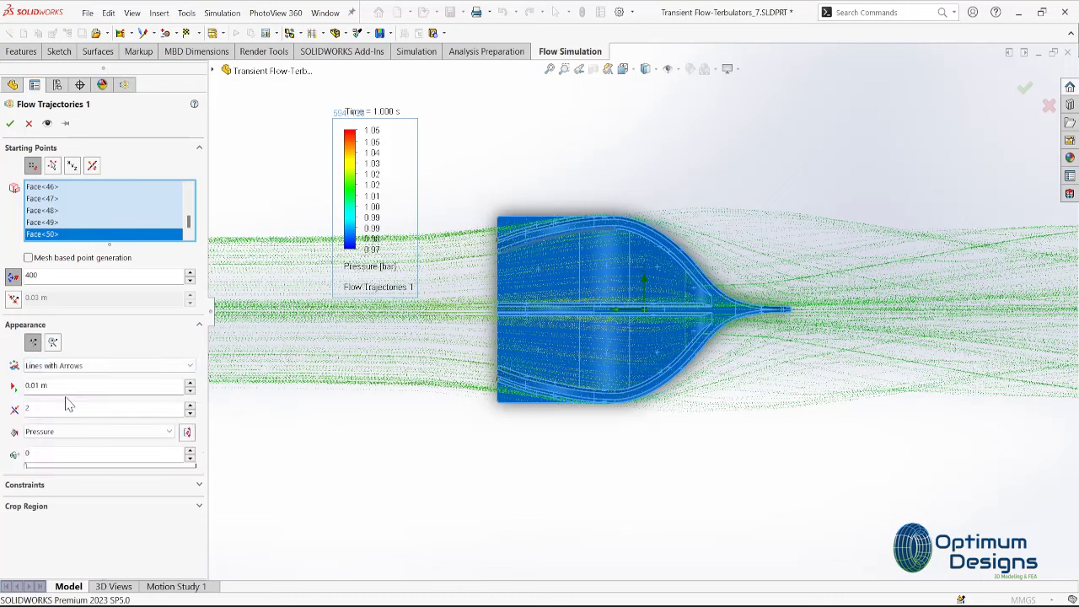
click(11, 124)
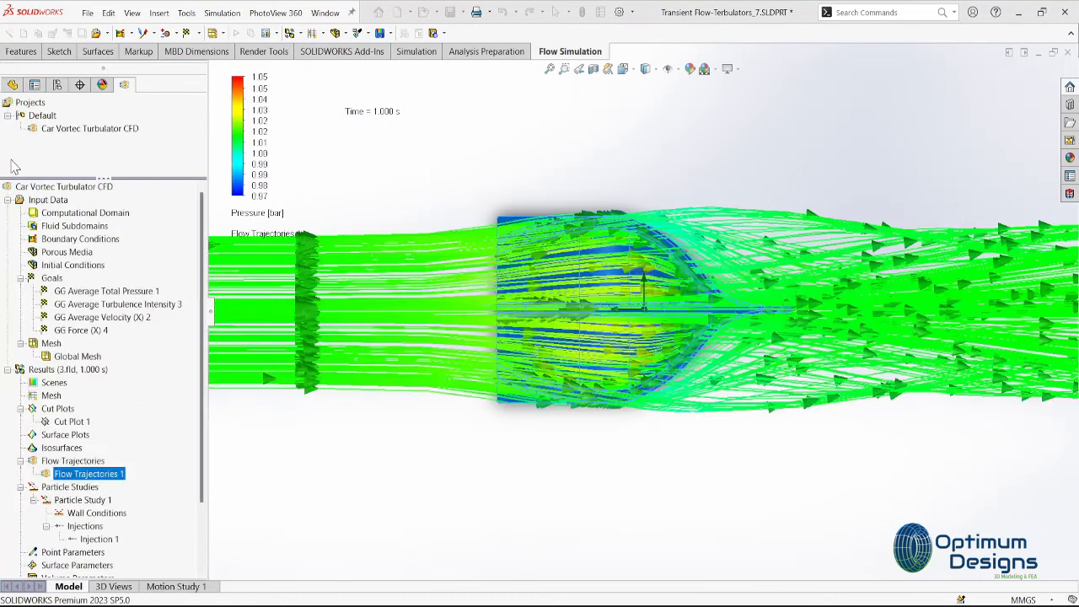
right_click(95, 478)
click(133, 339)
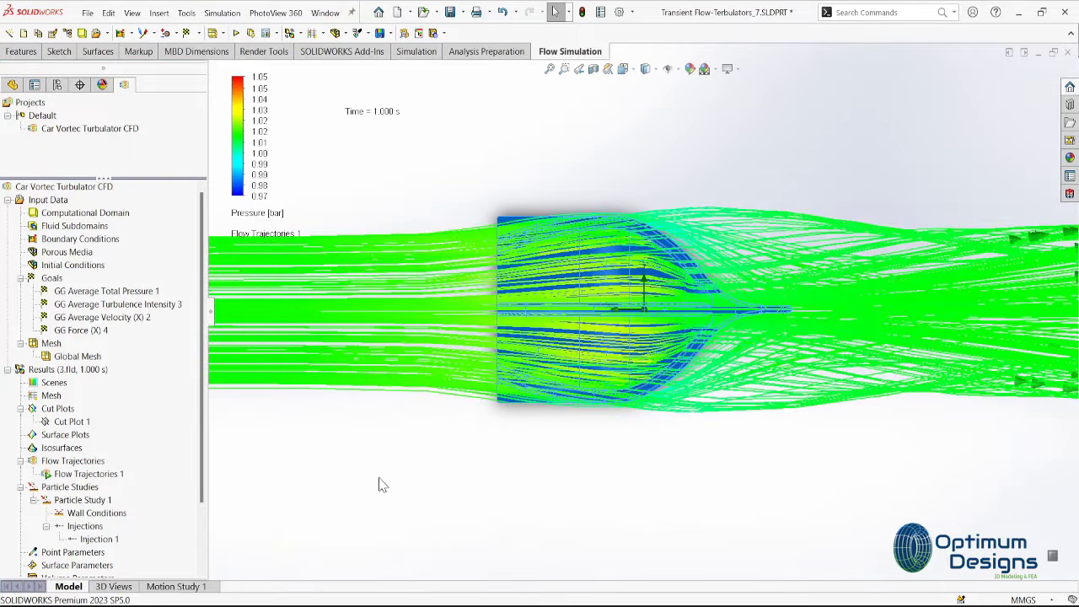
Zoom and orbit around the arrow trajectories, ending on the left view
scroll(561, 336, down, 4)
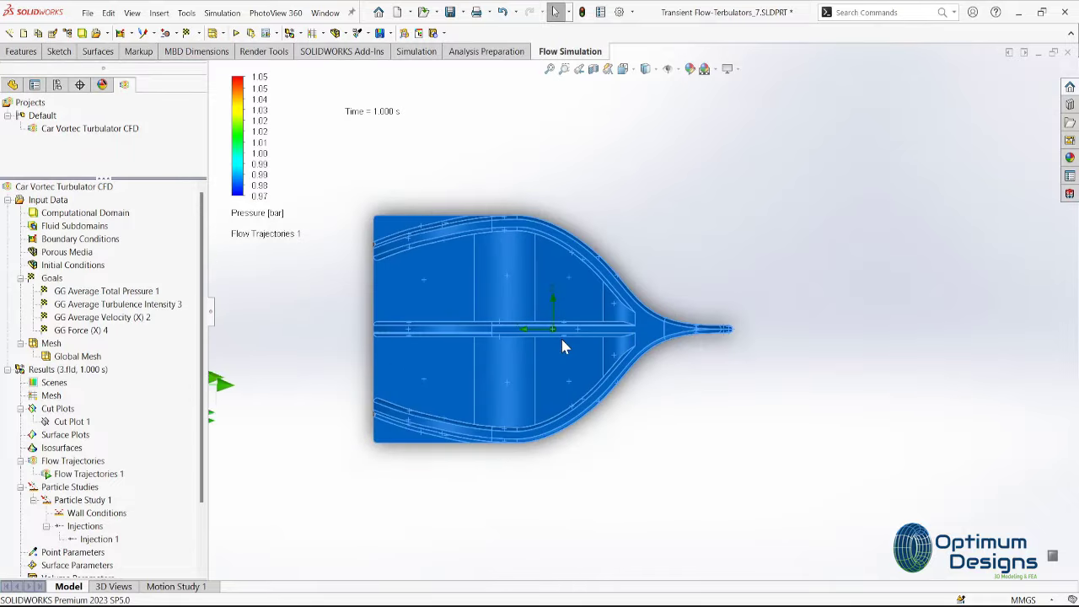
scroll(646, 361, up, 2)
scroll(630, 338, down, 1)
scroll(631, 337, down, 2)
scroll(631, 338, down, 2)
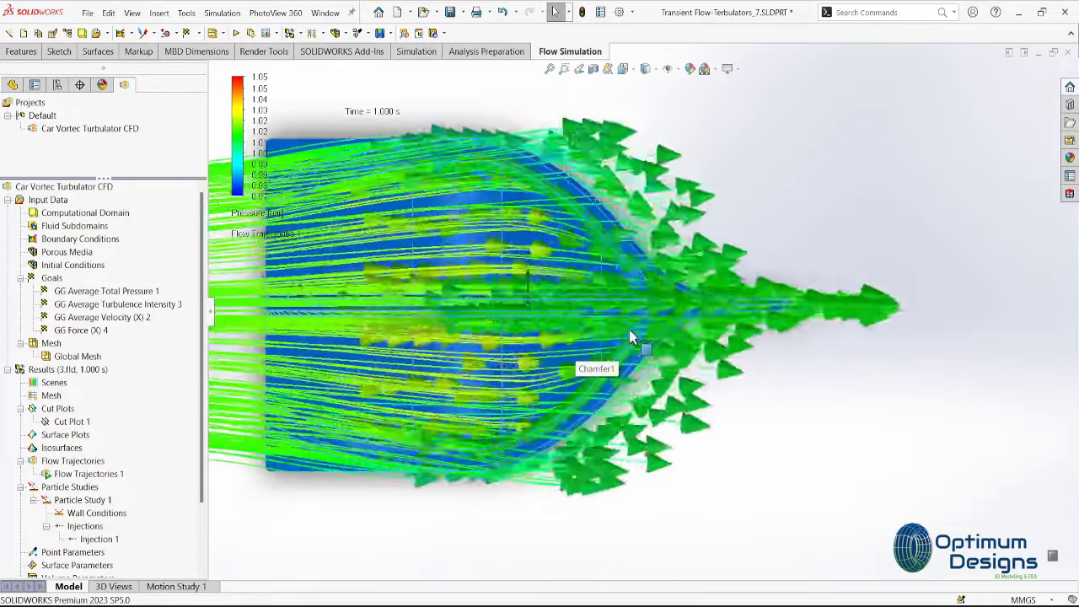
scroll(630, 337, up, 3)
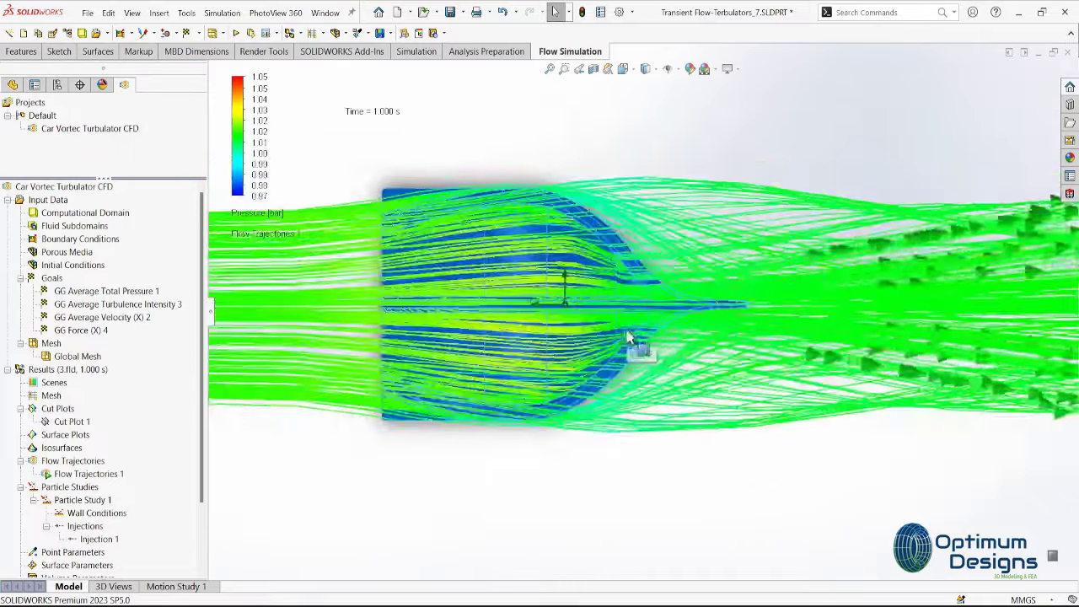
scroll(637, 345, up, 3)
middle_drag(636, 345, 562, 186)
key(space)
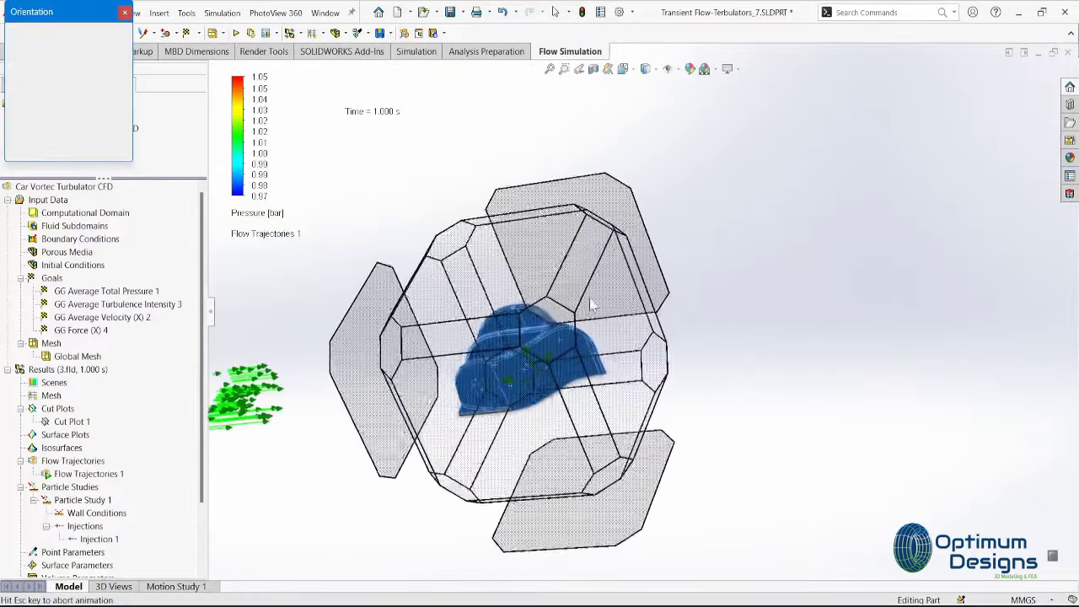
click(571, 335)
Zoom in and orbit to an oblique 3D view of the arrow trajectories
scroll(670, 363, up, 3)
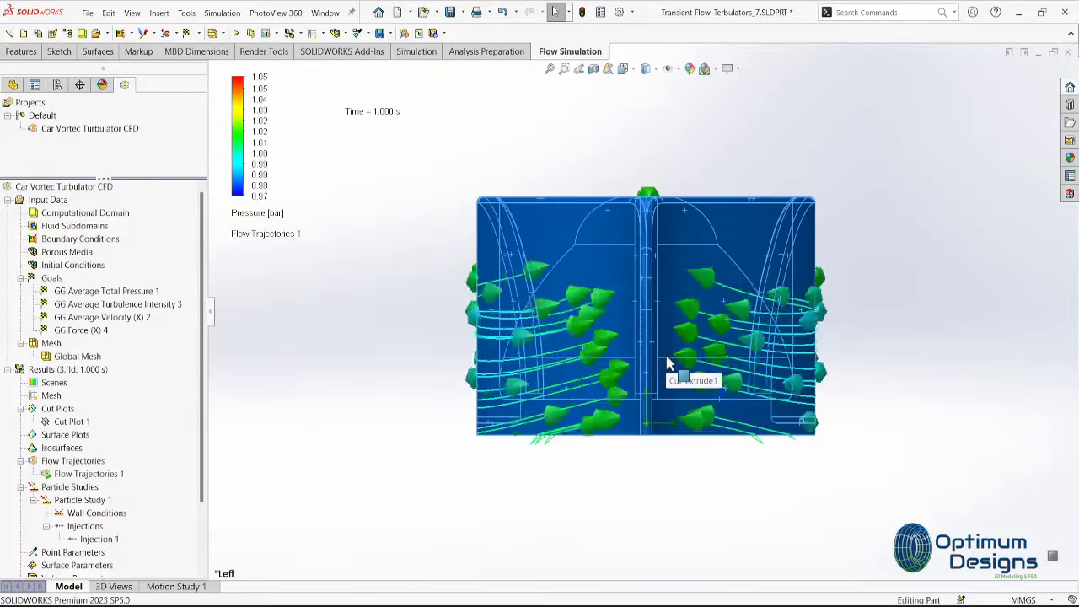
scroll(678, 371, up, 2)
scroll(695, 240, down, 5)
scroll(679, 243, up, 4)
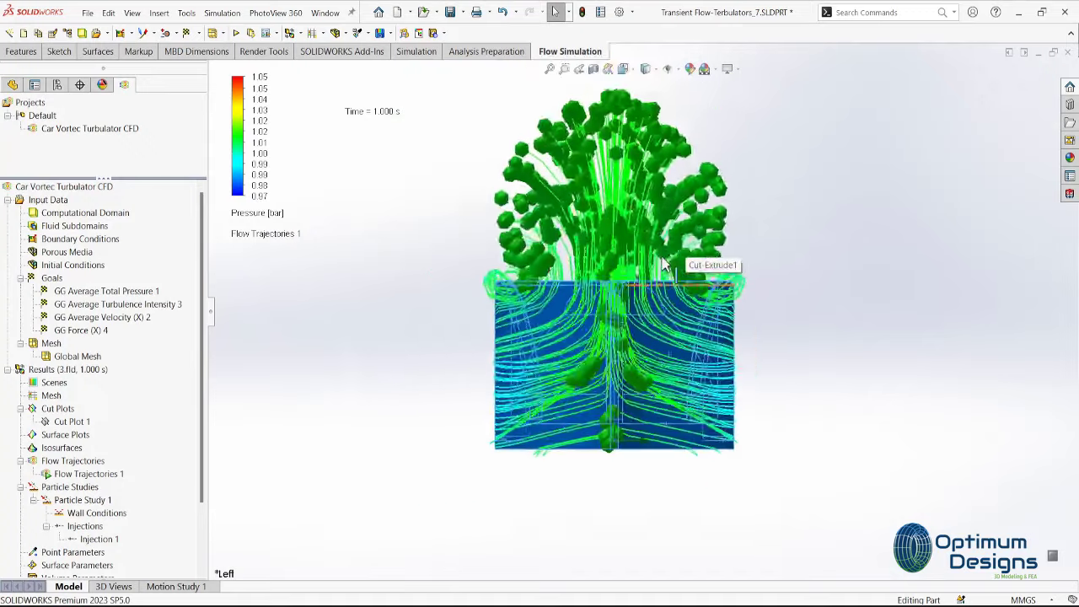
scroll(675, 244, up, 1)
scroll(672, 245, up, 2)
middle_drag(410, 330, 592, 412)
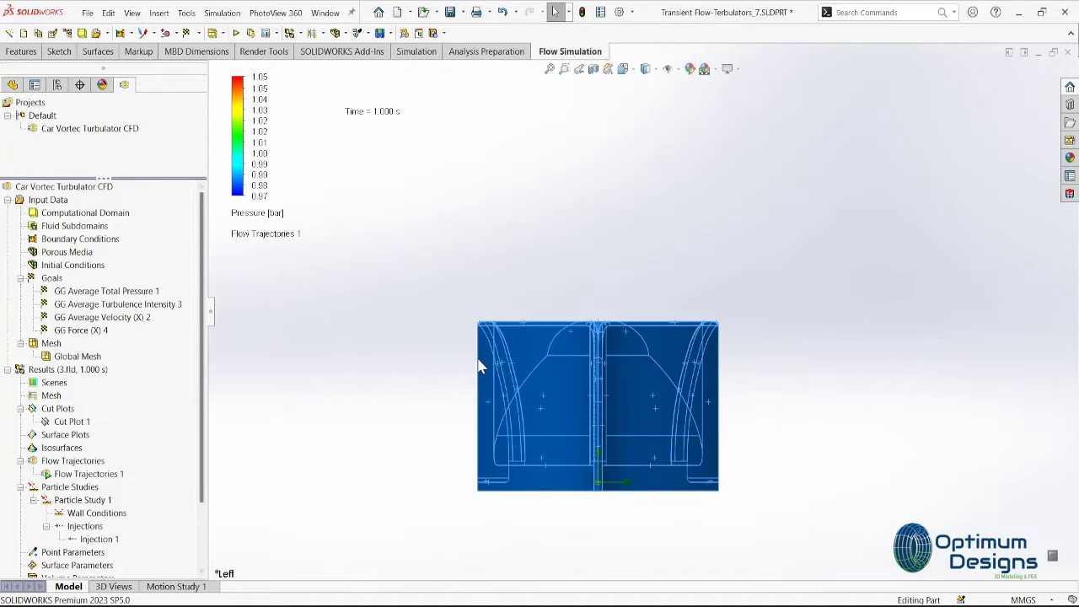
key(space)
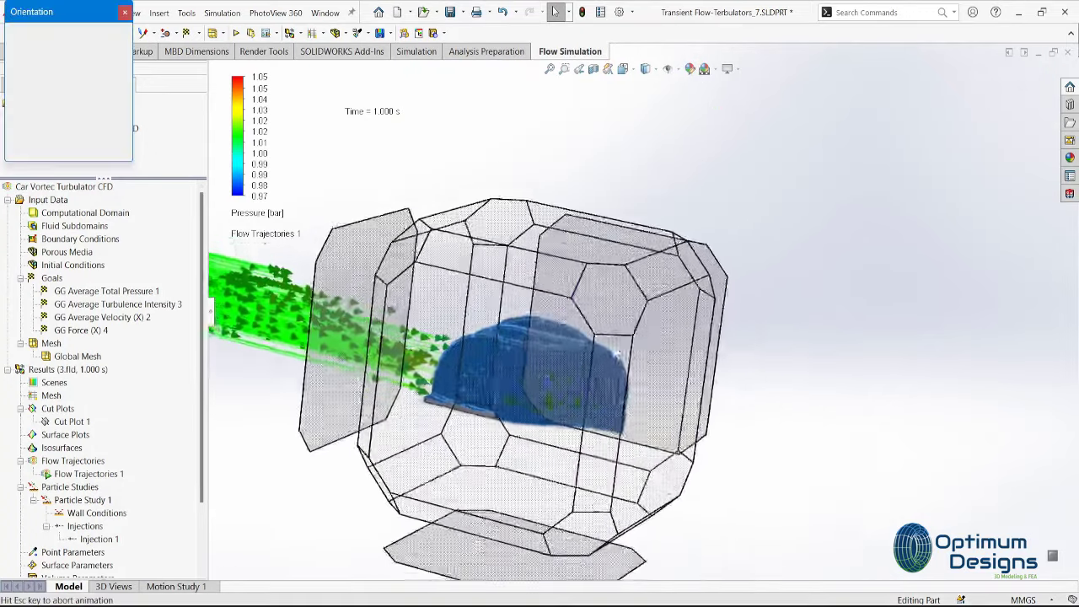
click(570, 334)
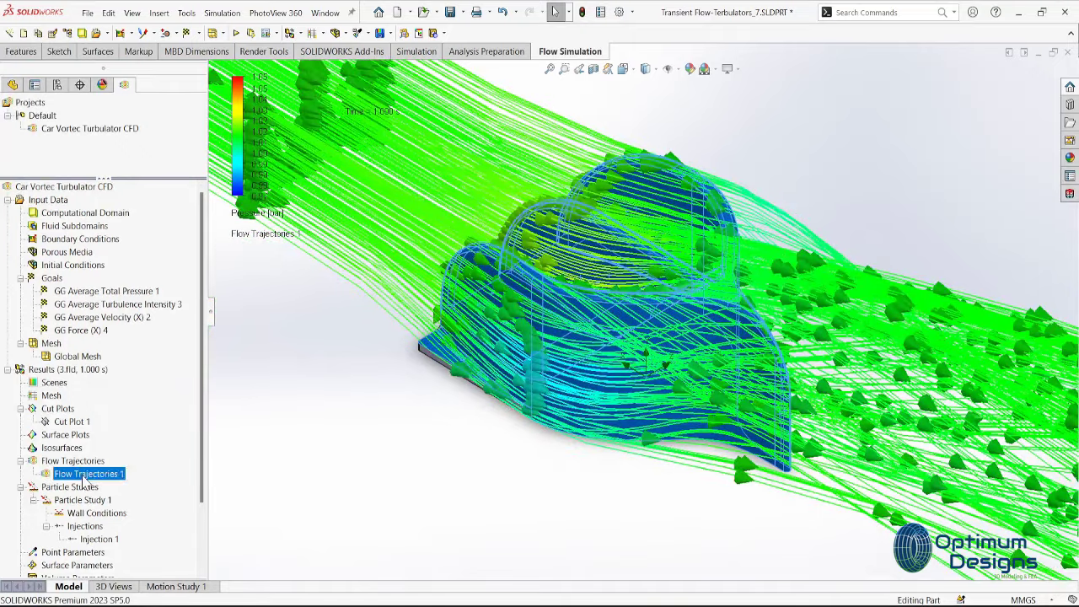
Show Flow Trajectories 1 as flat arrows coloured by turbulent viscosity (0–0.2928 Pa*s), then orbit around them
right_click(87, 480)
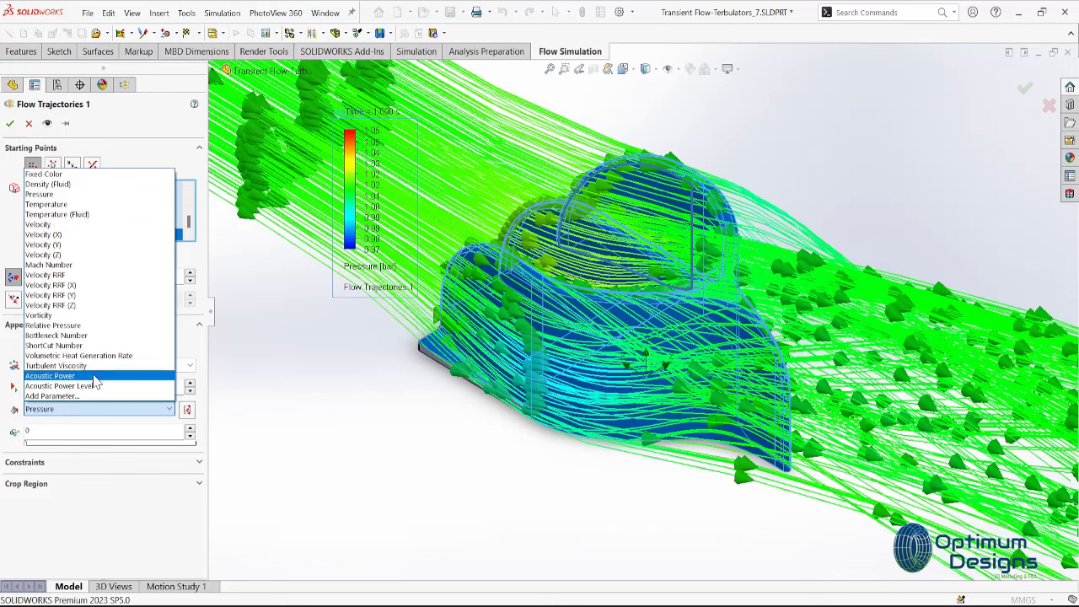
click(10, 127)
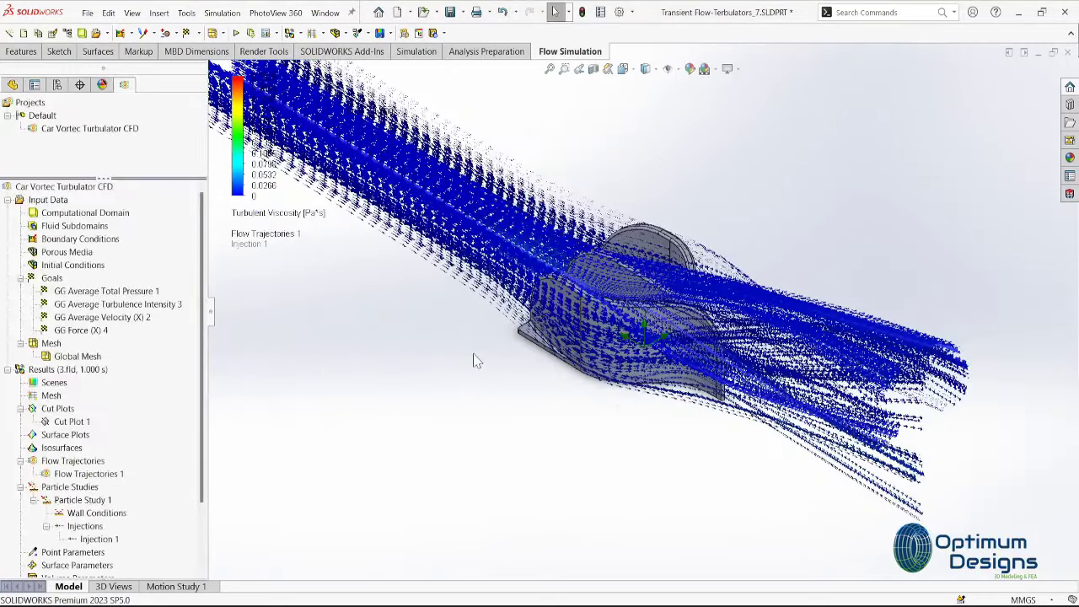
mouse_move(473, 360)
middle_down()
mouse_move(505, 345)
mouse_move(554, 236)
mouse_move(559, 355)
middle_up()
Replay the Flow Trajectories 1 animation, zooming and orbiting around the car body
scroll(559, 355, down, 4)
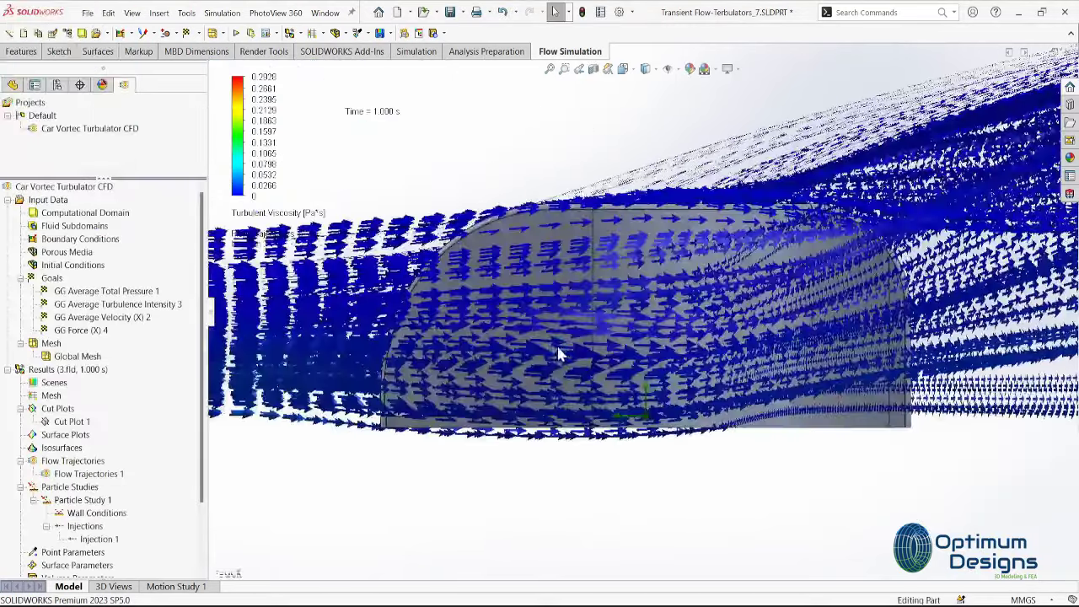
right_click(87, 481)
click(126, 339)
scroll(481, 385, up, 3)
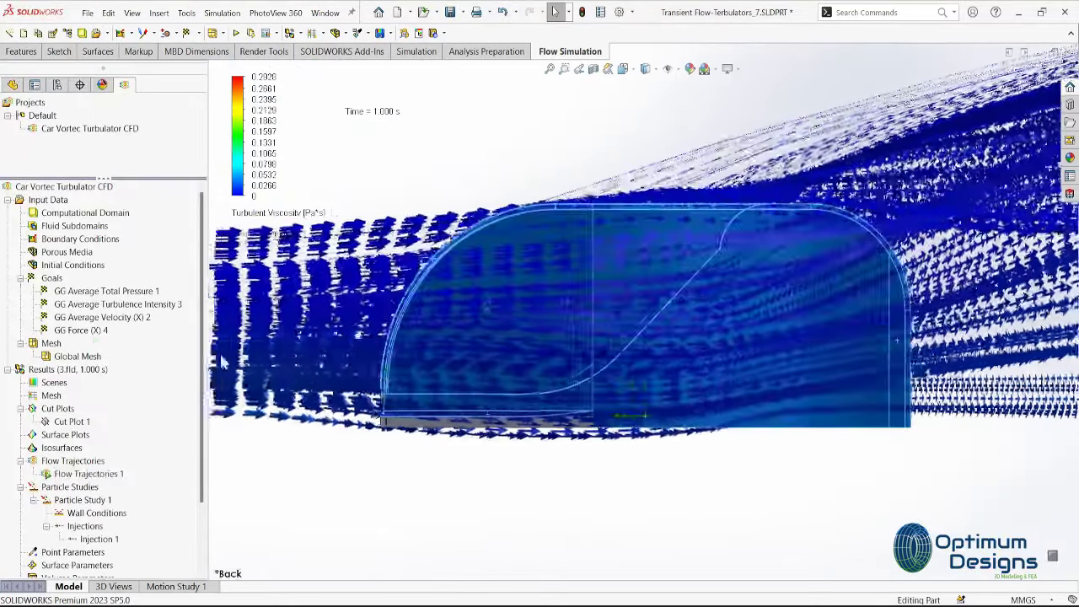
middle_drag(583, 390, 739, 361)
scroll(739, 361, down, 2)
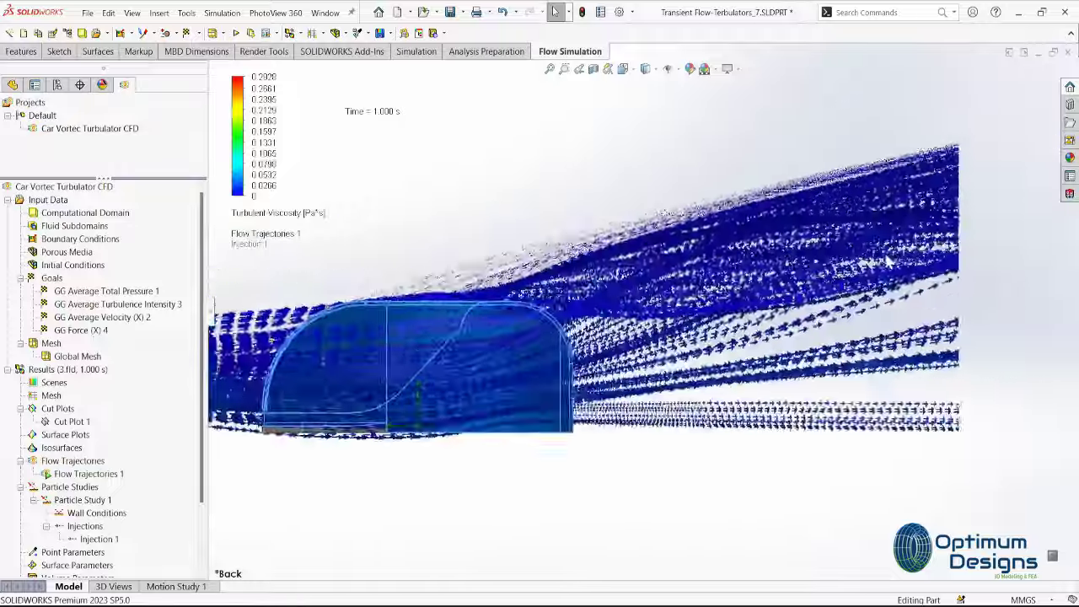
scroll(740, 361, down, 2)
scroll(739, 361, down, 2)
scroll(514, 223, down, 2)
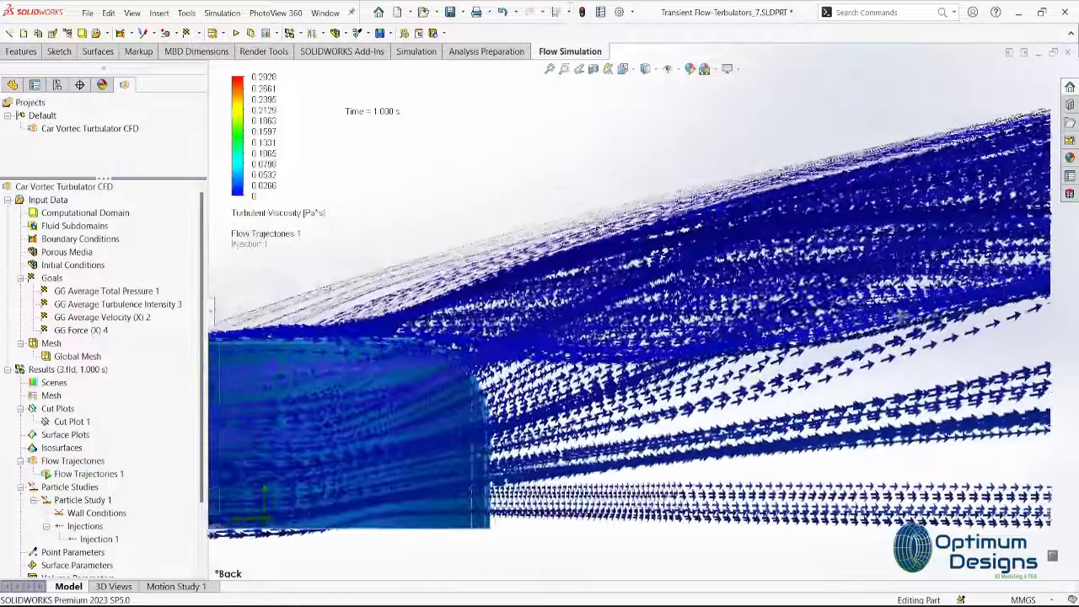
scroll(882, 314, up, 3)
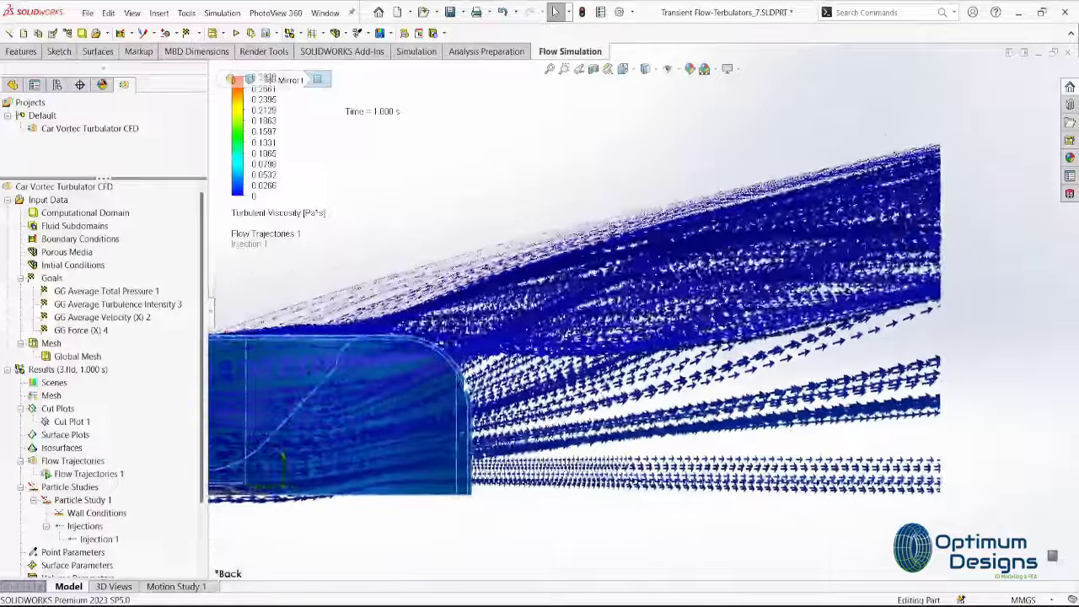
mouse_move(881, 314)
middle_down()
mouse_move(333, 410)
mouse_move(326, 397)
mouse_move(319, 412)
middle_up()
Start a section view through the model and cancel it, twice
click(594, 71)
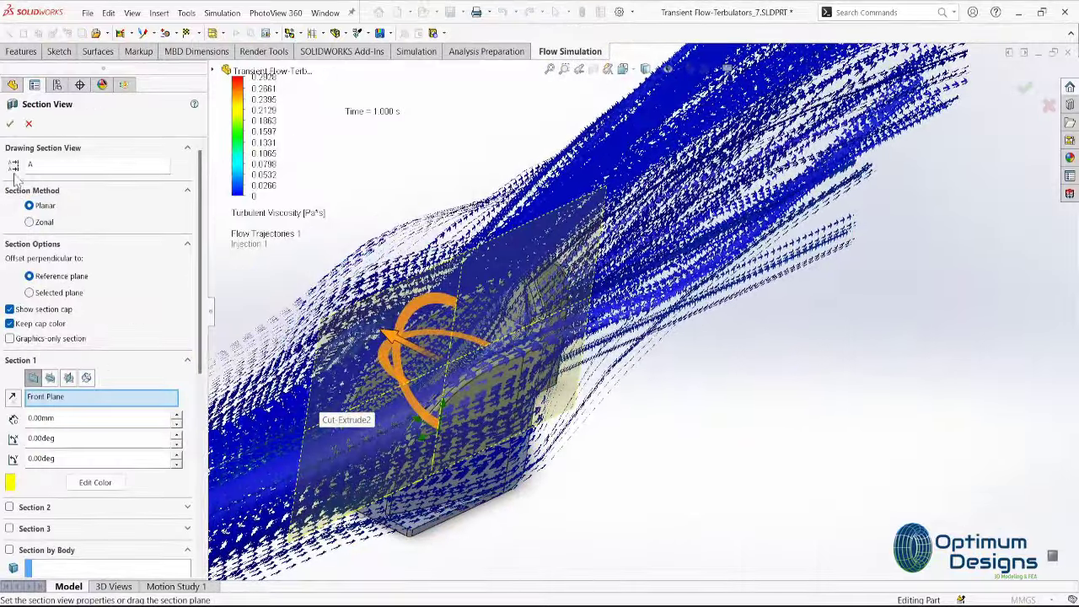
click(10, 124)
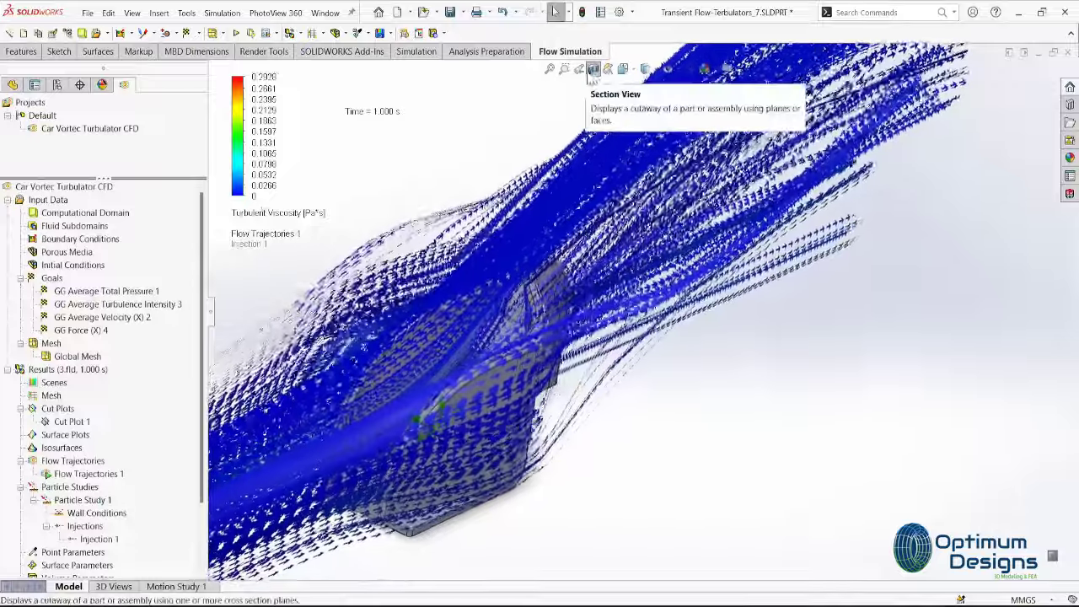
click(594, 71)
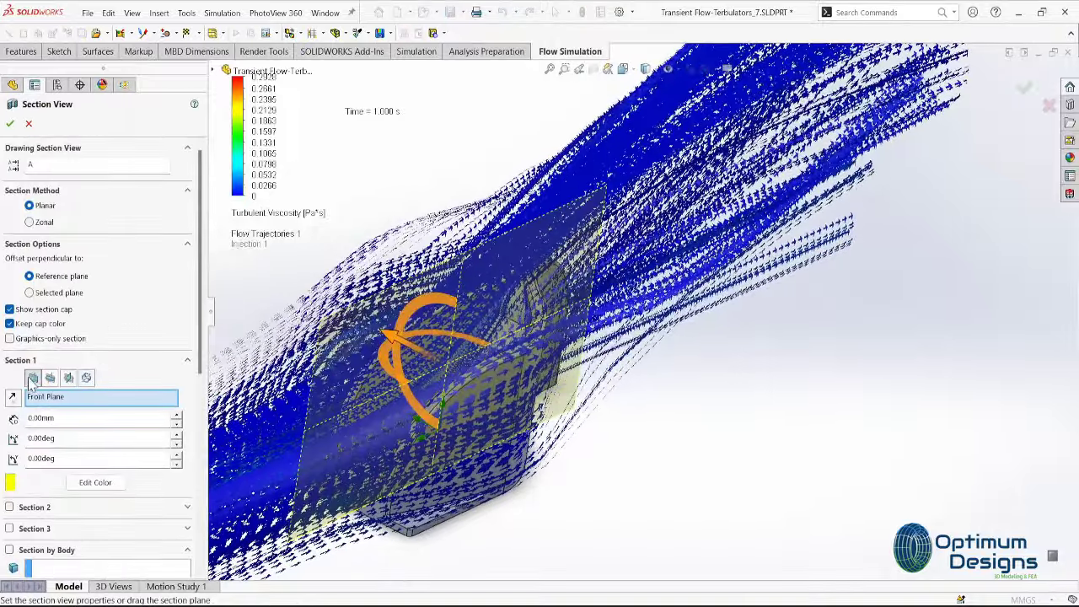
click(10, 124)
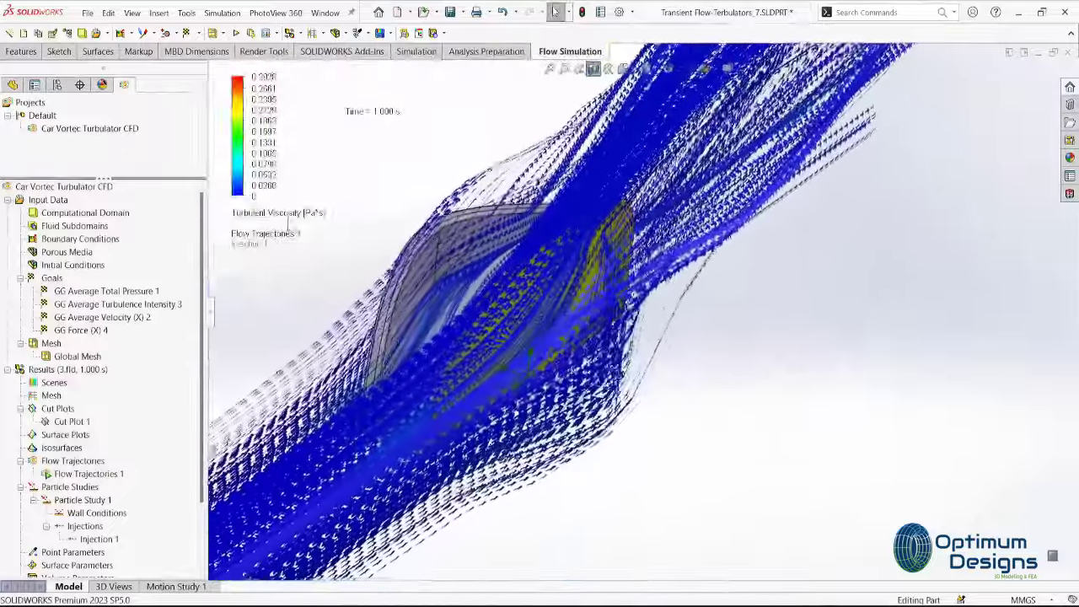
Recolour the trajectories from the legend, via Pressure, to Velocity (0–88.159 m/s)
click(289, 221)
click(321, 218)
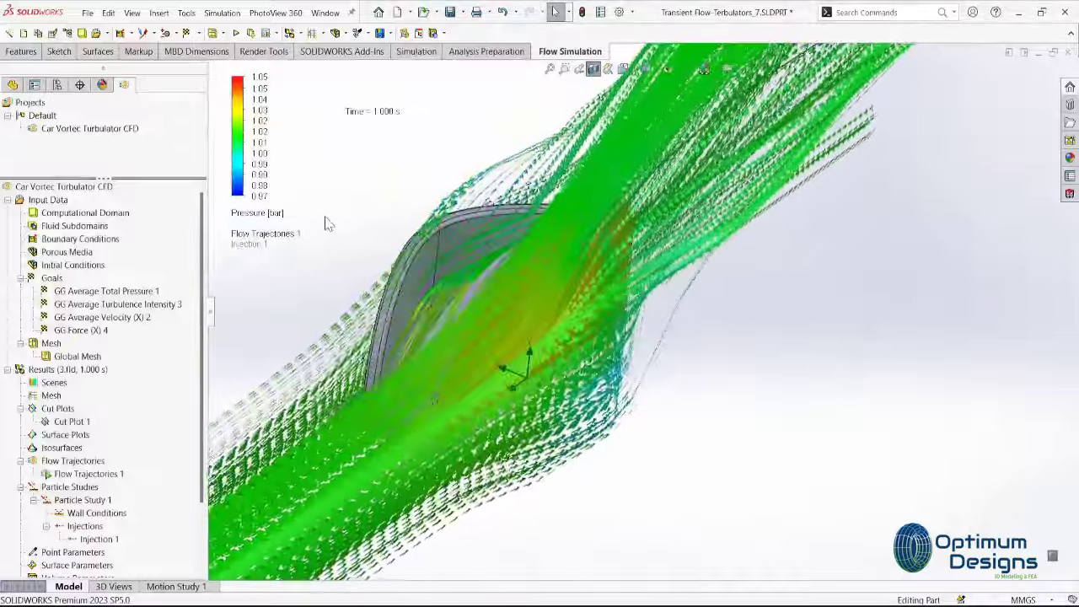
click(271, 218)
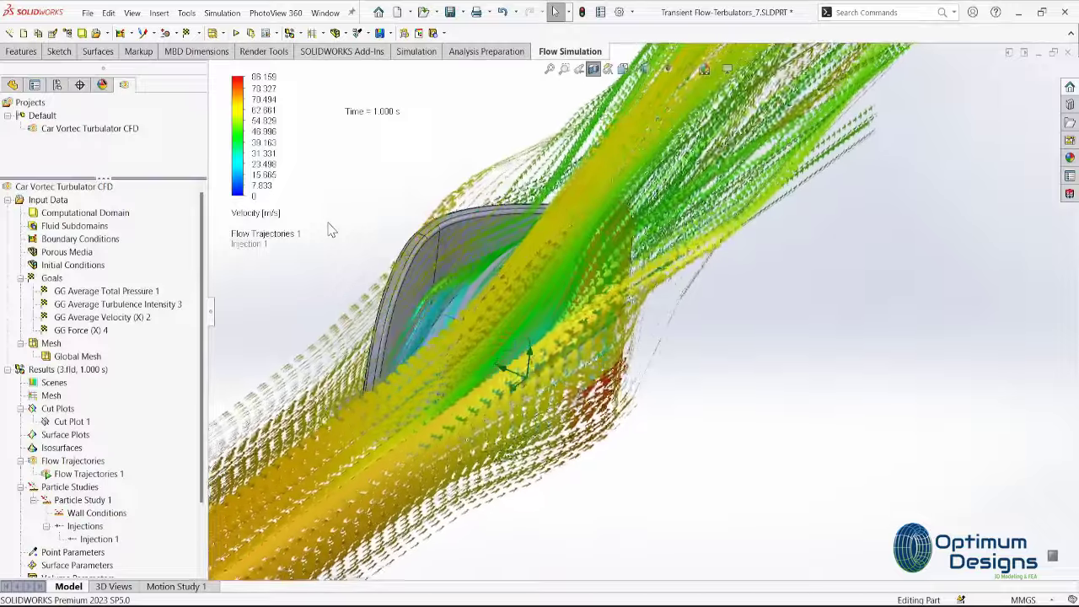
middle_drag(327, 228, 558, 364)
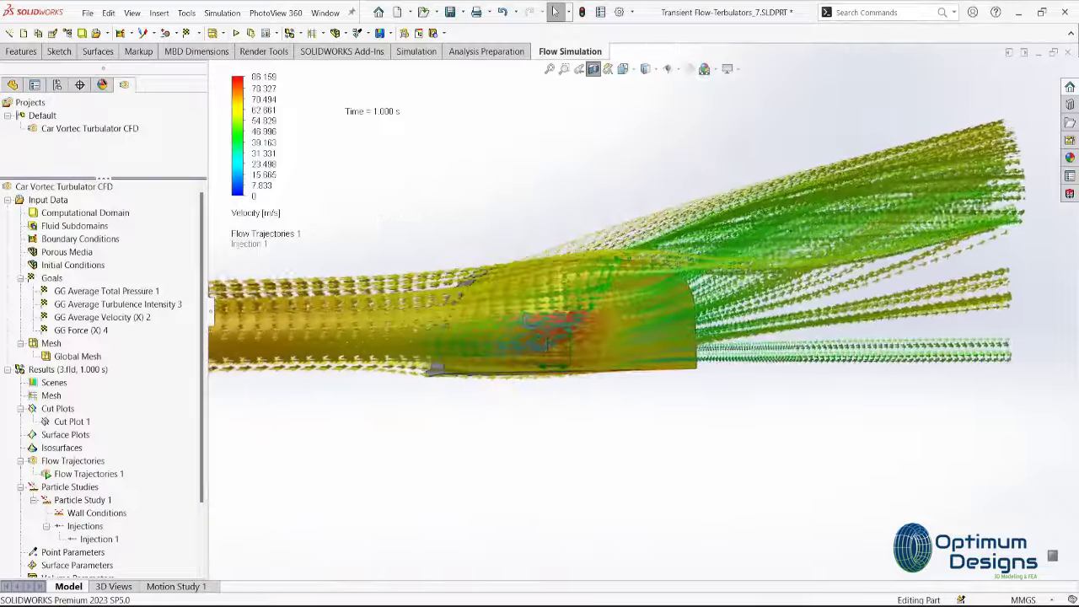
Orbit and zoom to an oblique top view of the velocity-coloured flow over the turbulator
scroll(543, 375, down, 3)
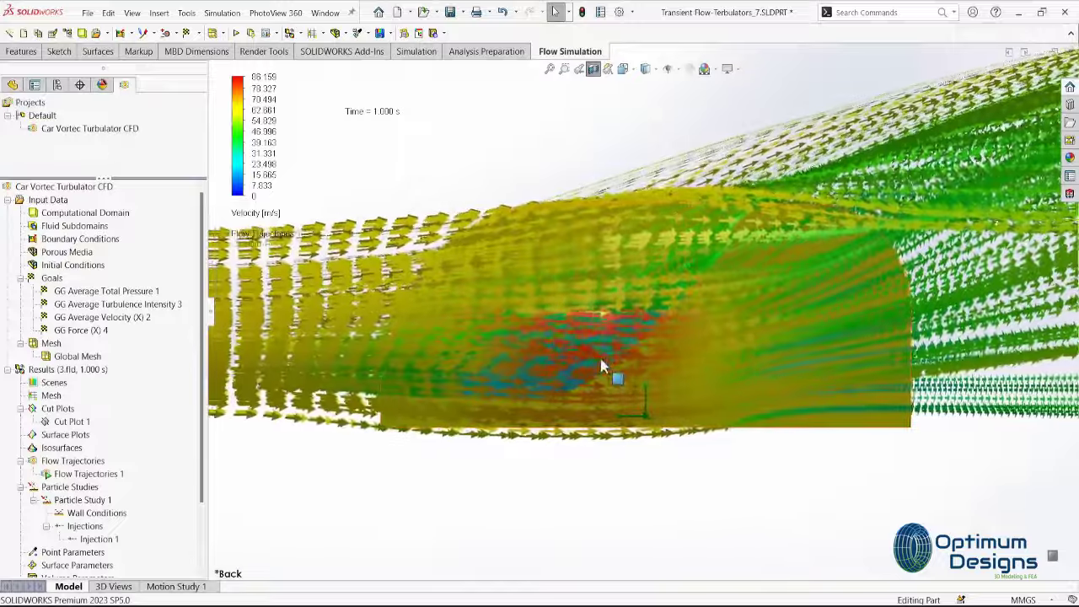
mouse_move(613, 378)
middle_down()
mouse_move(549, 320)
mouse_move(602, 171)
middle_up()
scroll(548, 325, up, 2)
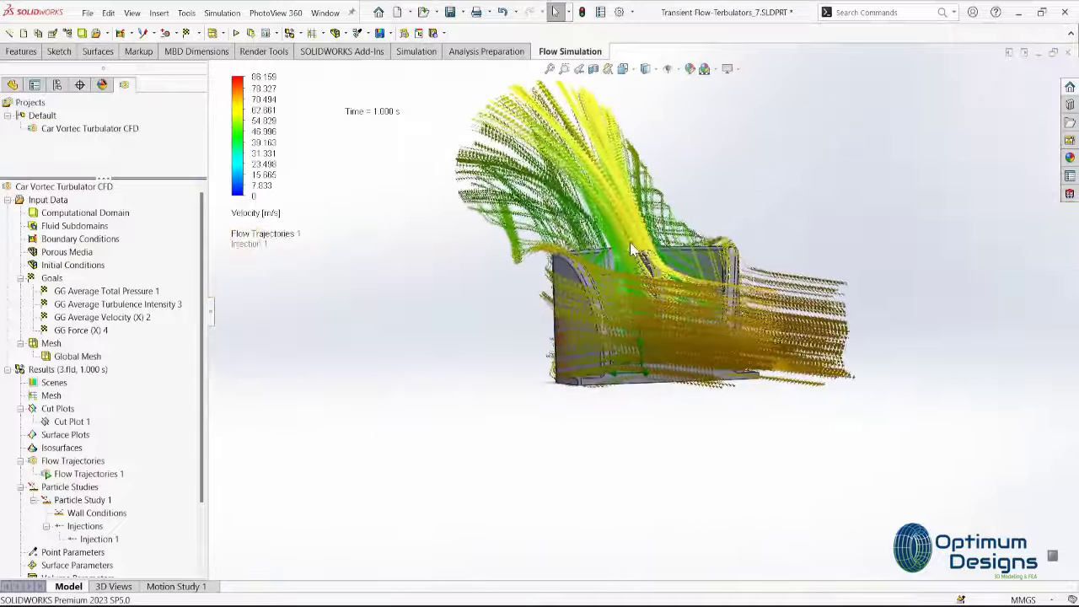
scroll(630, 249, down, 3)
middle_drag(630, 248, 569, 288)
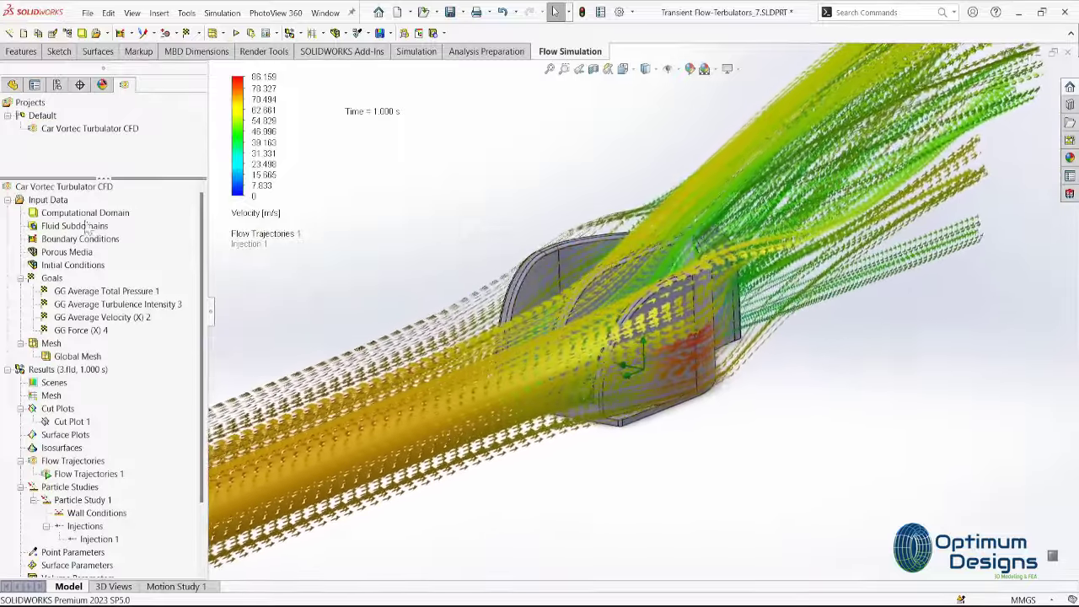
click(12, 84)
Make the Fillet6 body transparent, set a Plain Black background, and collapse the side panel
right_click(52, 190)
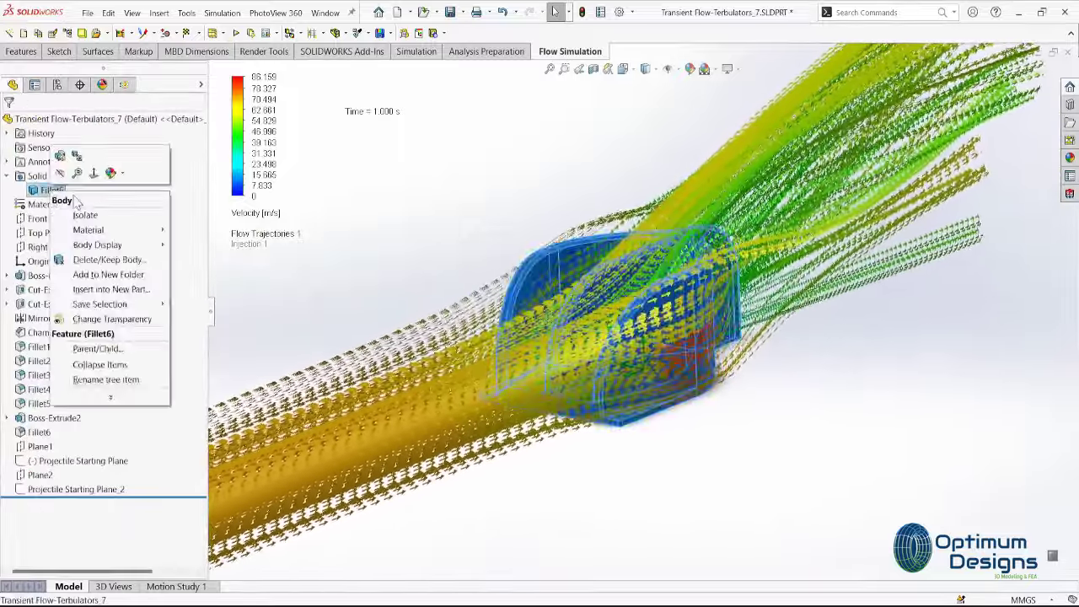
click(112, 318)
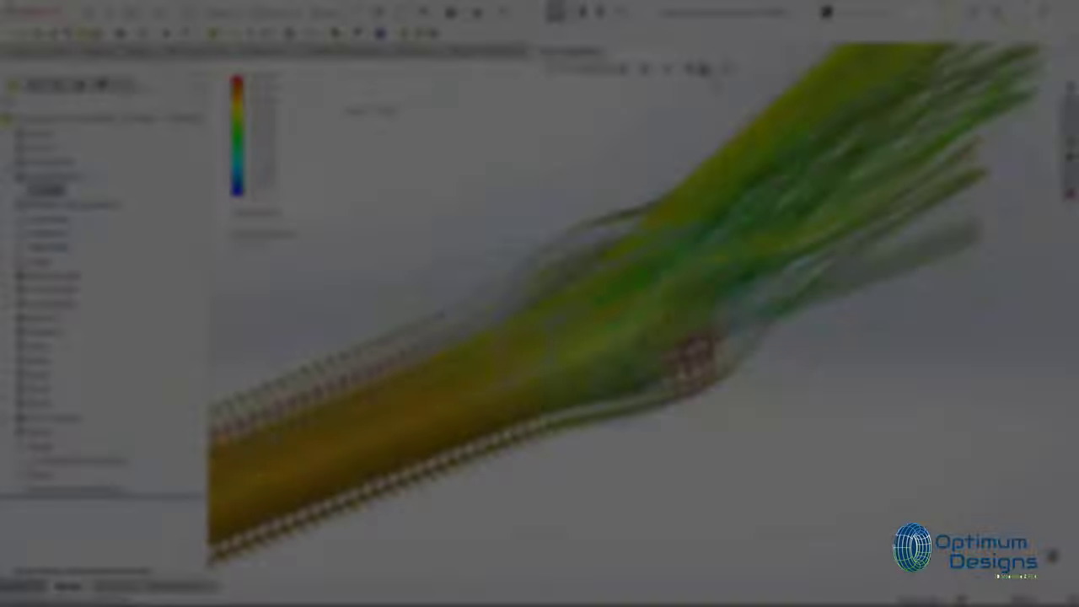
click(726, 190)
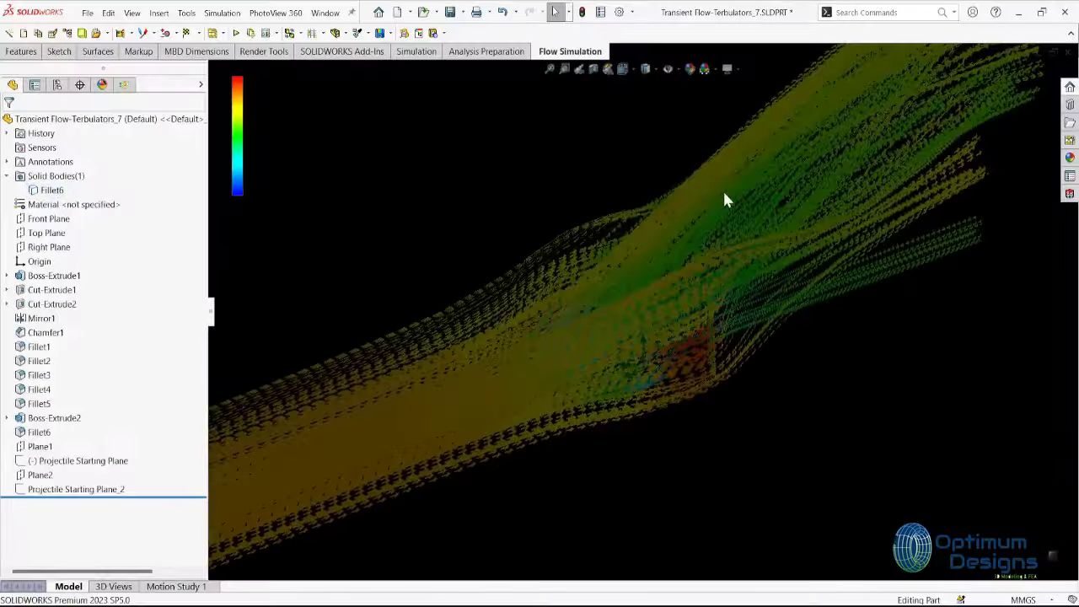
click(212, 312)
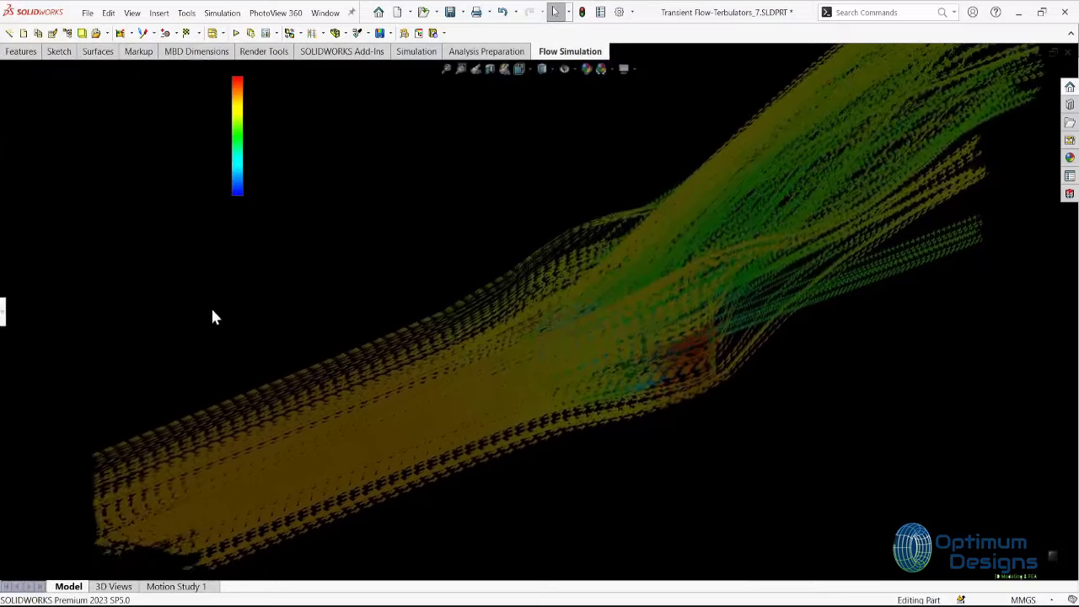
Adjust the view orientation and zoom on the trajectories against the black background
key(space)
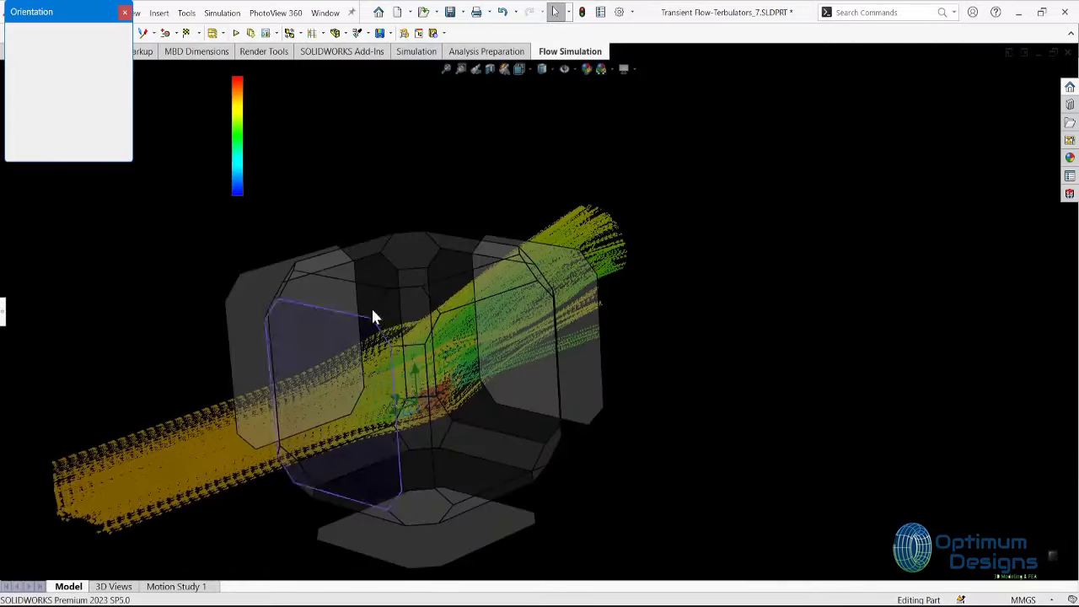
scroll(389, 309, down, 5)
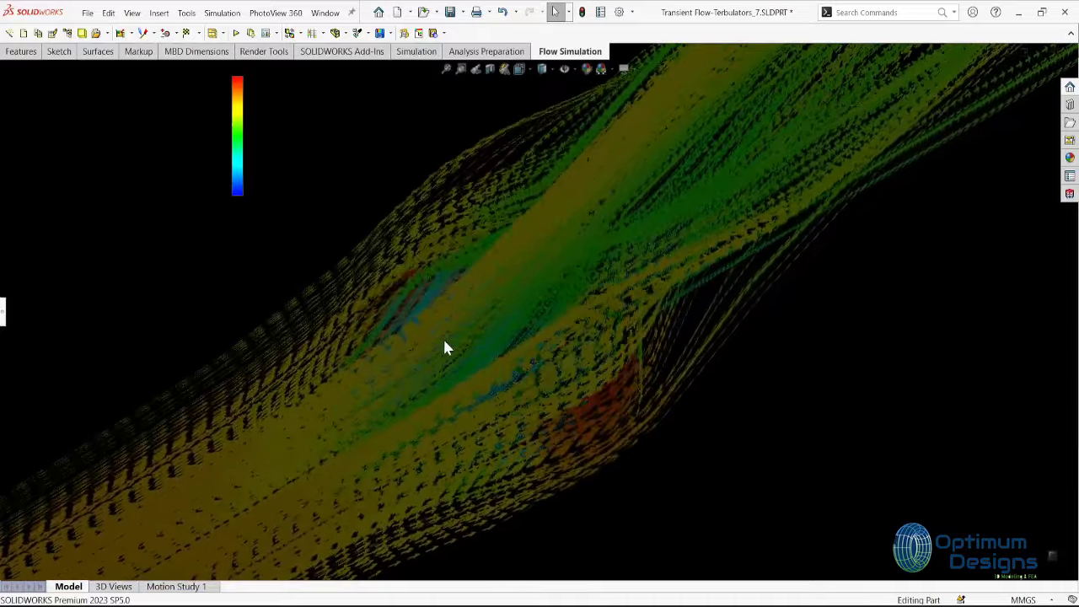
key(space)
scroll(411, 307, up, 3)
scroll(411, 307, up, 2)
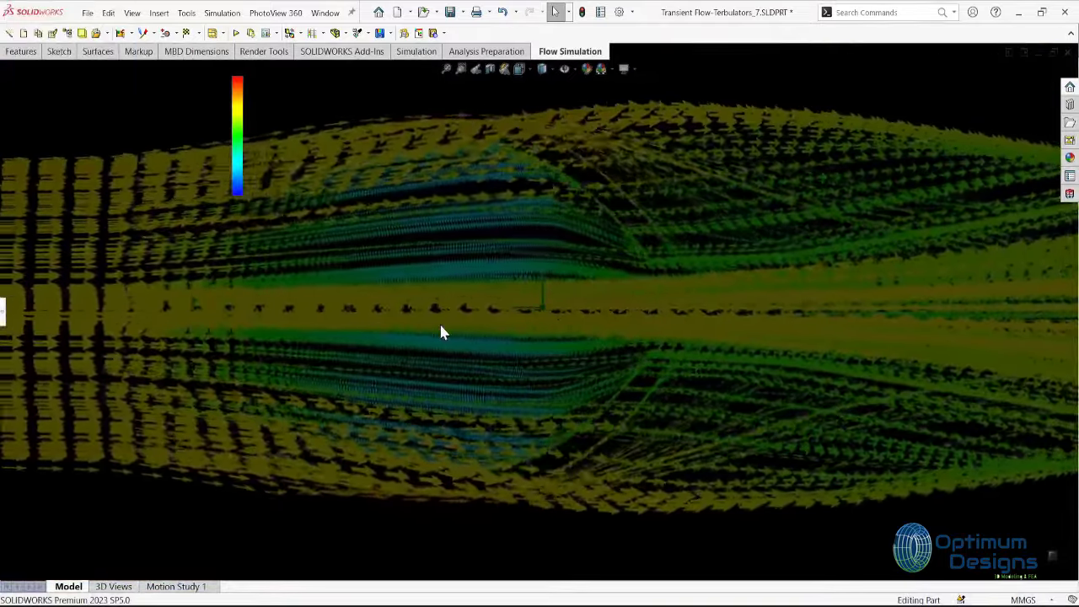
scroll(438, 329, up, 4)
scroll(617, 300, down, 1)
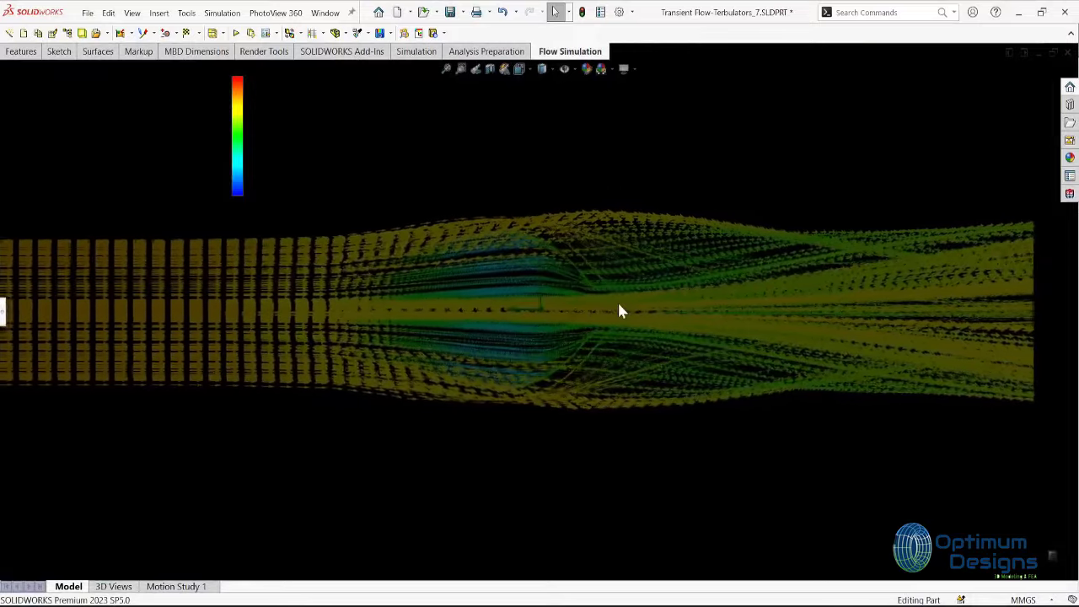
scroll(621, 294, down, 2)
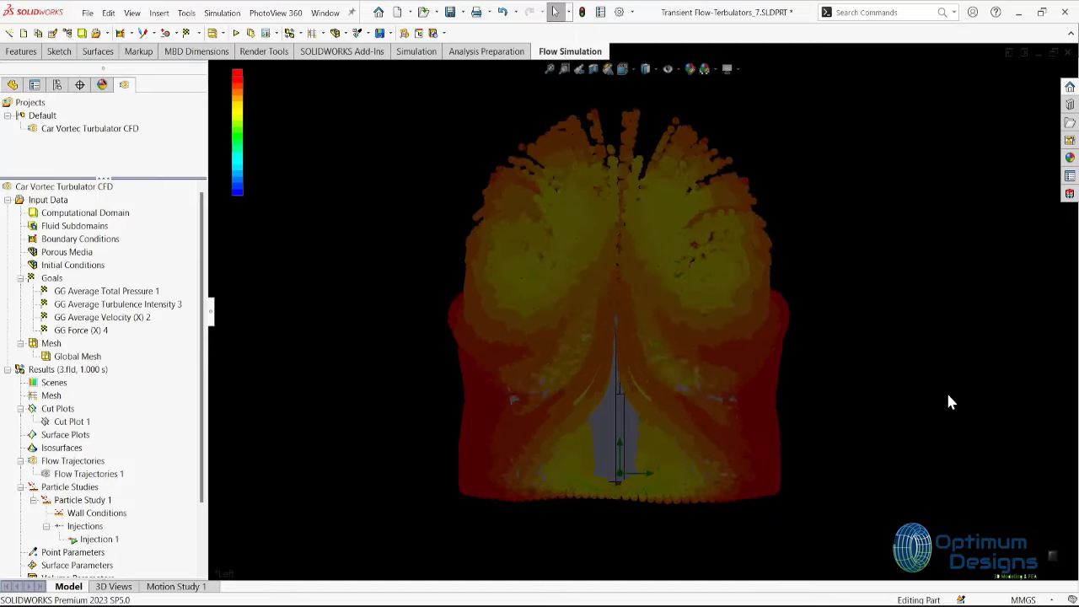
View the particle stream from the left, then from the top
key(space)
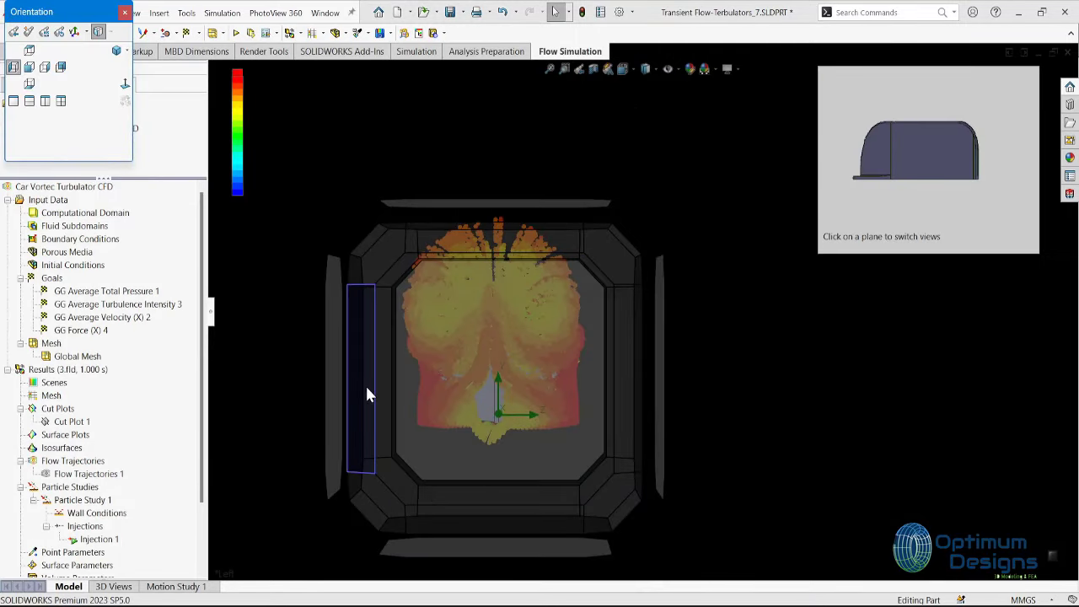
click(366, 390)
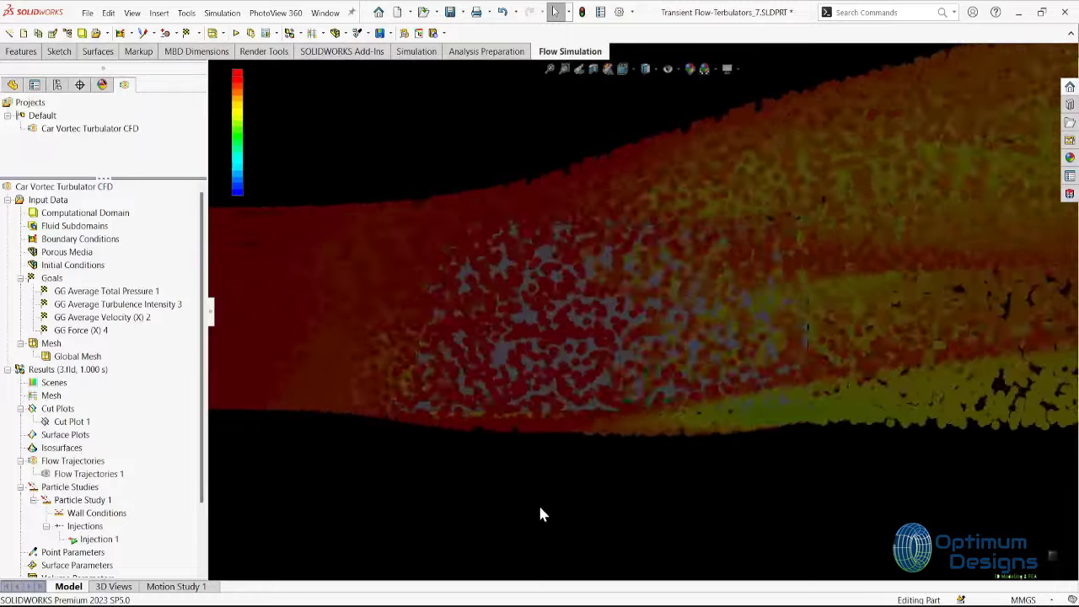
key(space)
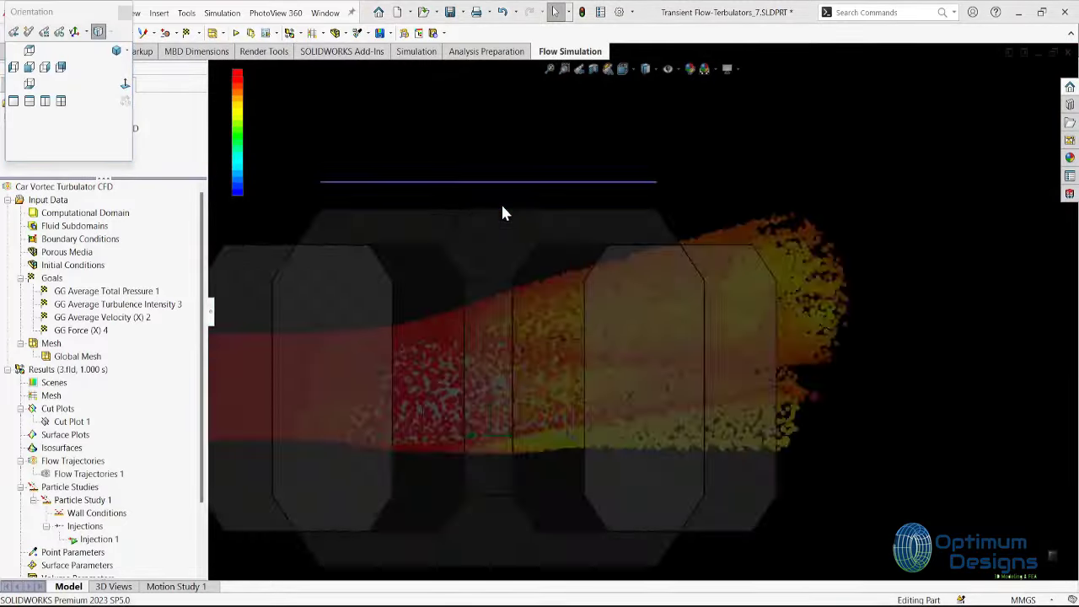
click(502, 209)
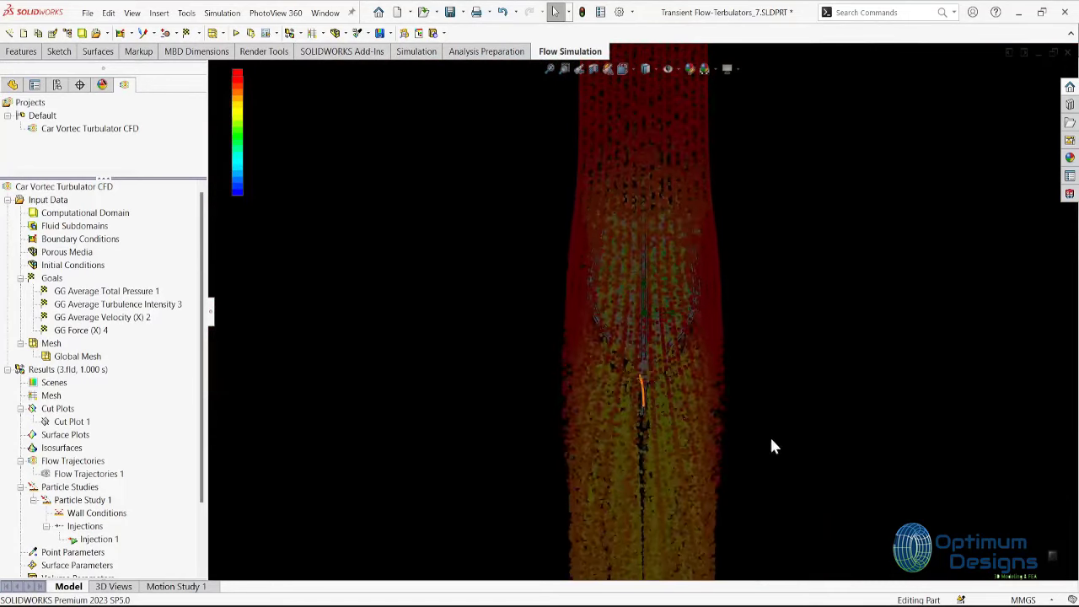
Zoom to fit the whole stream, orbit it, then snap back to the side view
key(f)
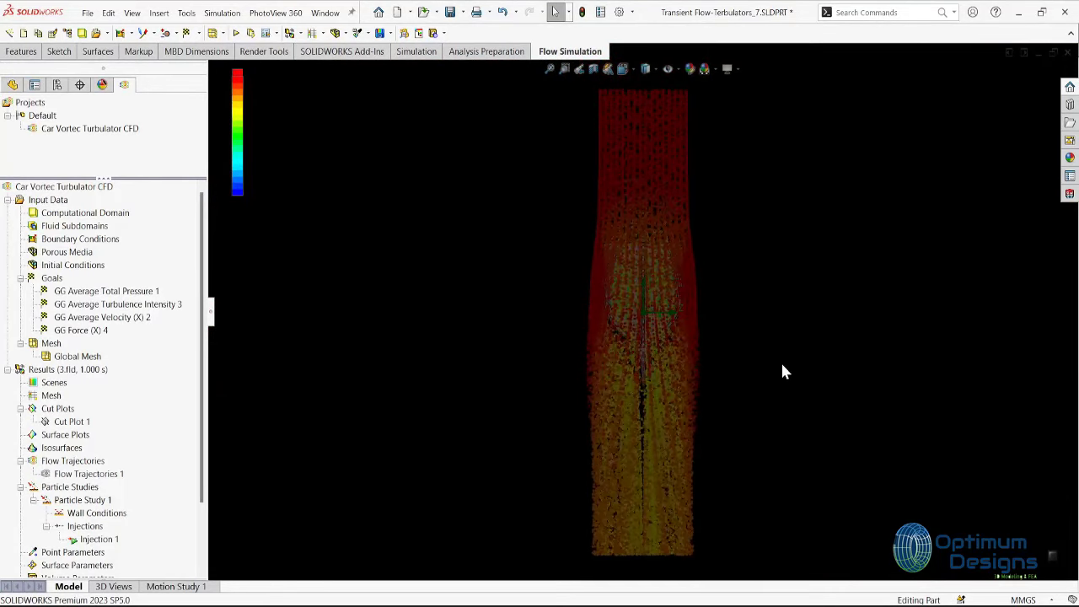
middle_drag(736, 394, 727, 310)
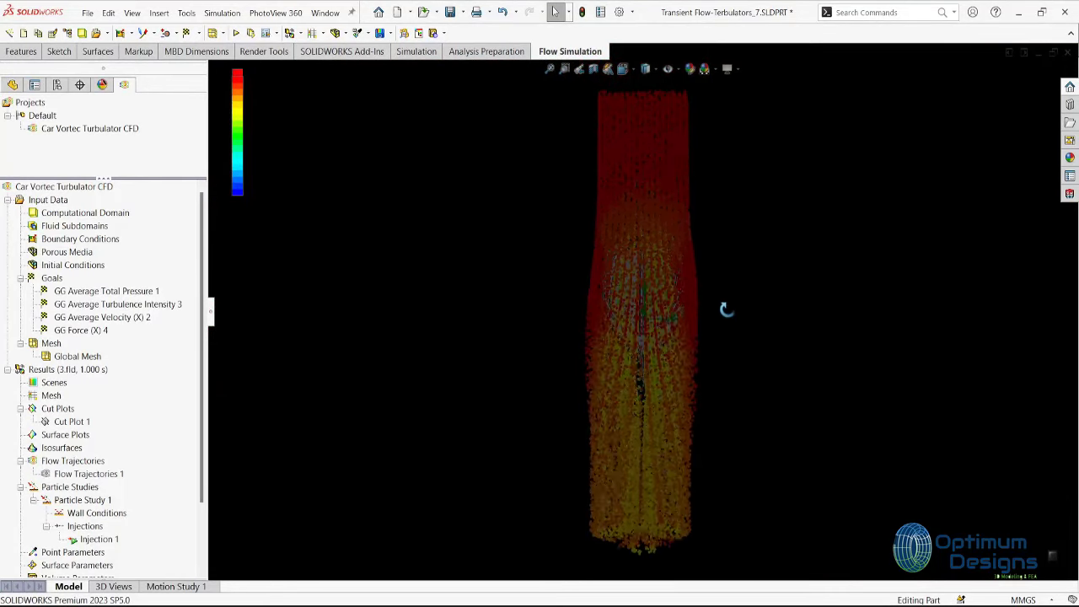
middle_drag(710, 221, 717, 187)
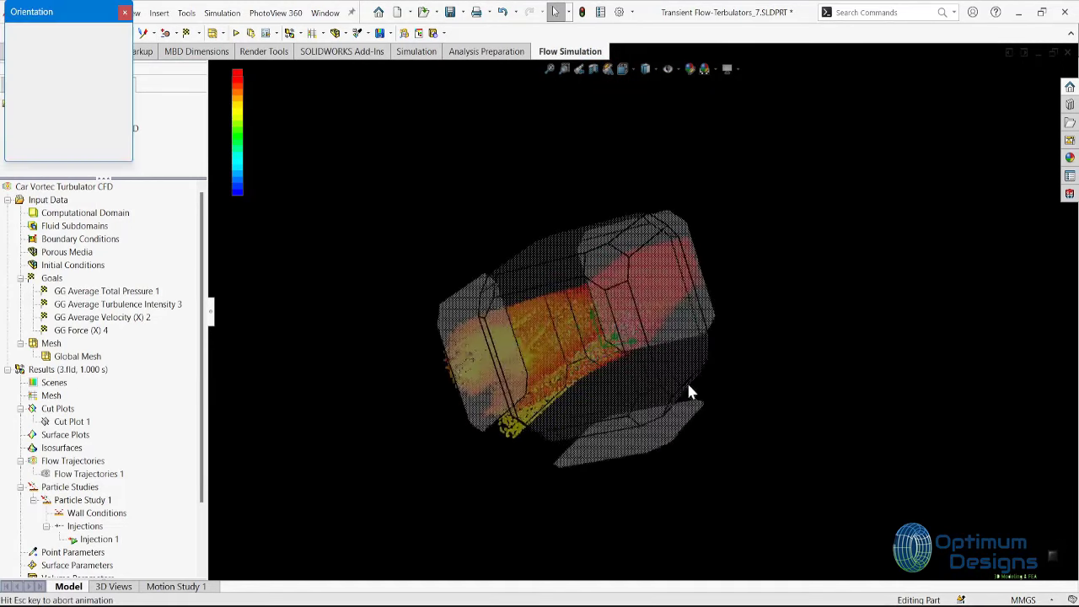
key(ctrl+1)
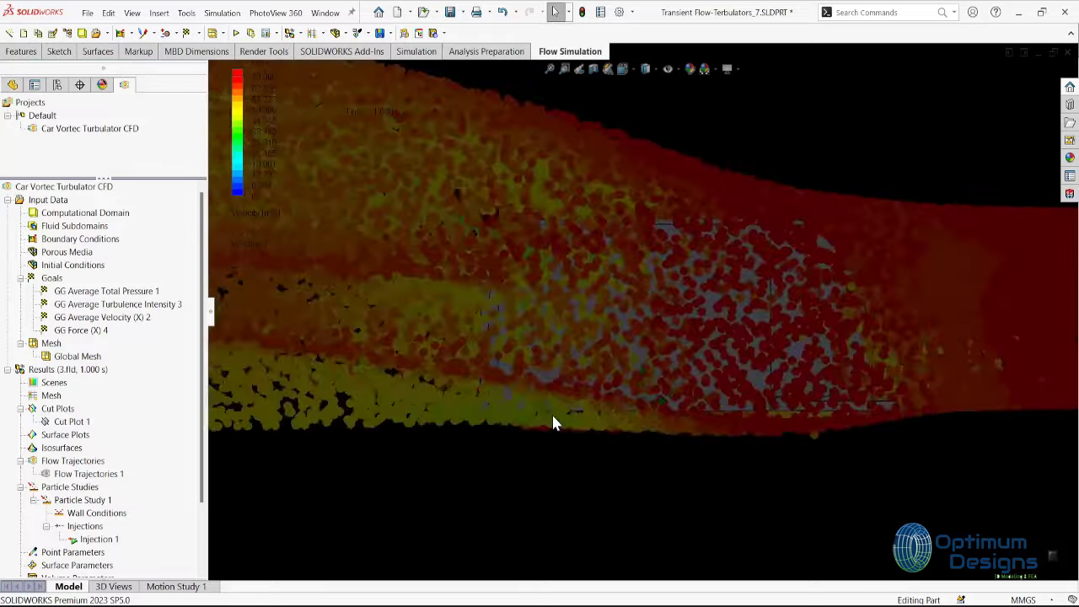